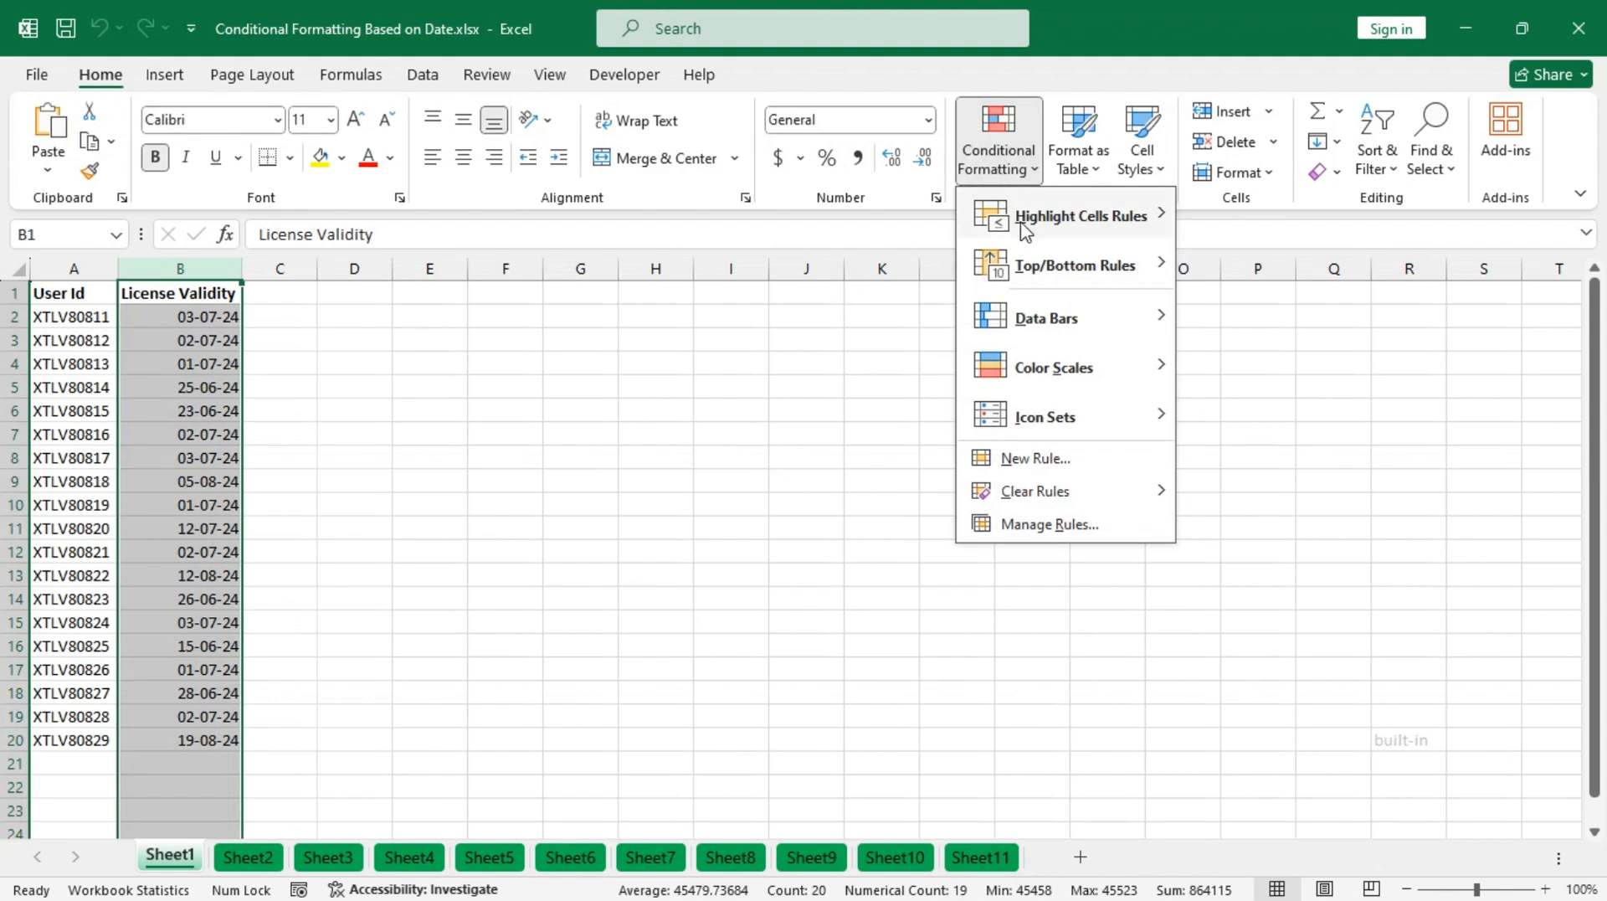
- Highlight the License Validity dates in column B that occur in the last 7 days with Light Red Fill with Dark Red Text
mouse_move(1079, 219)
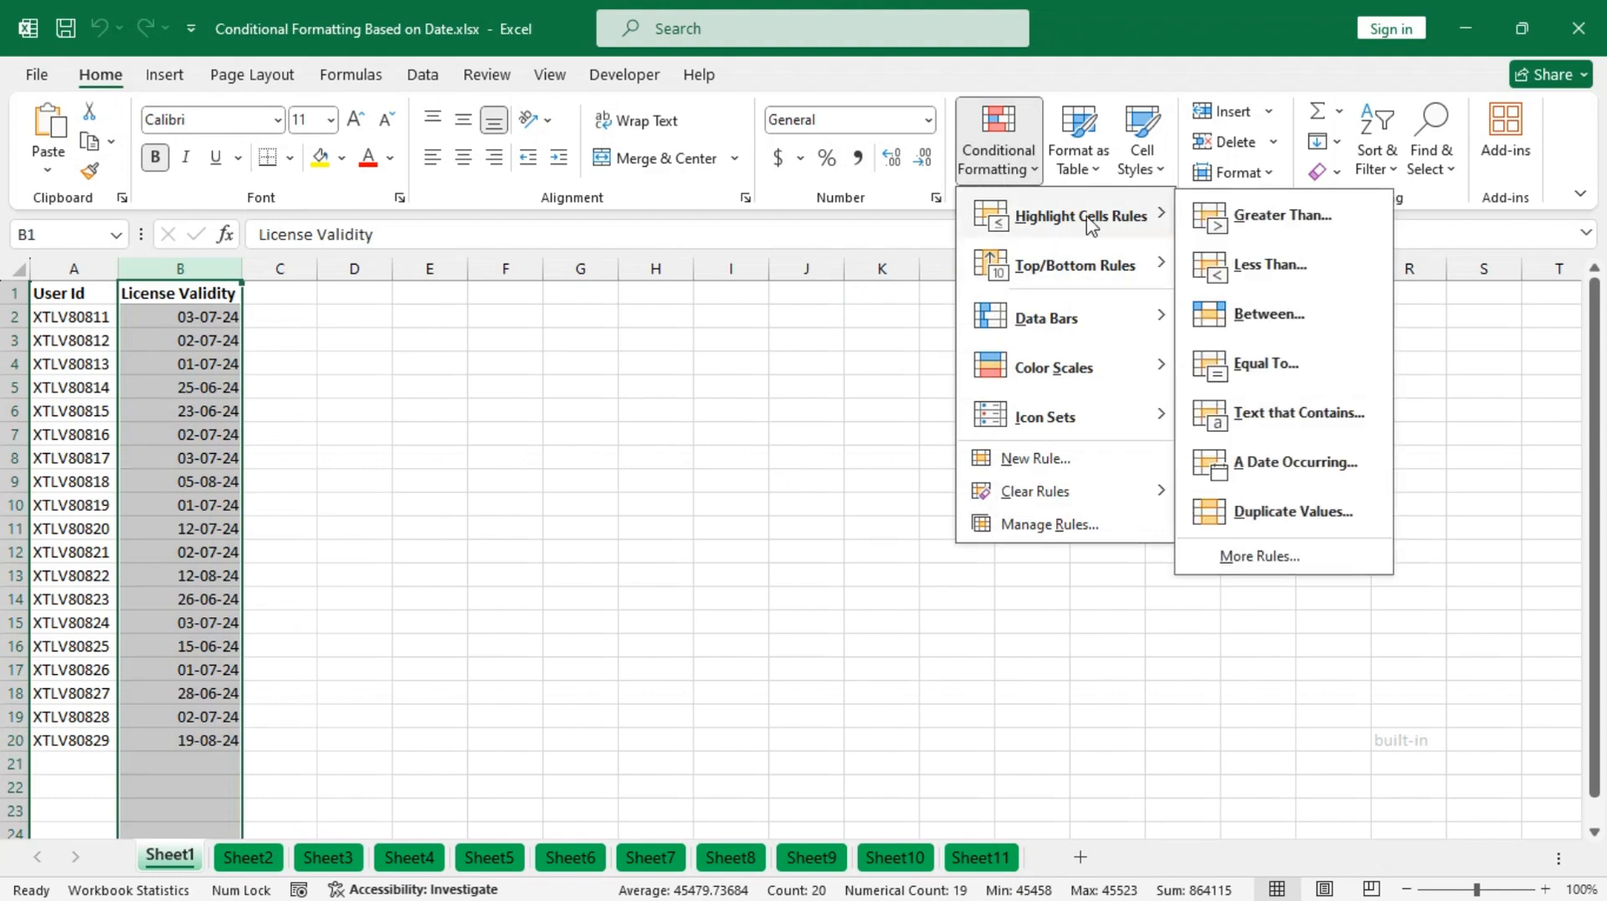
left_click(1253, 463)
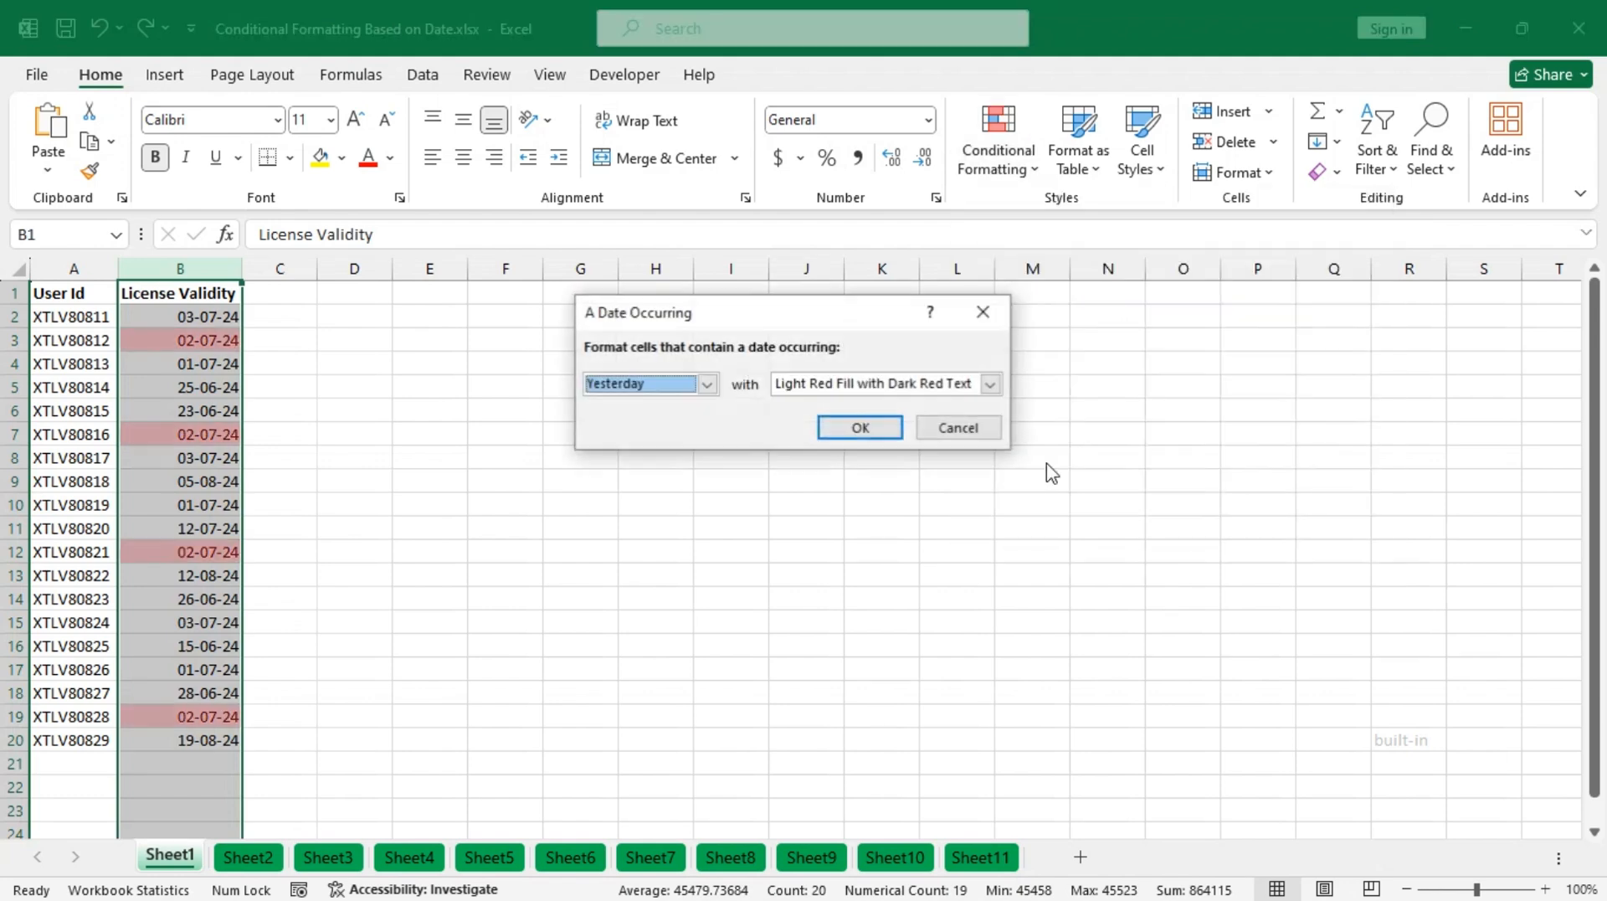
left_click(708, 387)
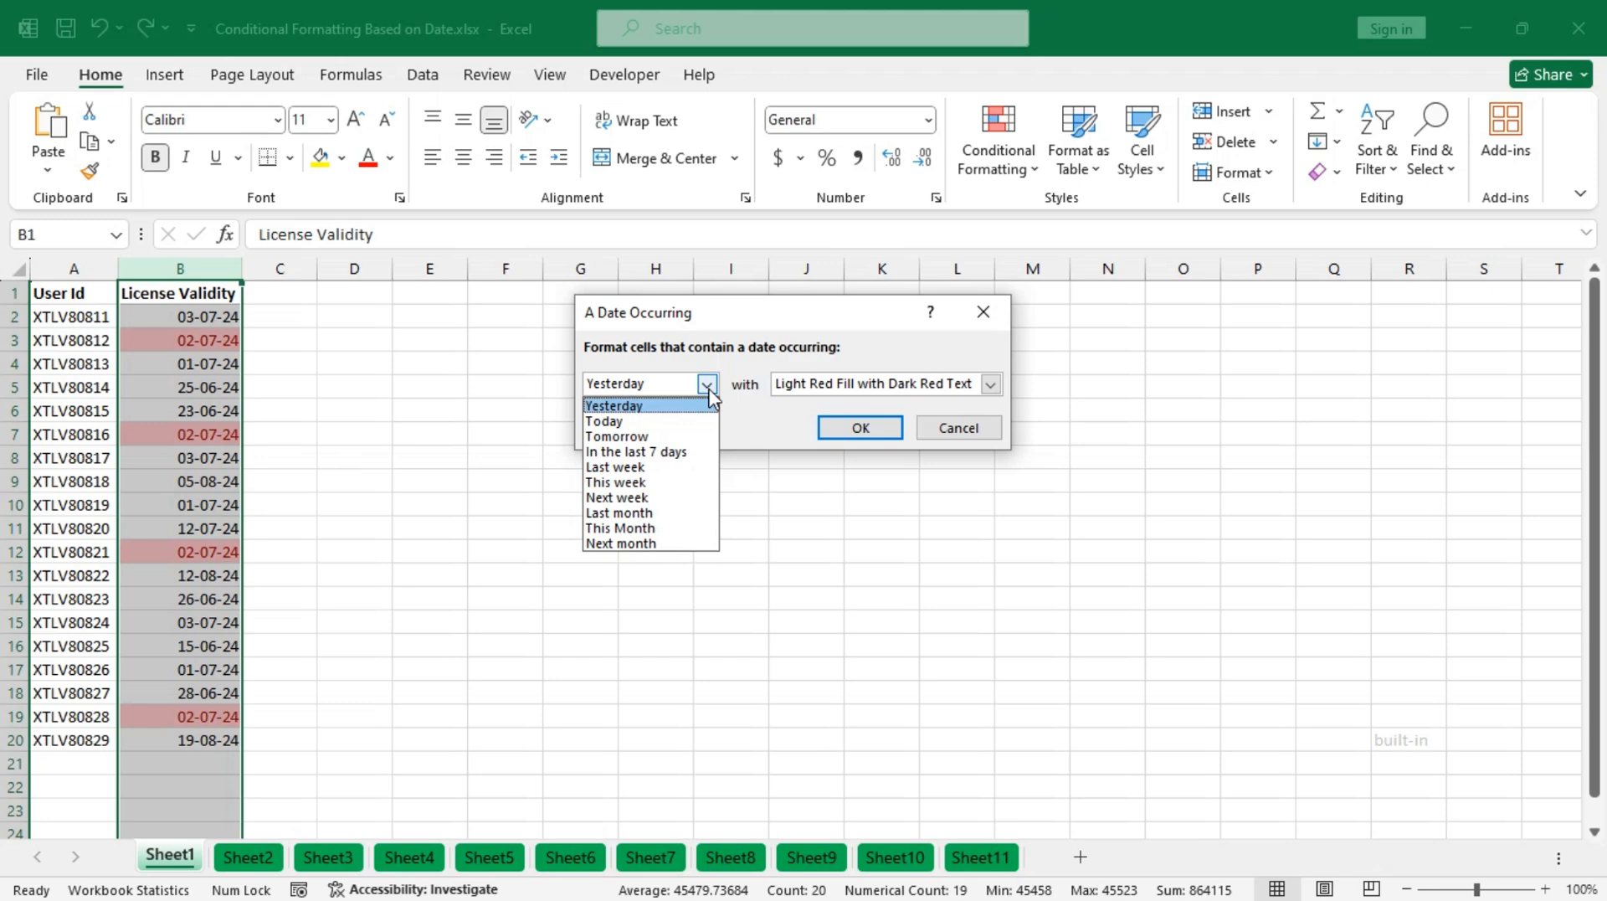
left_click(694, 452)
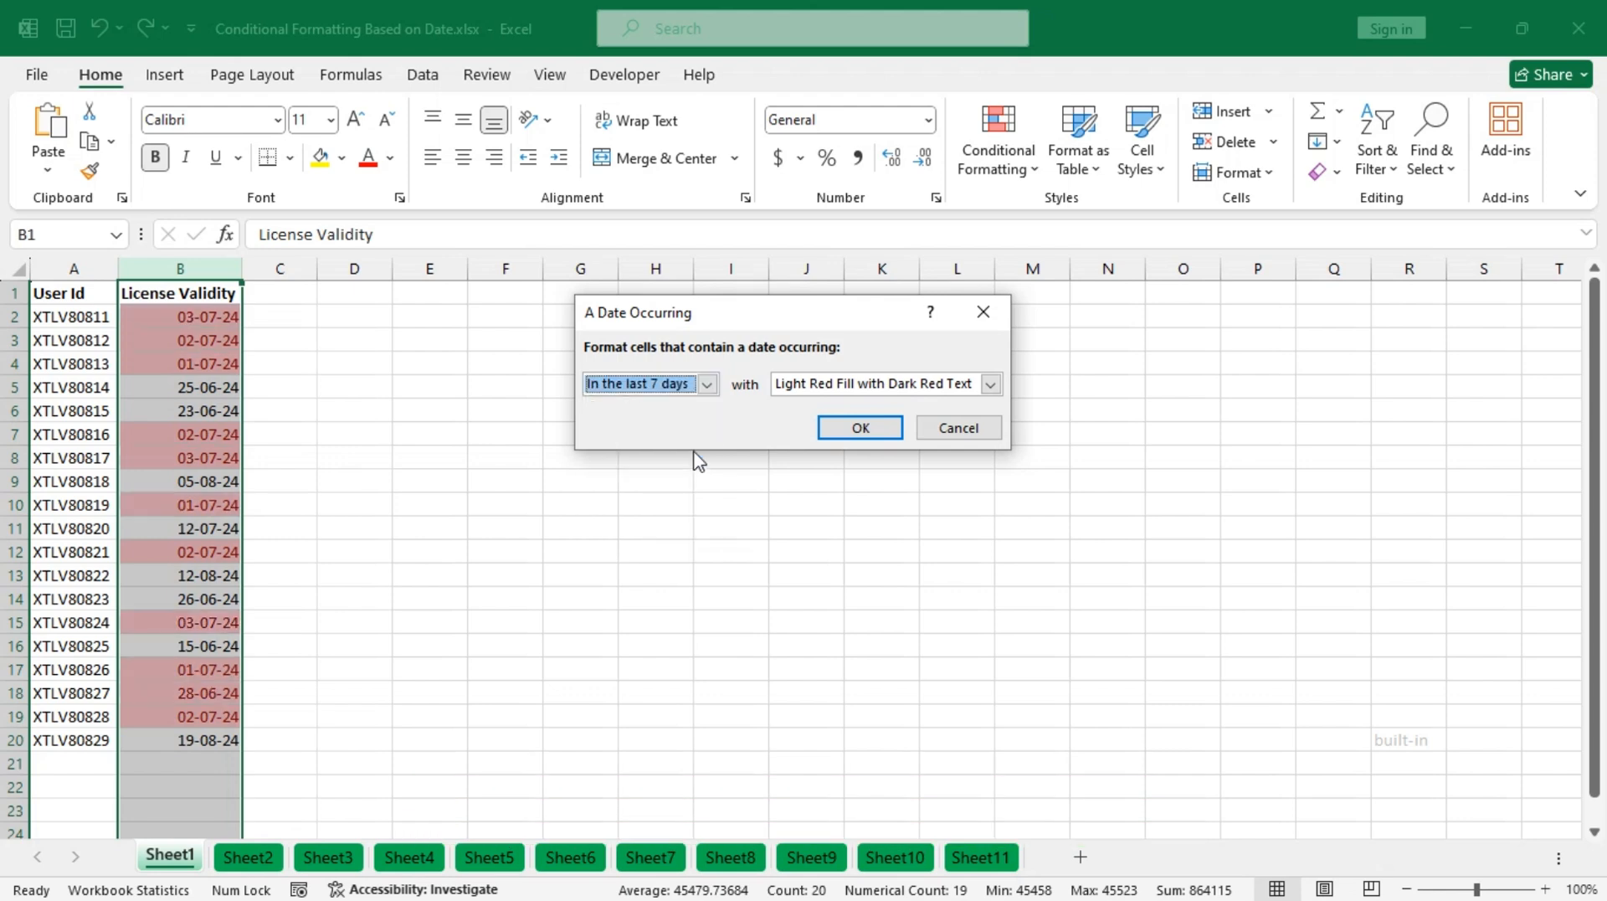
left_click(990, 385)
left_click(990, 385)
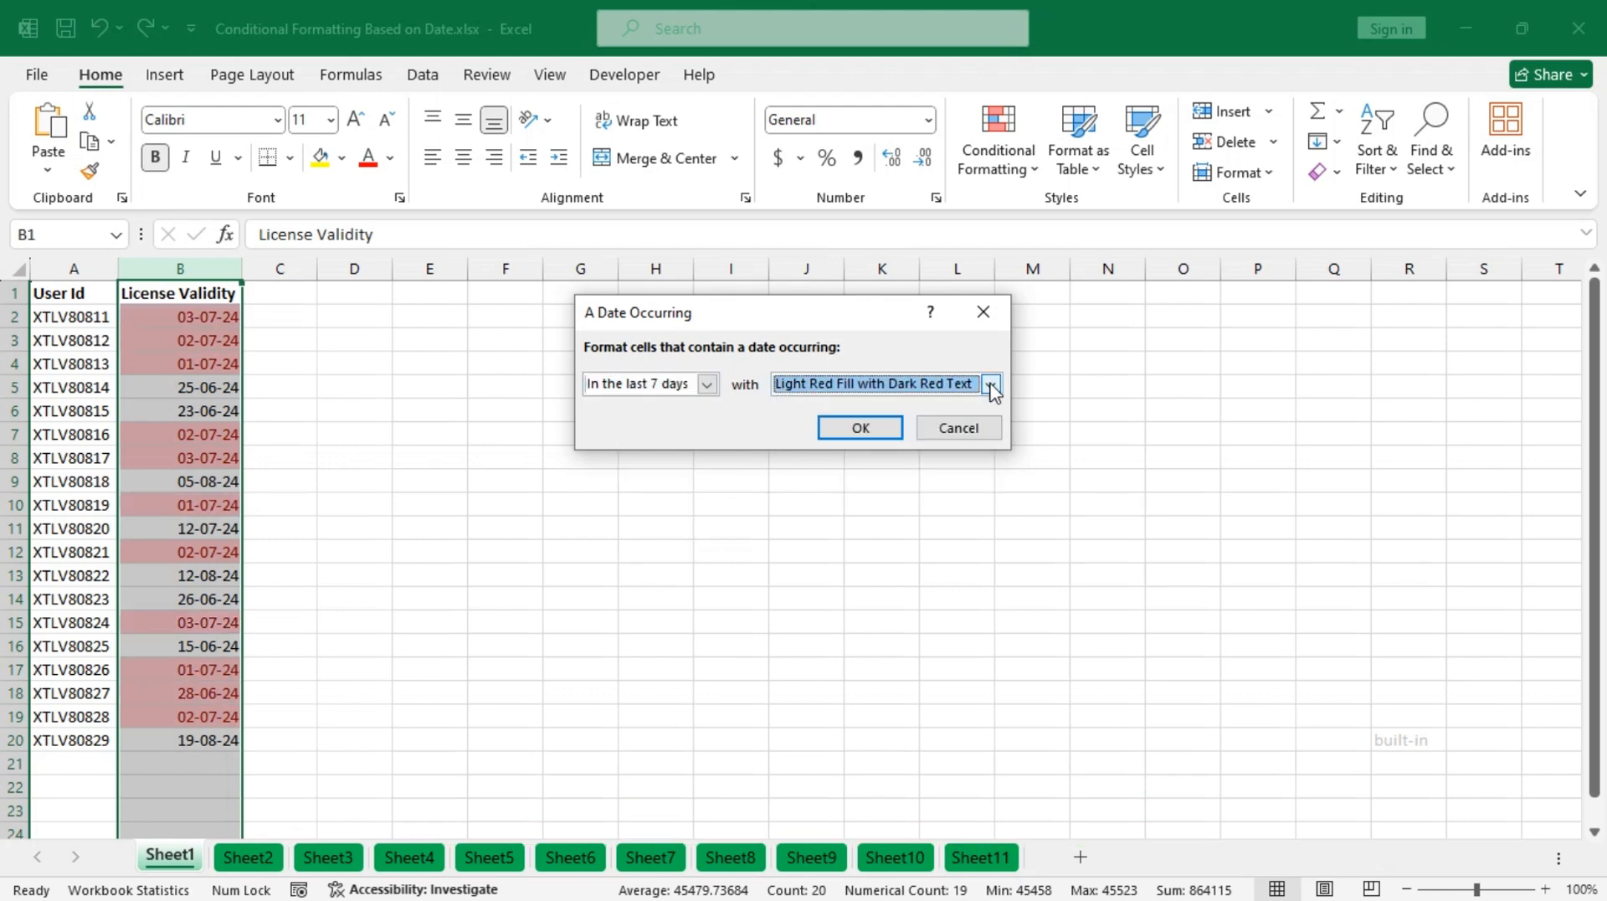
left_click(855, 427)
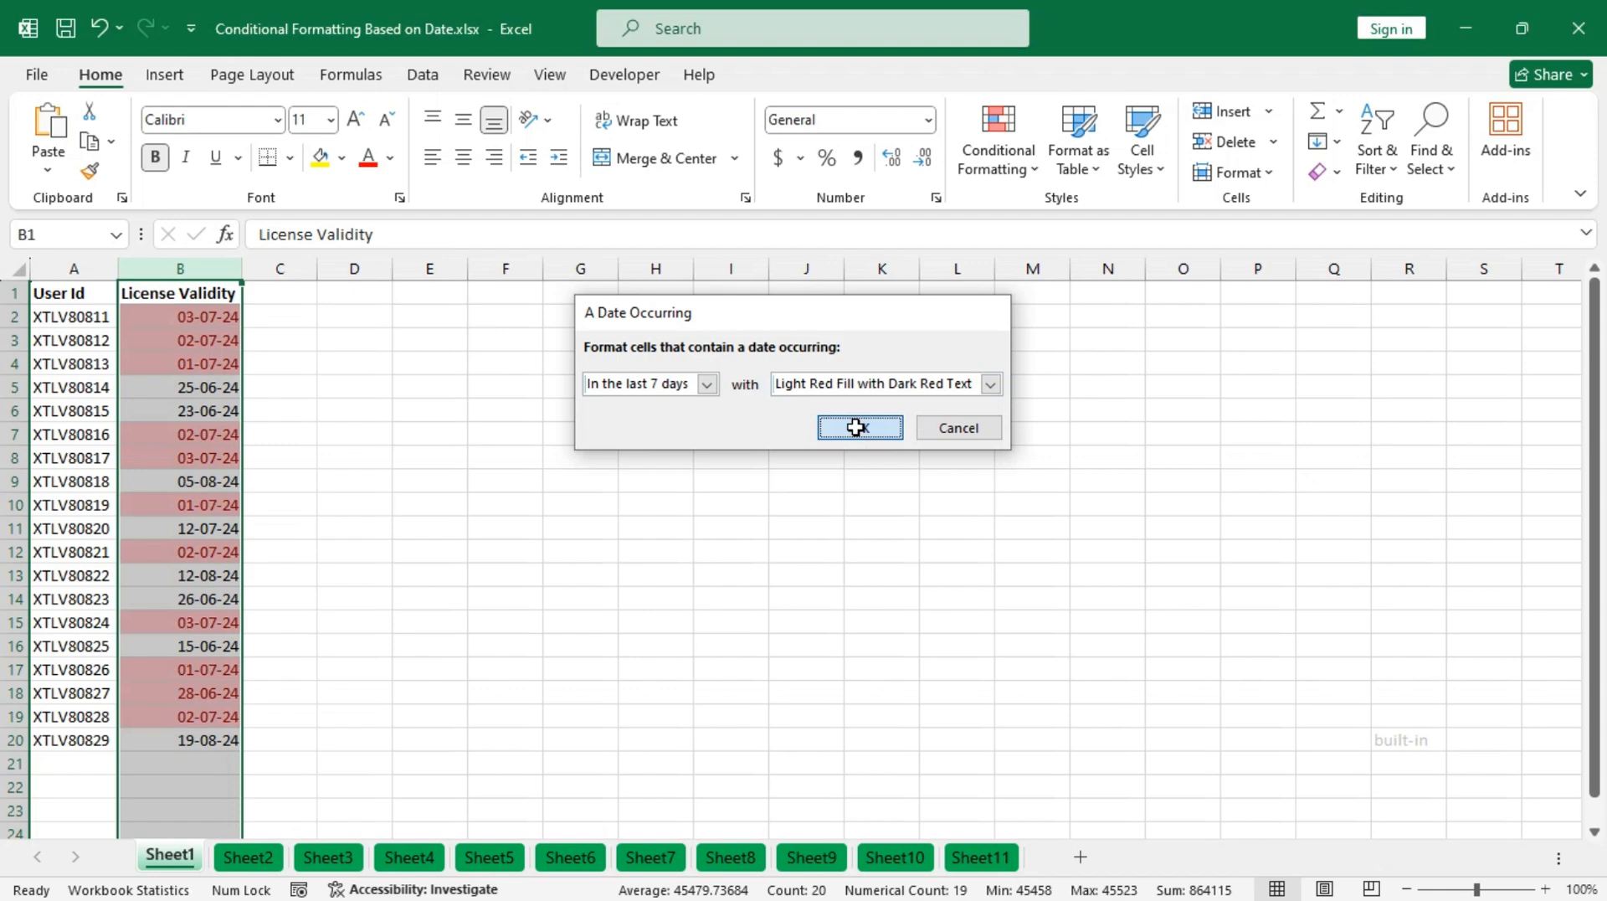
- On Sheet2, start a Between highlighting rule for the expiry dates in D2:D20, with =$B$1 as the lower limit
left_click(255, 869)
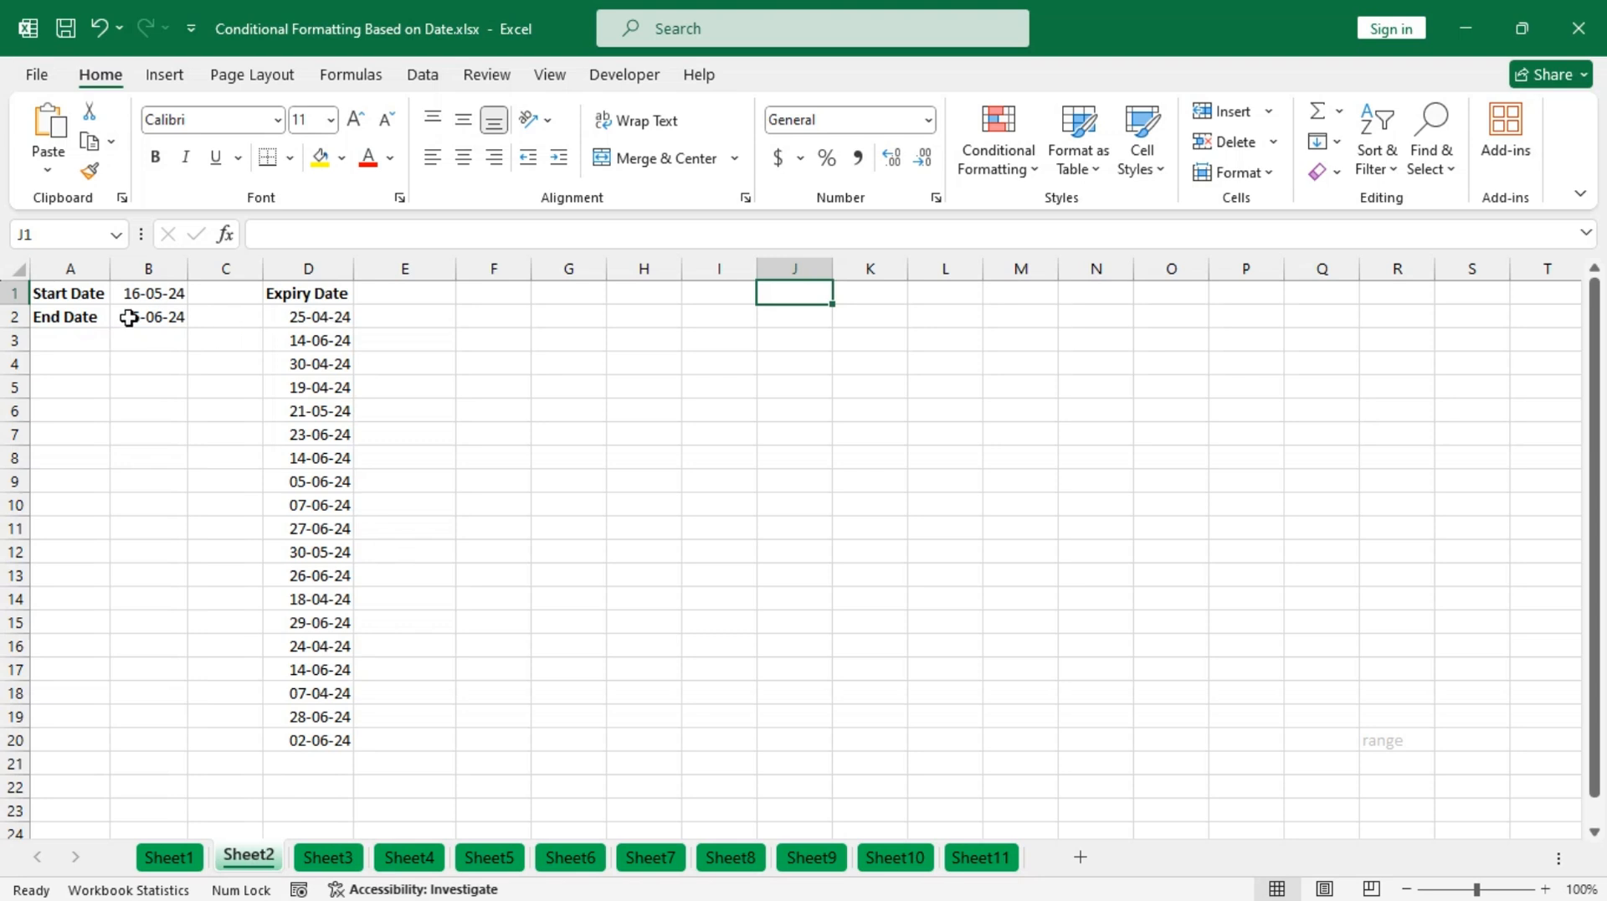
left_click_drag(159, 292, 160, 316)
left_click_drag(303, 319, 321, 742)
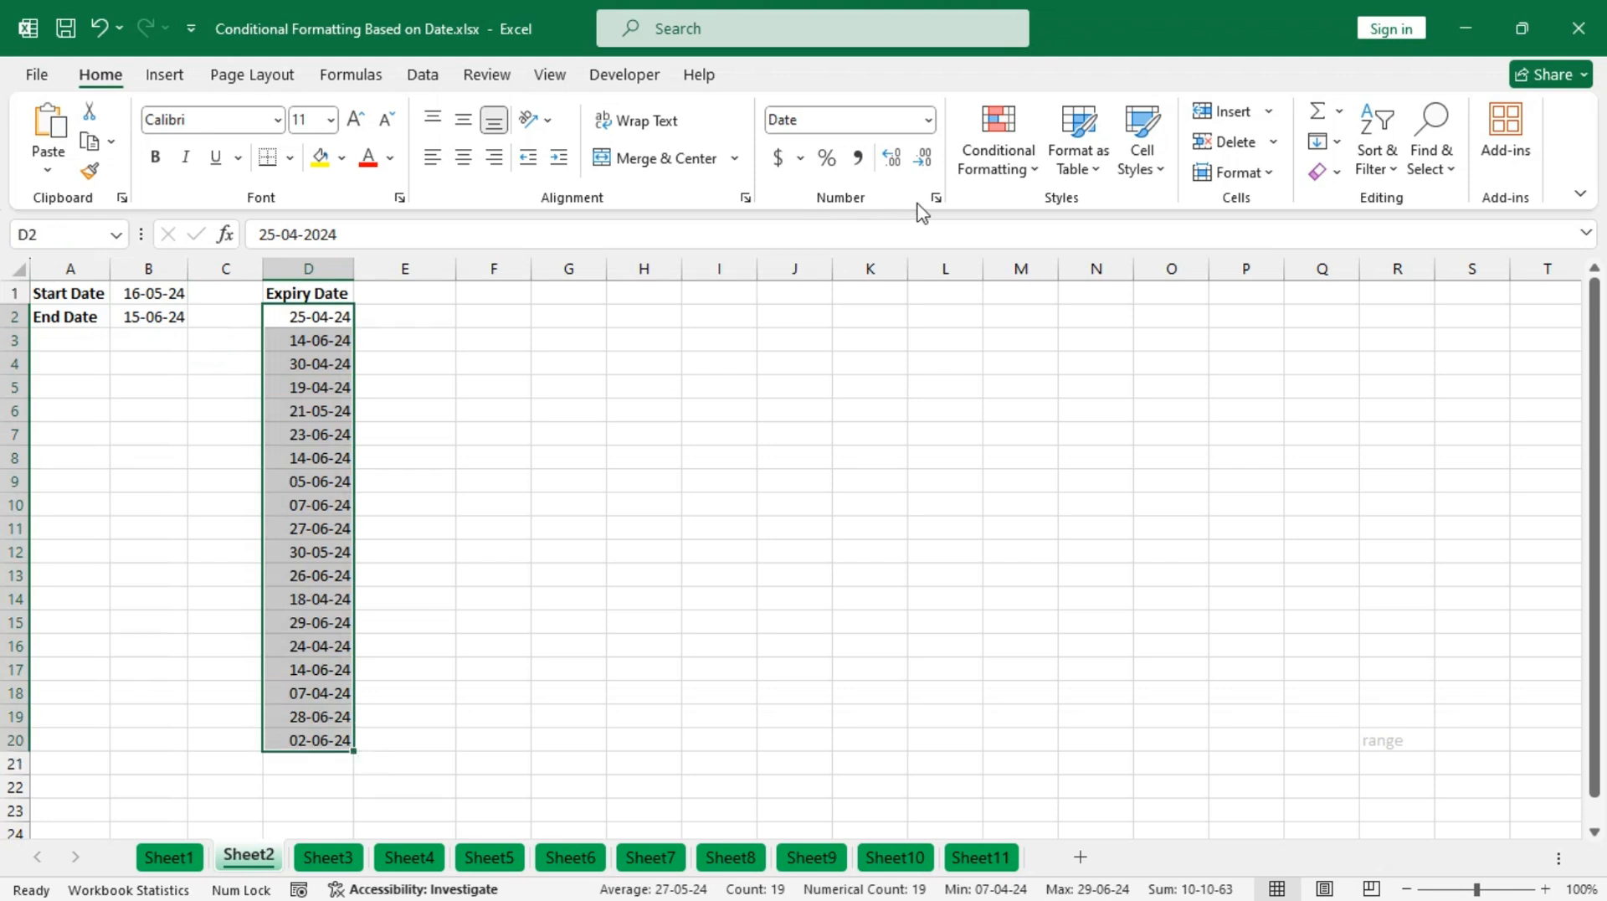
left_click(998, 168)
mouse_move(1066, 217)
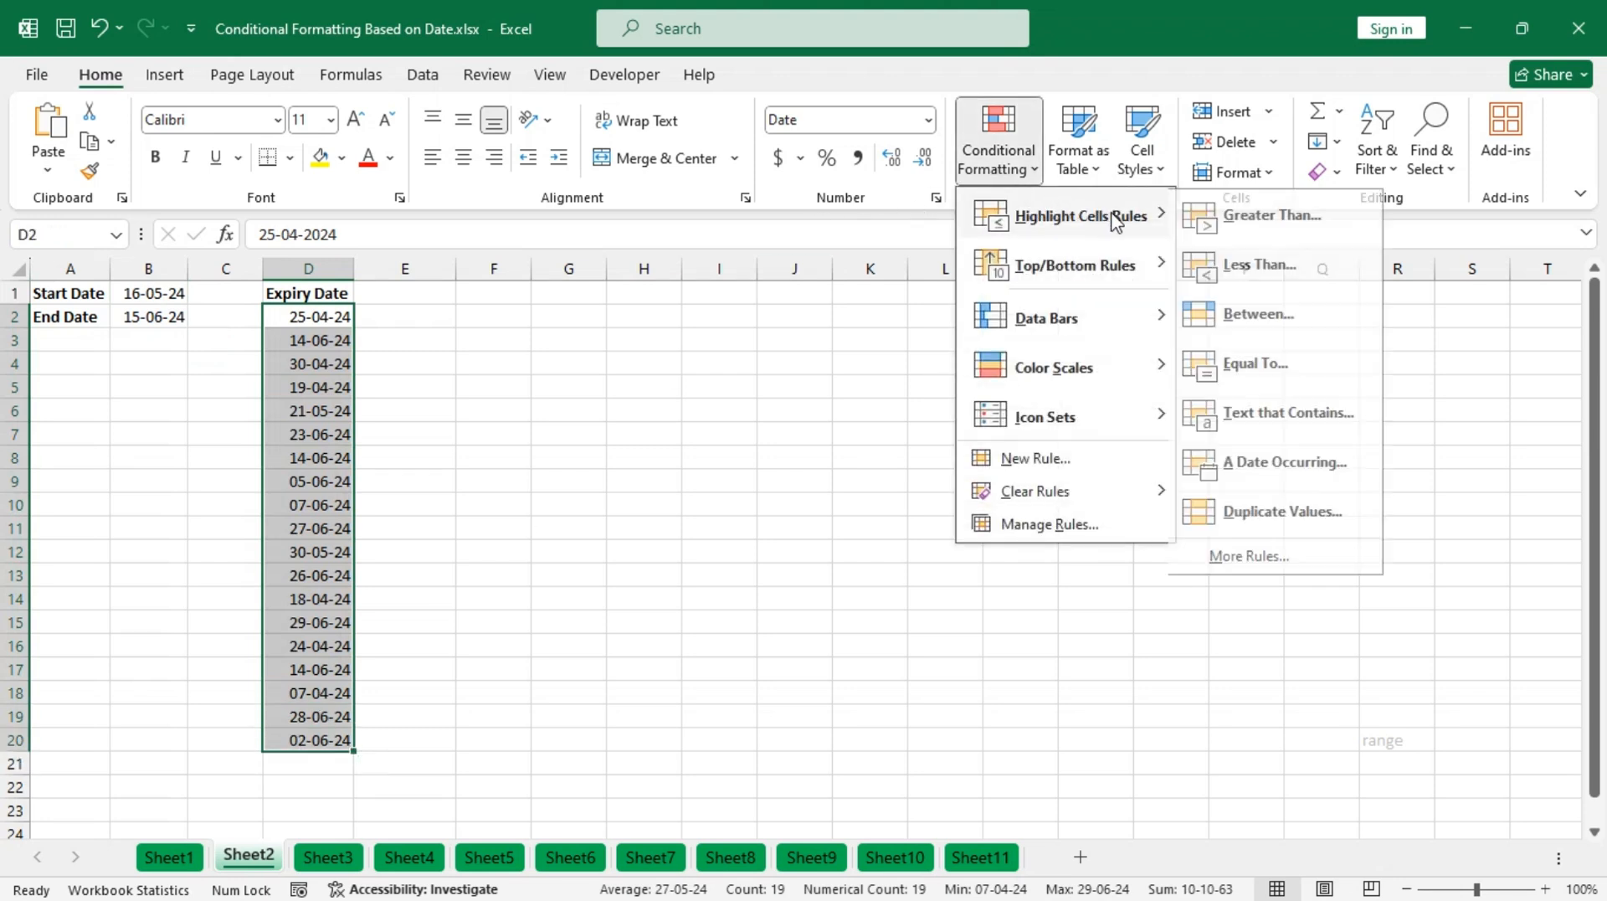
left_click(1278, 320)
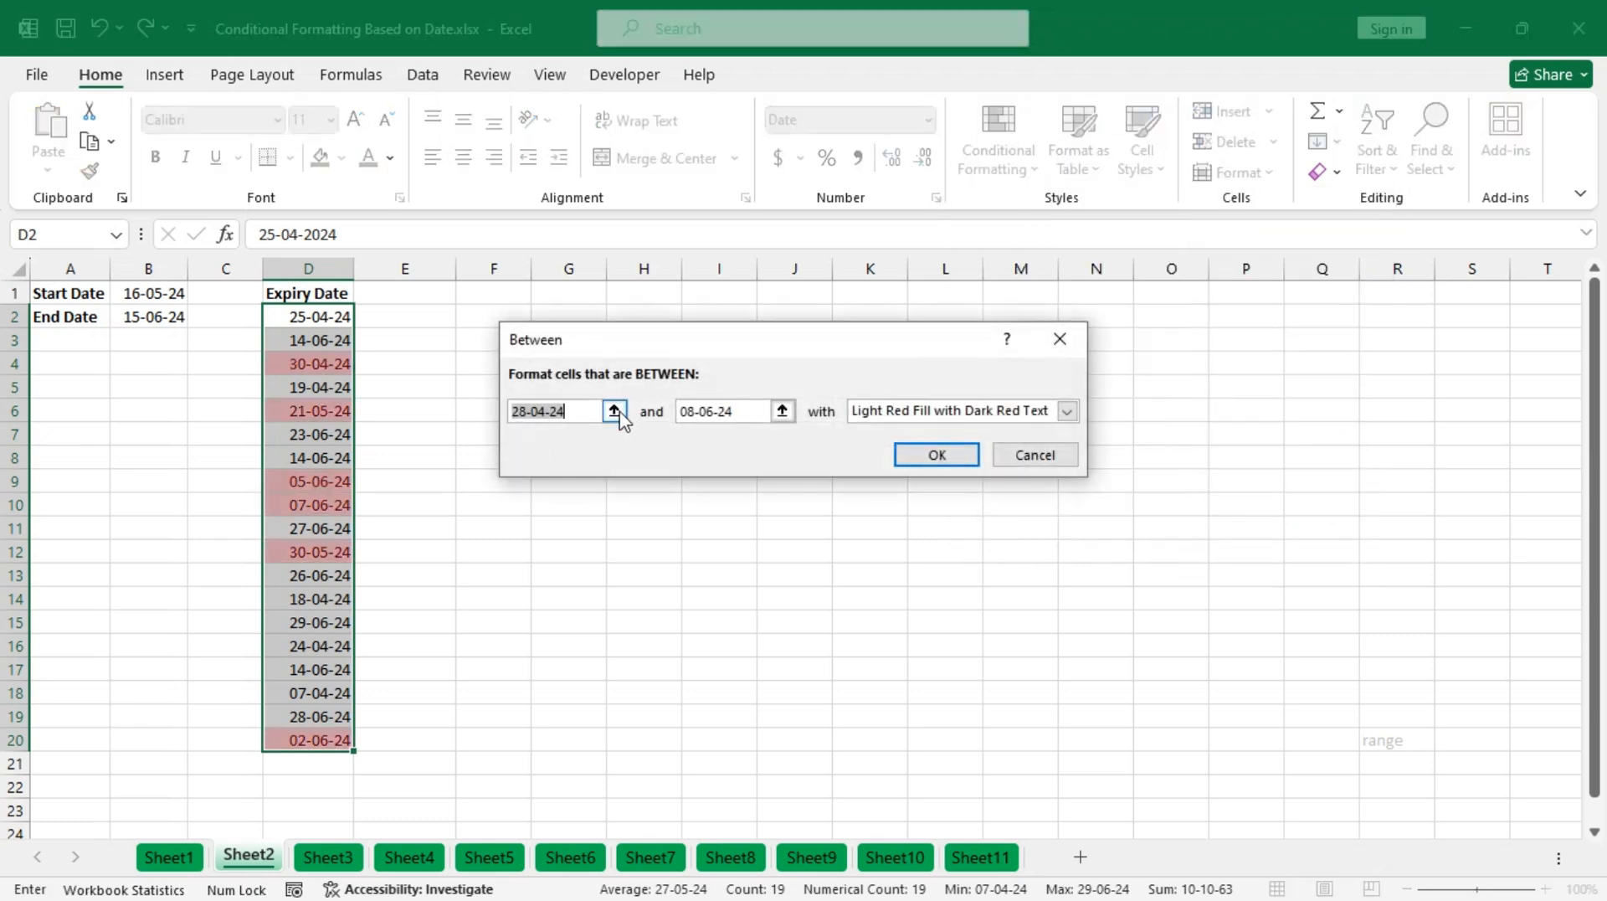
left_click(615, 411)
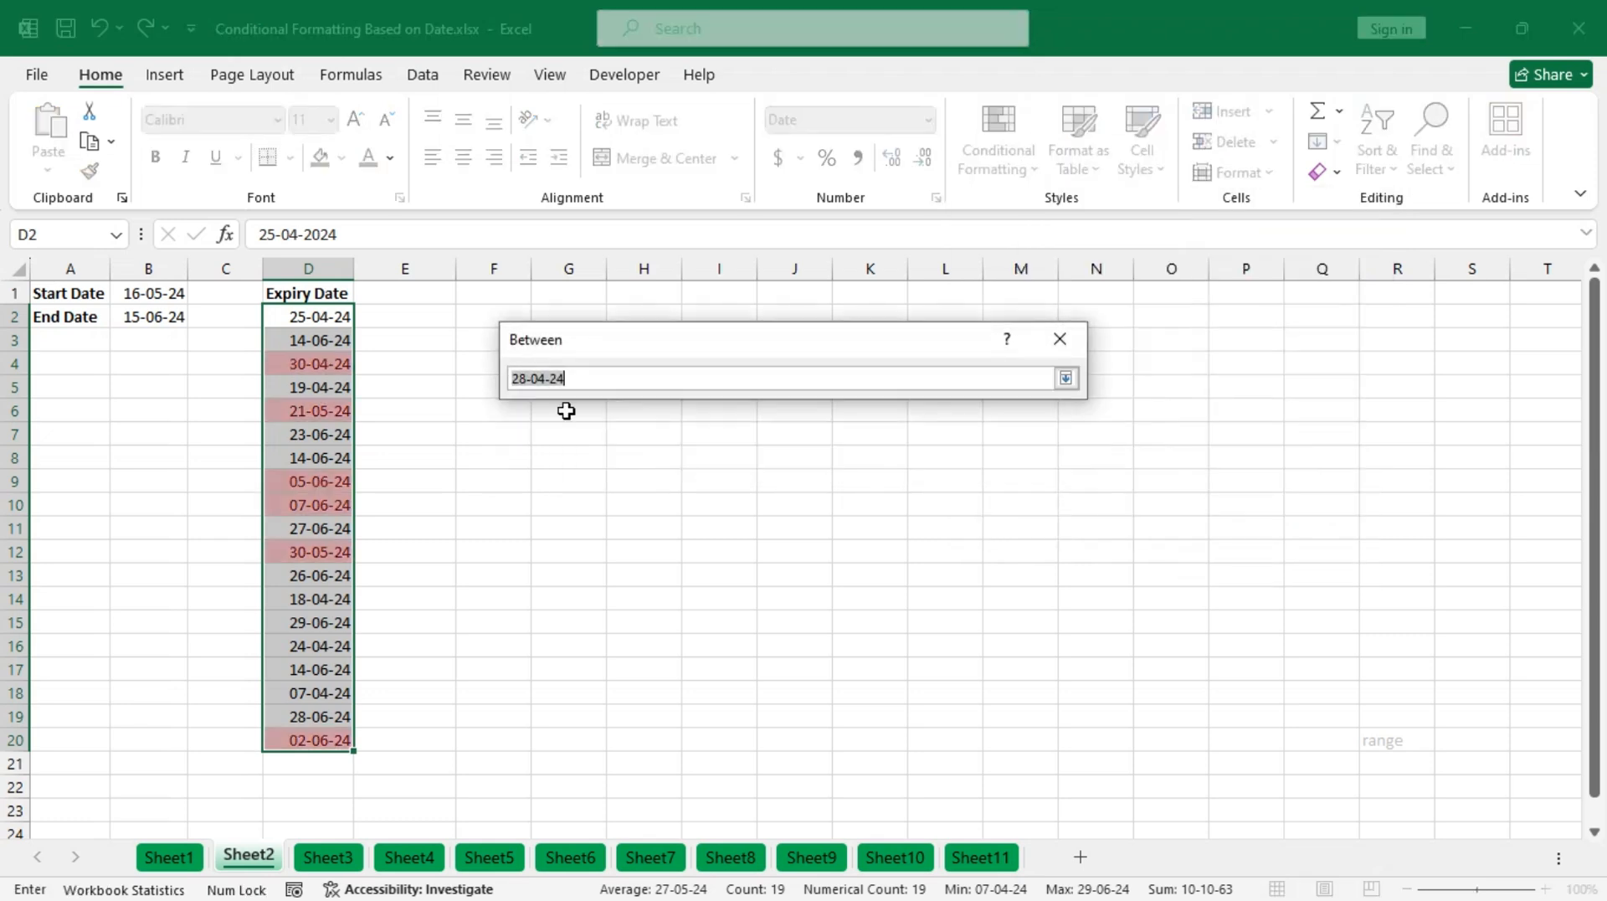
left_click(146, 293)
left_click(1065, 379)
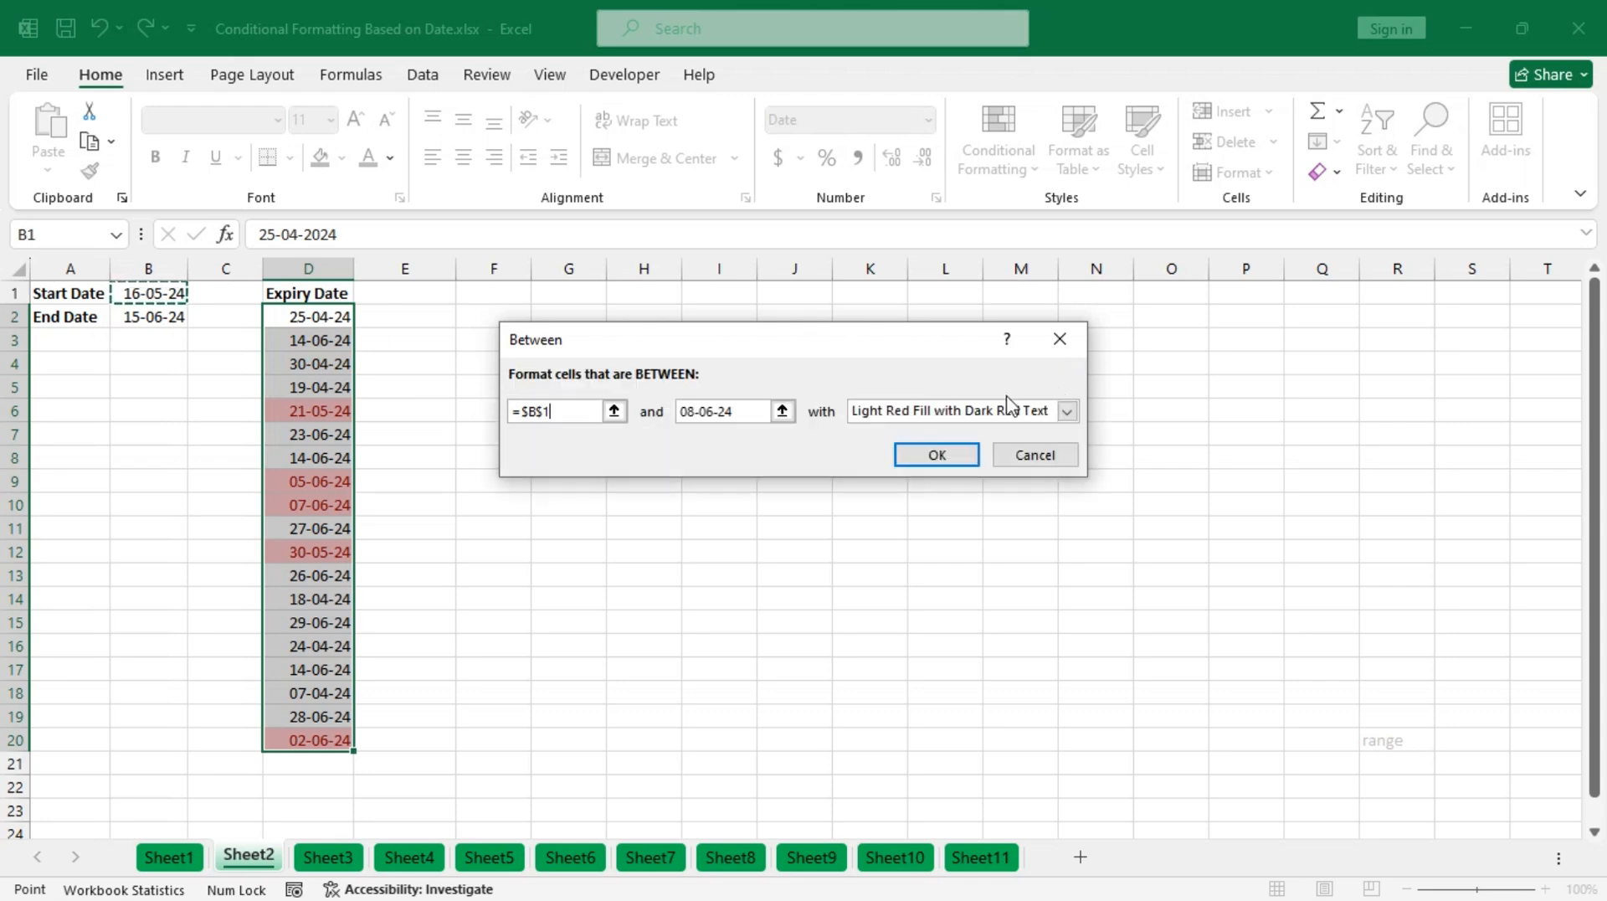
left_click(163, 316)
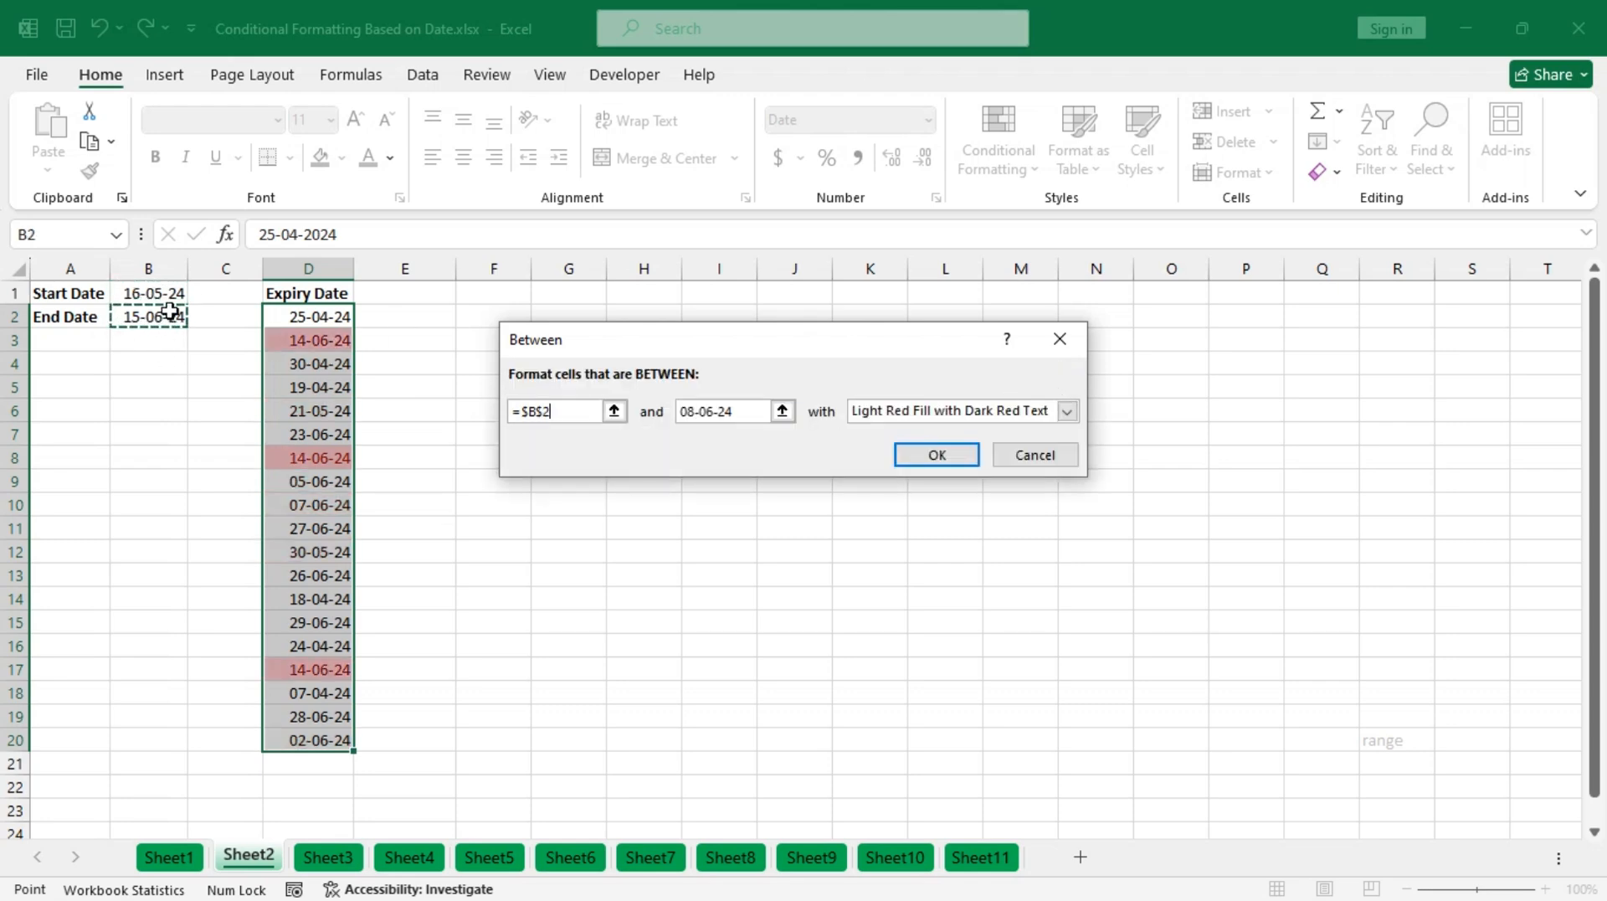
- Set the Between rule's upper limit to =$B$2 and apply it with Light Red Fill with Dark Red Text
left_click(785, 411)
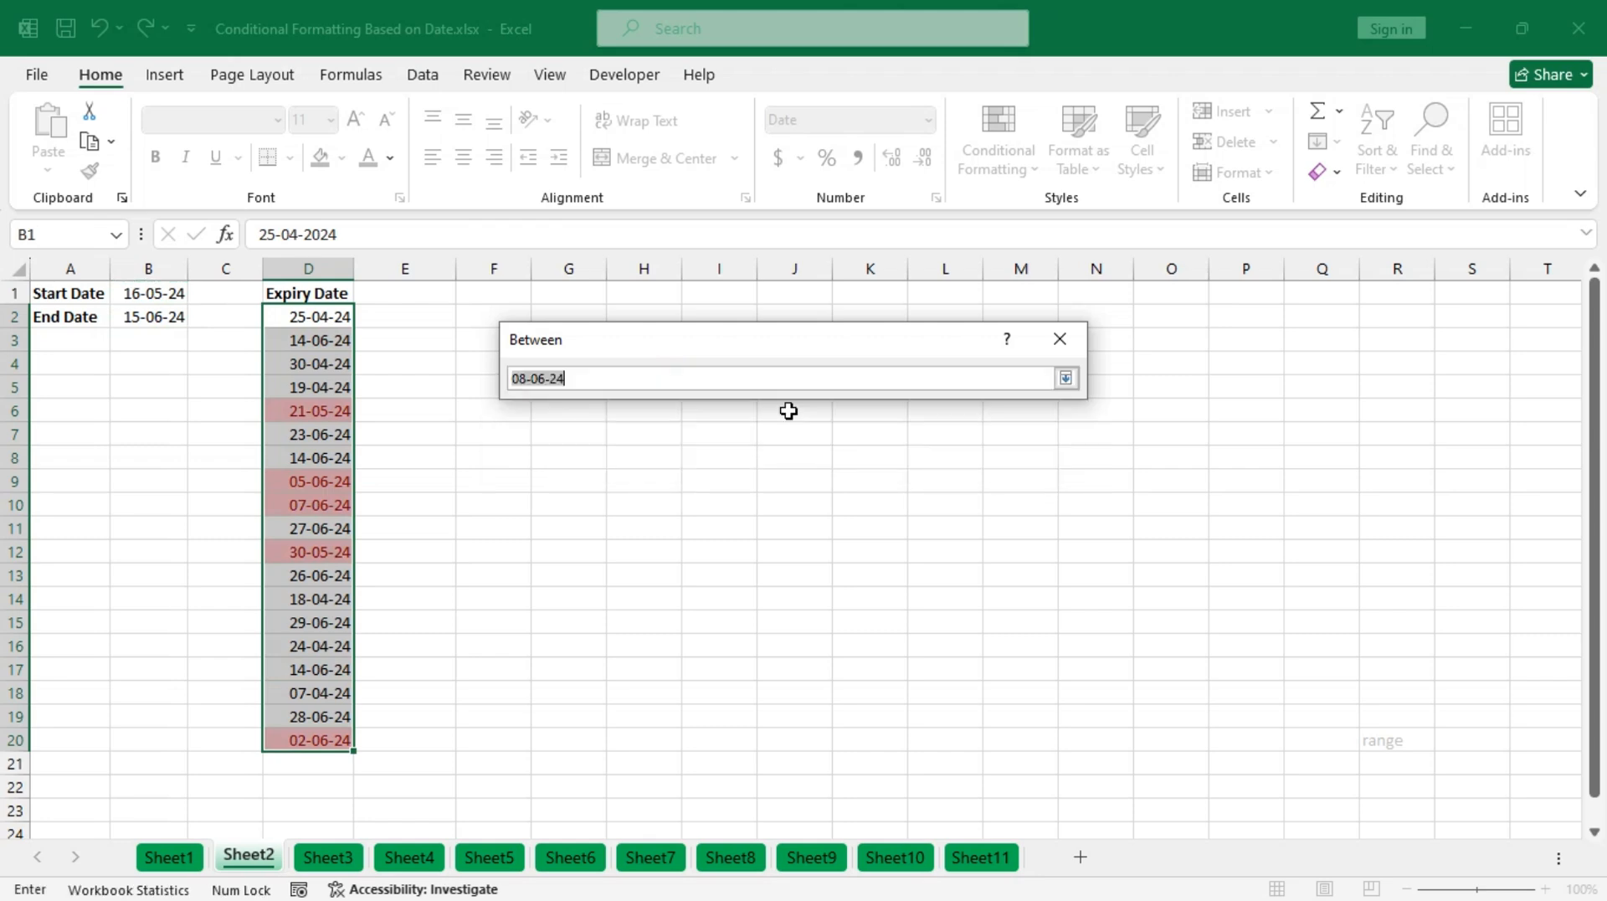
left_click(161, 317)
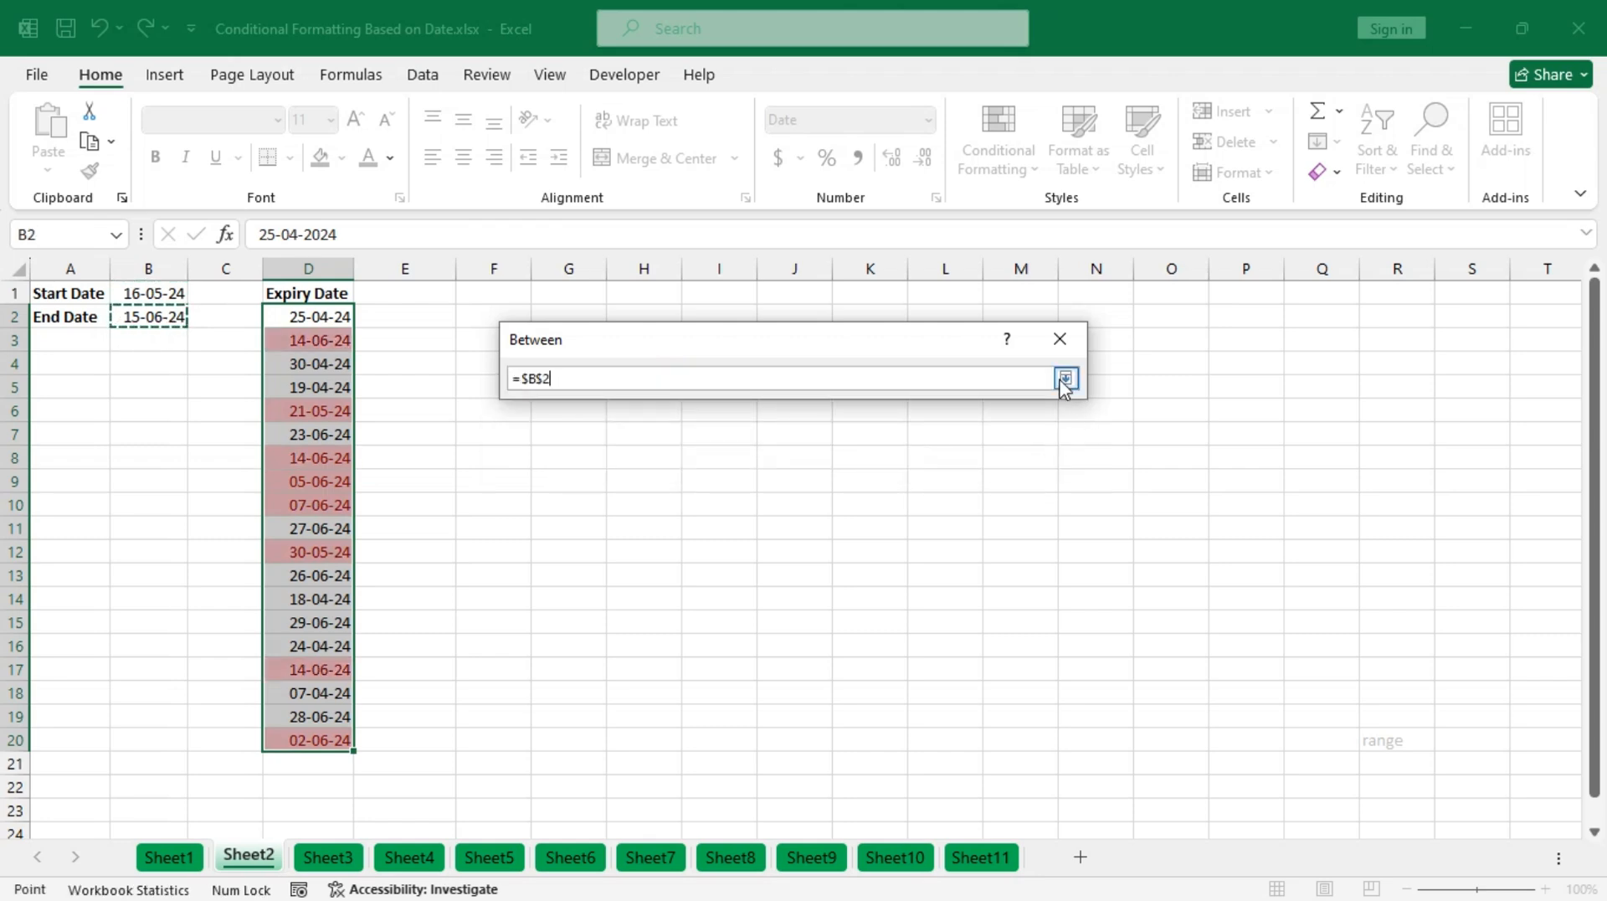
left_click(1065, 378)
left_click(936, 454)
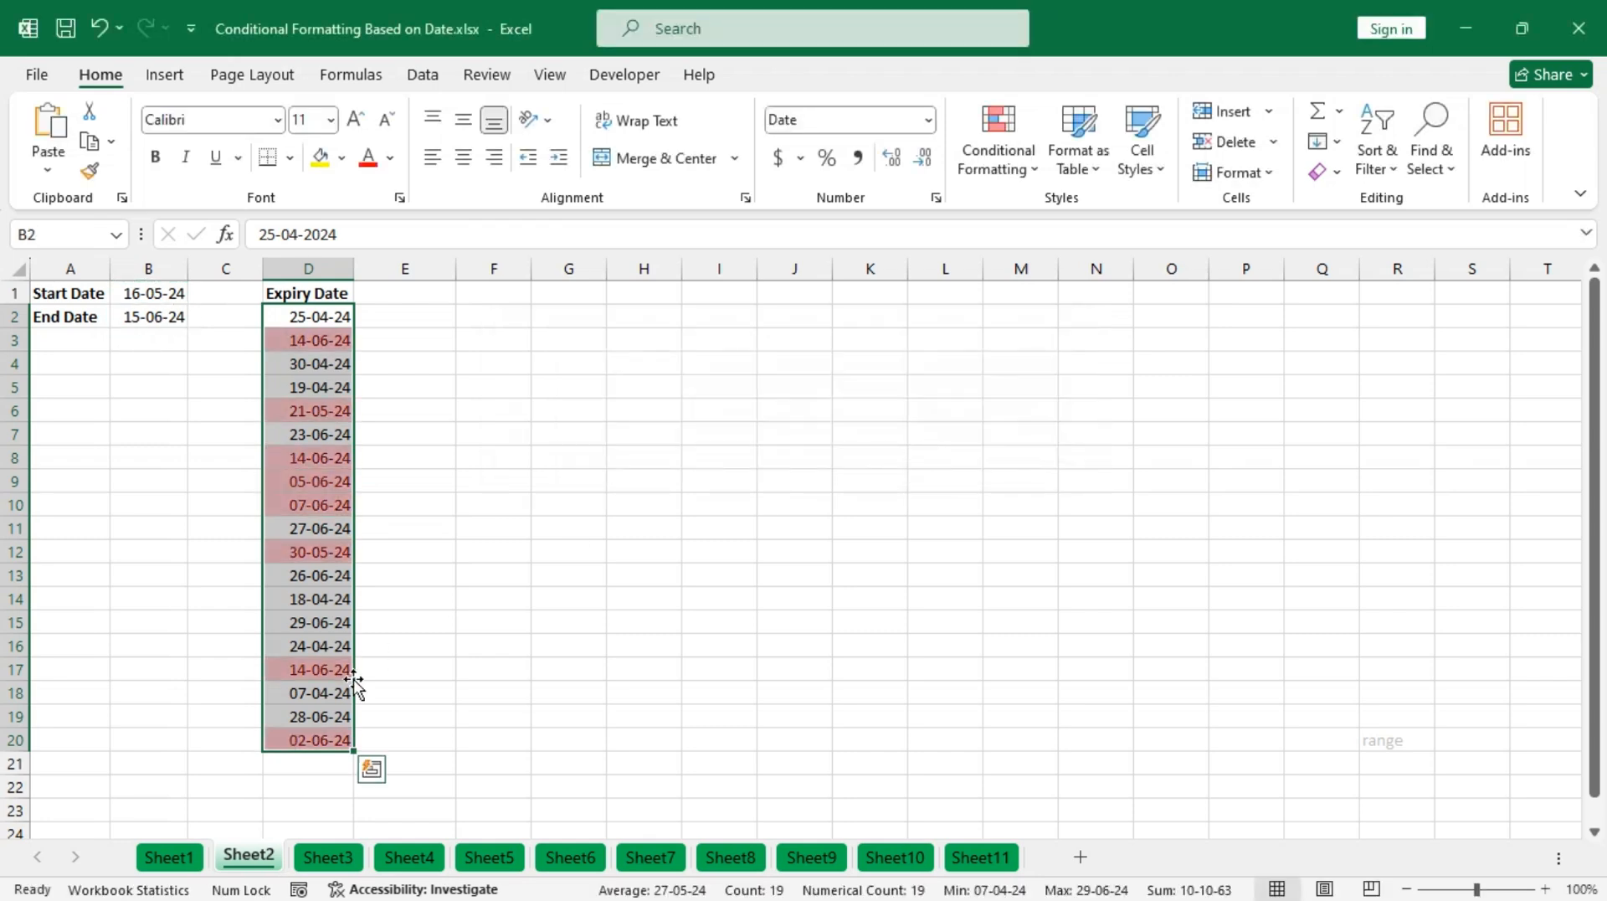
- On Sheet3, start a formula-based conditional formatting rule for the submission dates in E2:E20, keeping the worksheet data uncovered
left_click(326, 857)
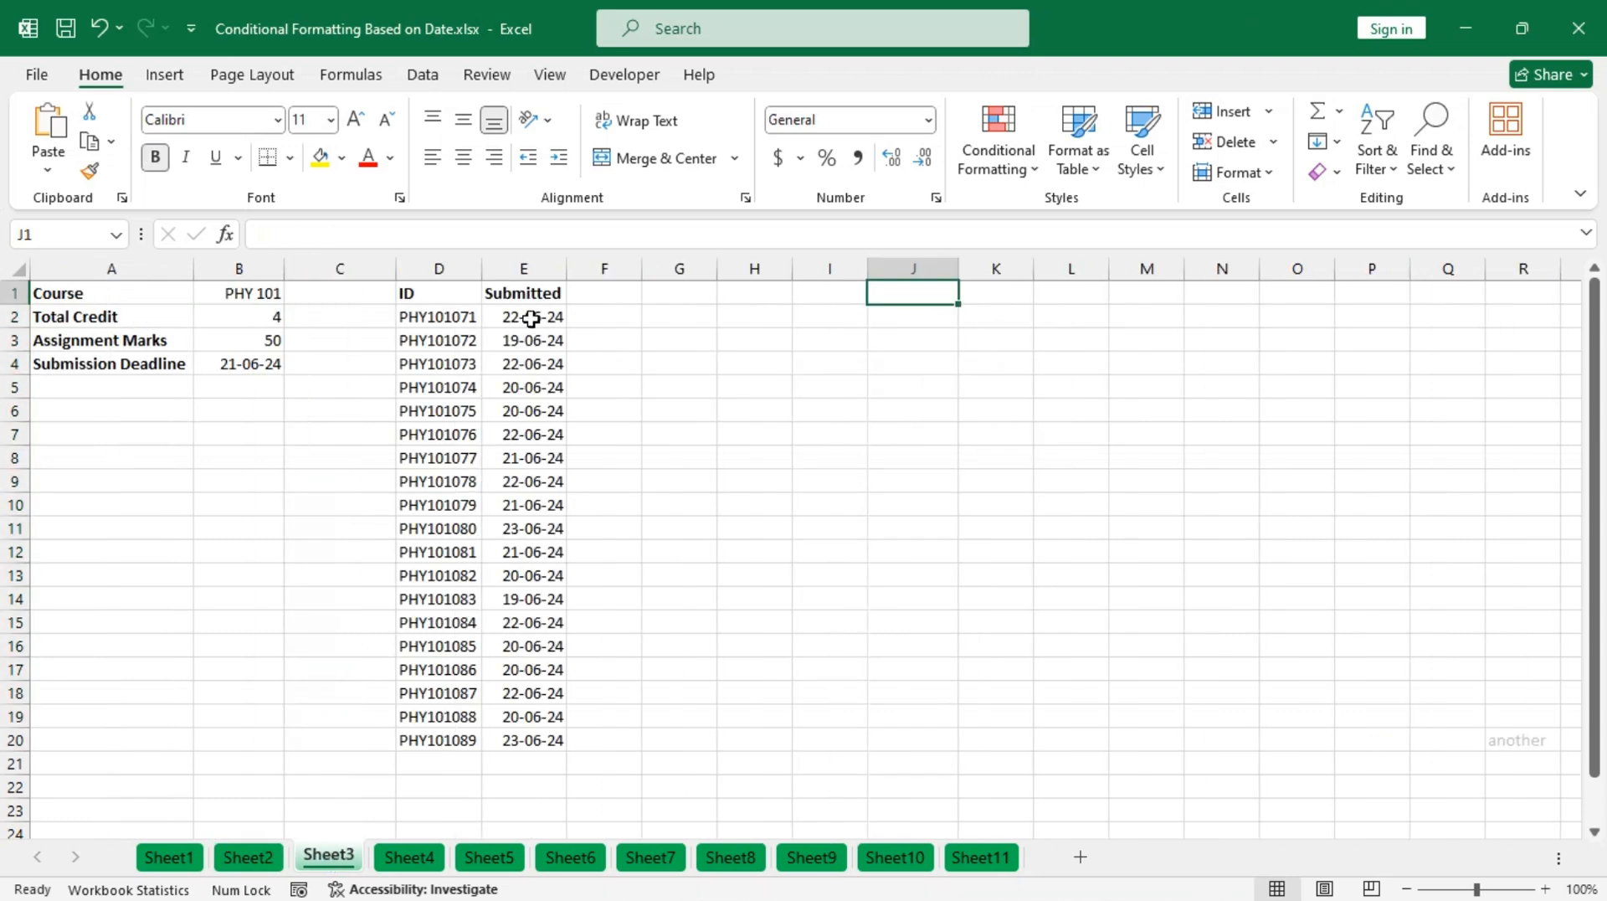
left_click_drag(527, 315, 534, 740)
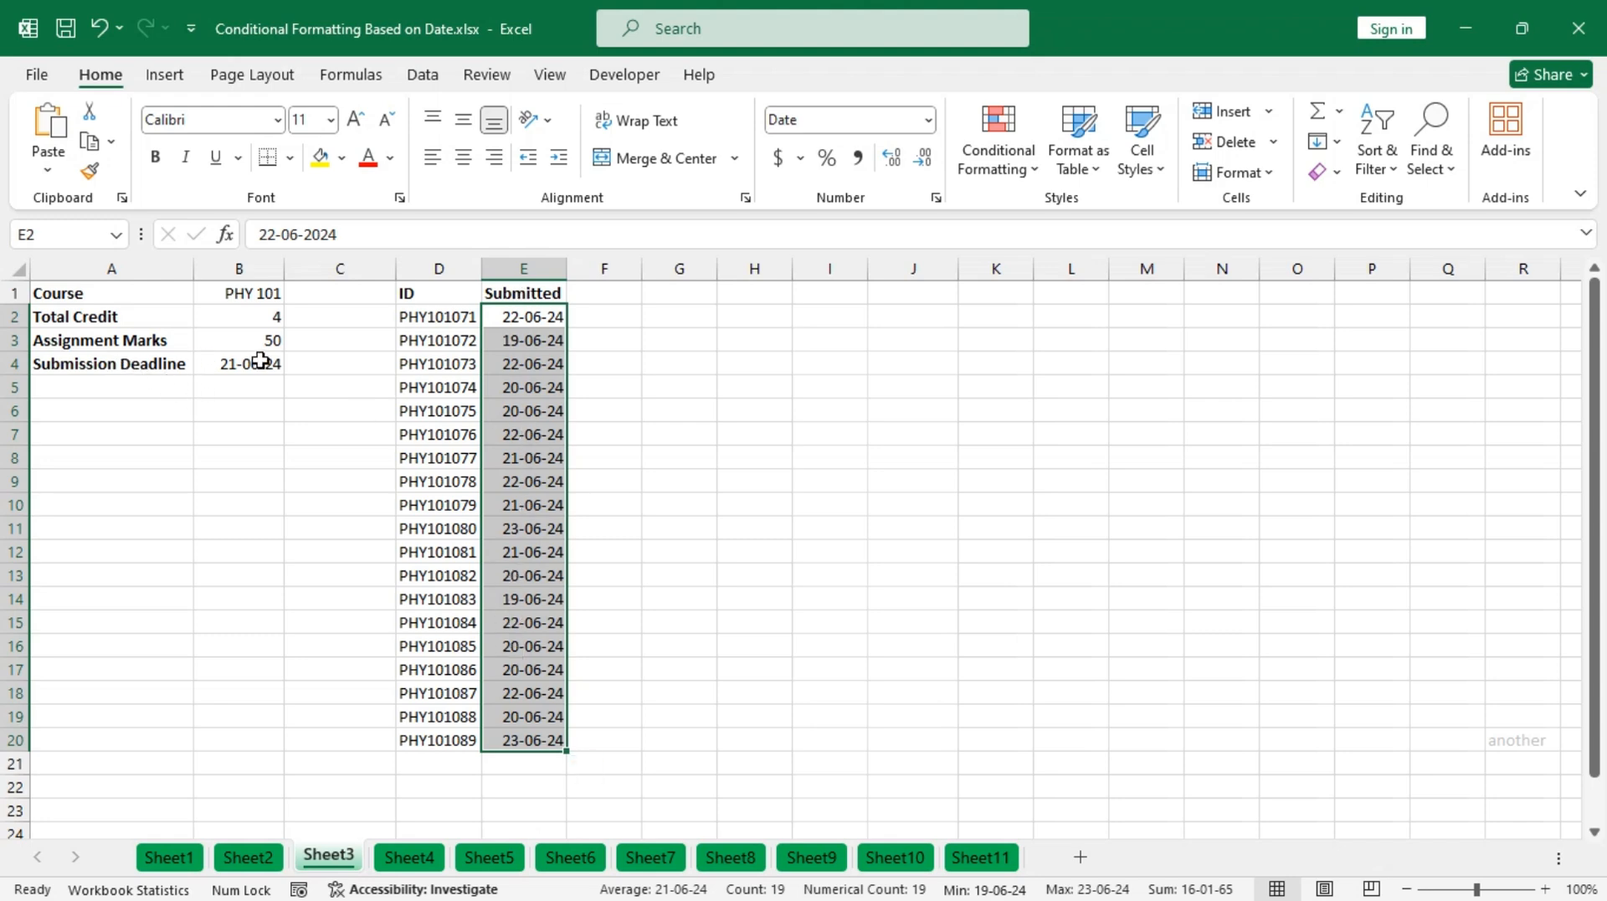
left_click(1011, 172)
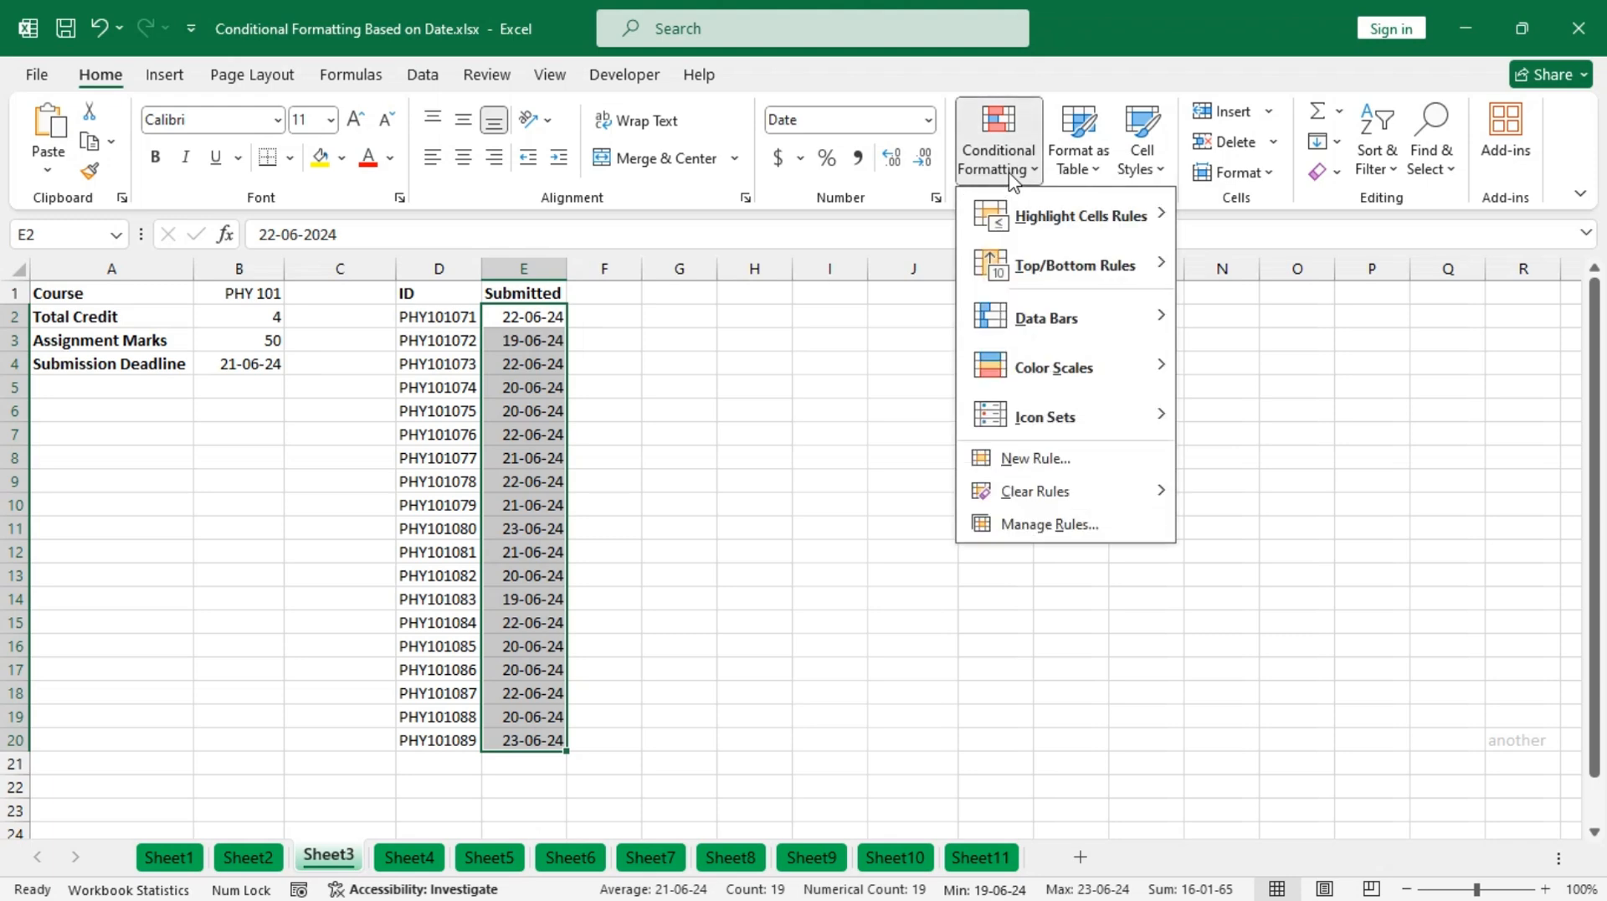
left_click(1107, 466)
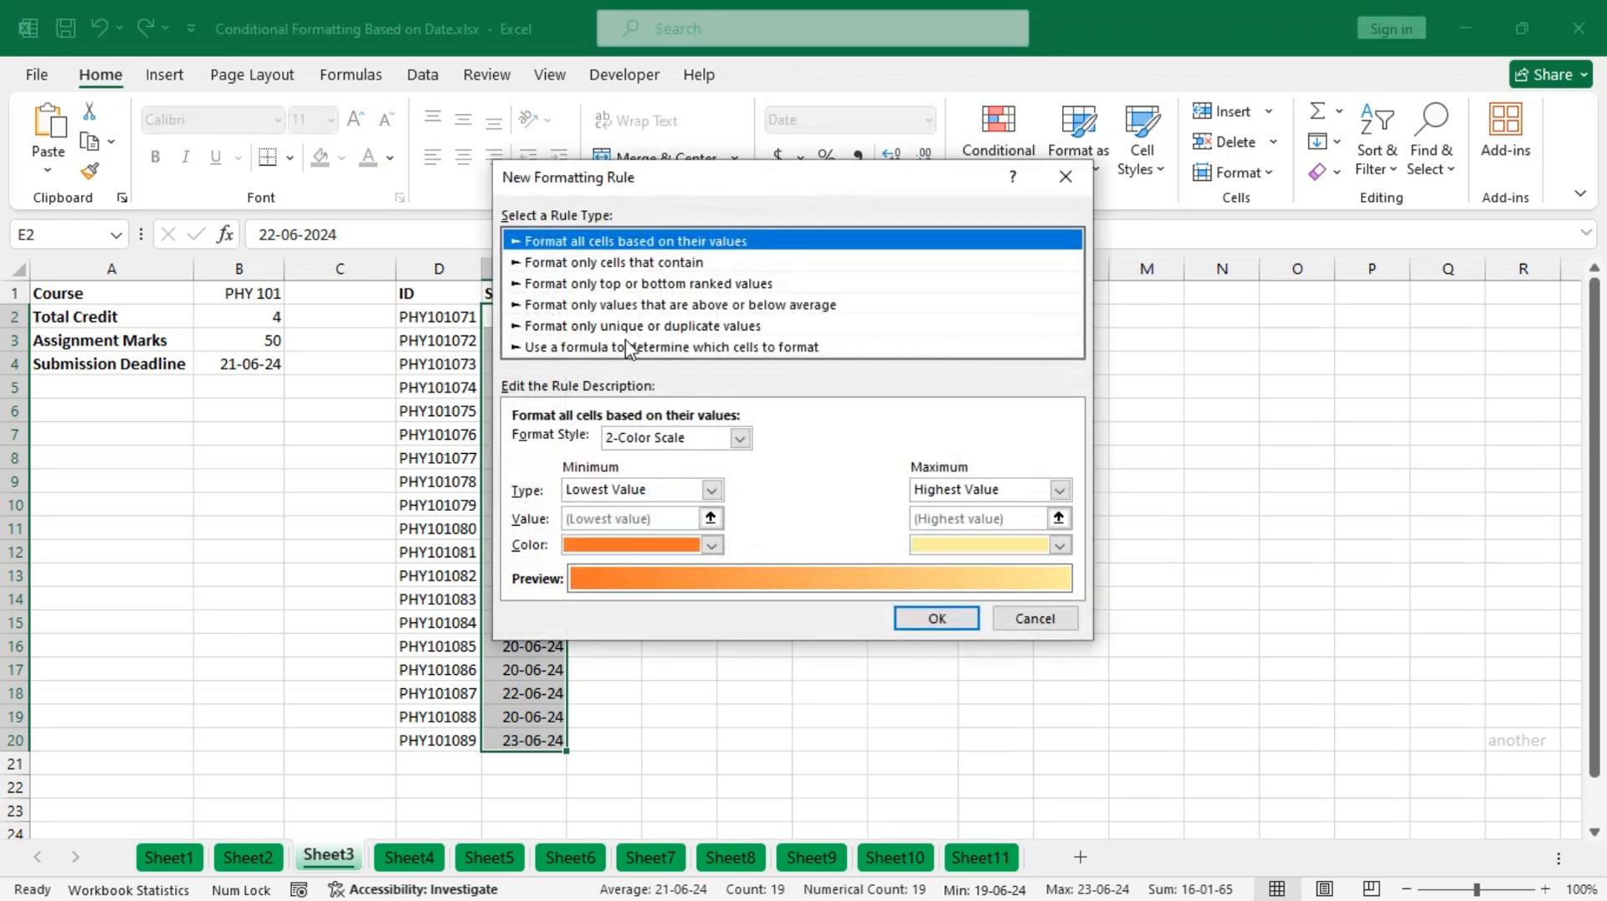
left_click(699, 348)
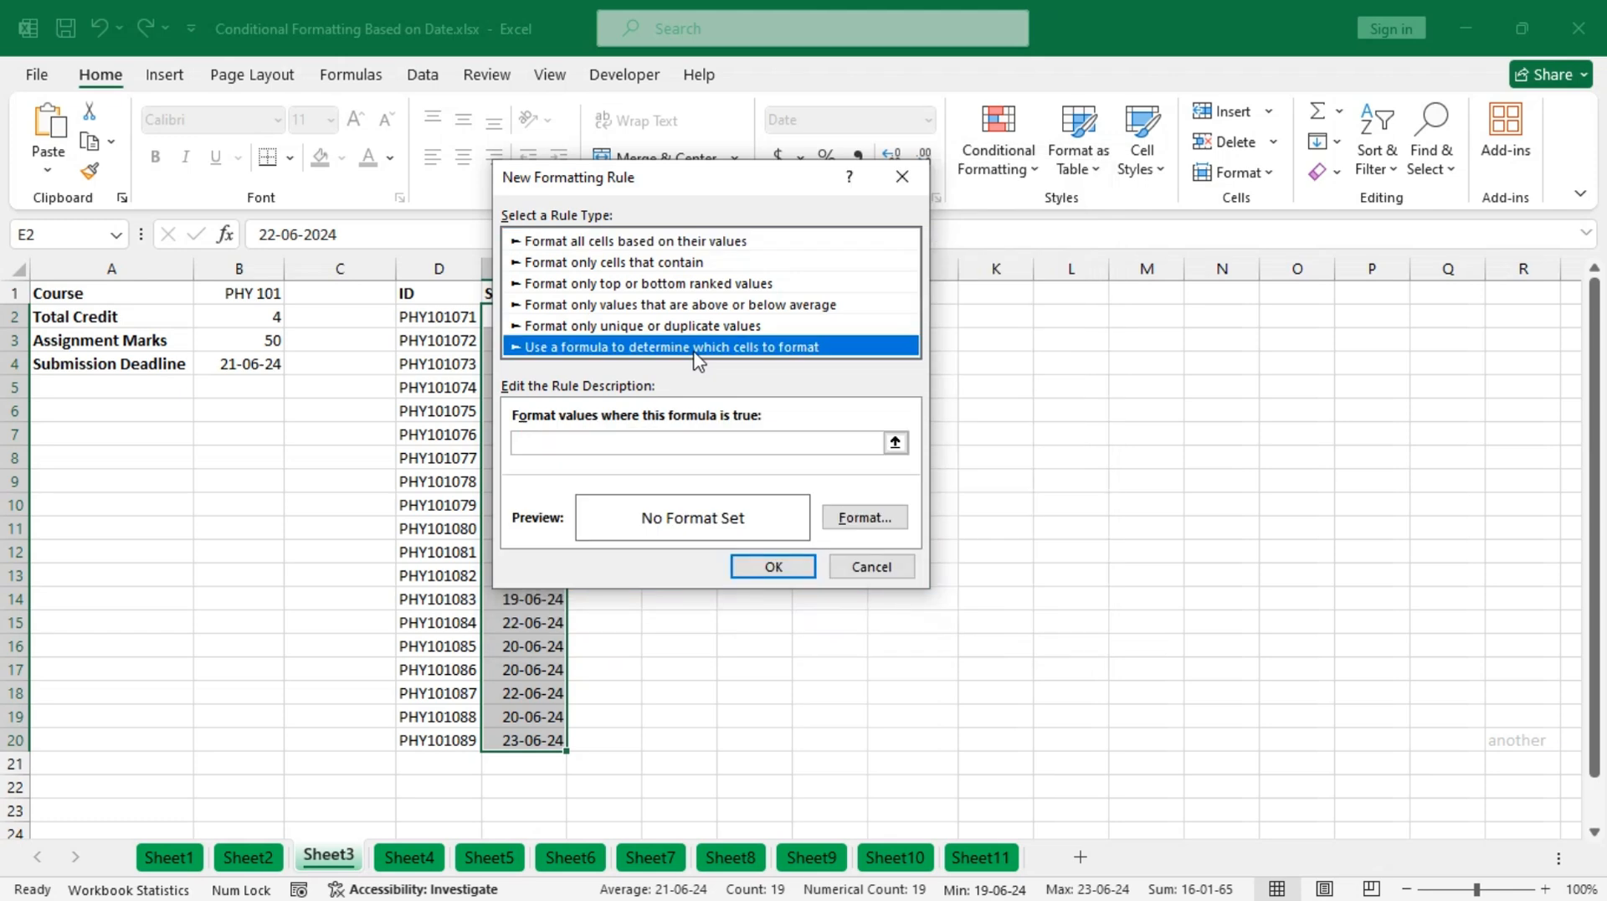
left_click(638, 441)
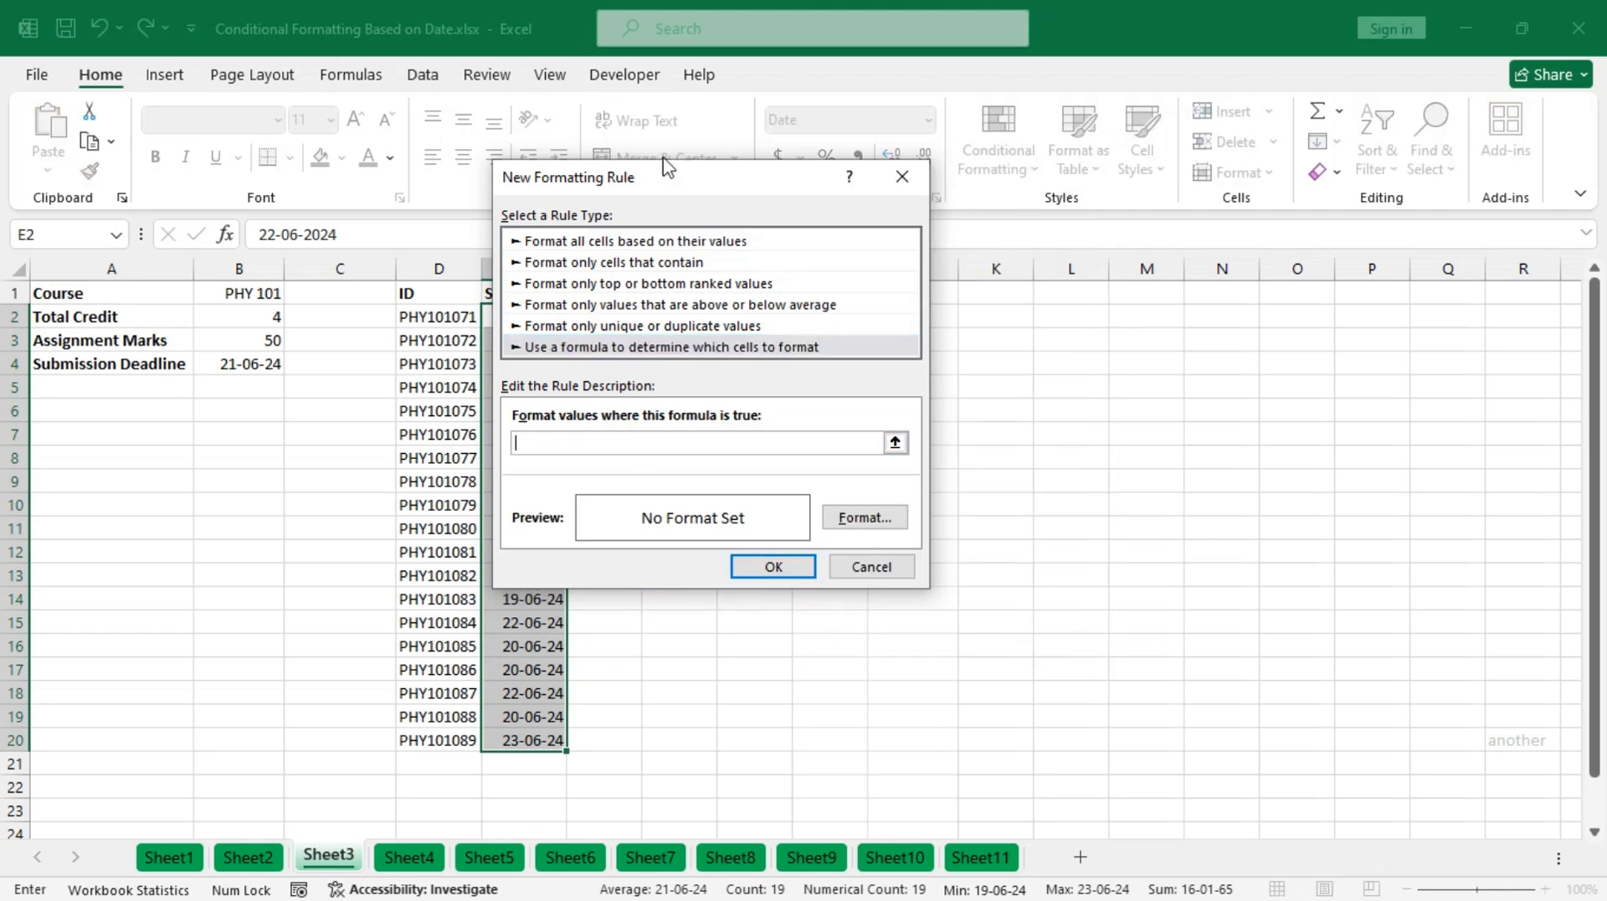
left_click_drag(705, 186, 960, 219)
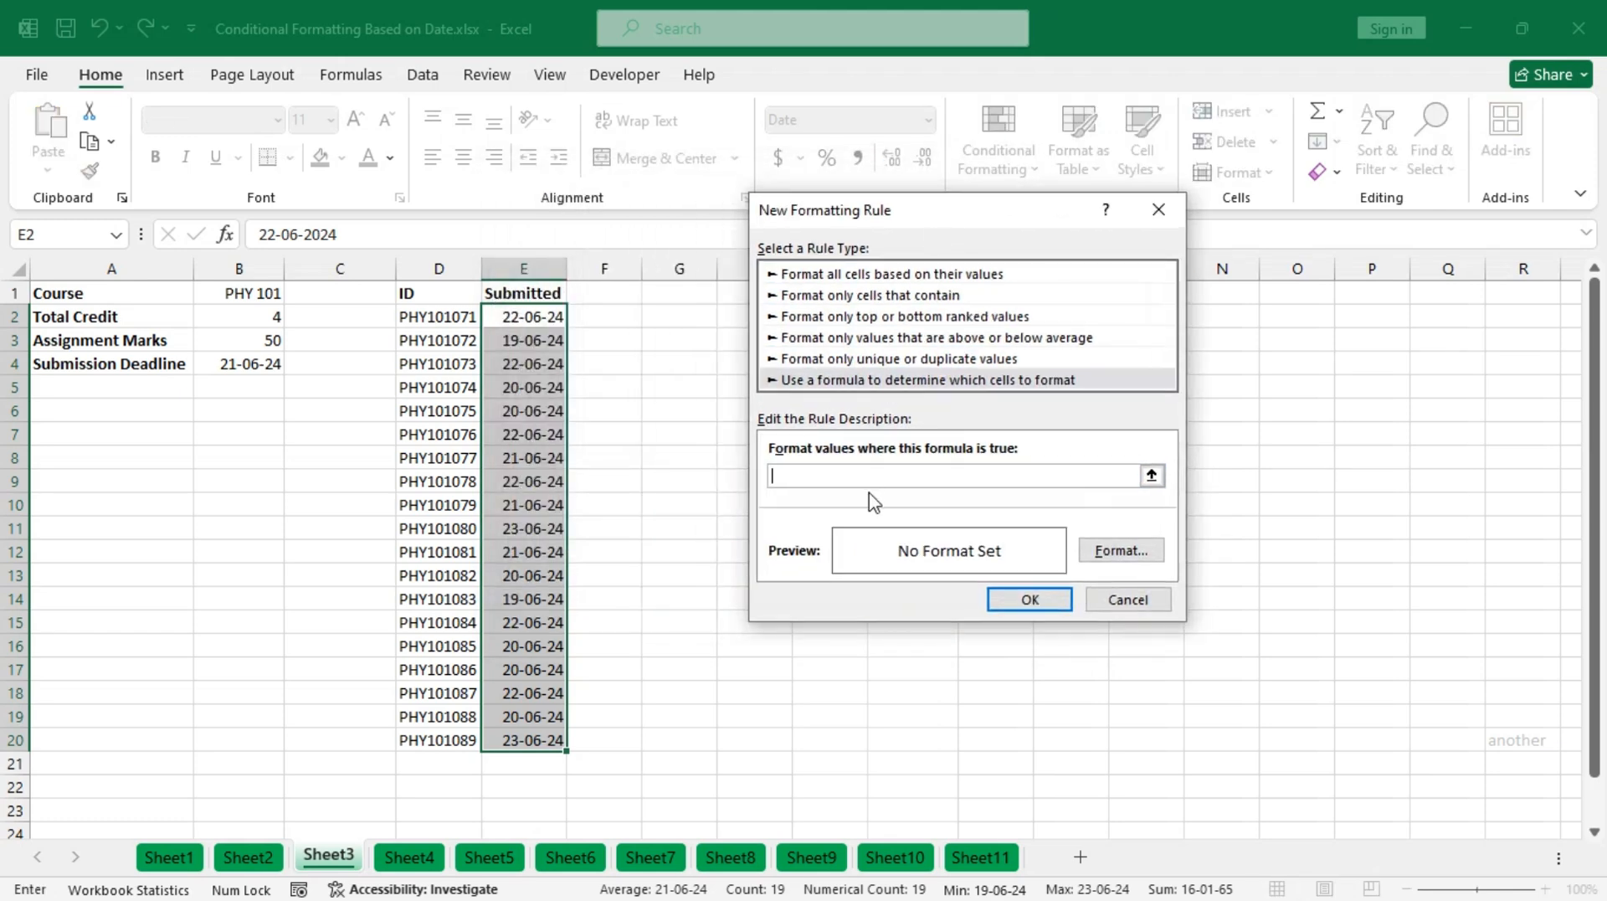
- Enter the rule formula =E2<=$B$4 to compare each submission date with the submission deadline
type("=")
left_click(512, 314)
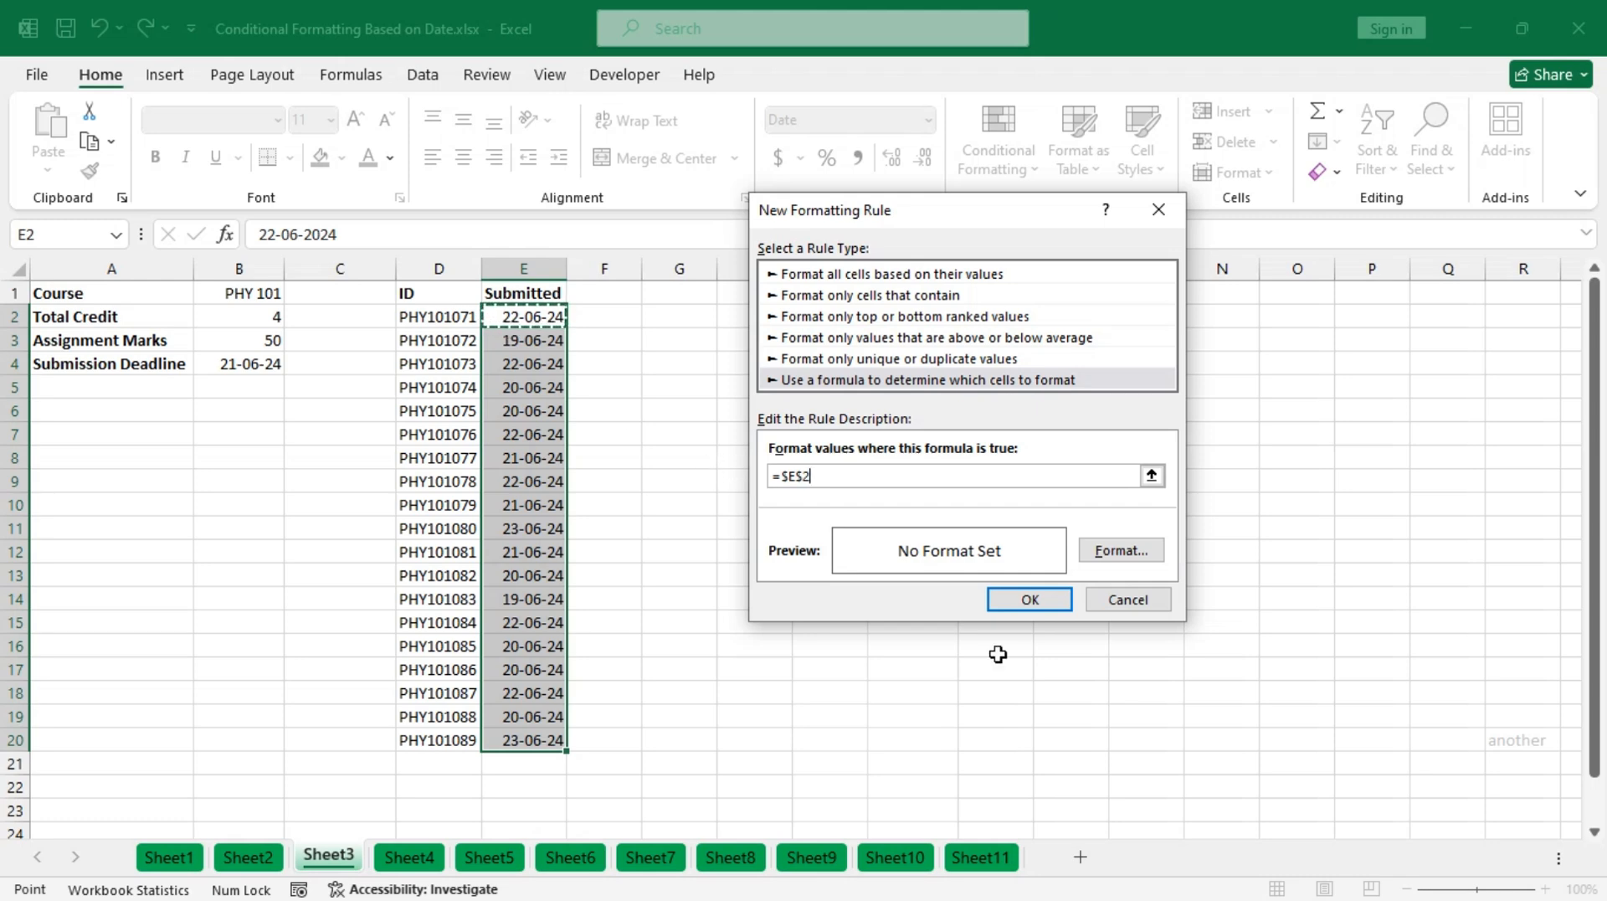
key("F4")
key("F4")
key("F4")
type("<=")
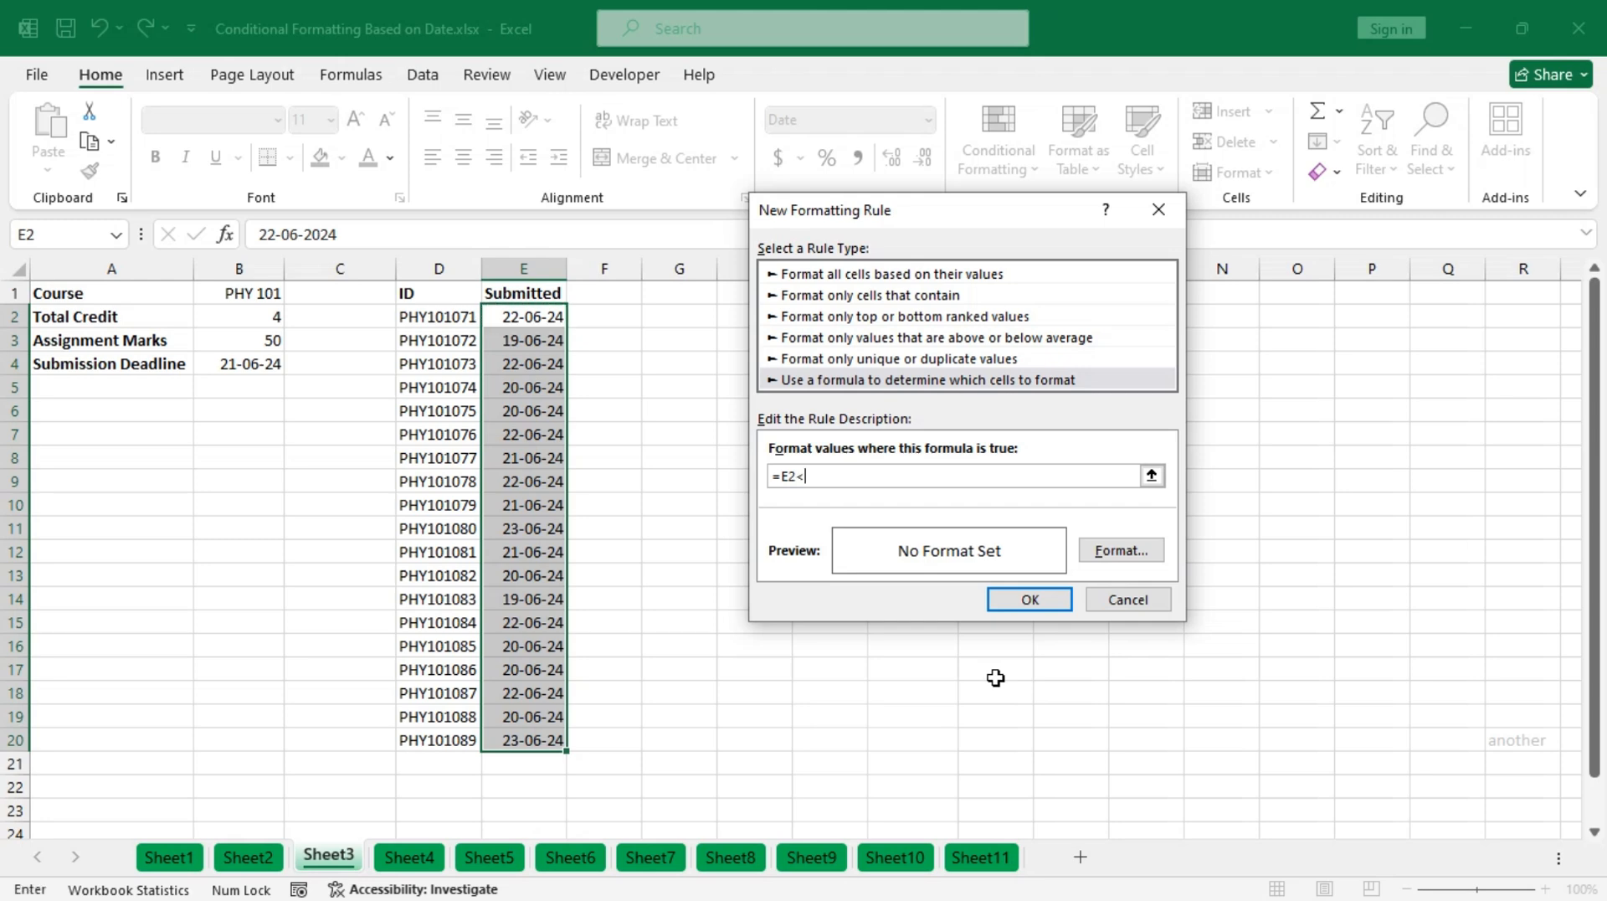
left_click(255, 365)
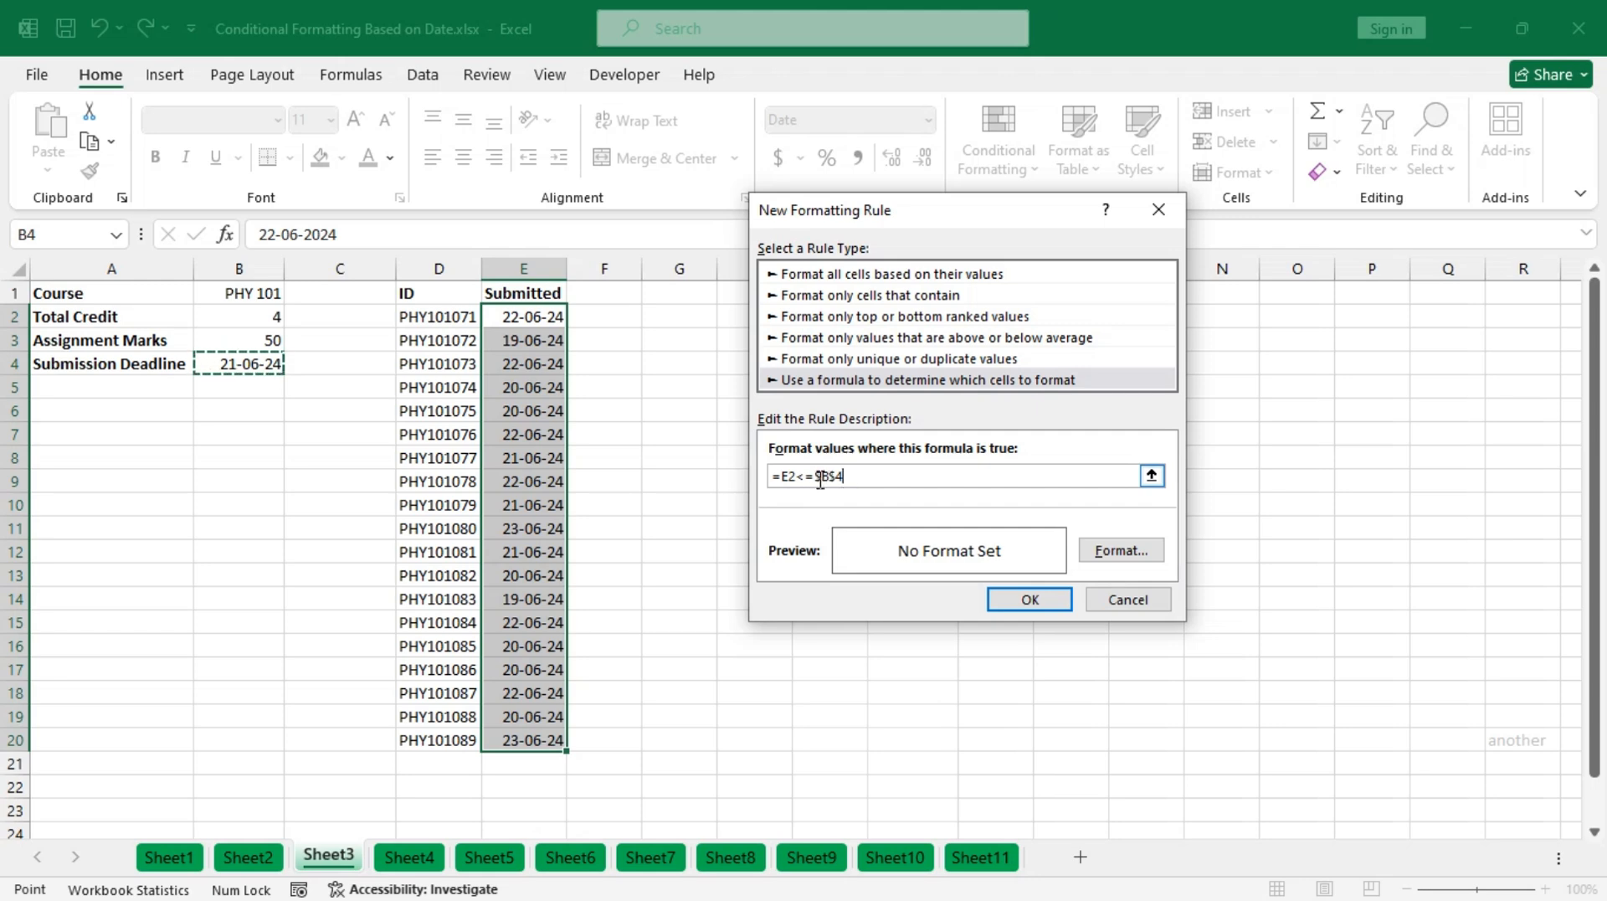
- Give the rule a light green standard-color fill and apply it to the submission dates
left_click(1119, 553)
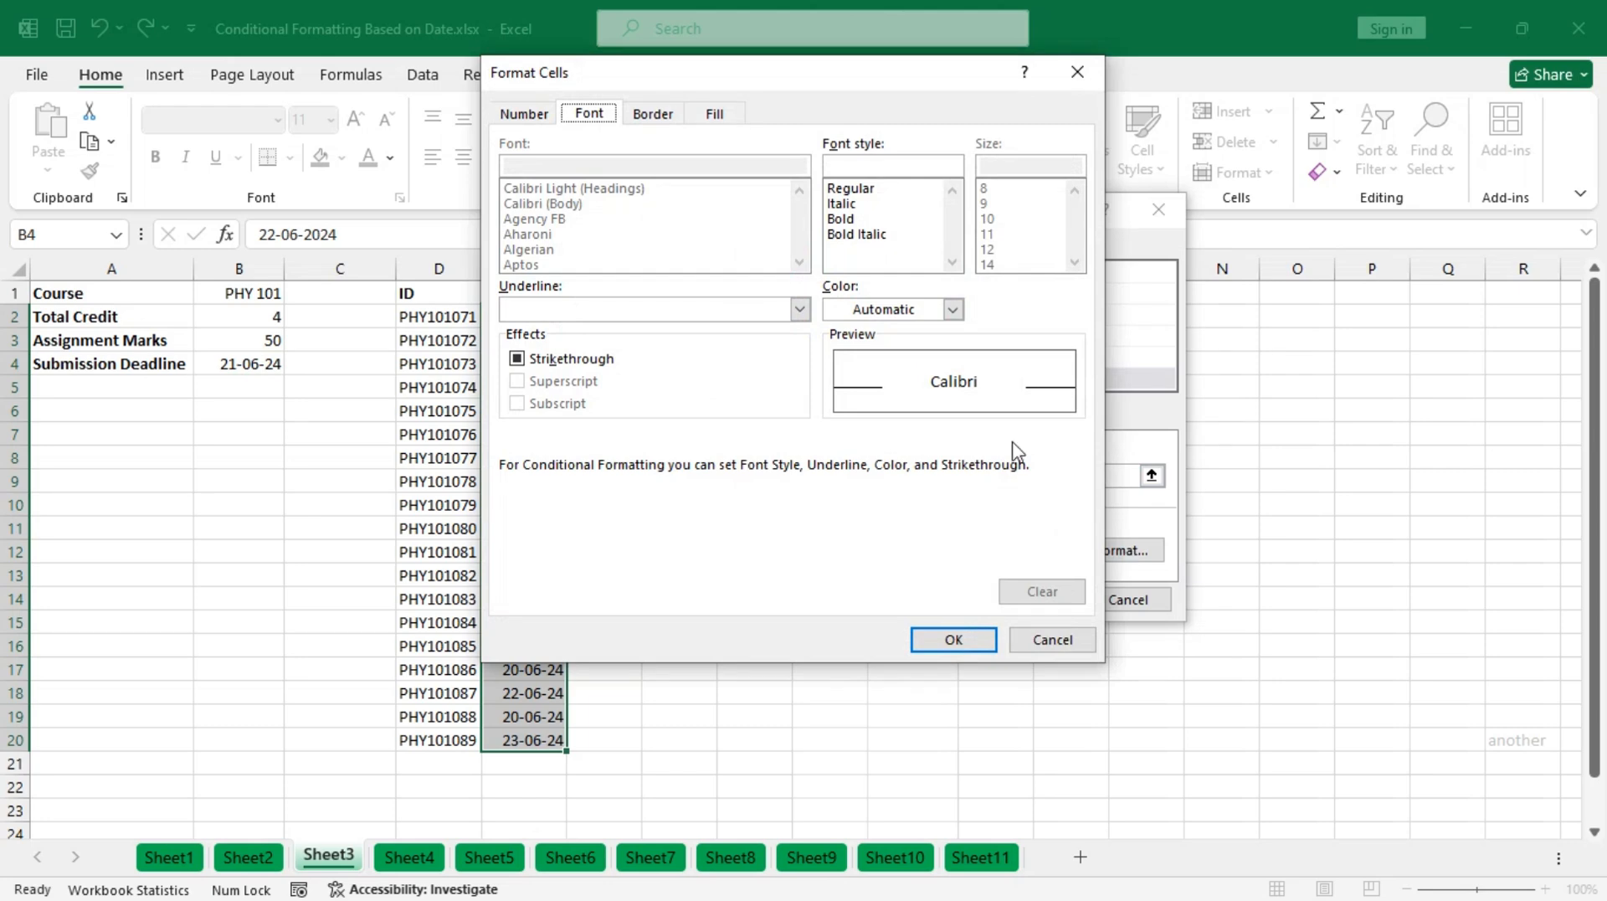
left_click(713, 114)
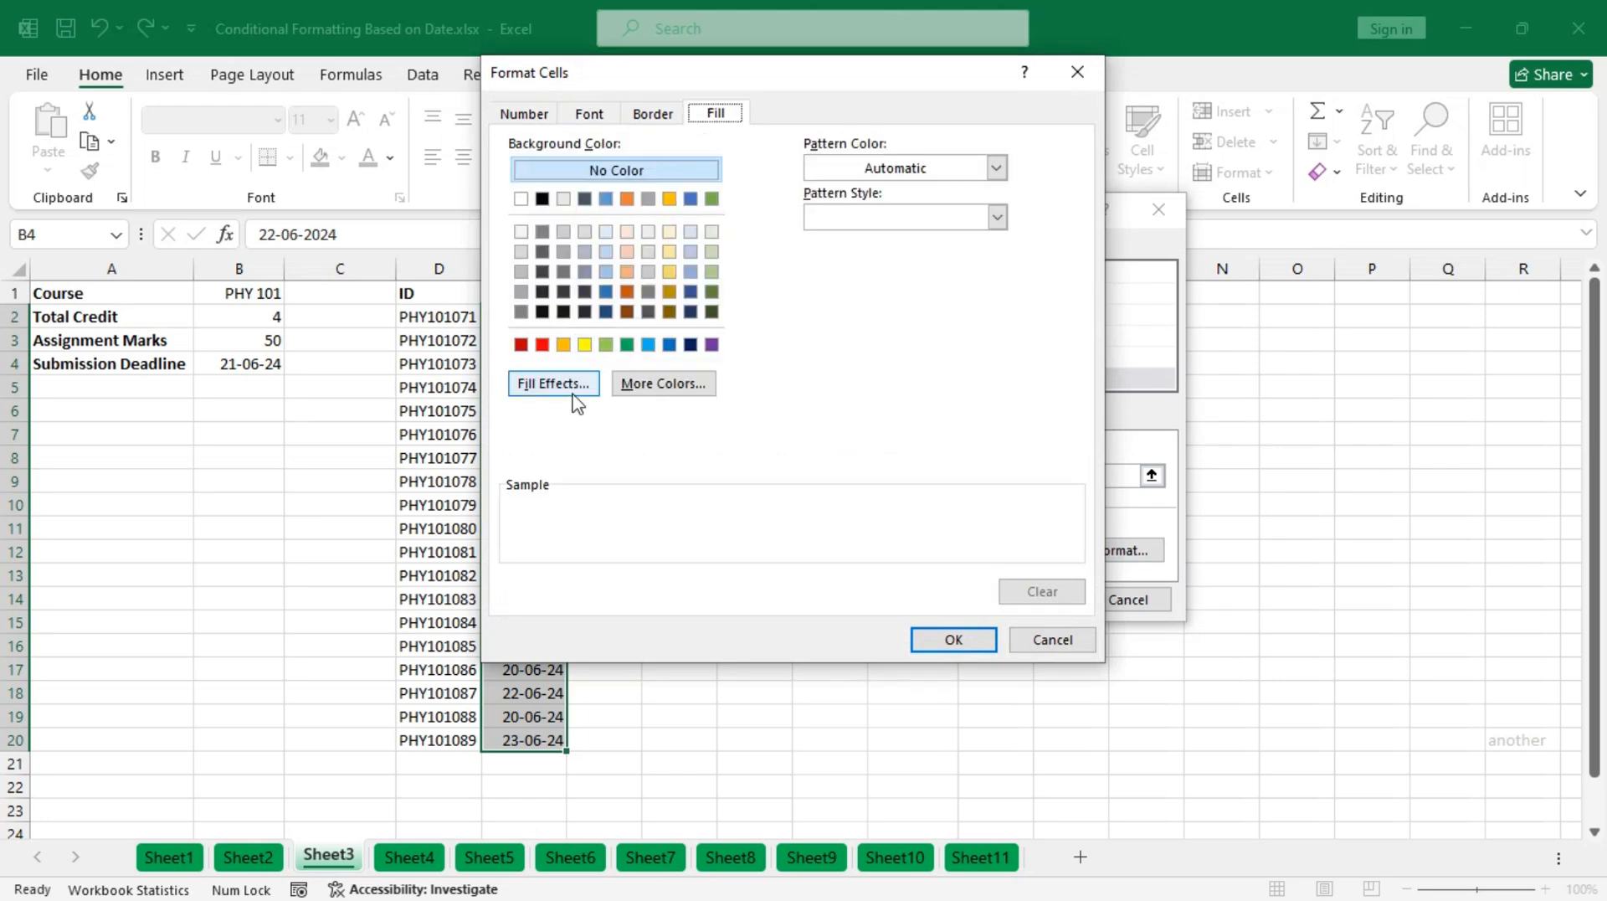
left_click(606, 344)
left_click(954, 641)
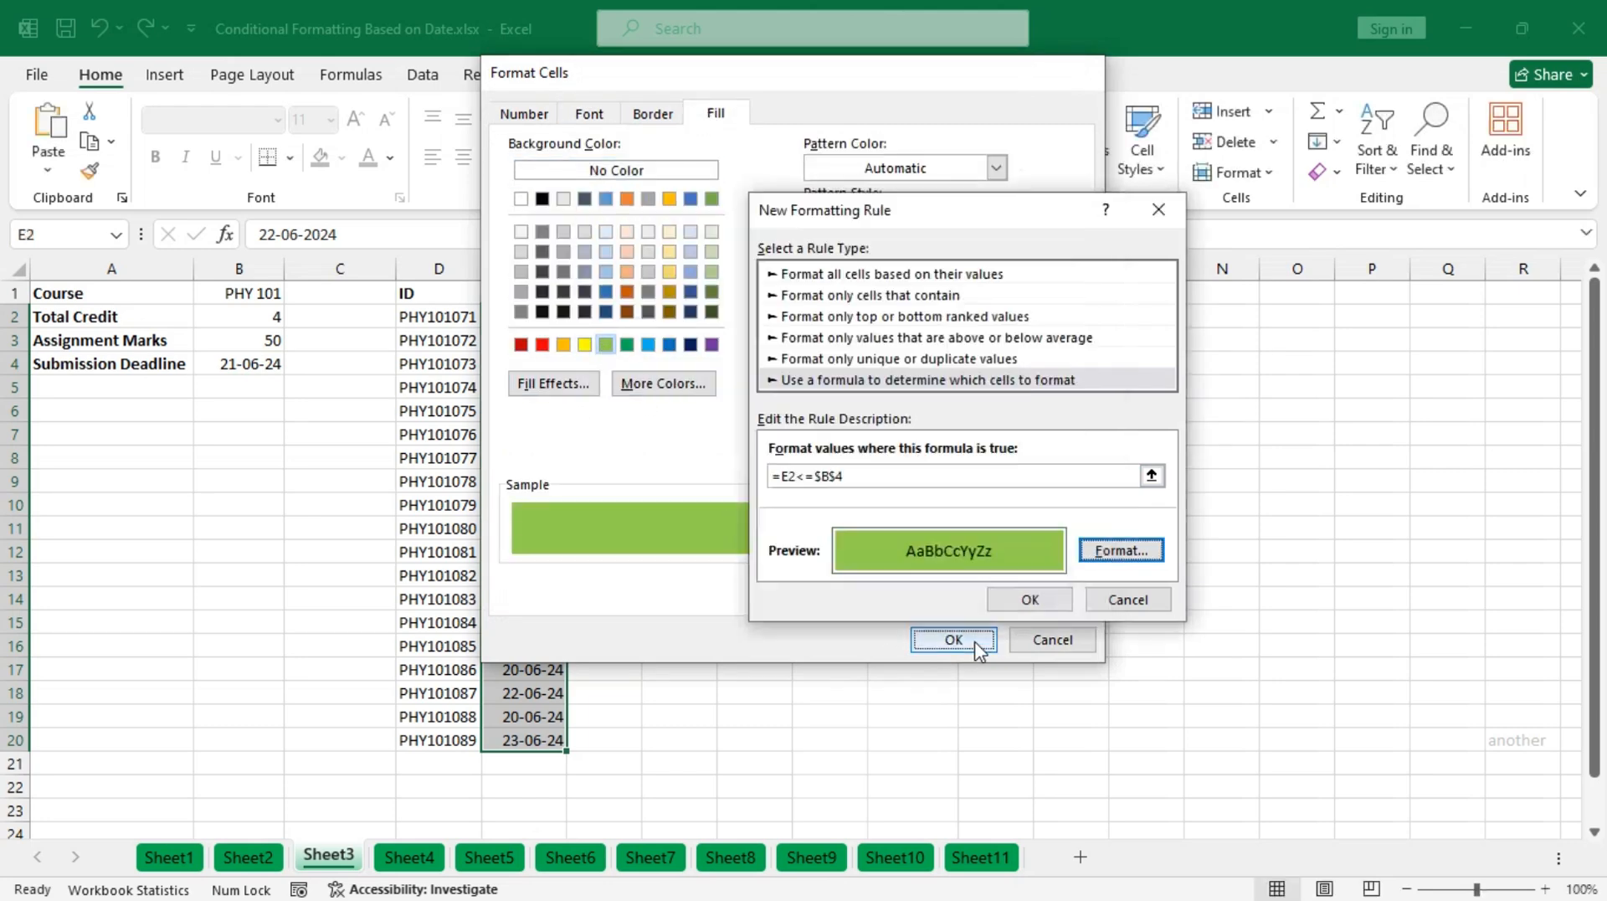
left_click(1026, 602)
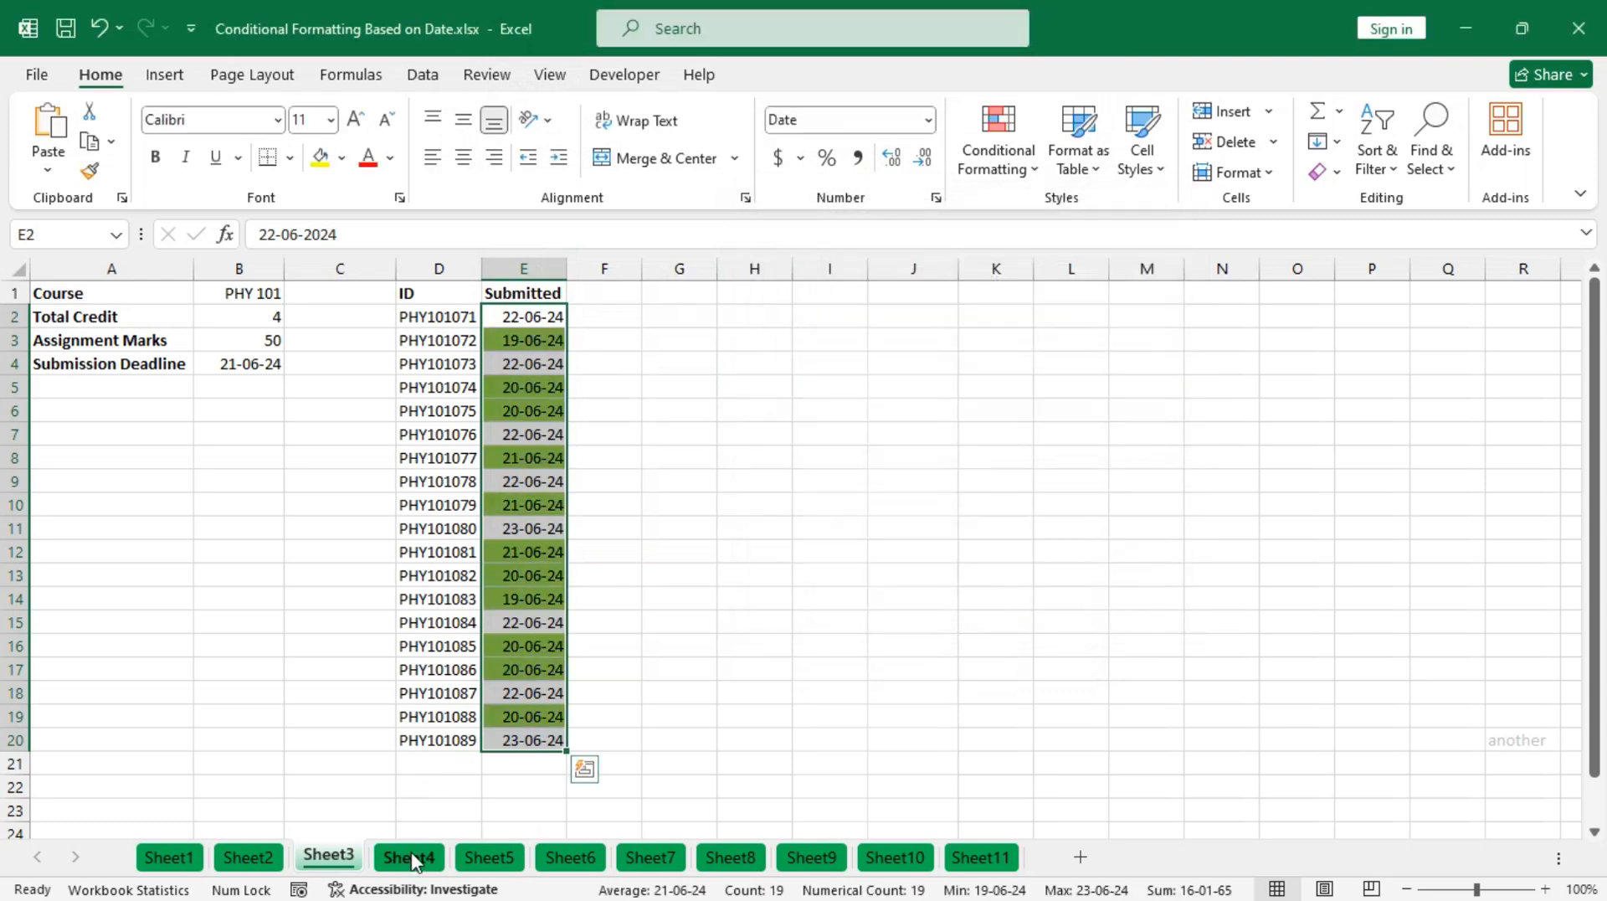
- On Sheet4, start a formula-based conditional formatting rule for the transaction rows in A2:C10
left_click(410, 857)
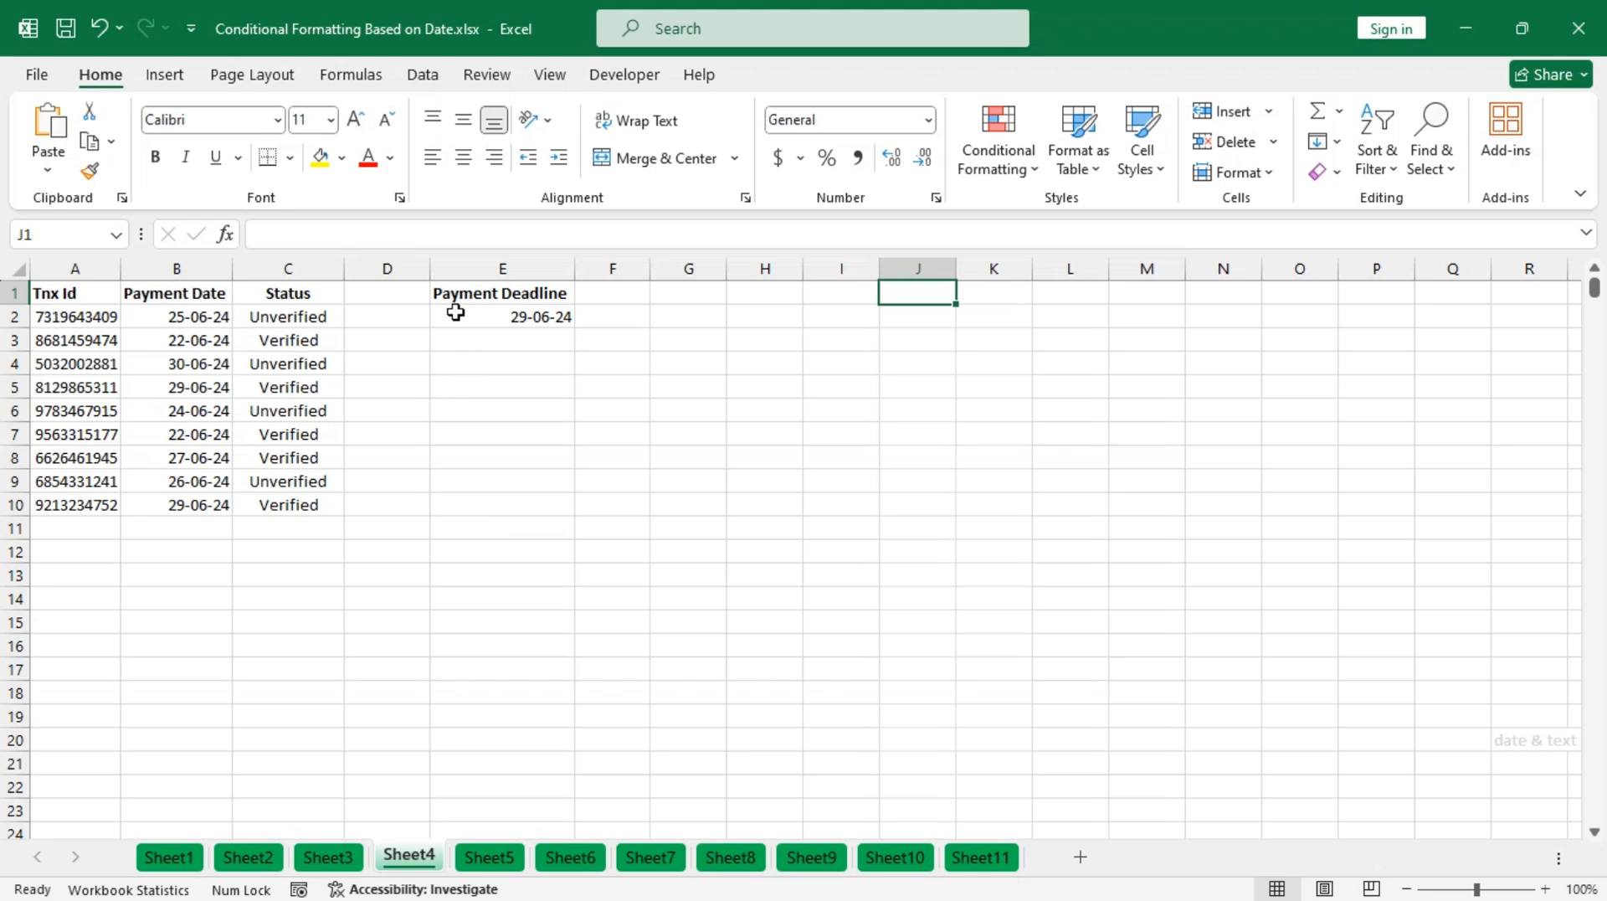
left_click_drag(67, 322, 313, 508)
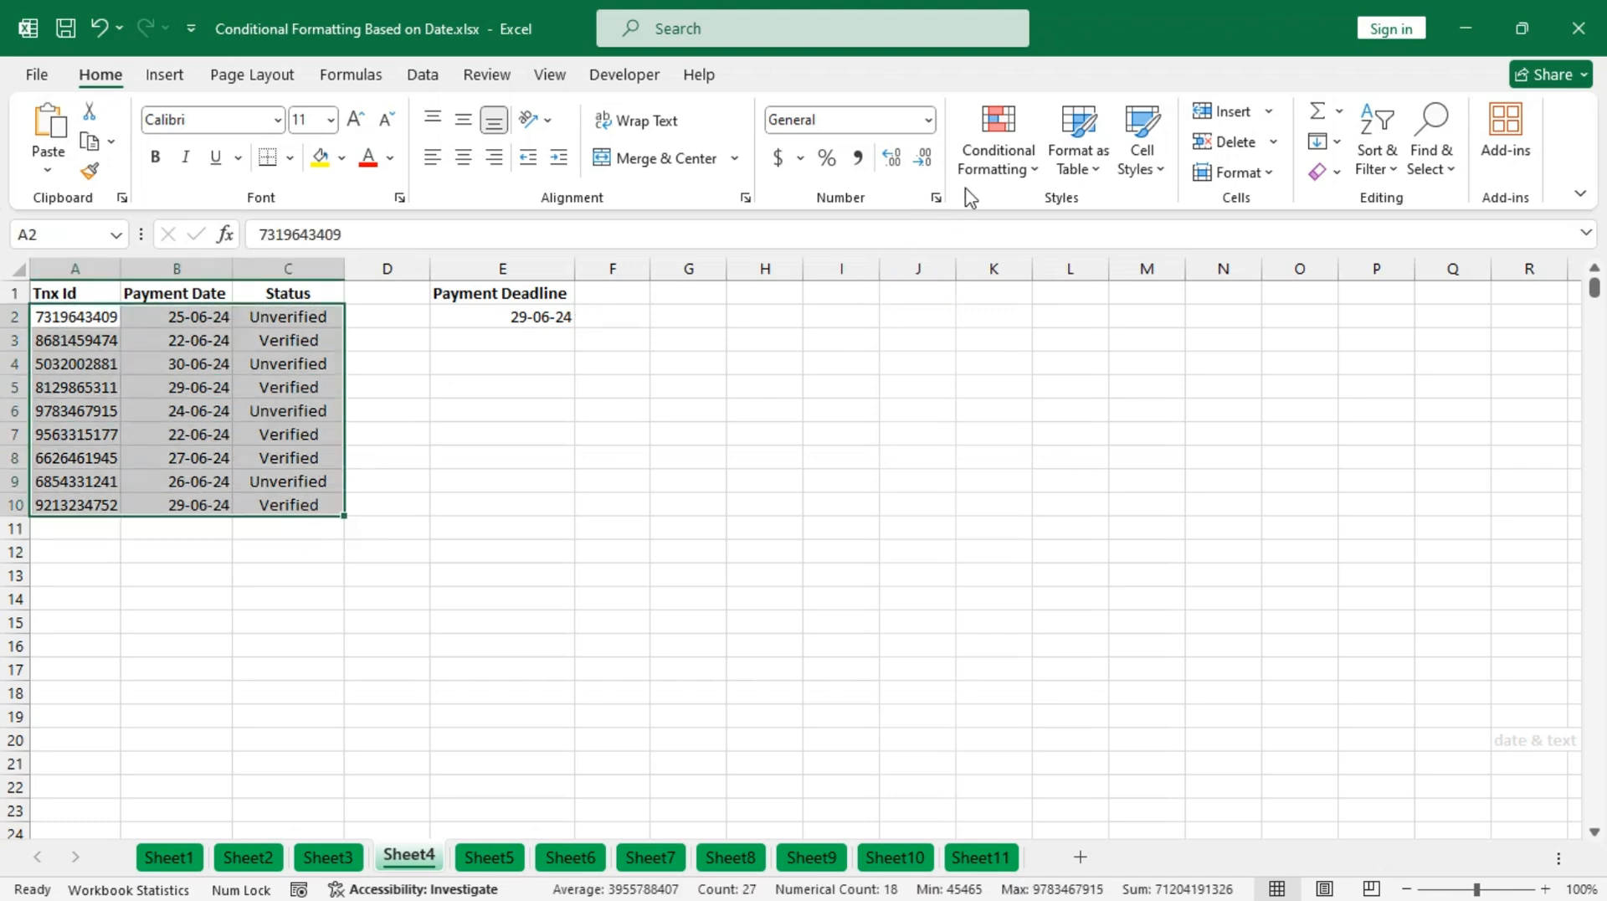
left_click(1000, 159)
left_click(1032, 458)
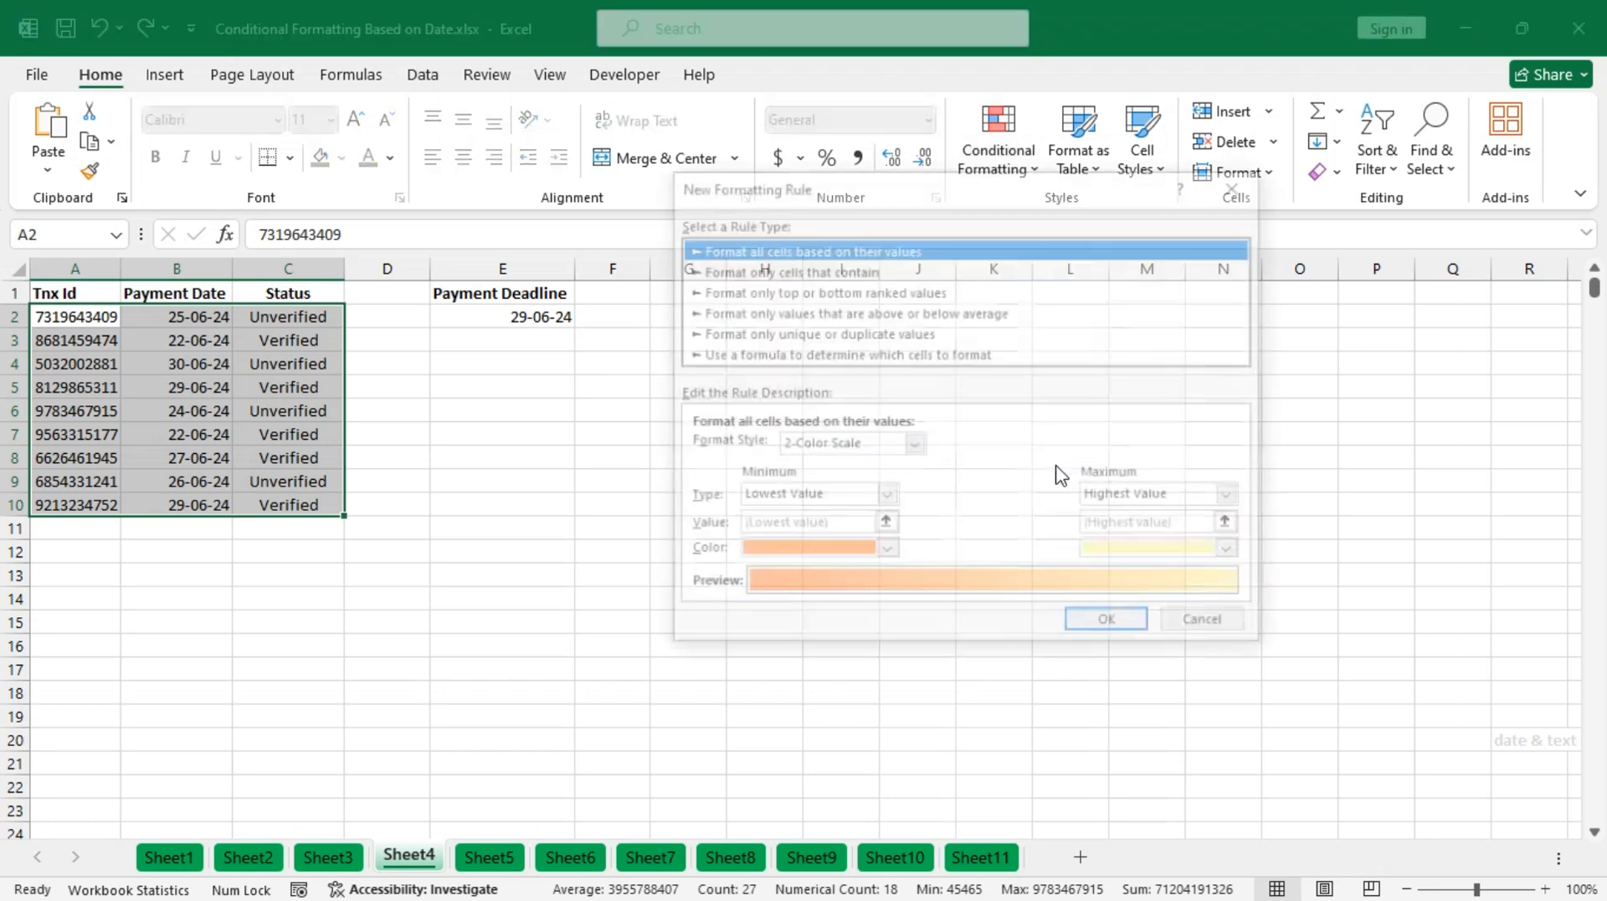
left_click(829, 358)
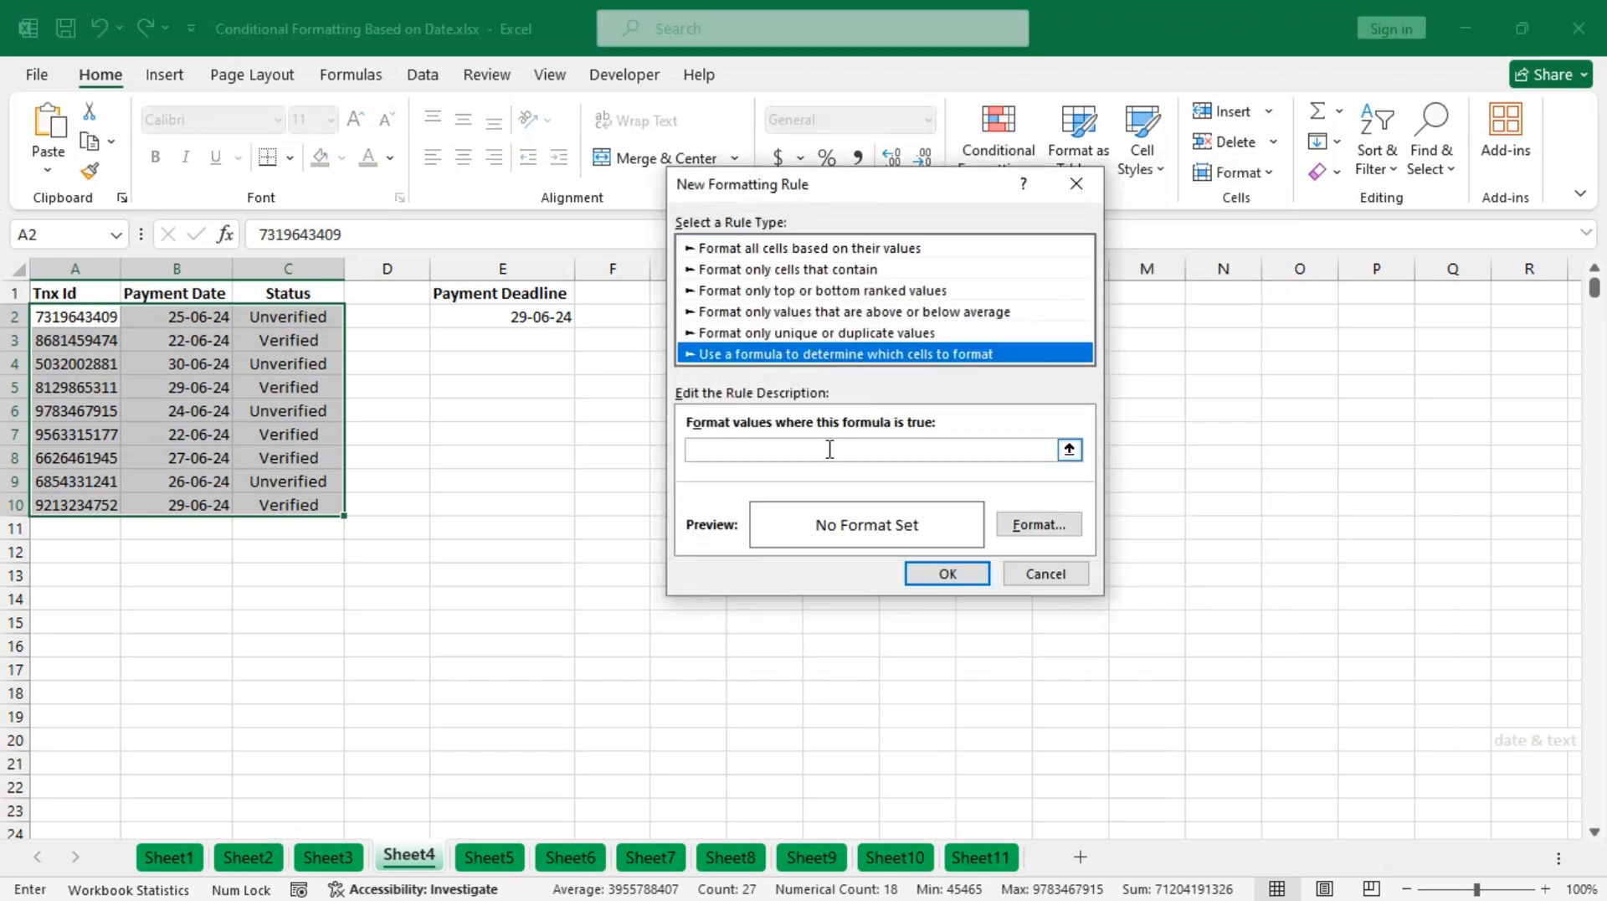
- Begin the rule formula with =and(B2<=$E$2, to compare each payment date with the payment deadline
left_click(830, 449)
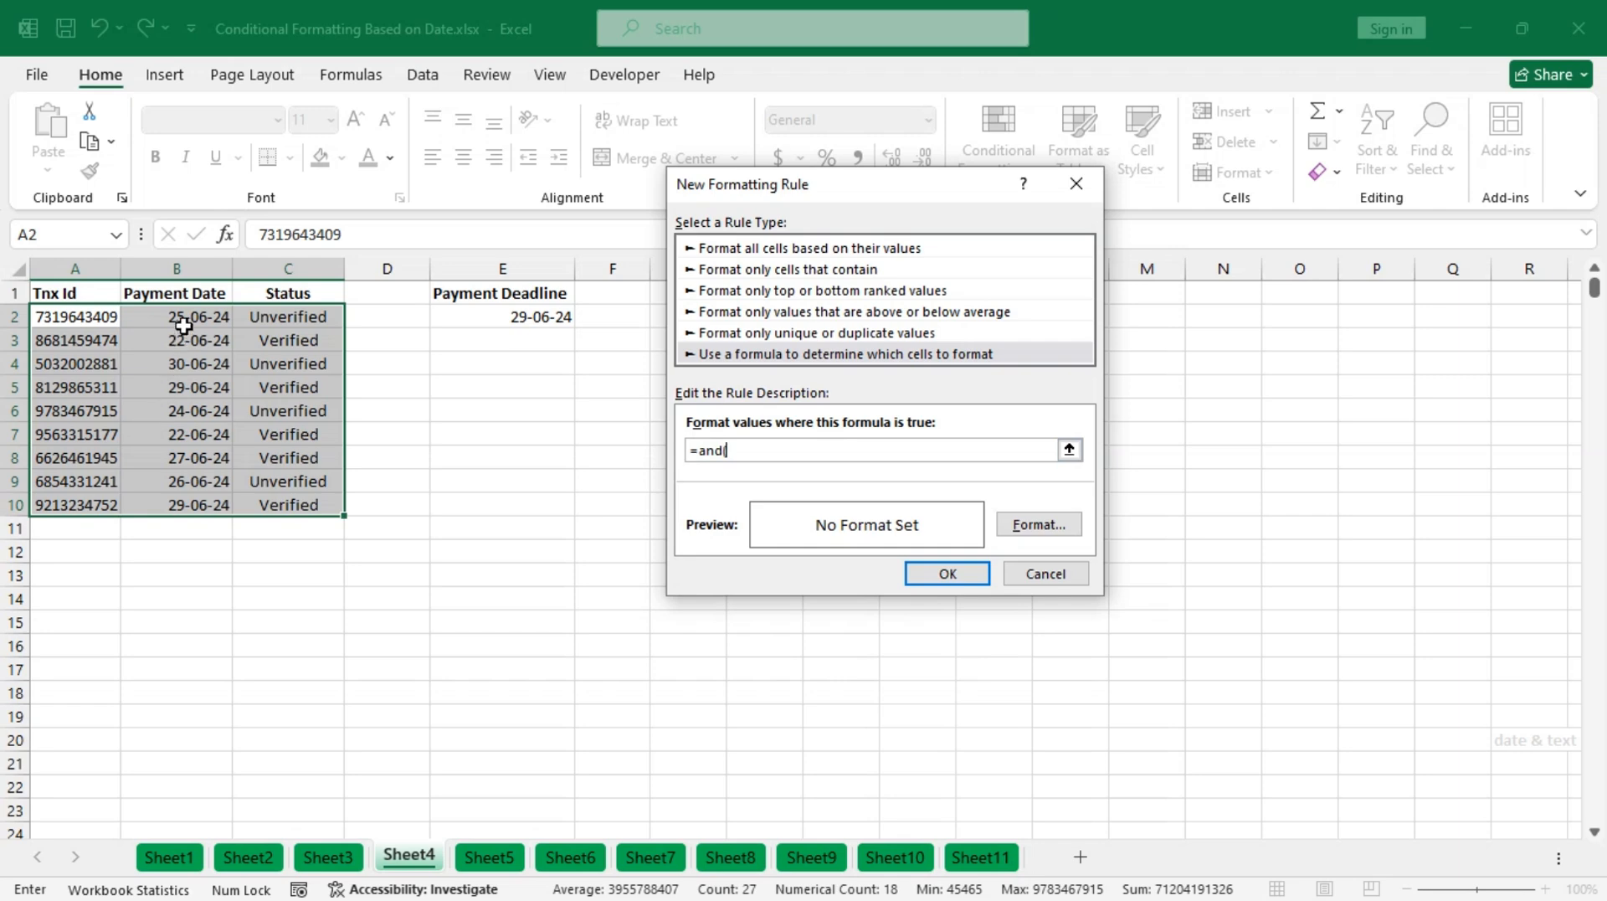
left_click(221, 318)
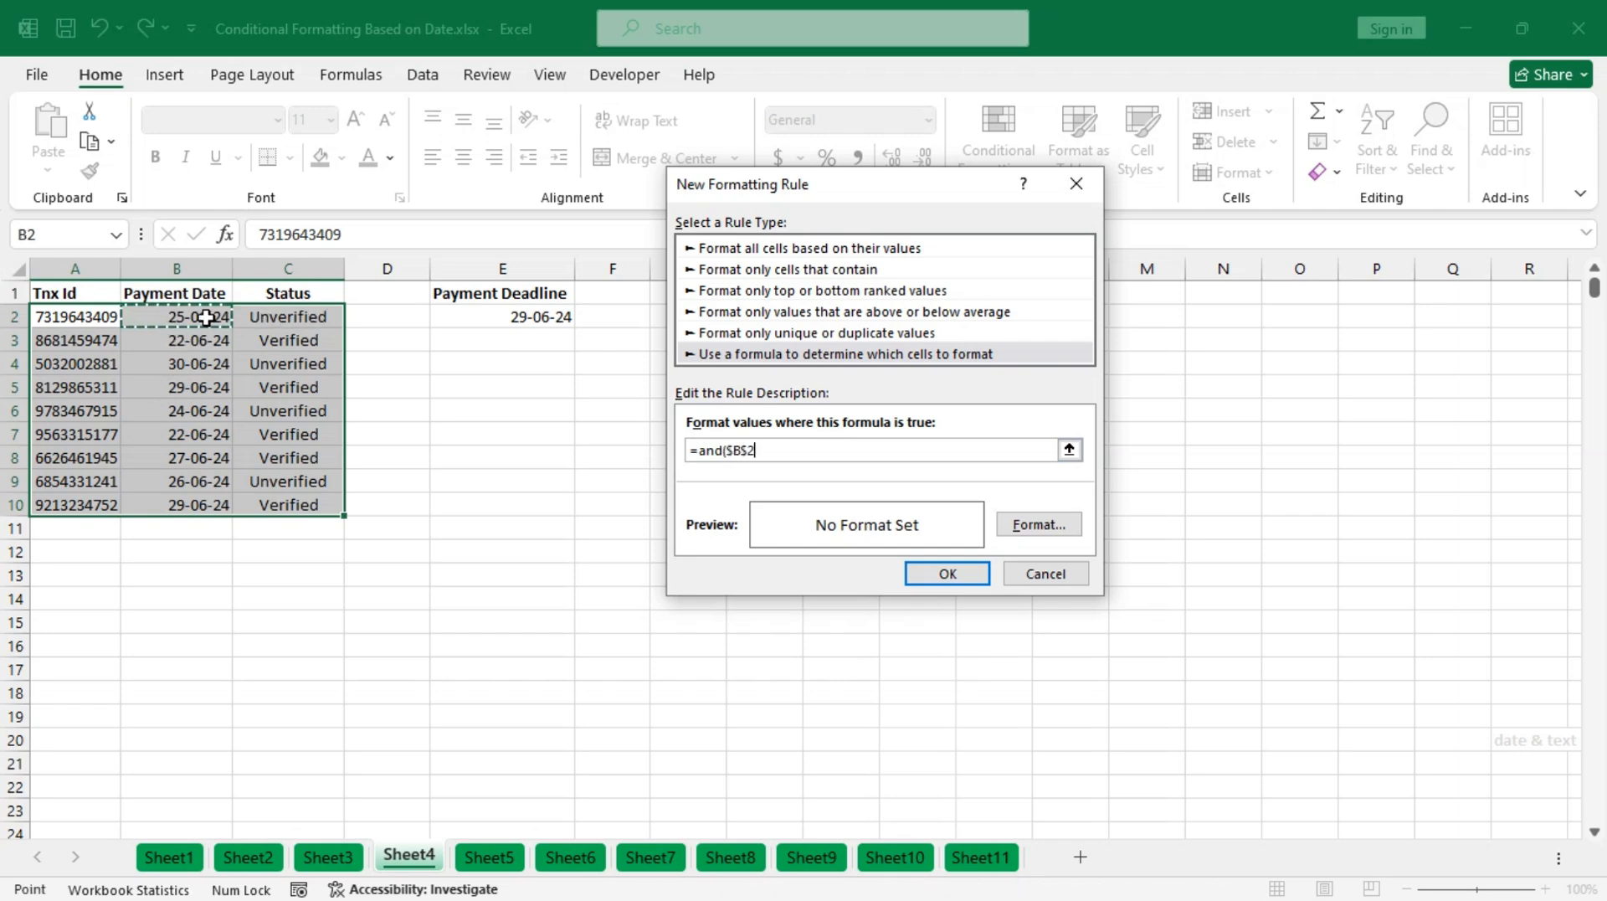
key("F4")
key("F4")
key("F4")
type("<=")
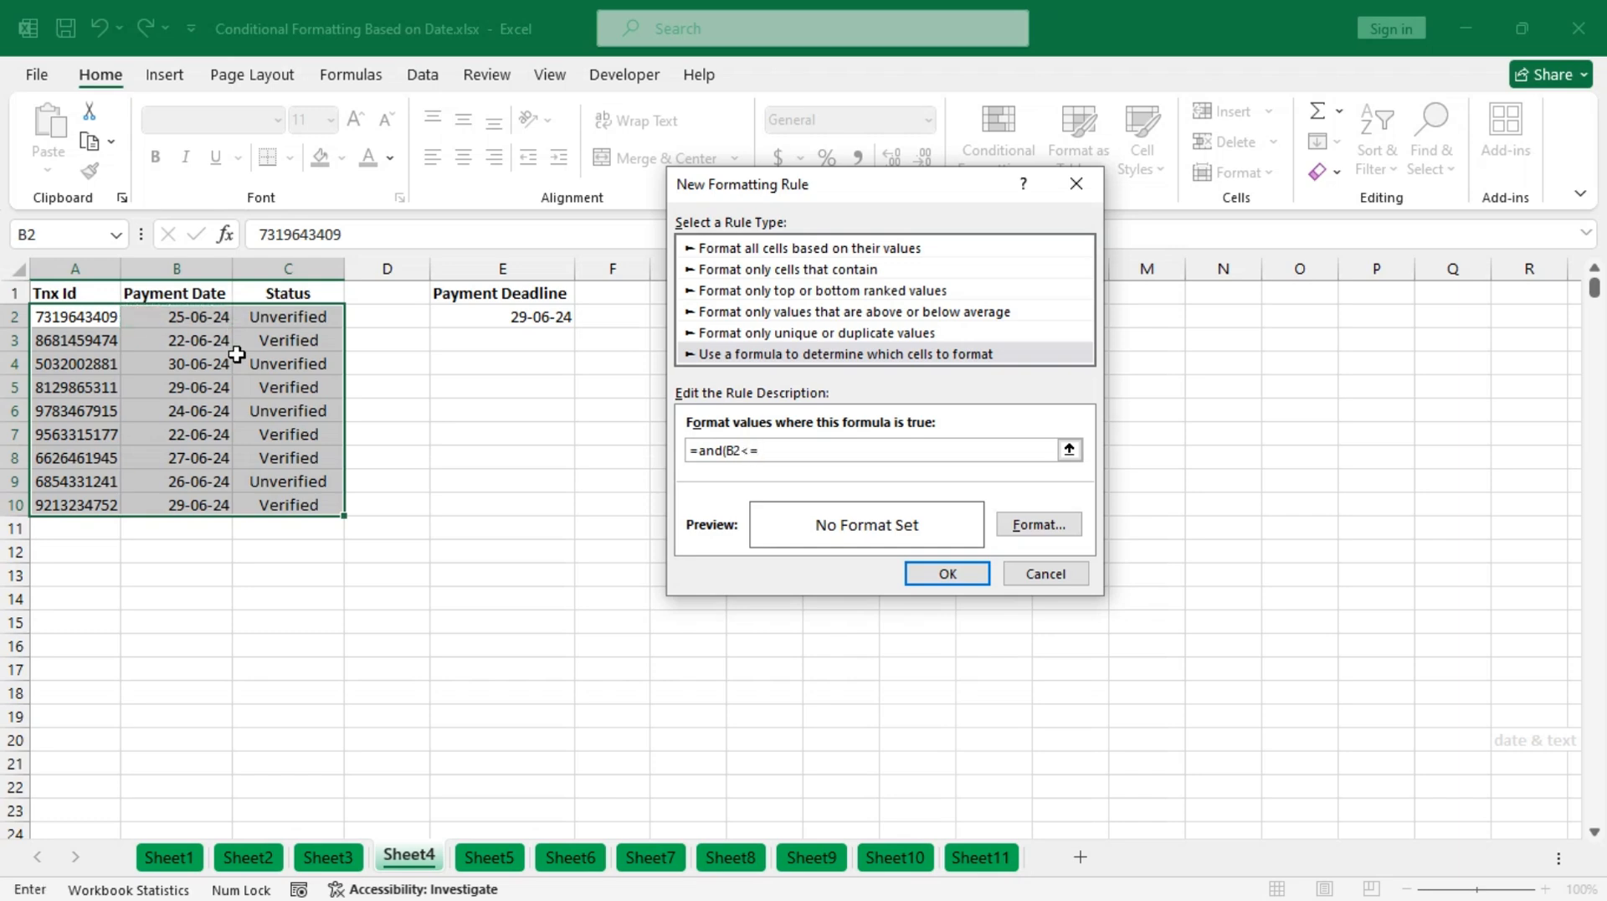
left_click(479, 319)
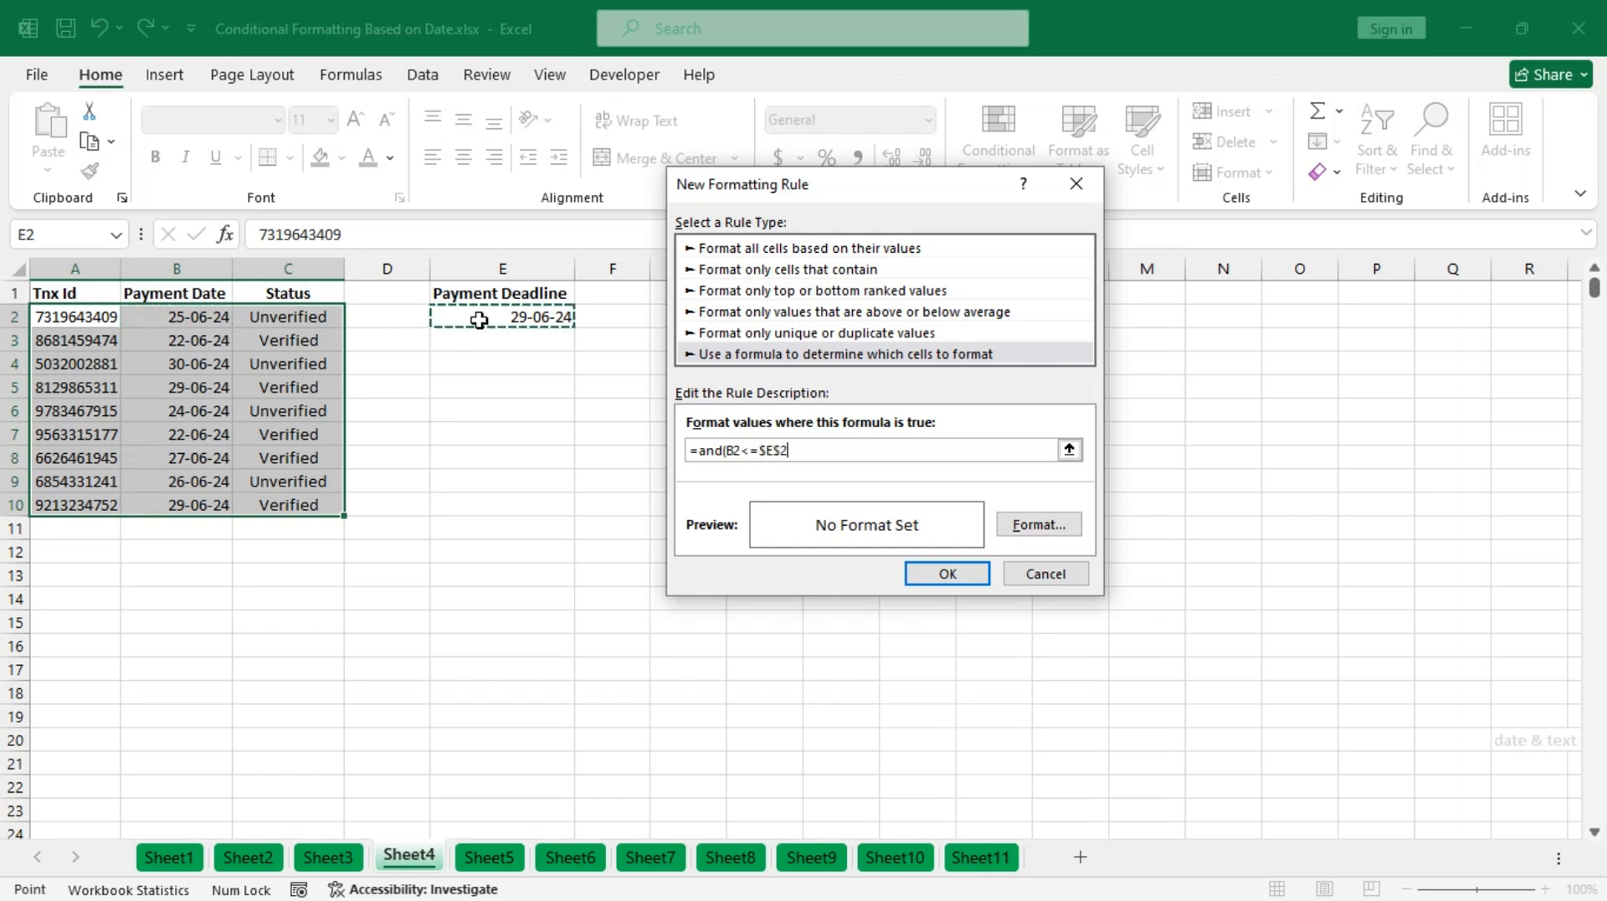
type(",")
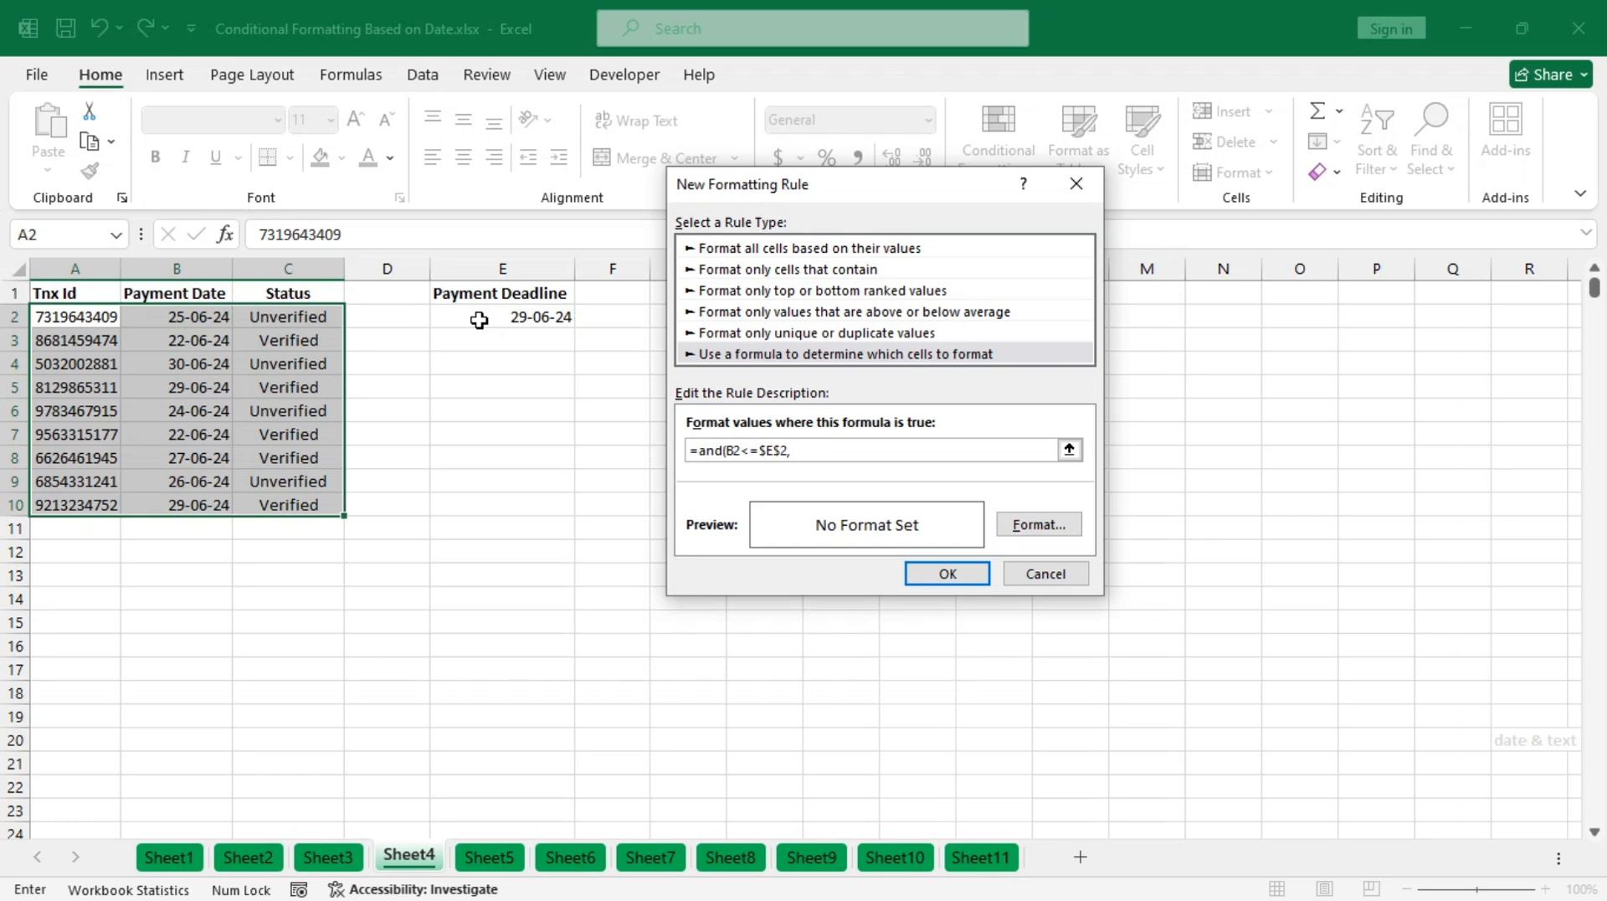
- Complete the AND formula with the status condition C2="Verified" and close the parenthesis
left_click(312, 318)
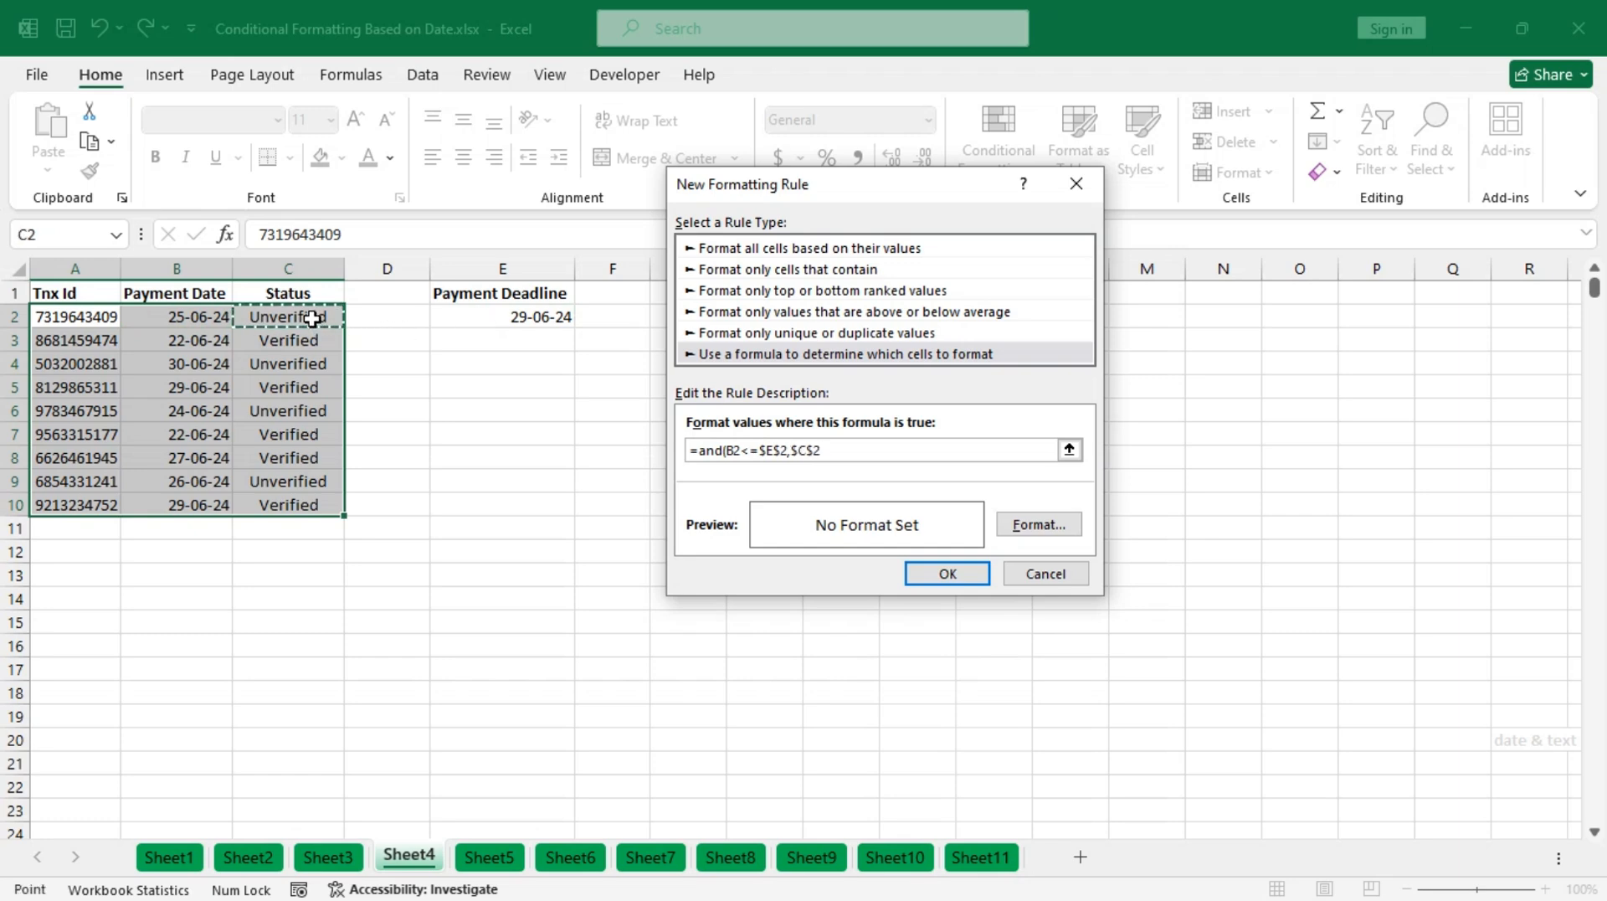
key("F4")
key("F4")
key("F4")
type("=\"Verified")
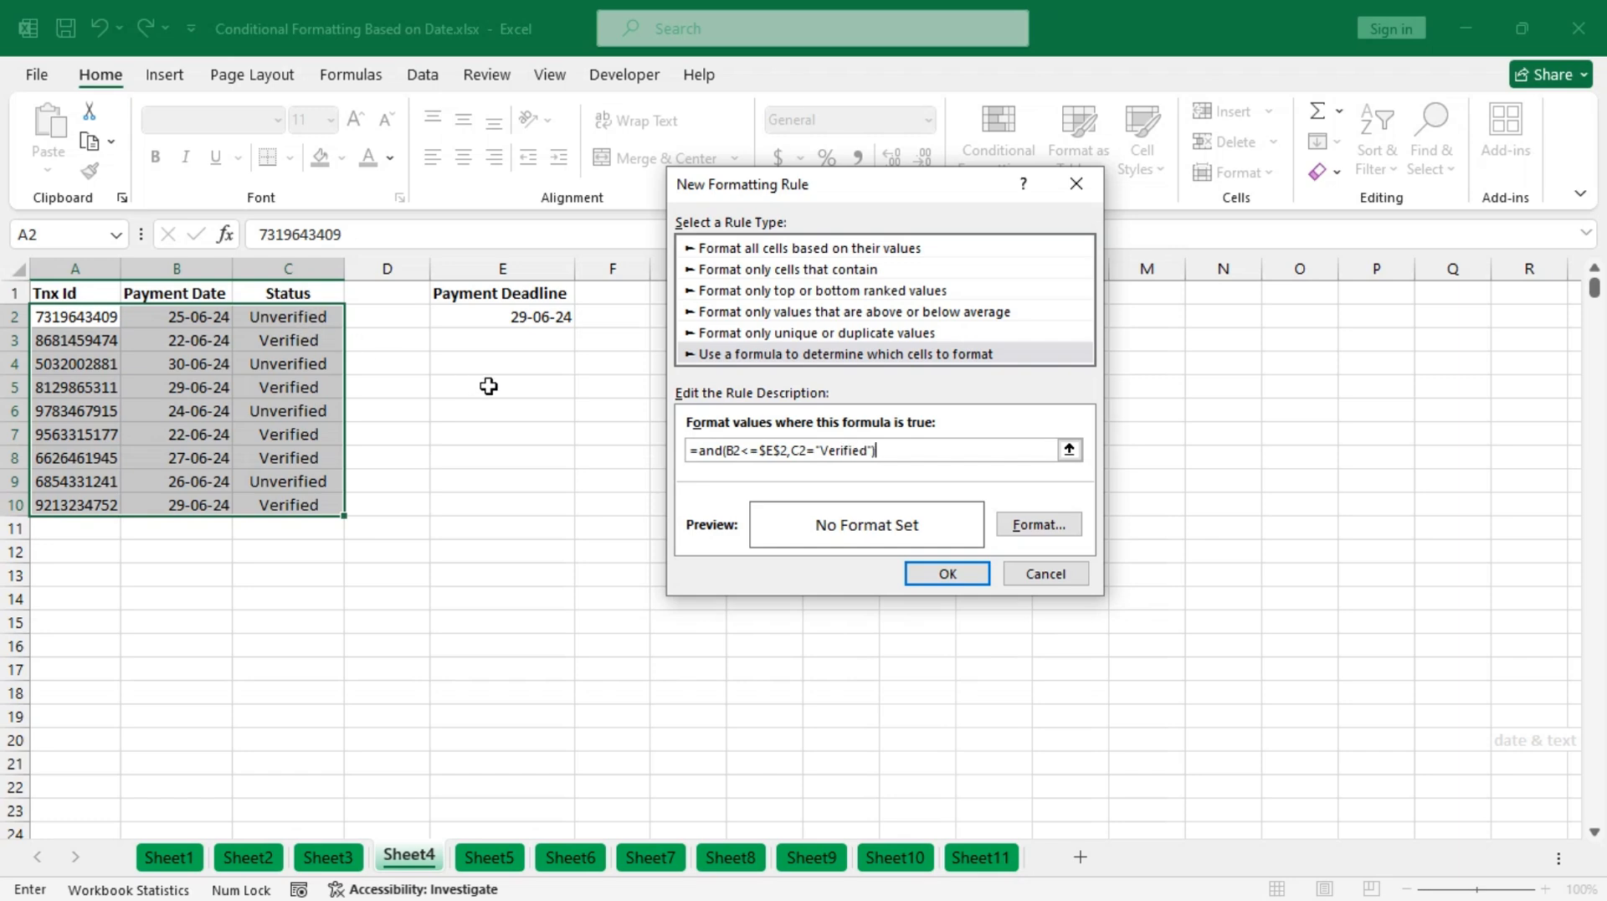
- Give the payment rule a light green standard-color fill and apply it to A2:C10
left_click(1038, 525)
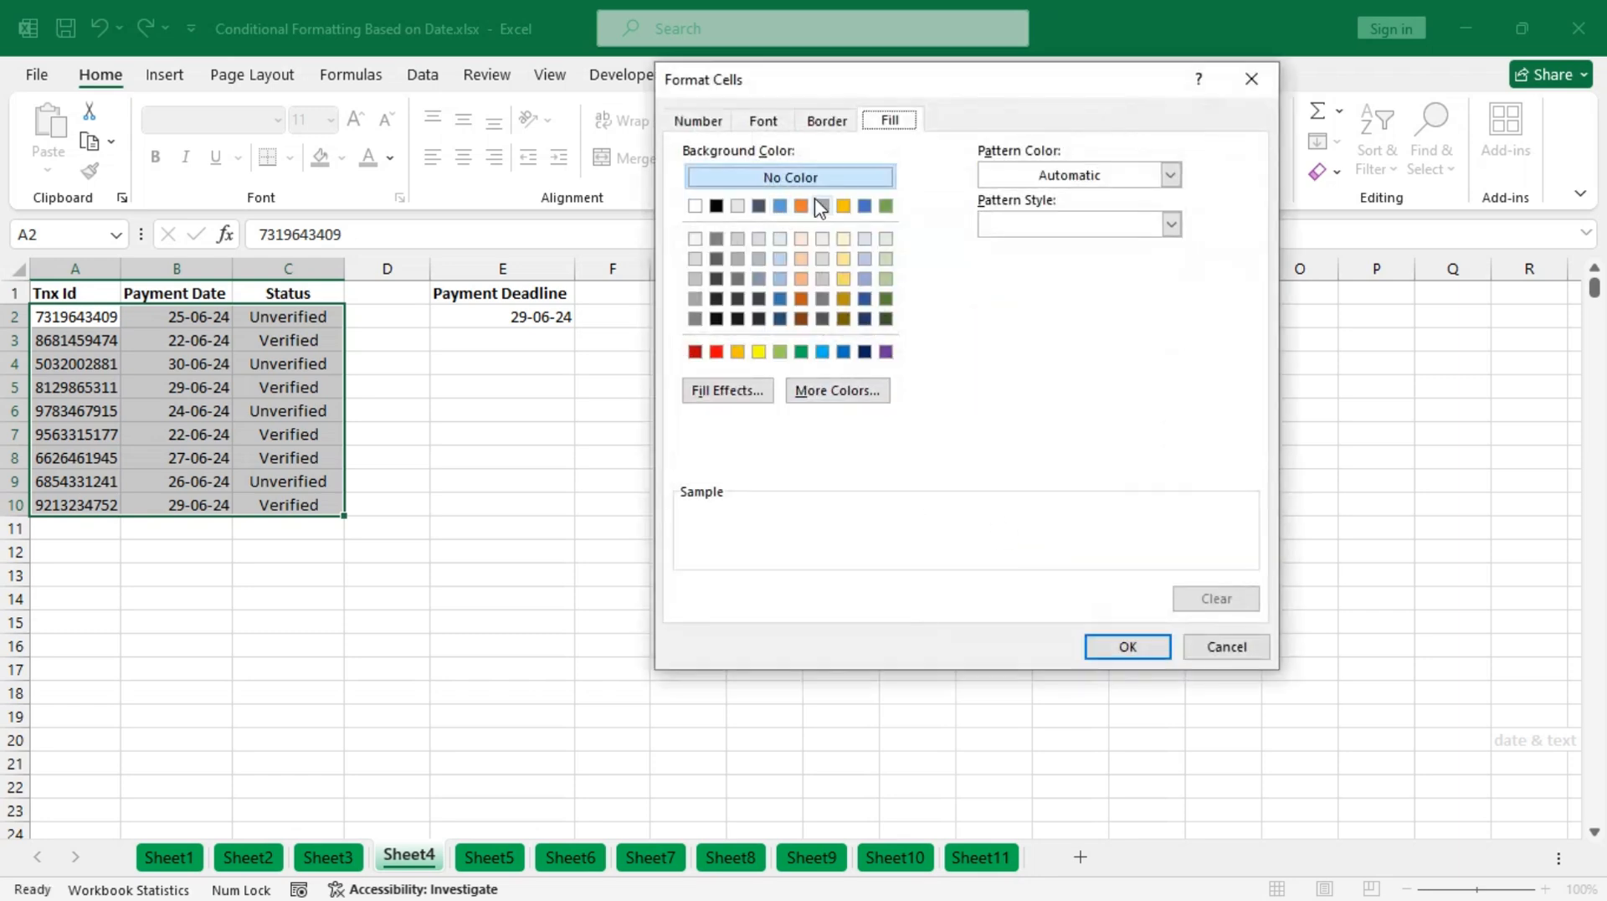
left_click(779, 352)
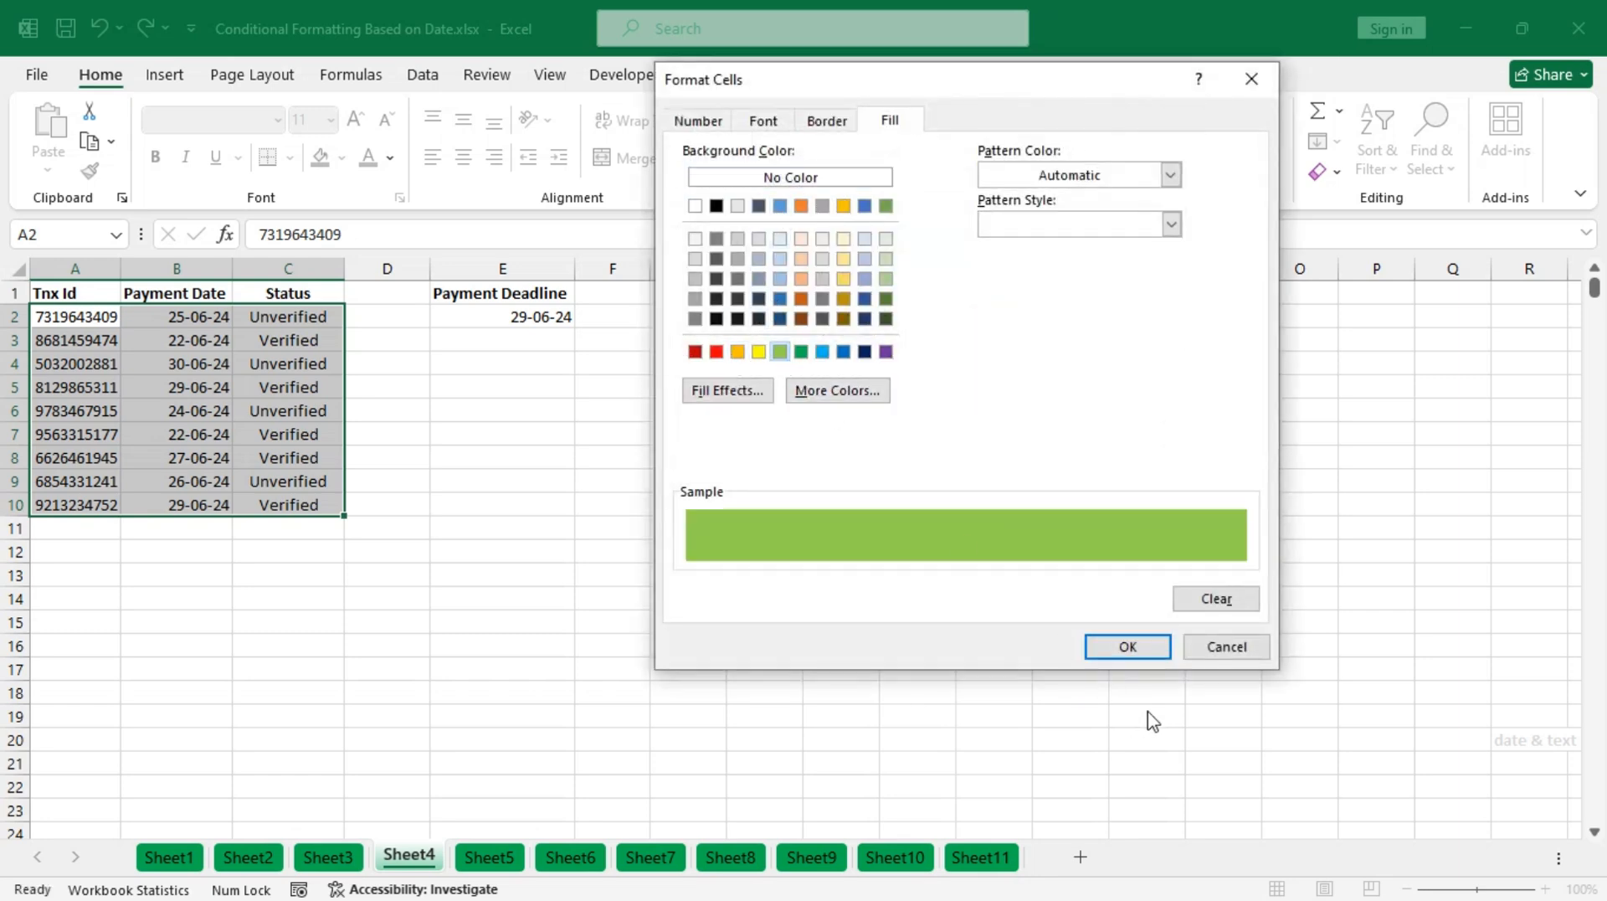
left_click(1129, 647)
left_click(946, 573)
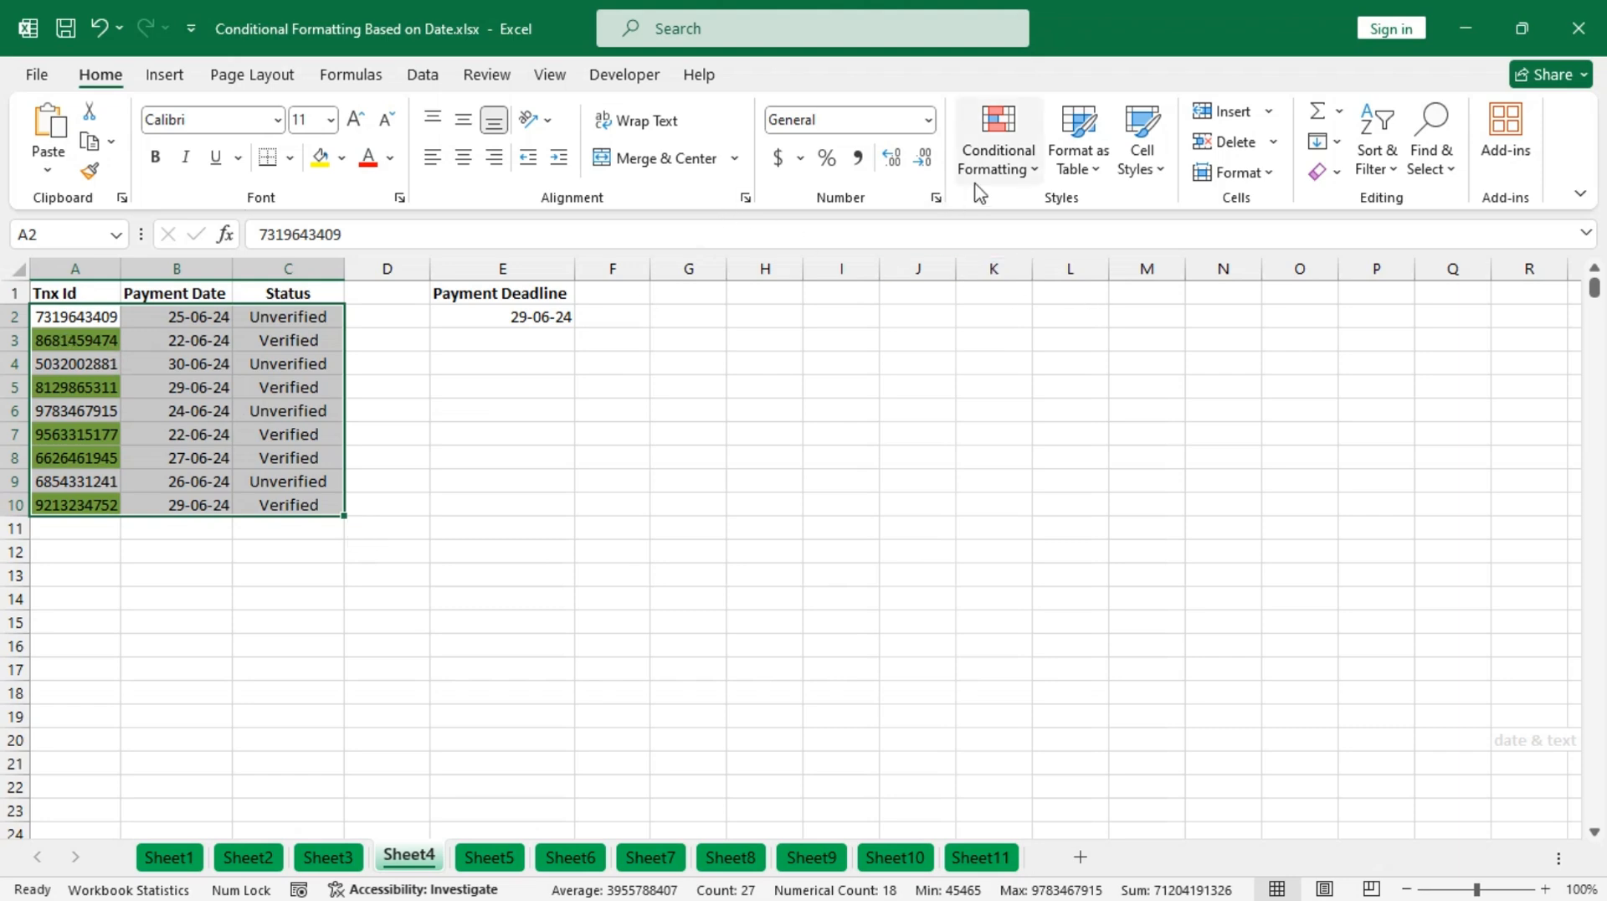
- Edit the existing A2:C10 rule so its payment date reference has a locked column, $B2
left_click(998, 155)
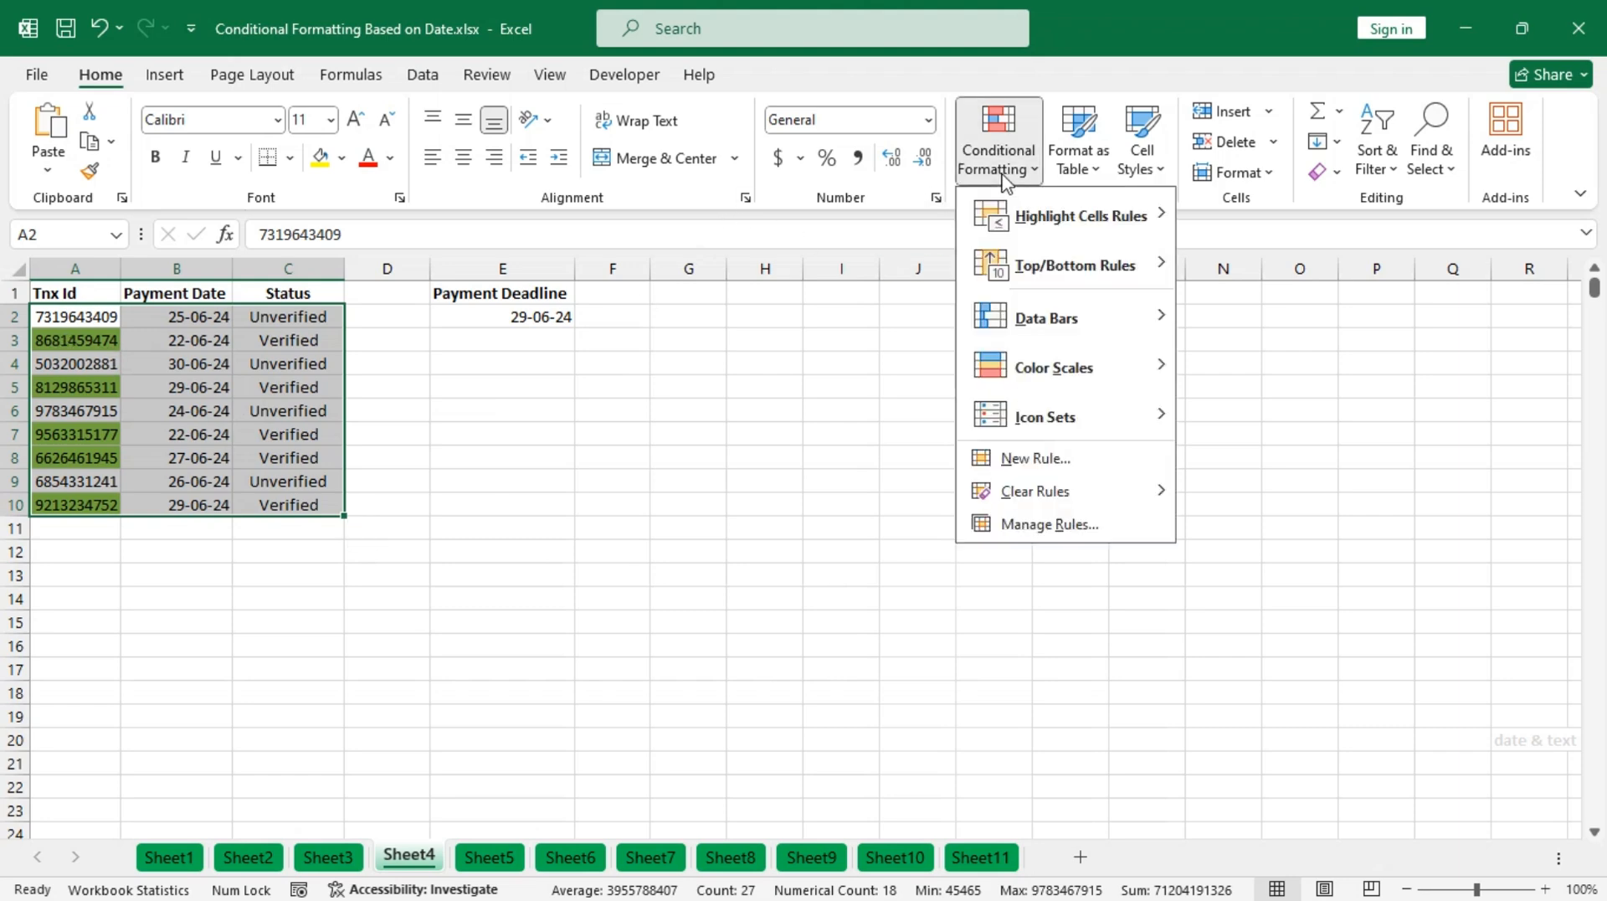
left_click(1046, 523)
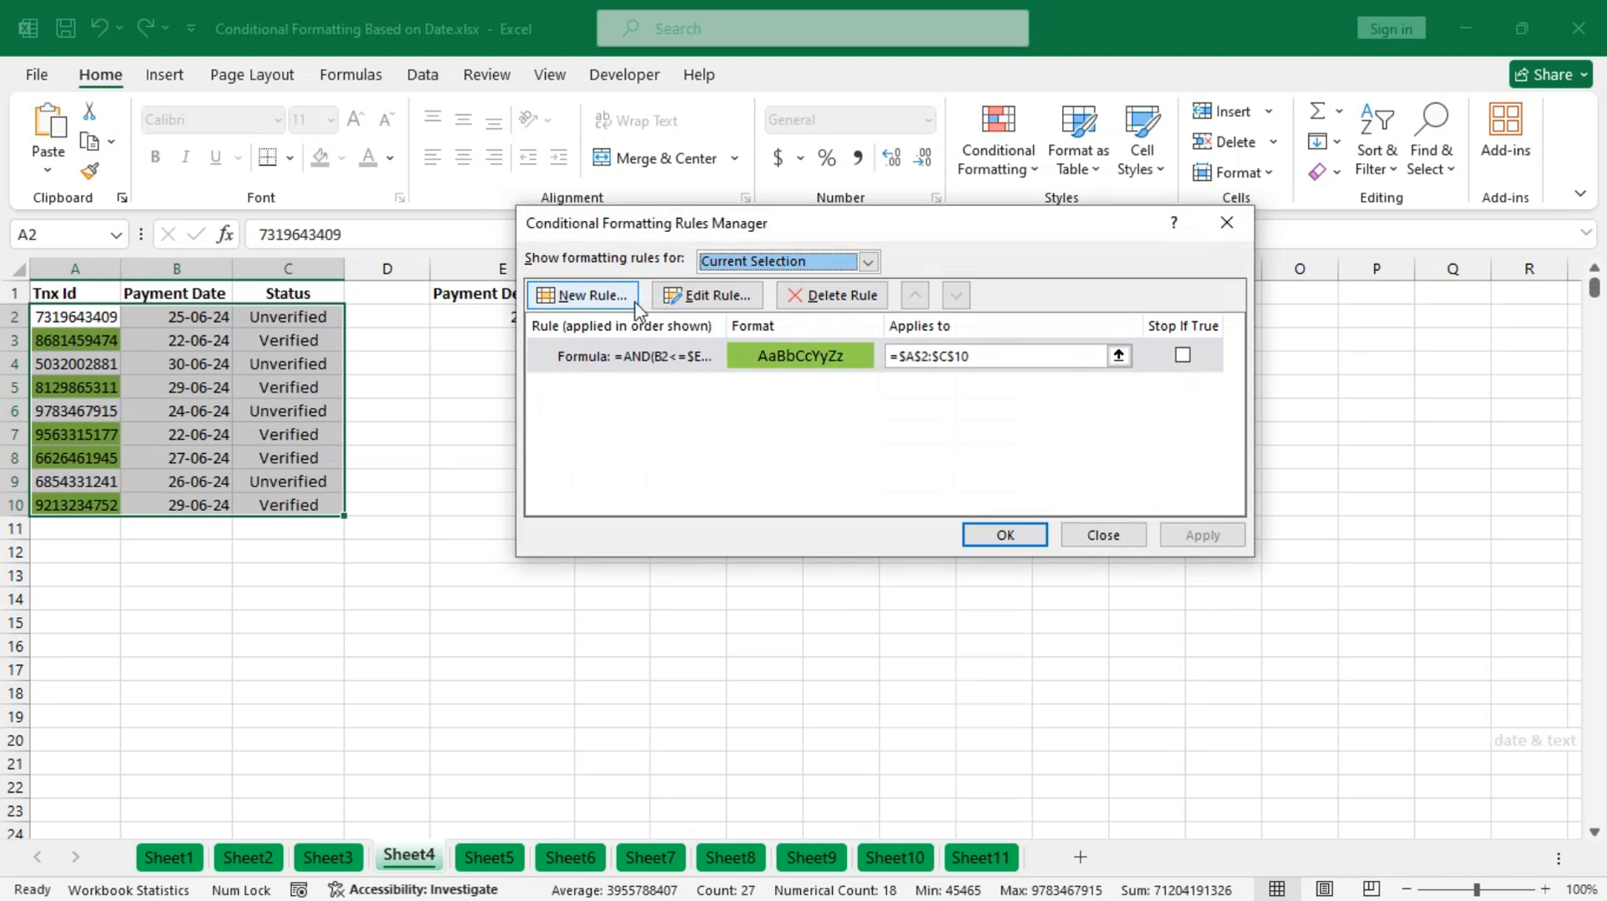
left_click(709, 297)
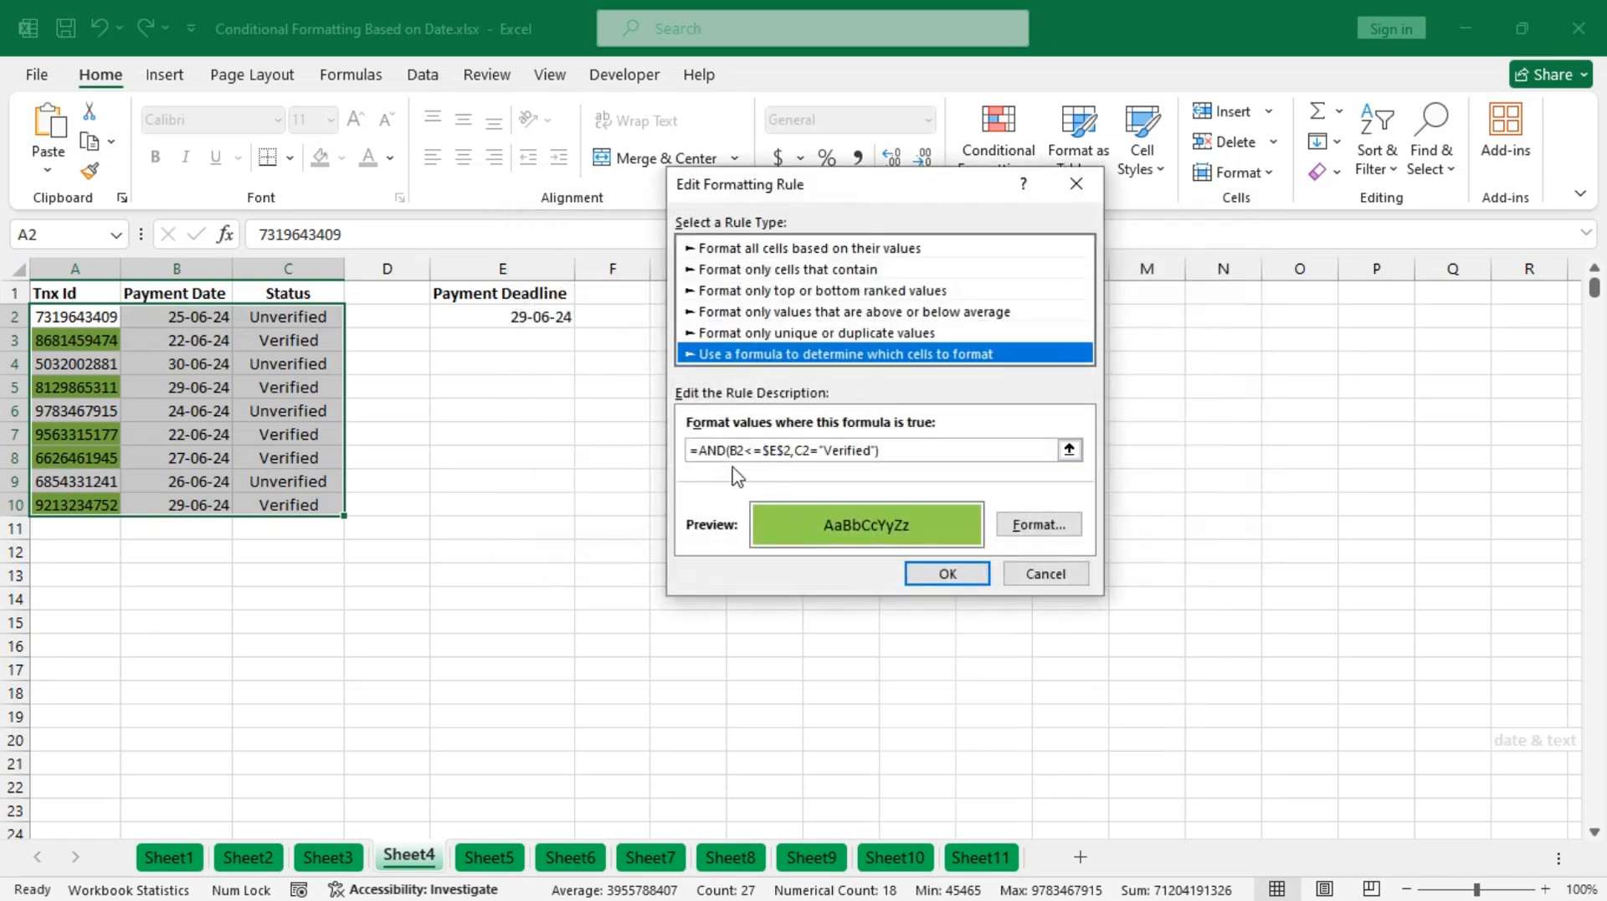
left_click(732, 451)
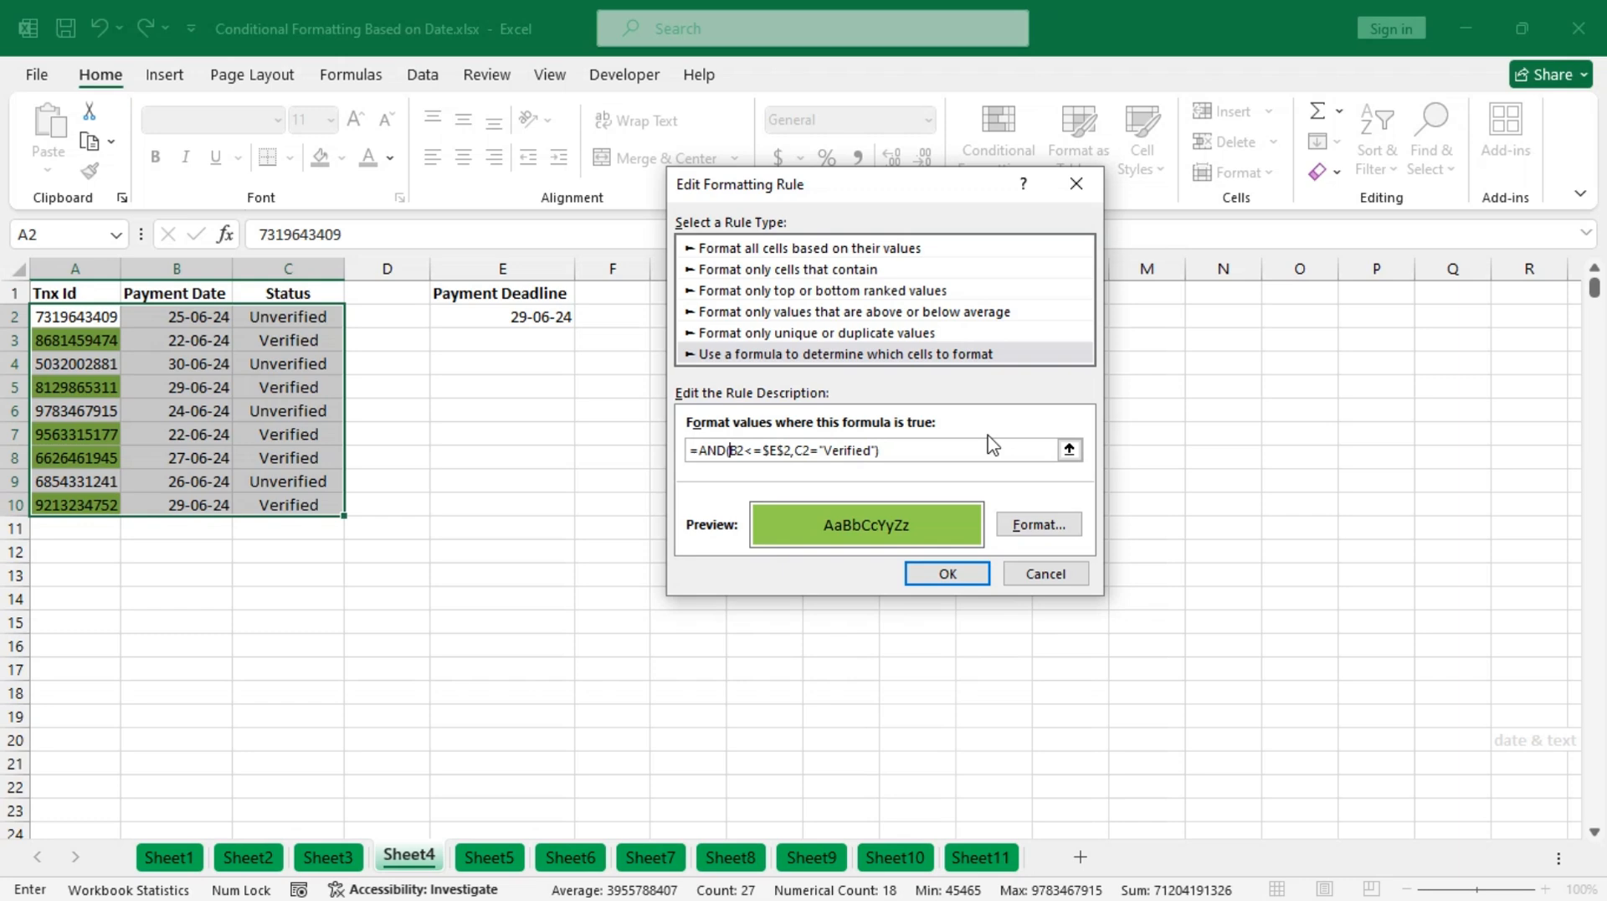
key("F4")
key("F4")
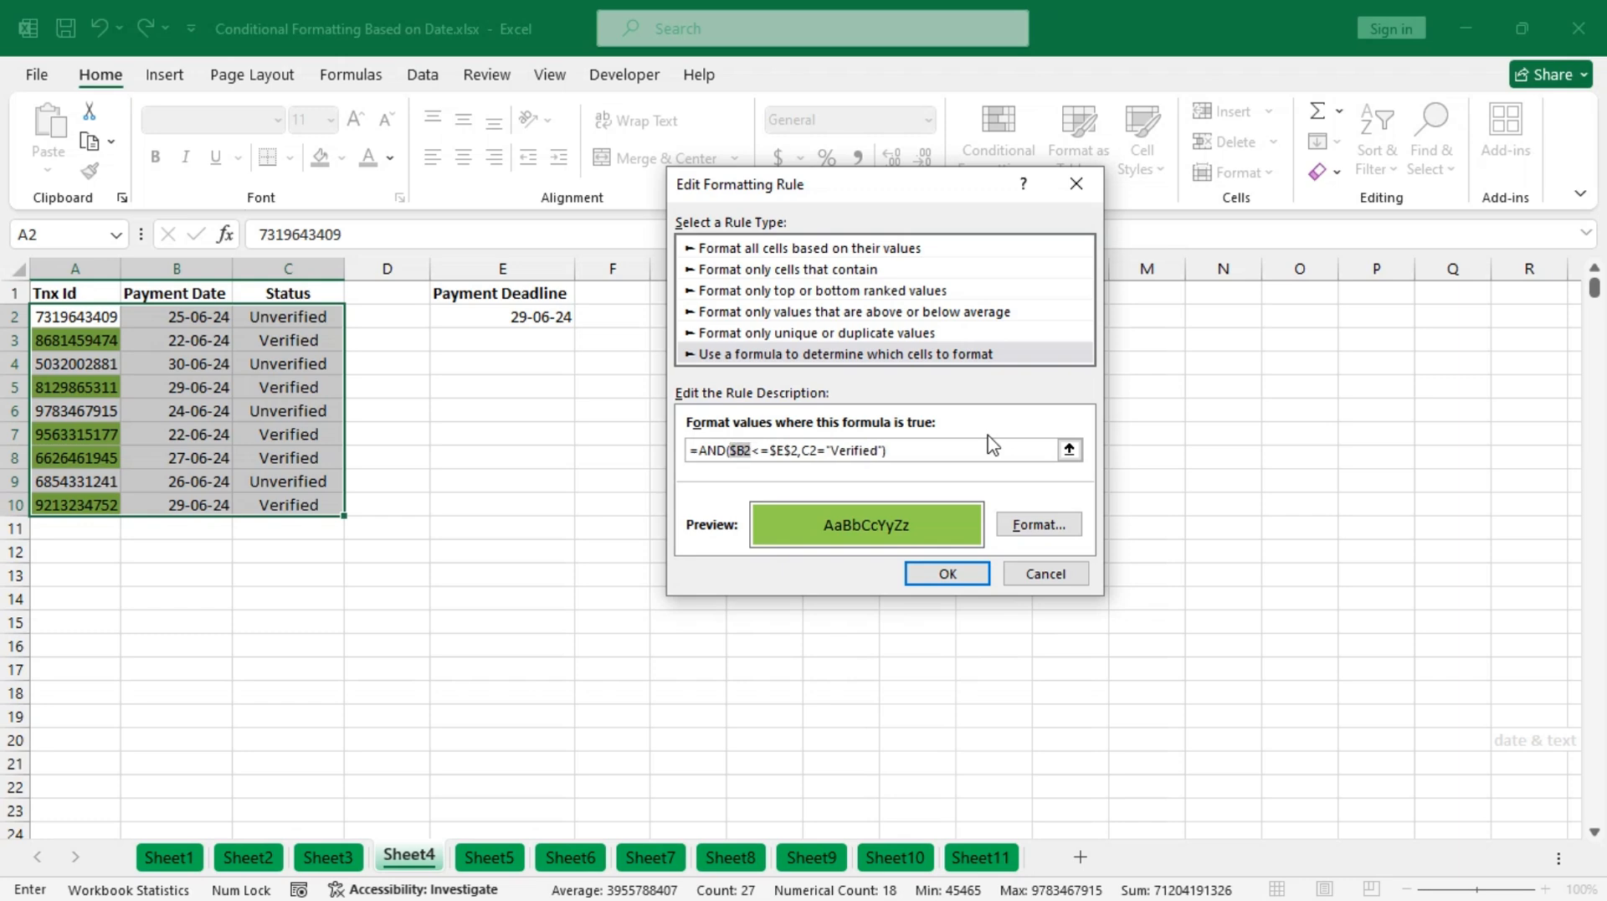
- Change the rule's status reference to $C2 and apply the formula =AND($B2<=$E$2,$C2="Verified")
left_click(805, 453)
key("F4")
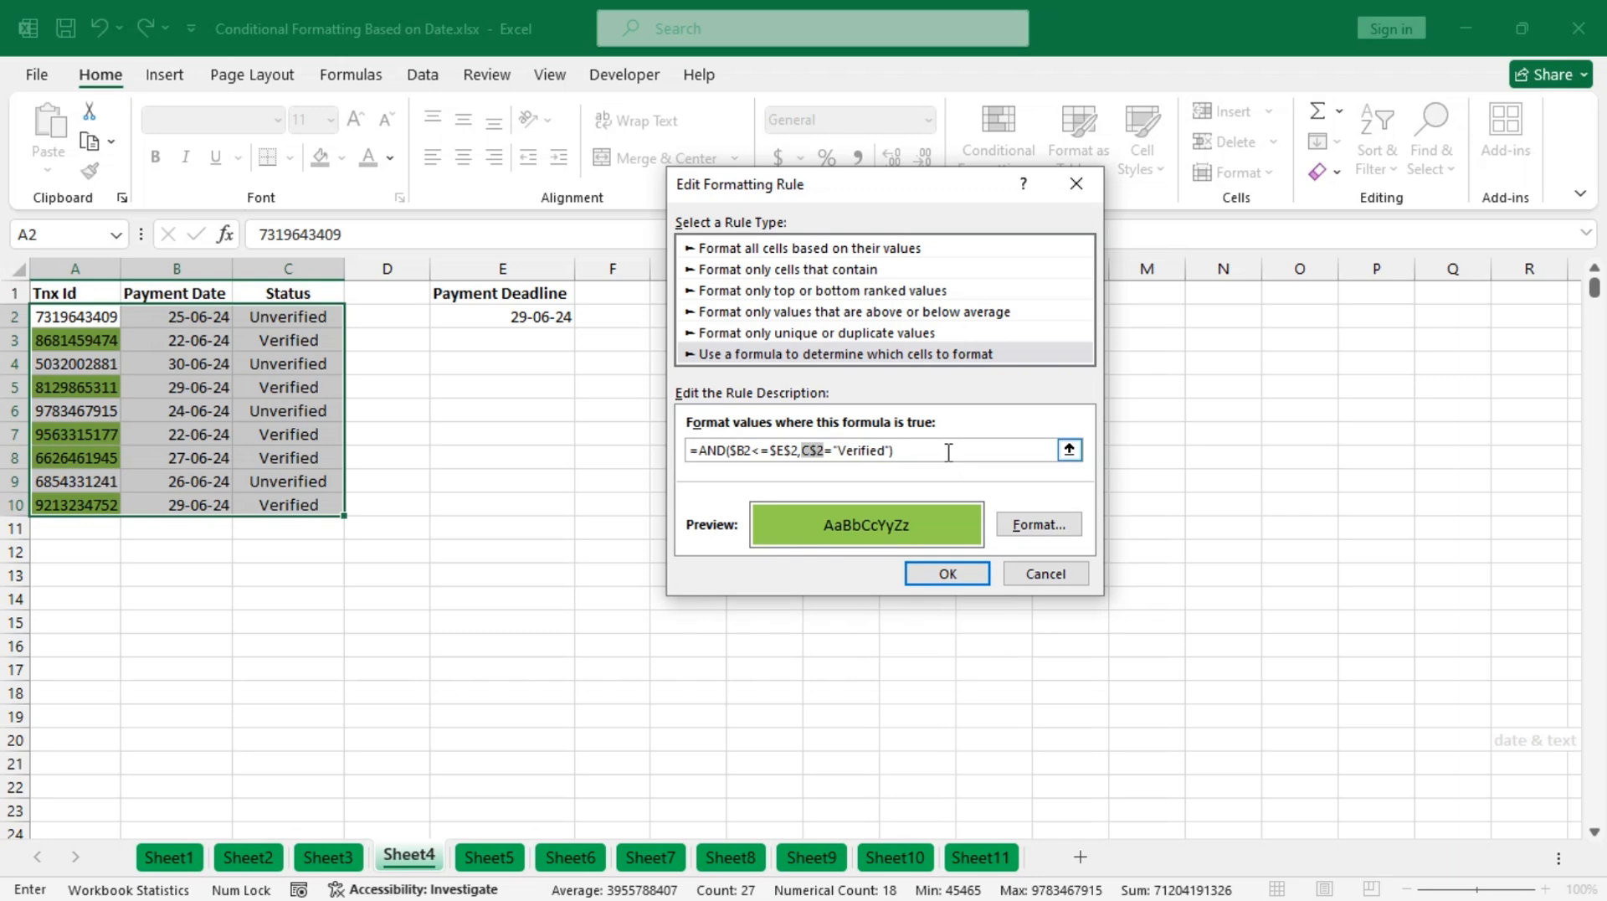
left_click(944, 575)
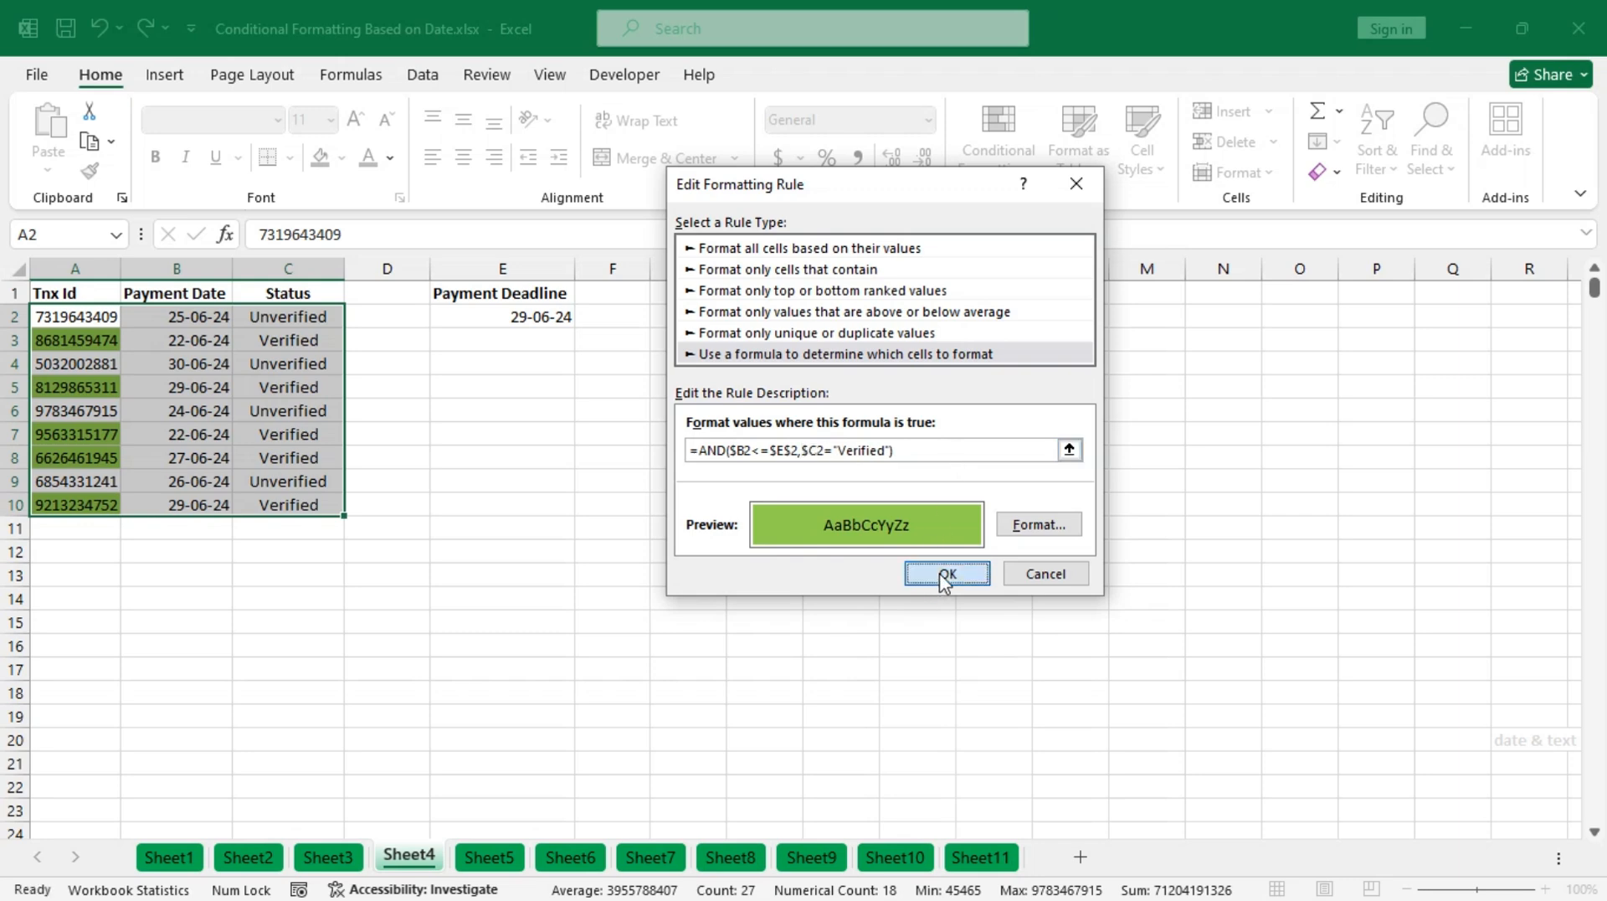
left_click(1172, 542)
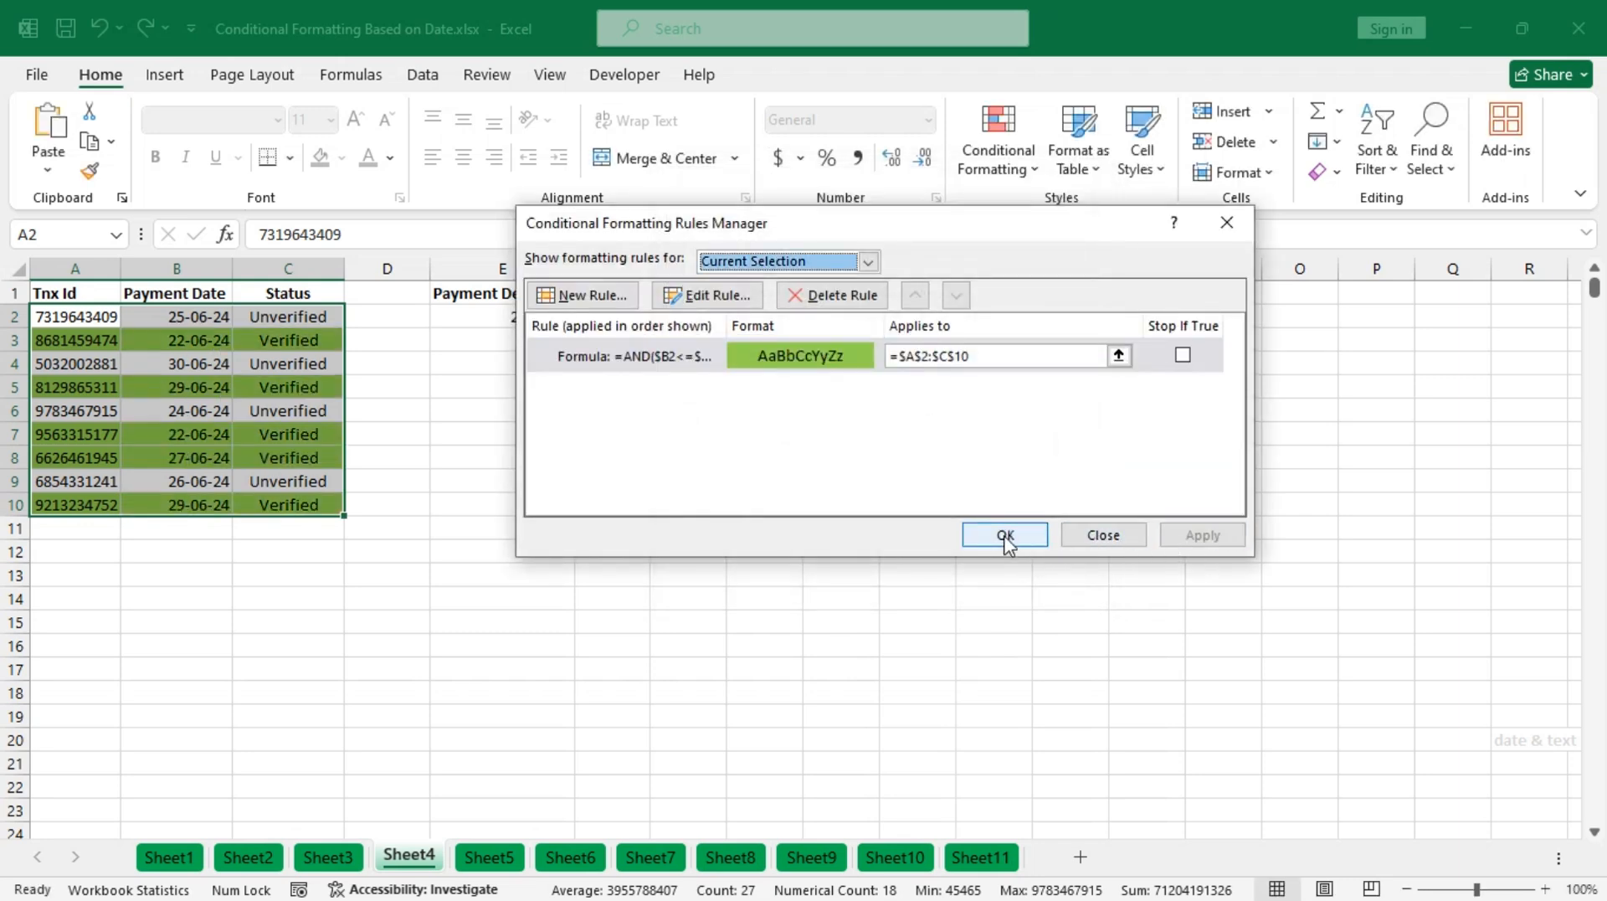
left_click(1005, 535)
- On Sheet5, start a formula-based conditional formatting rule for the hired and retired dates in A2:B20
left_click(500, 857)
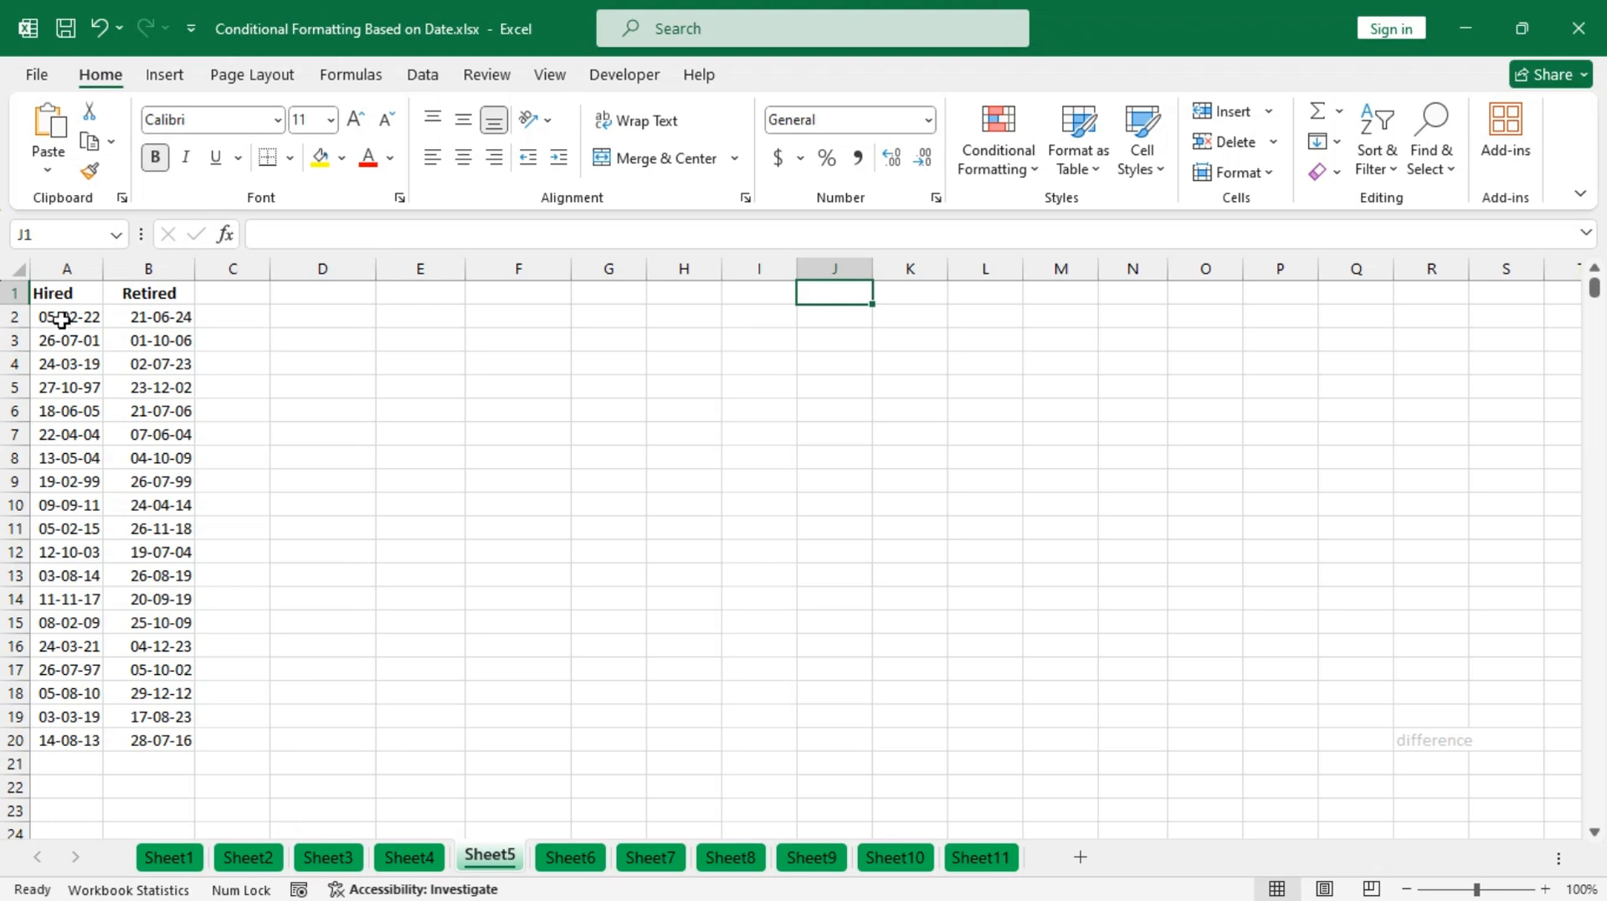
left_click_drag(66, 325, 155, 742)
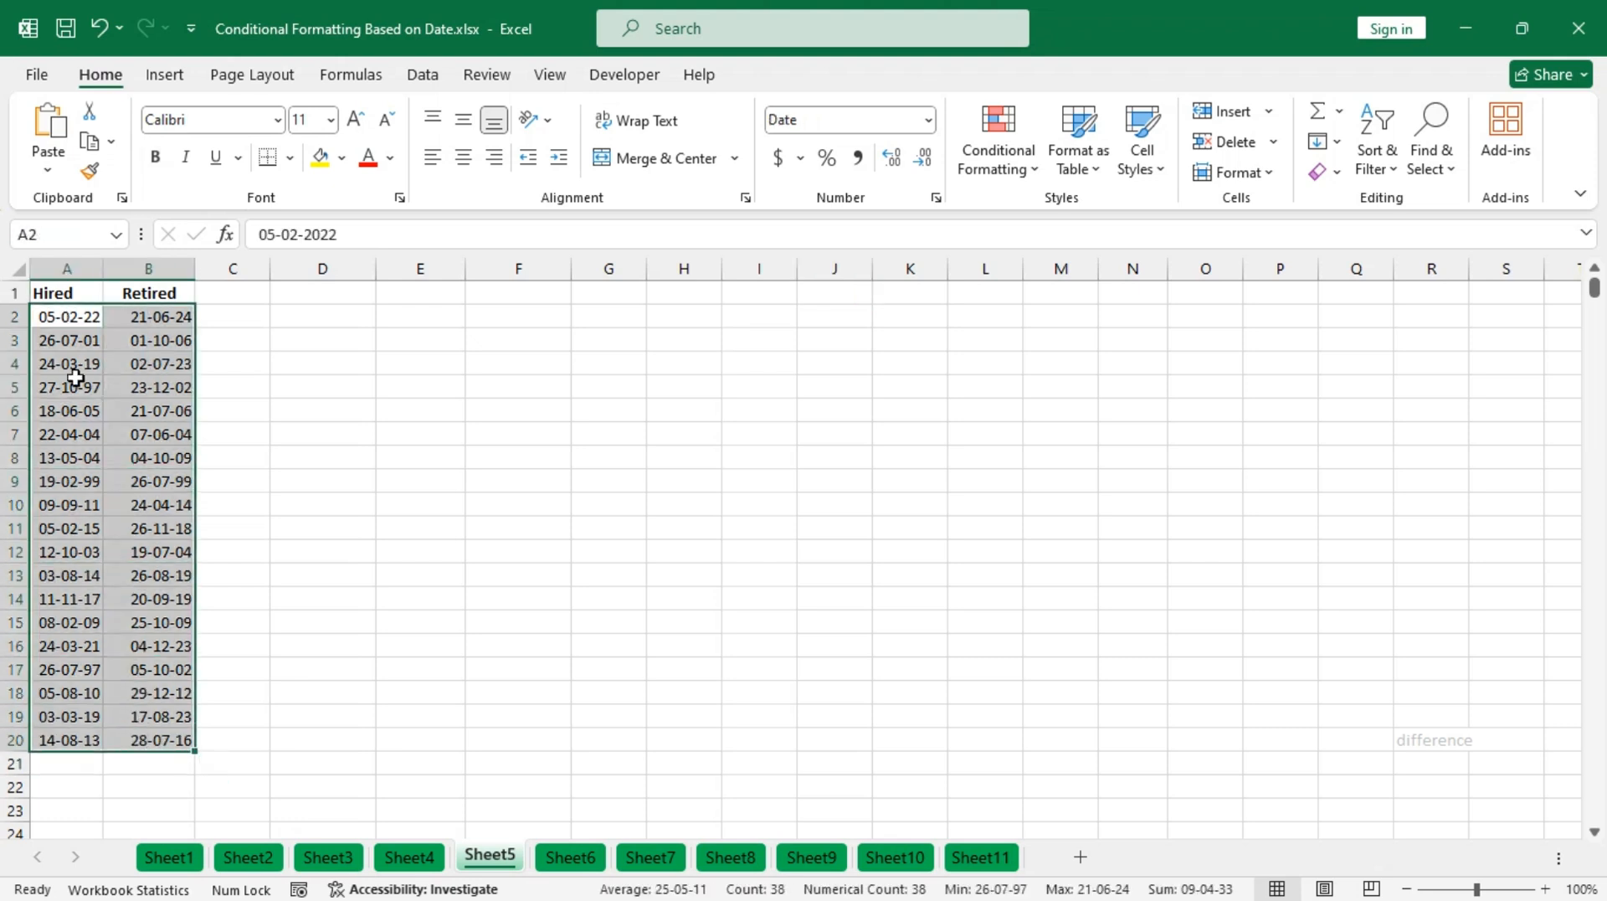
left_click(995, 175)
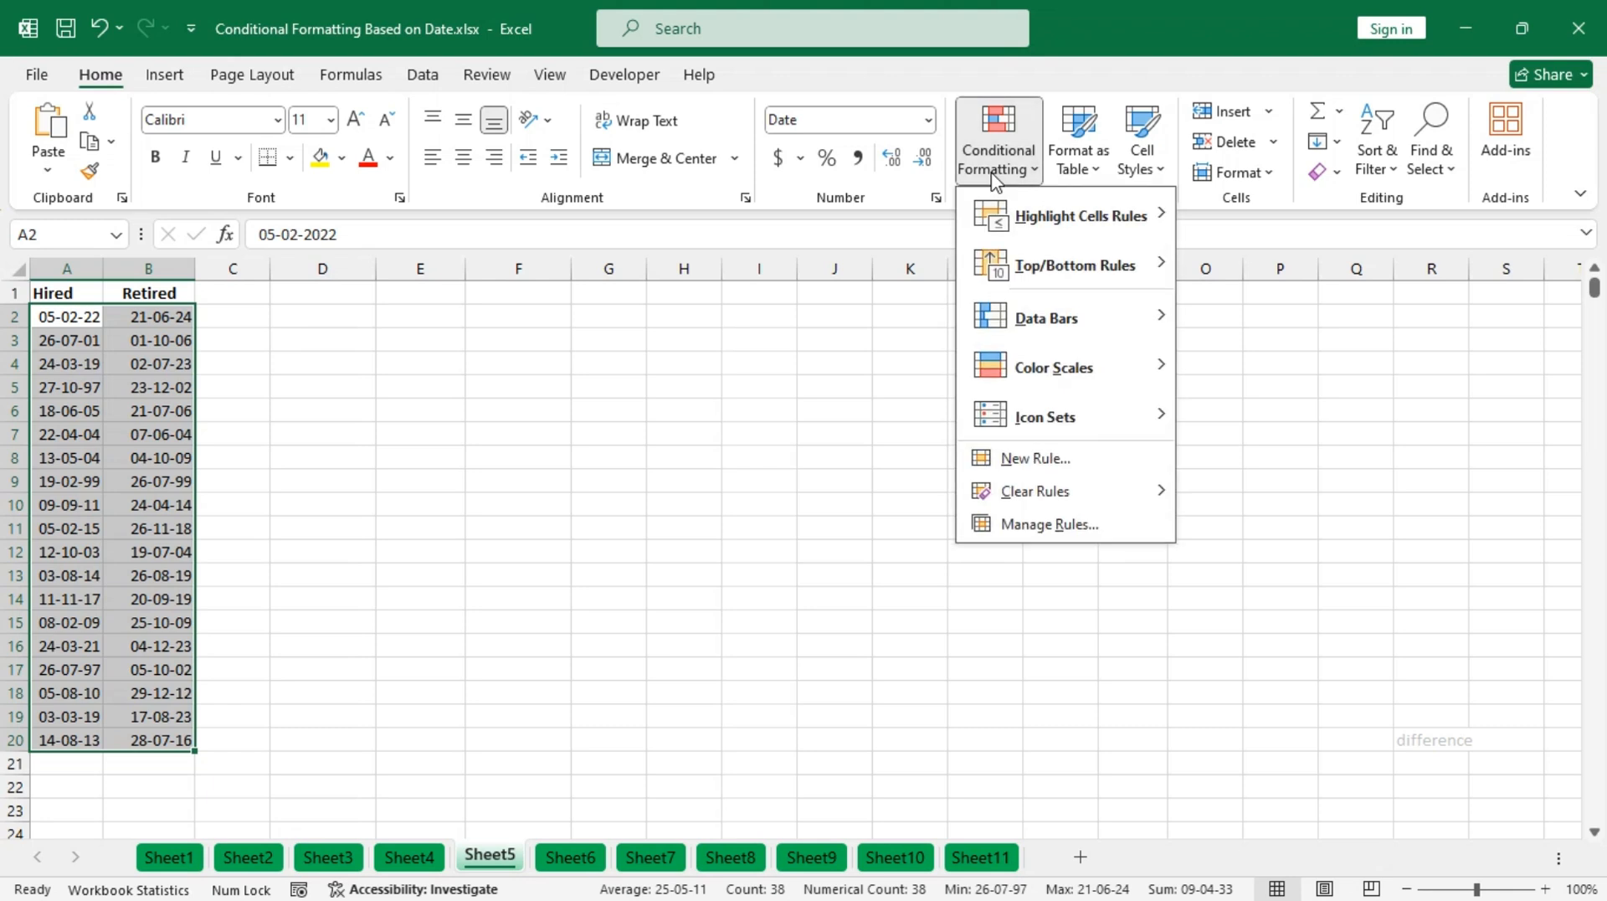
left_click(1038, 459)
left_click(710, 328)
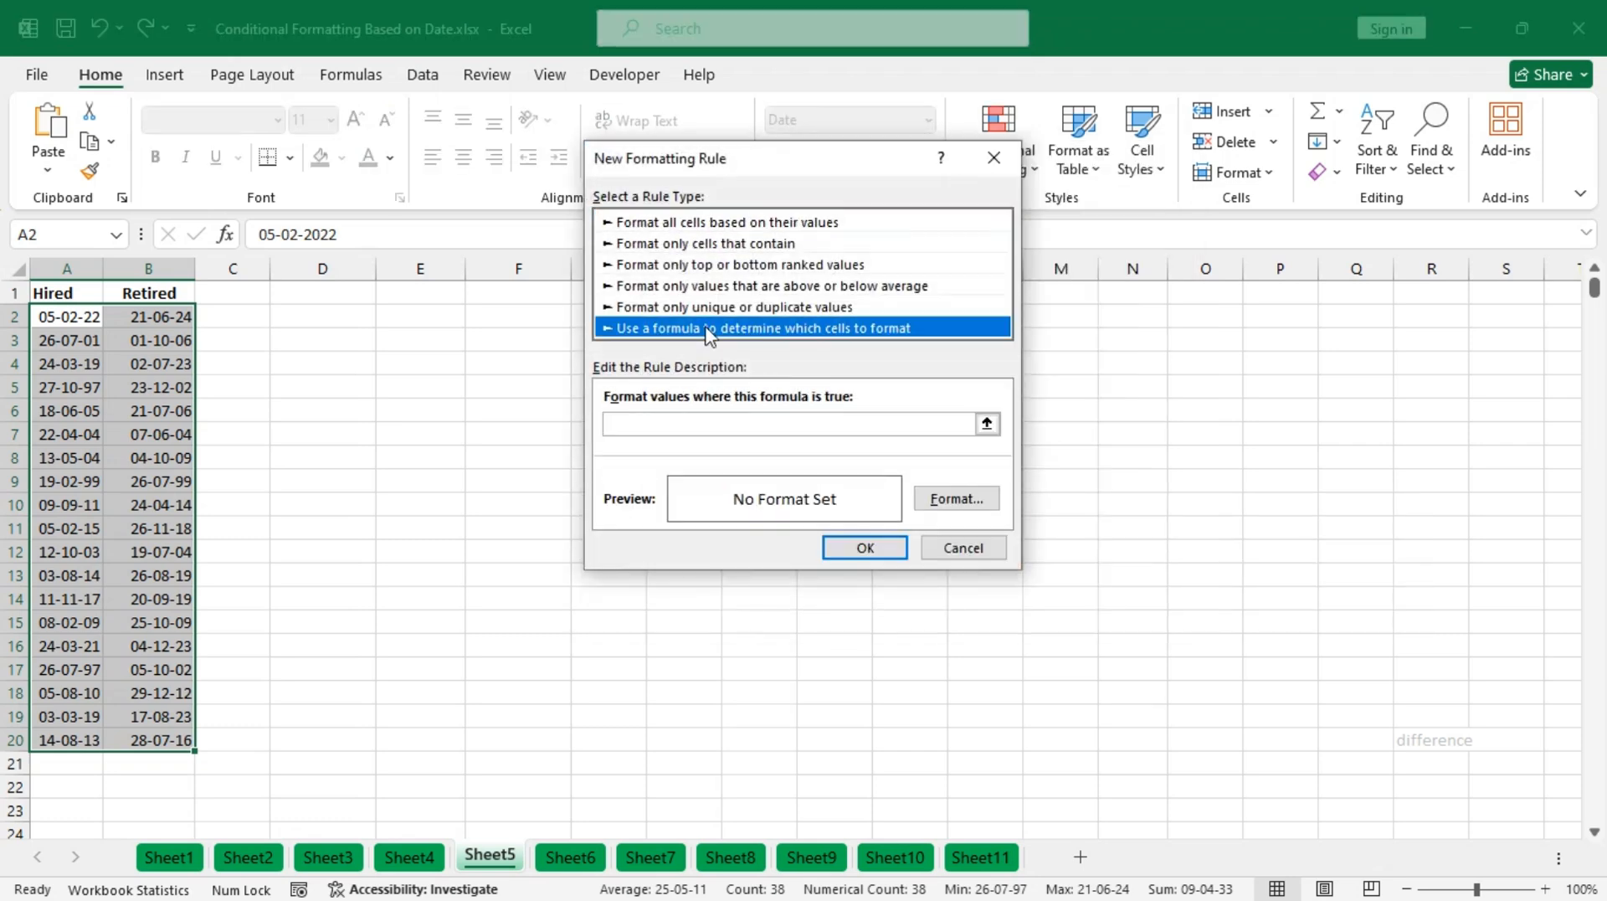
- Begin a DATEDIF rule formula with the hire date in A2 as the start date, using a relative reference
left_click(748, 424)
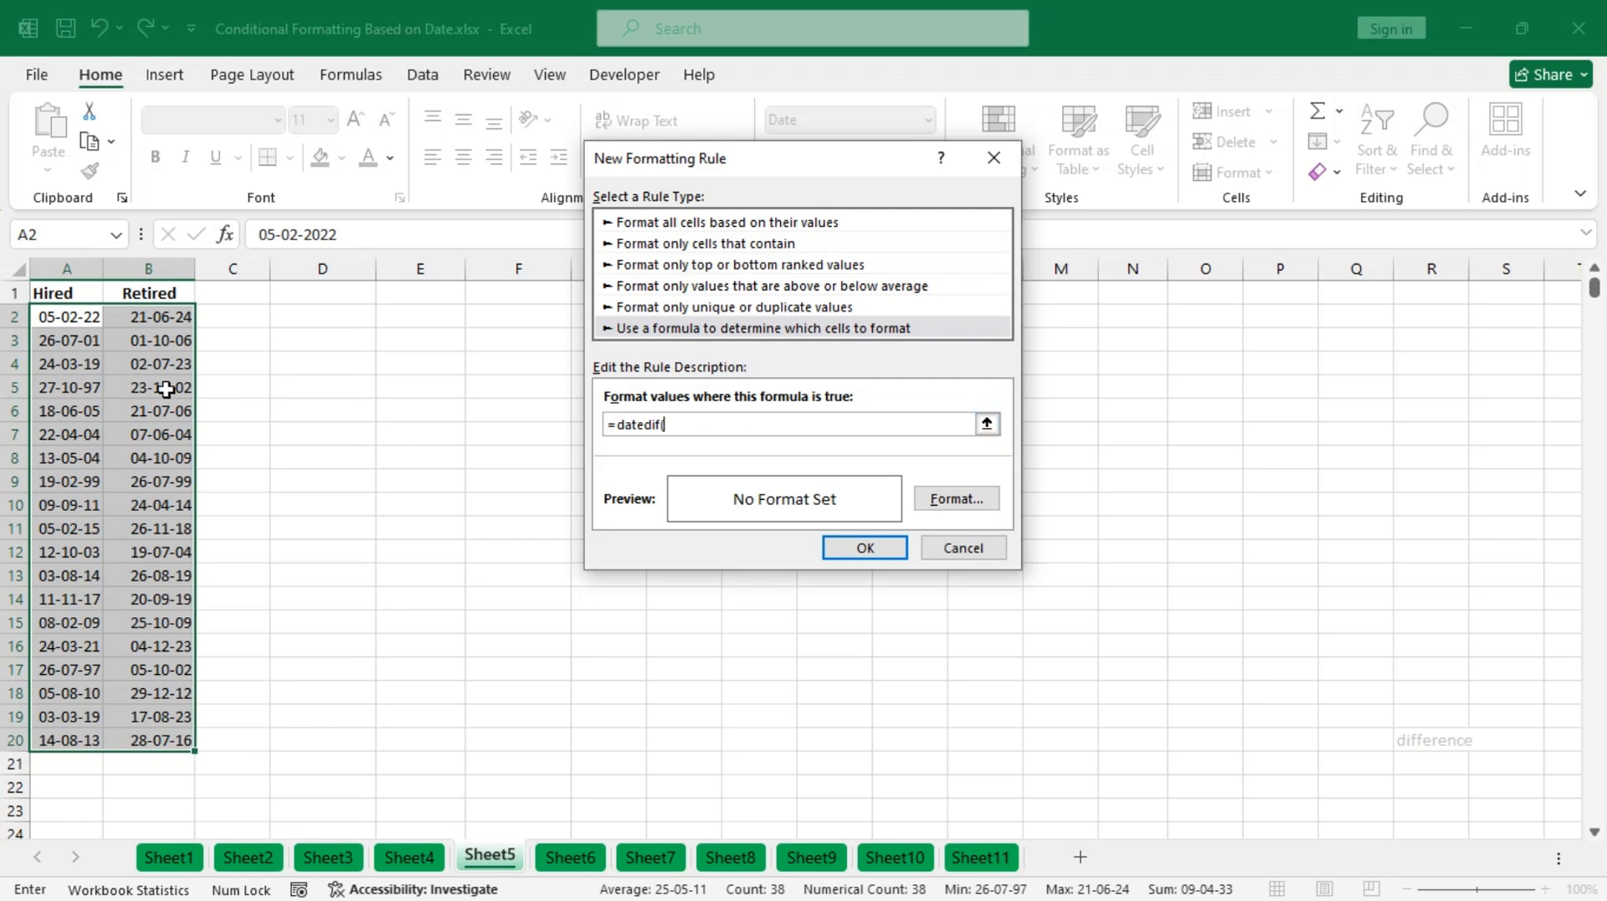
left_click(78, 317)
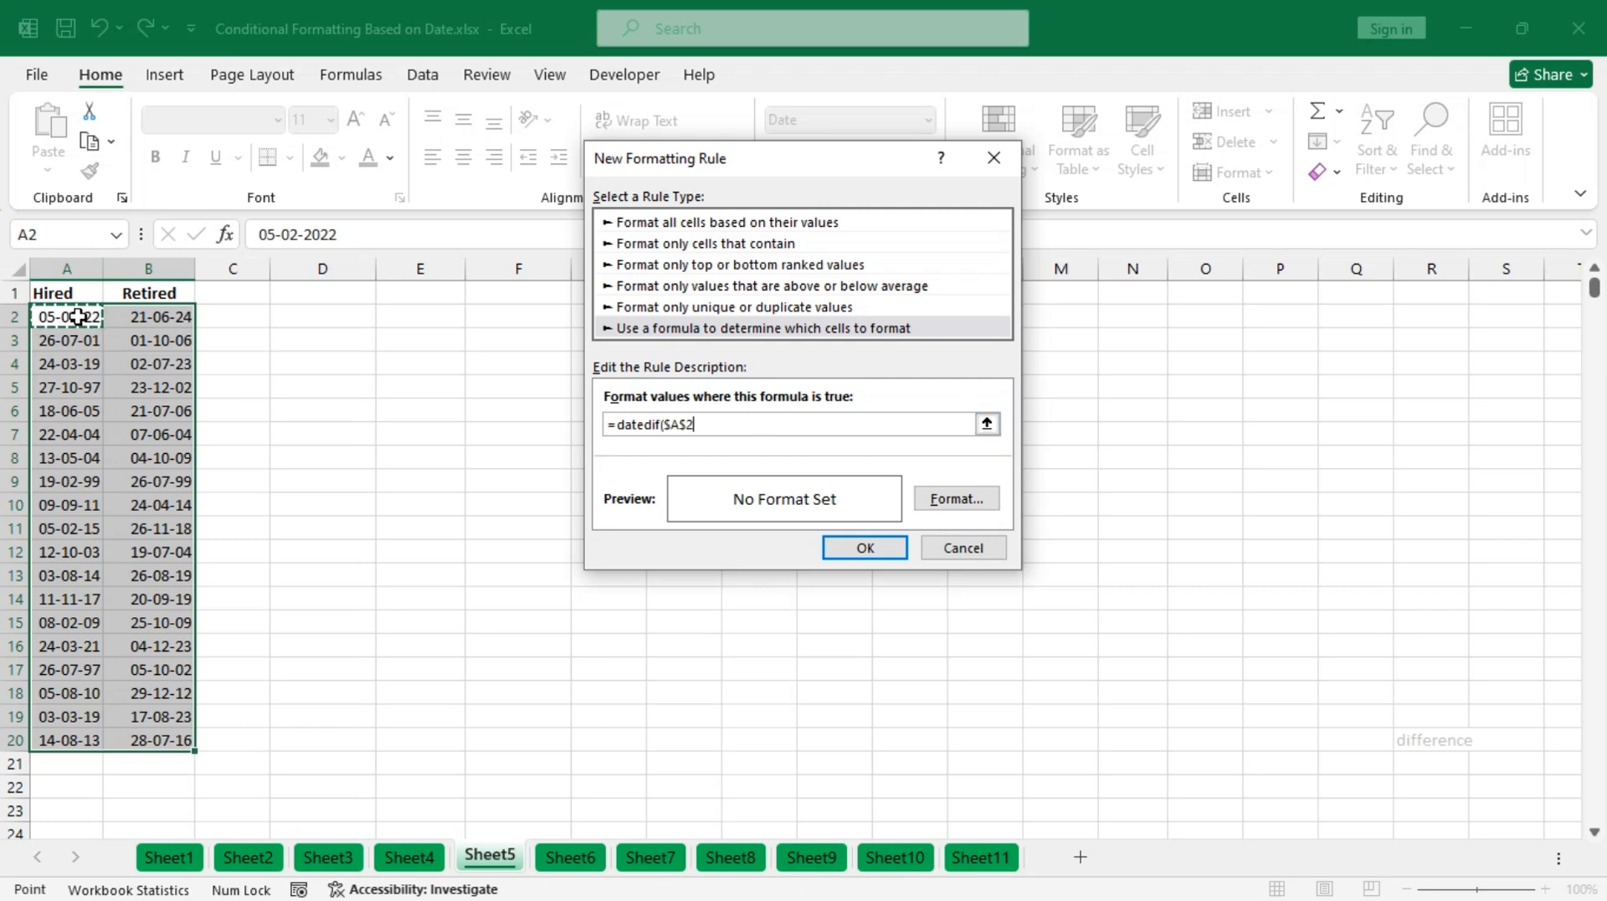
key("F4")
key("F4")
key("F4")
type(",")
- Use the retirement date $B2 as the DATEDIF end date and lock the start date's column as $A2
left_click(153, 317)
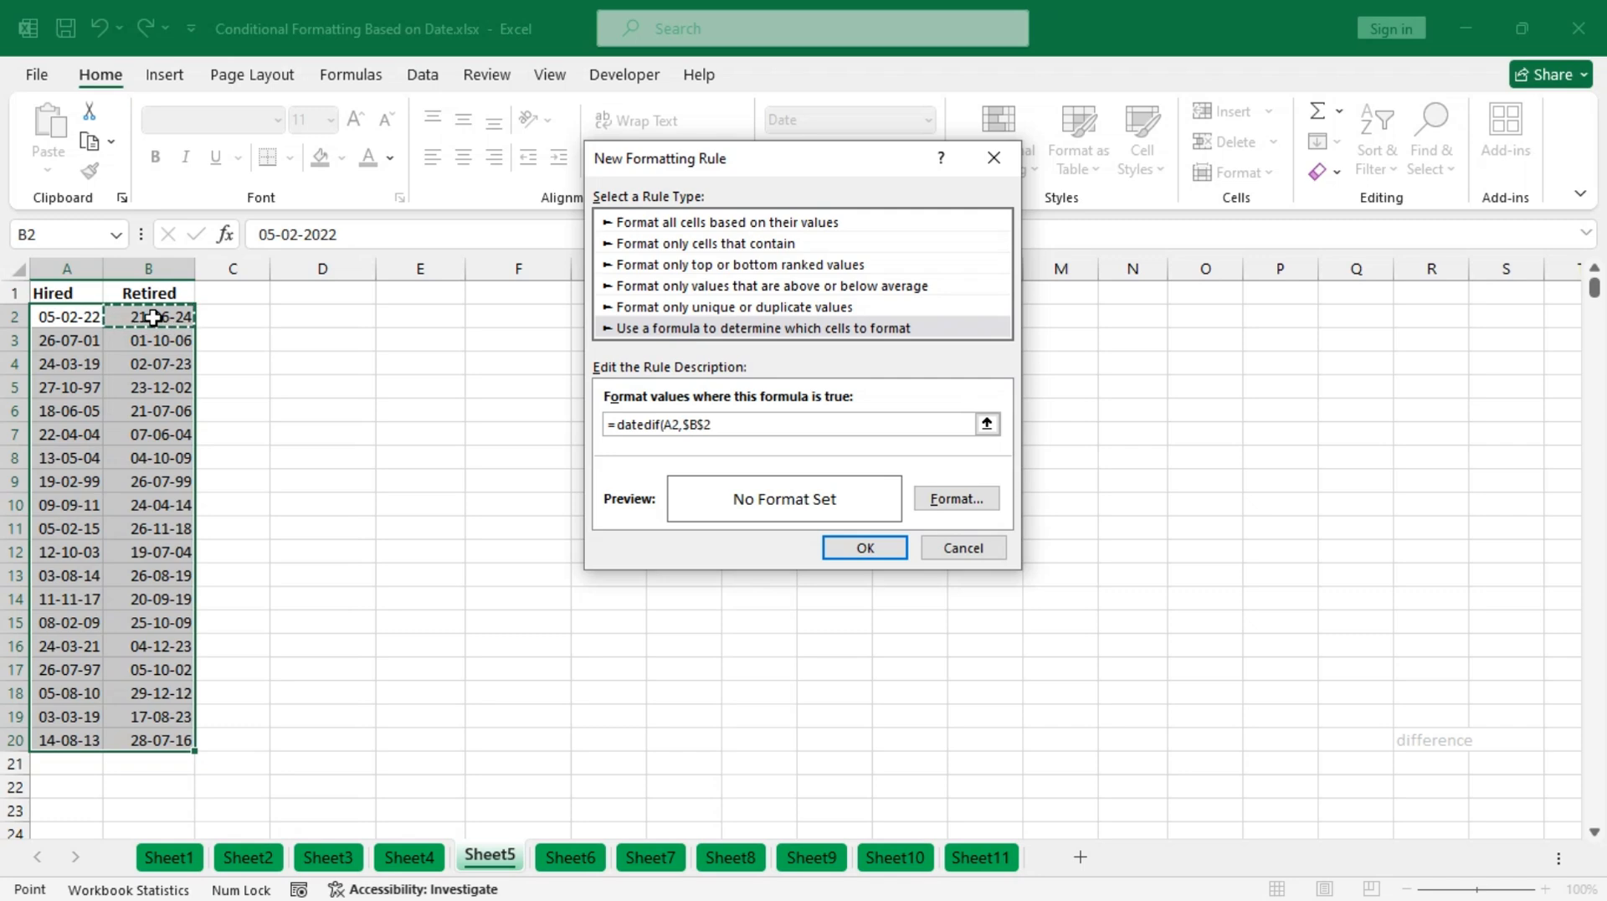
key("F4")
key("F4")
left_click(665, 425)
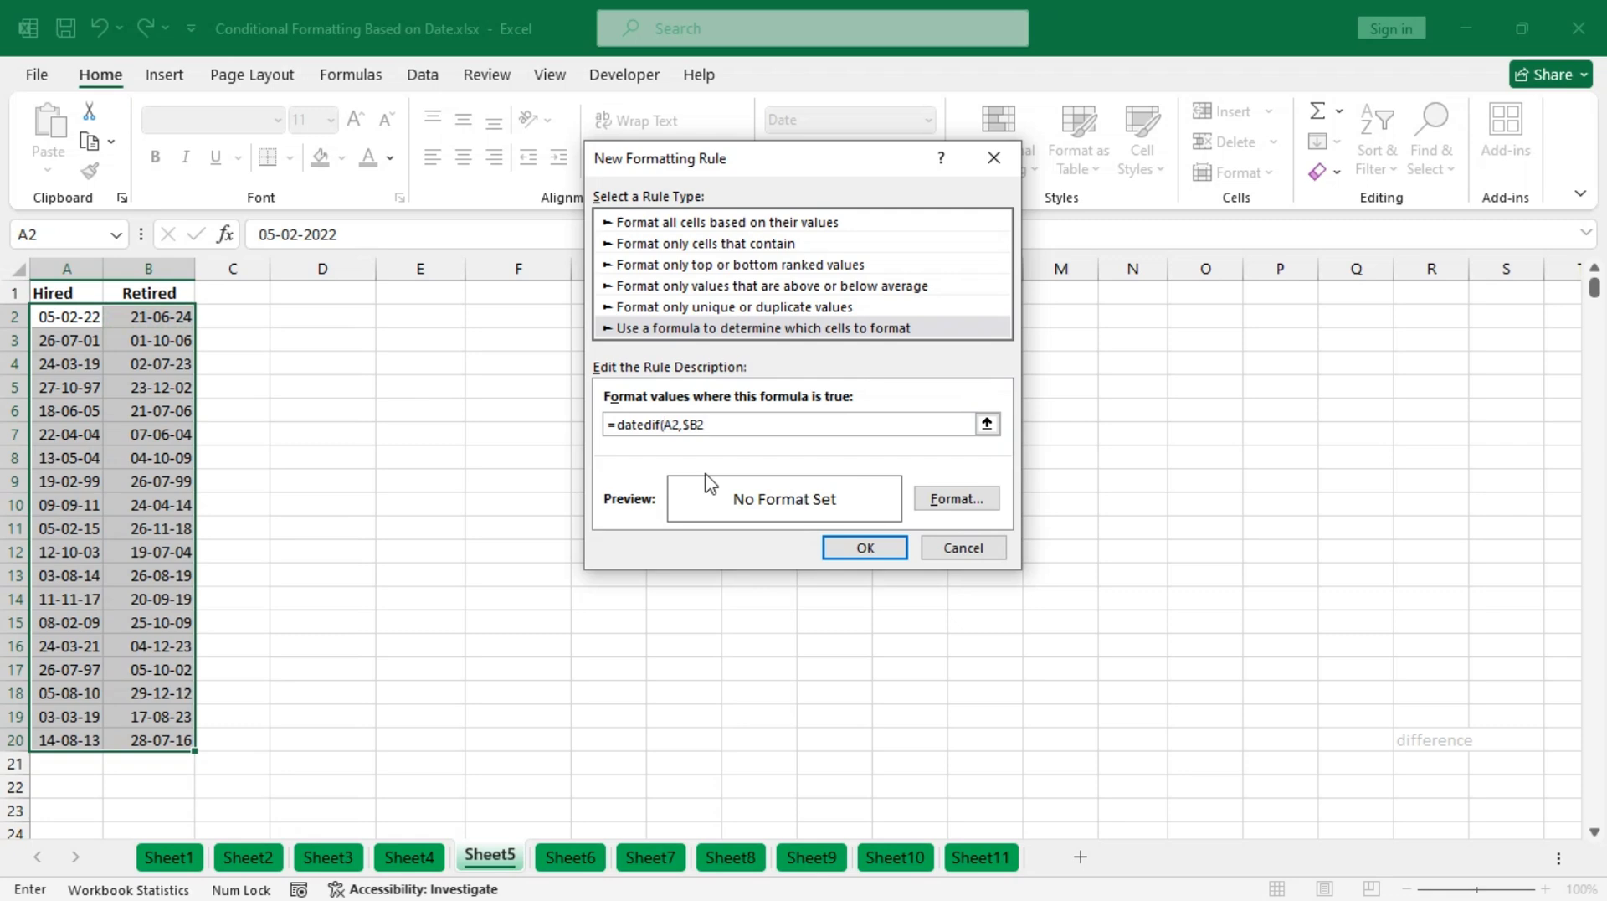
type("4")
key("BackSpace")
type("$")
- Give the date-difference rule a light green standard-color fill and apply it to the hired and retired dates
left_click(981, 500)
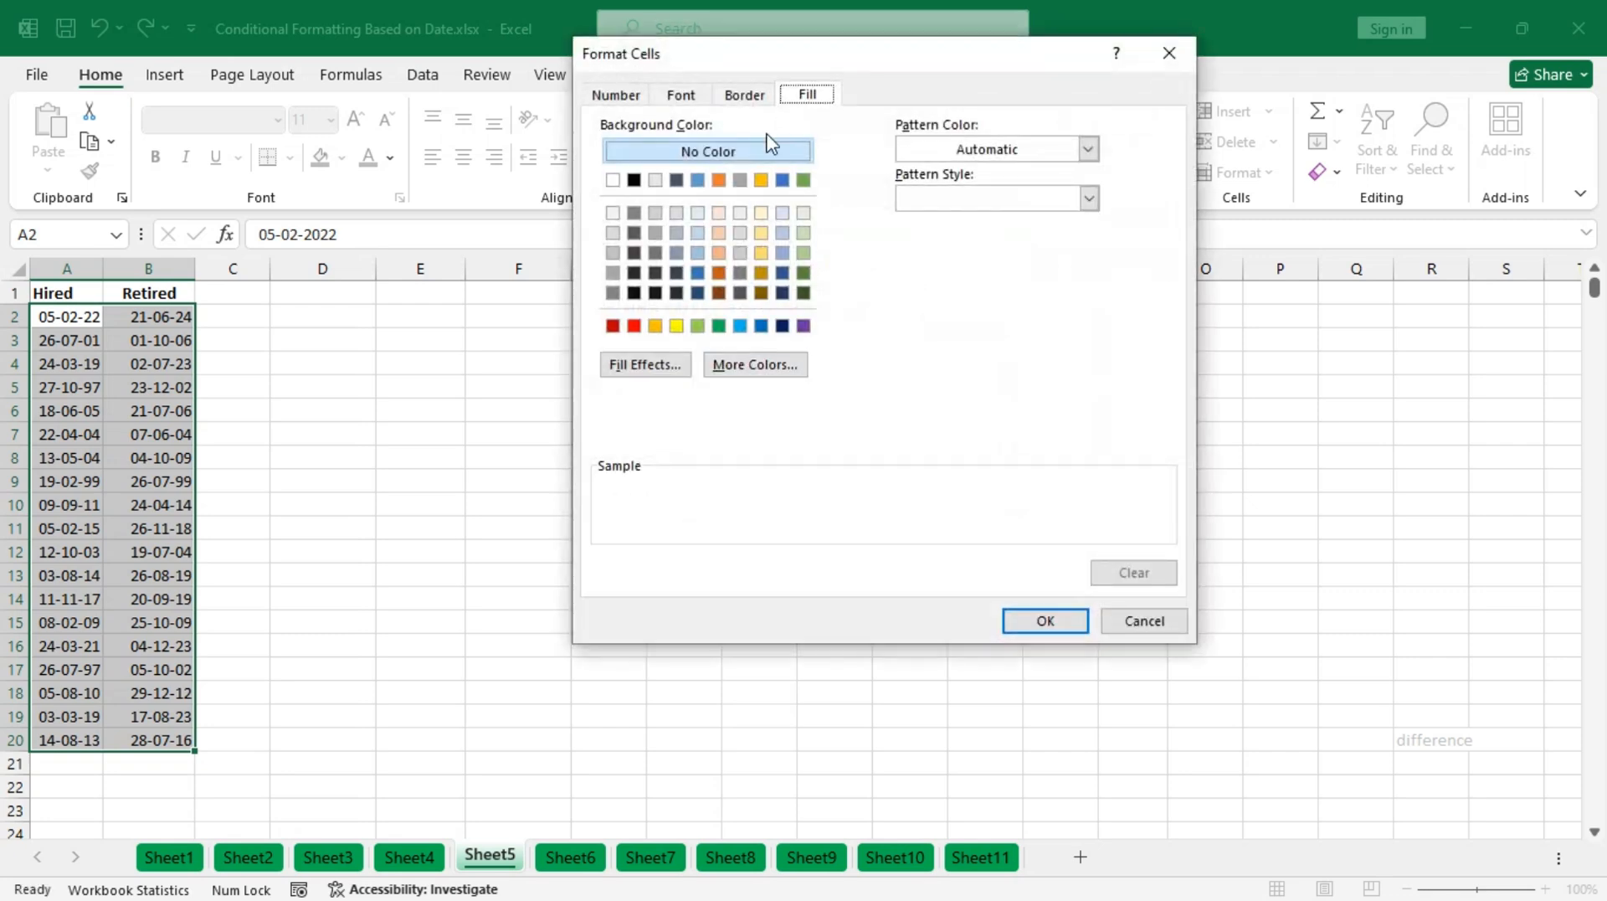
left_click(697, 325)
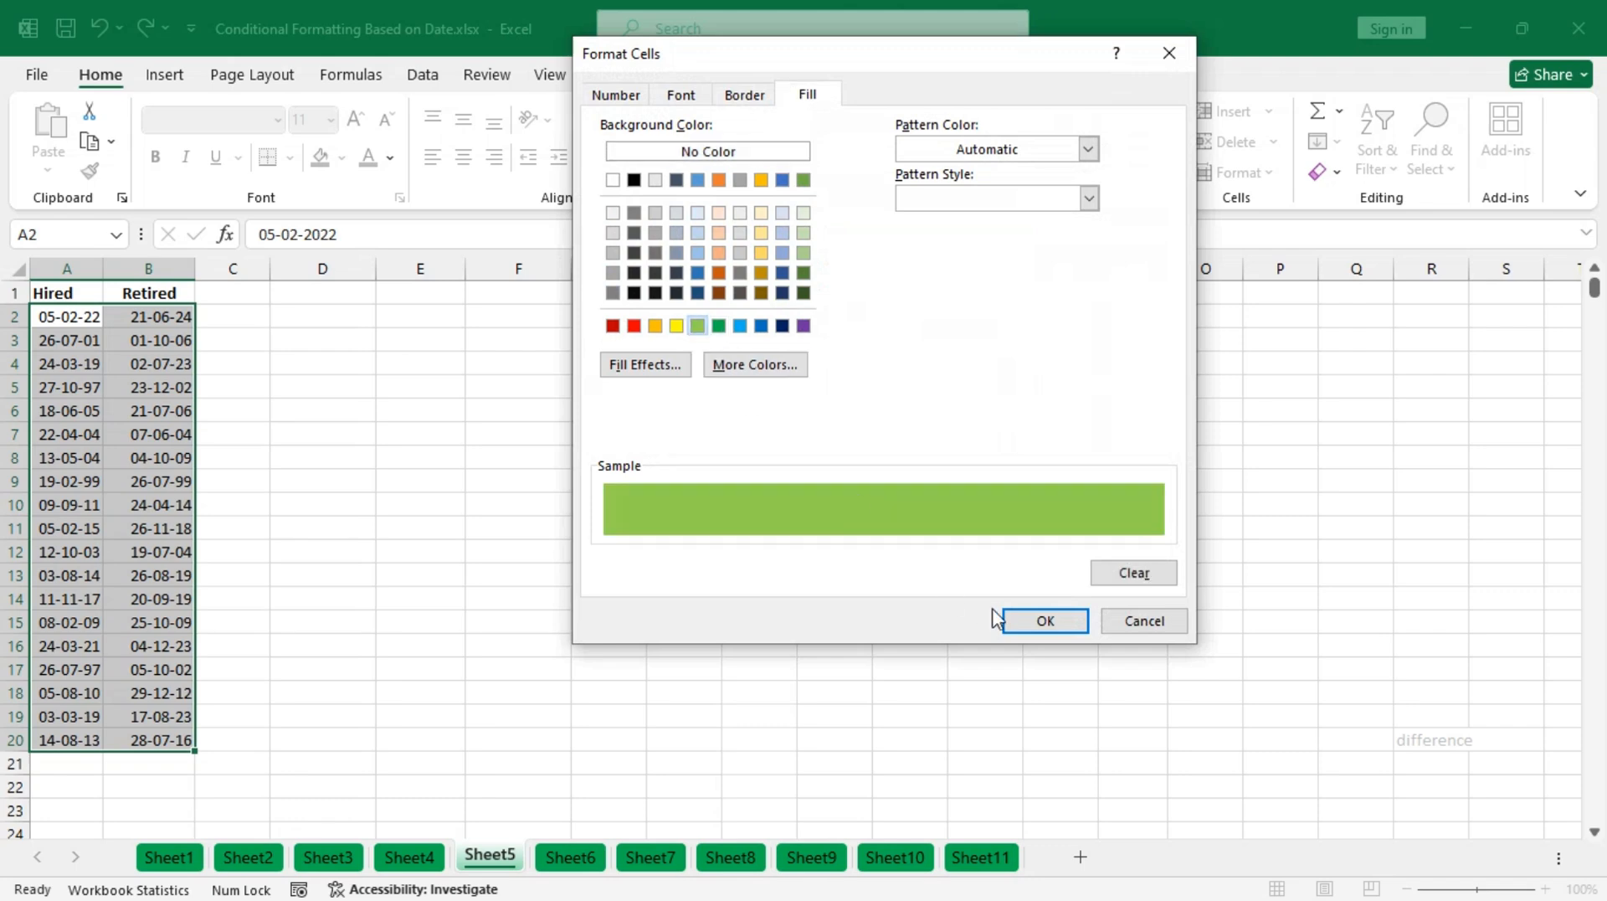
left_click(1038, 620)
left_click(865, 547)
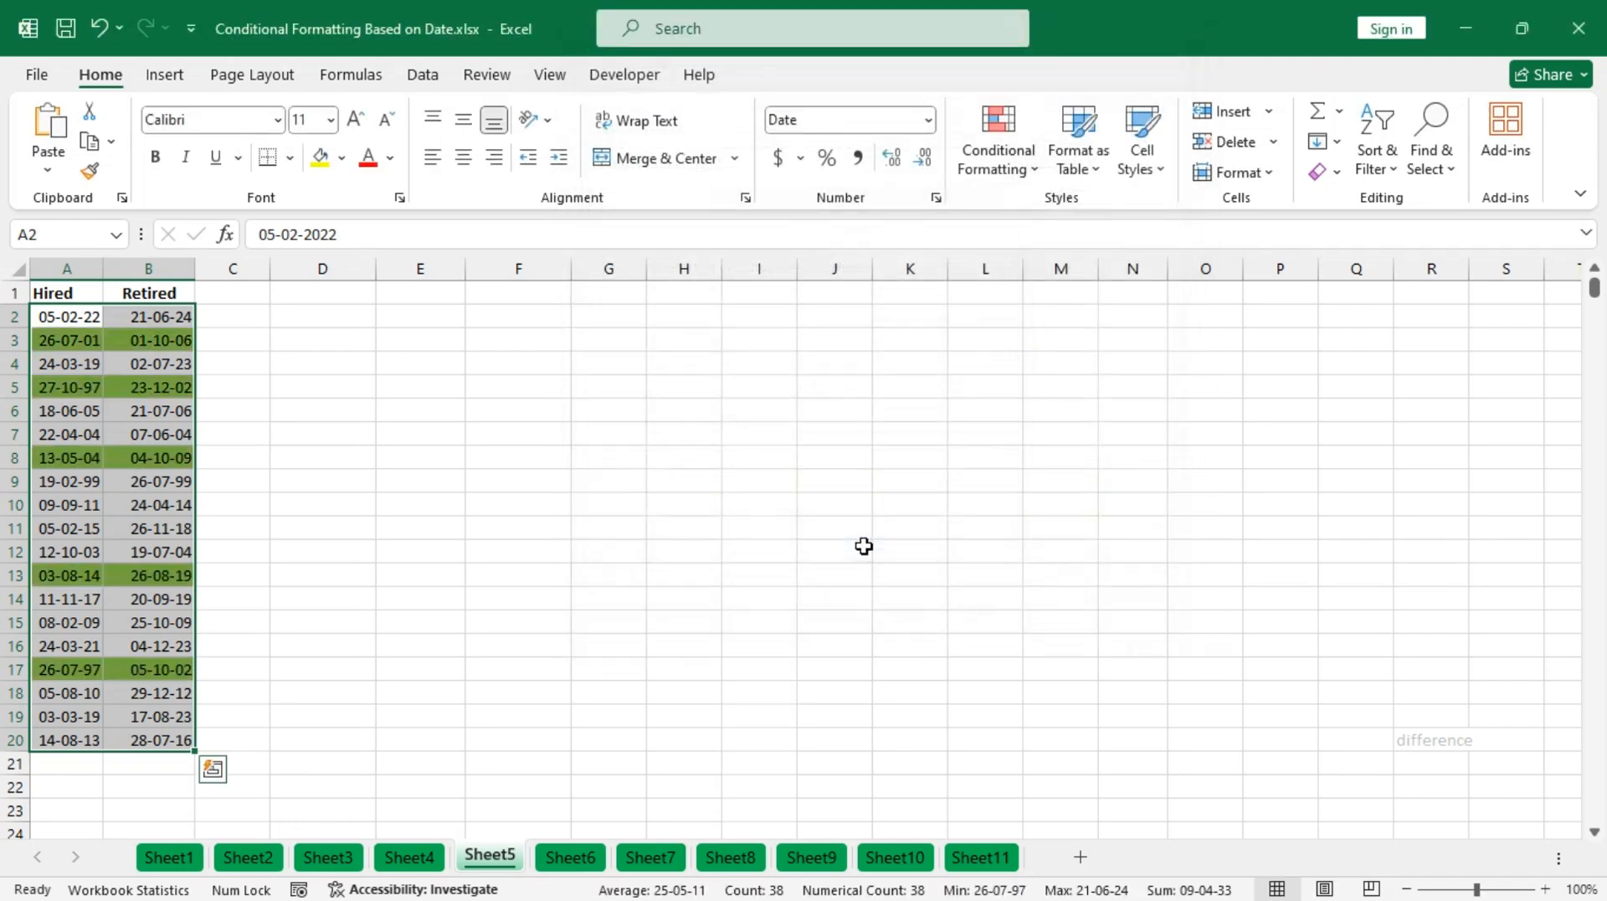
- On Sheet6, start a formula-based conditional formatting rule for the names and birthdays in A2:B20
left_click(572, 860)
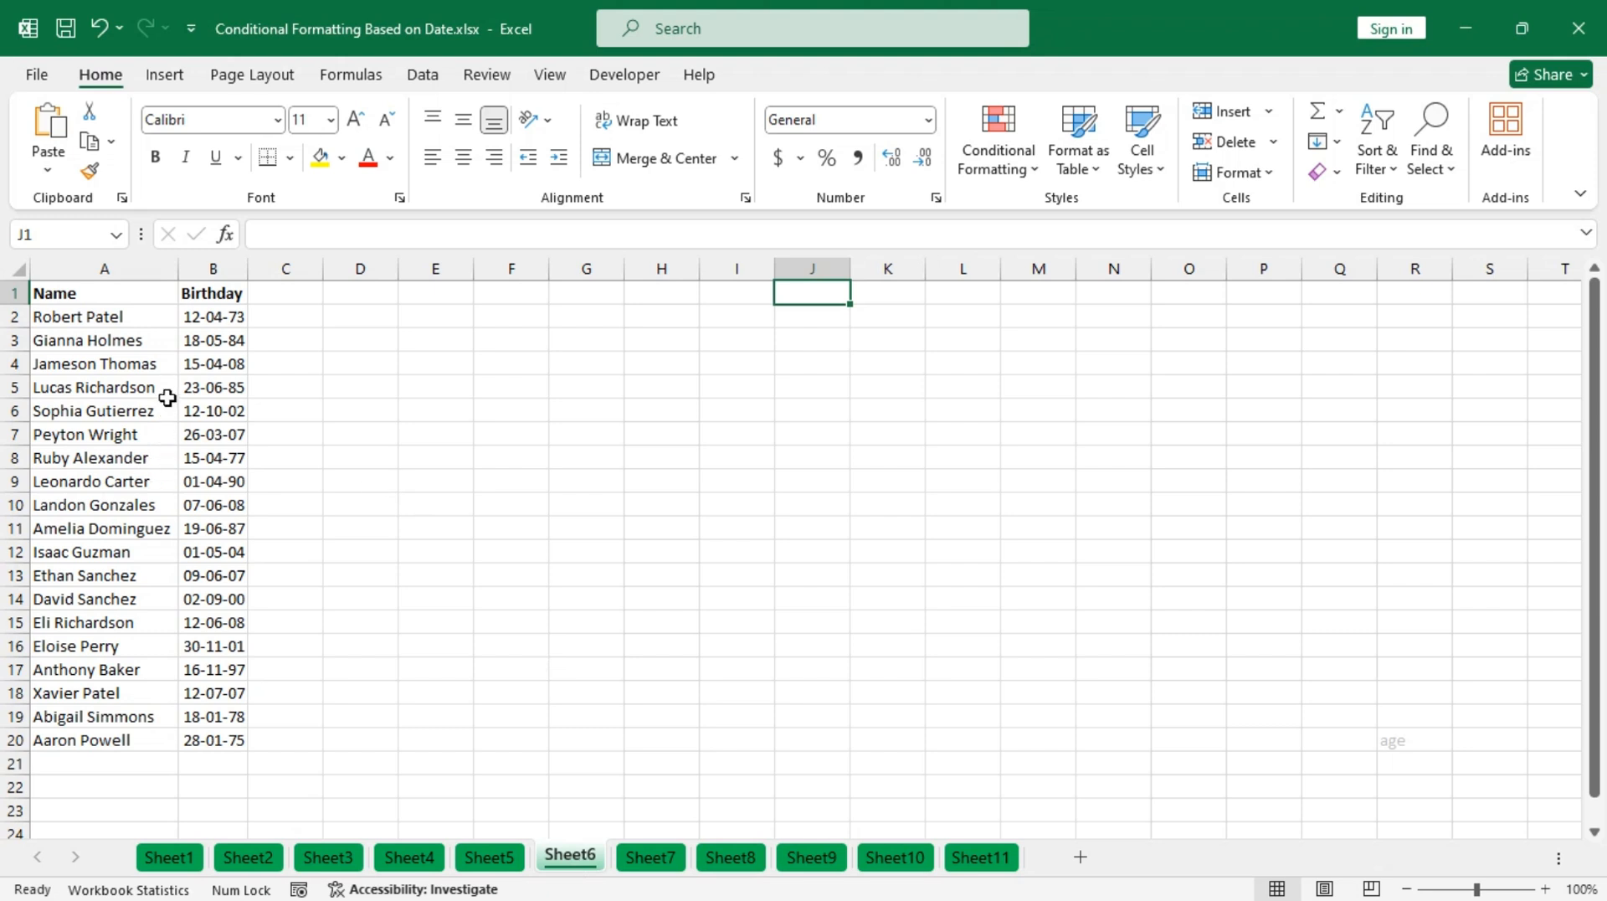
left_click_drag(99, 324, 222, 739)
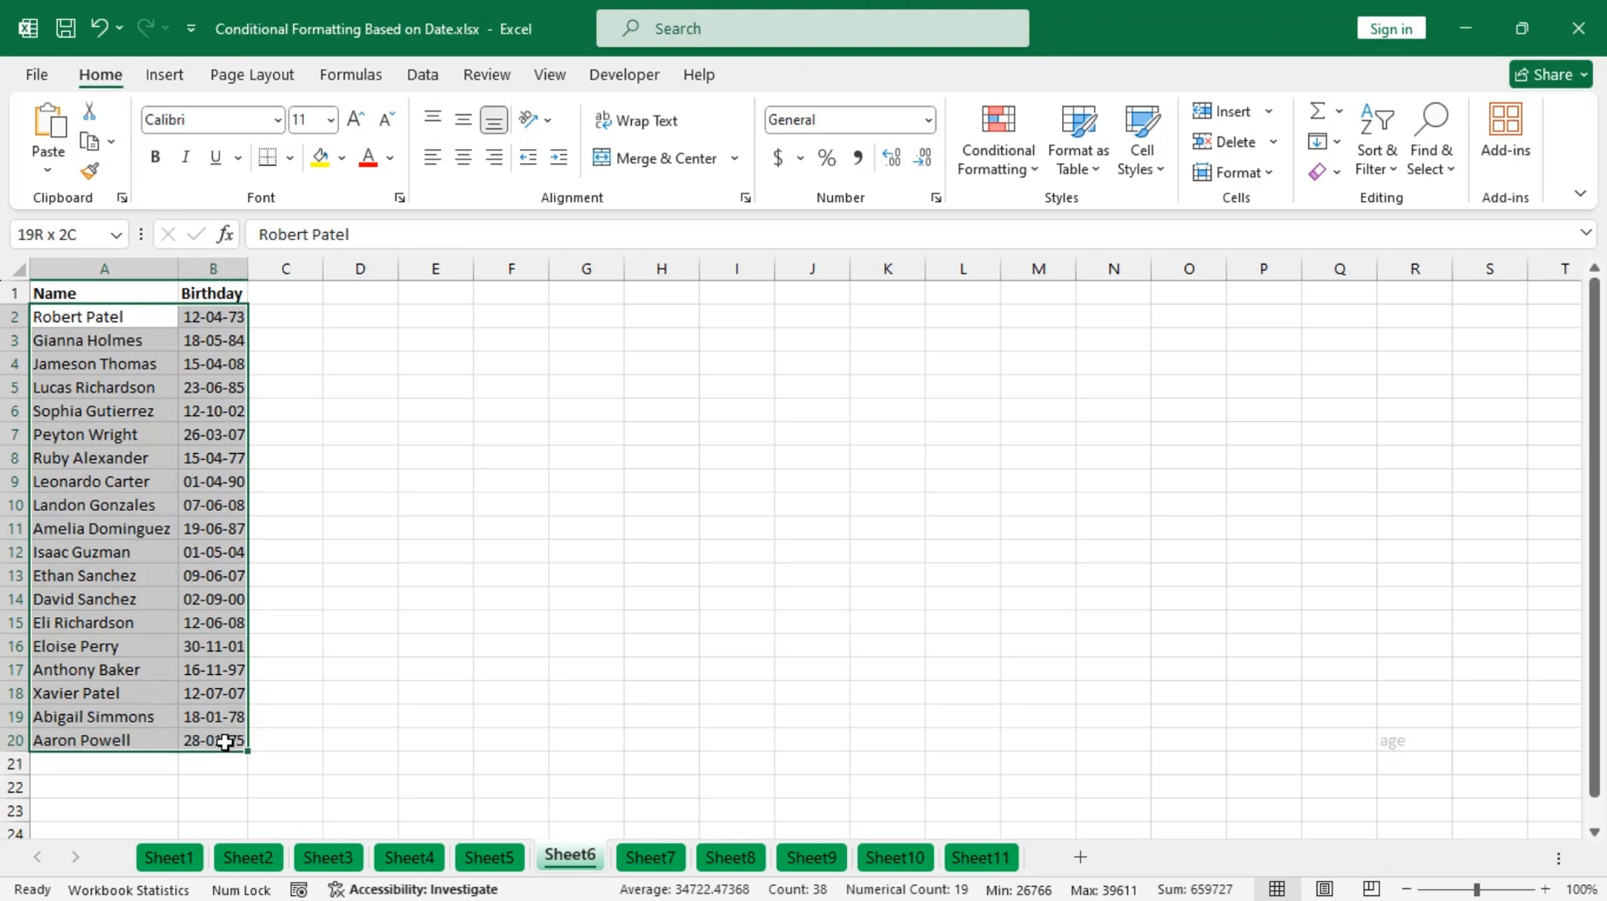
left_click(1015, 172)
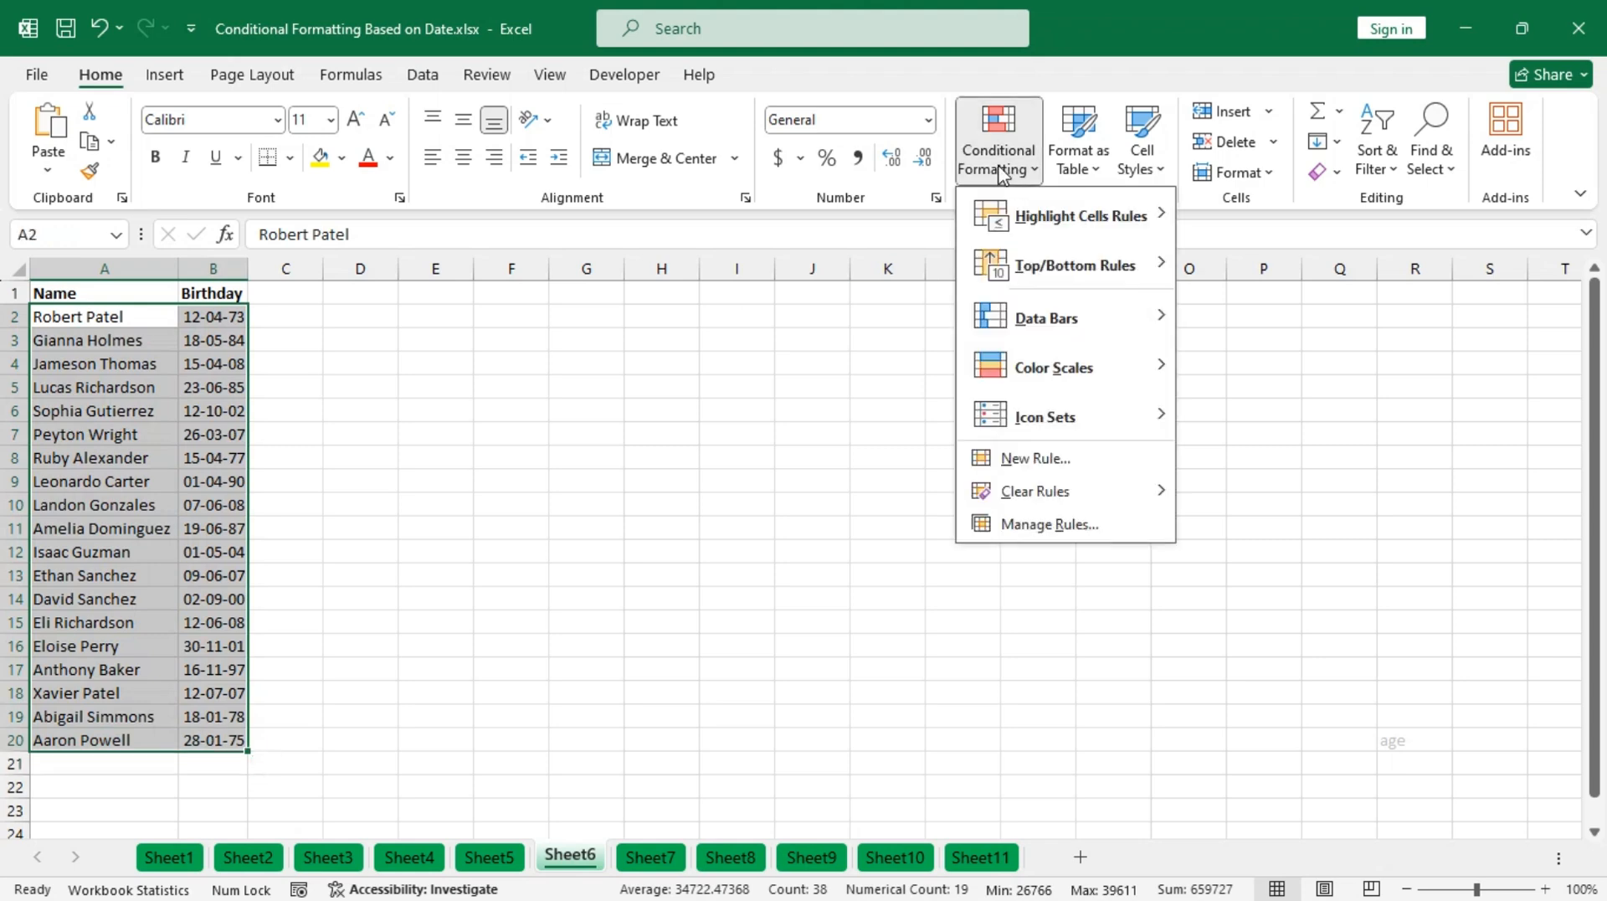
left_click(1059, 462)
left_click(688, 302)
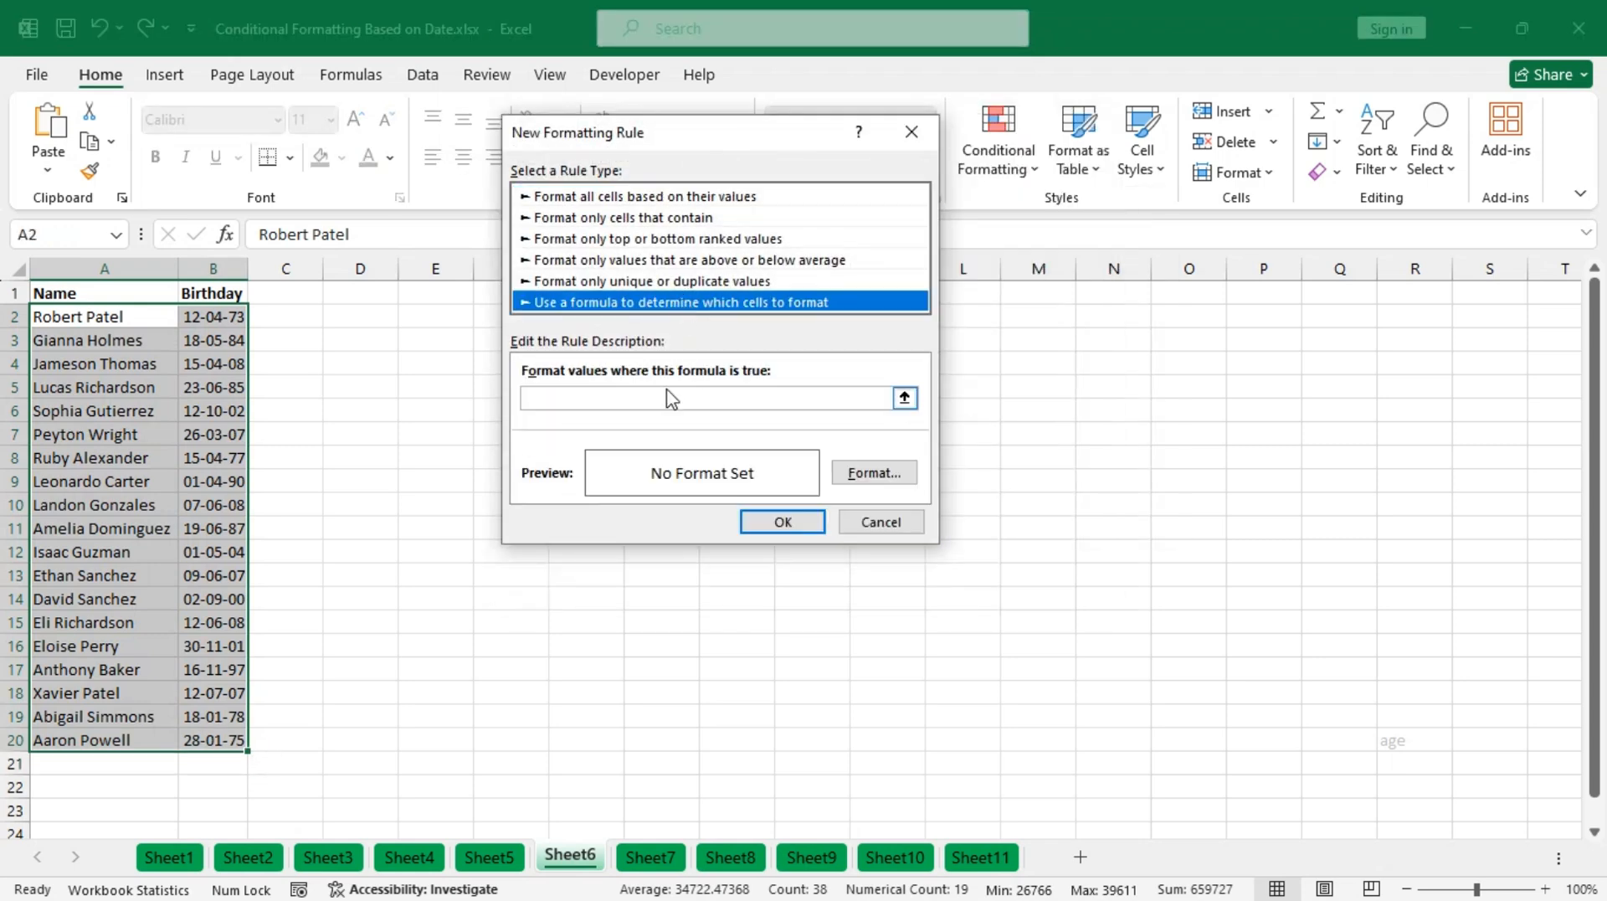
- Enter the age rule formula =datedif($B2,today(),"y")<18, locking only the column of the birthday reference
left_click(669, 399)
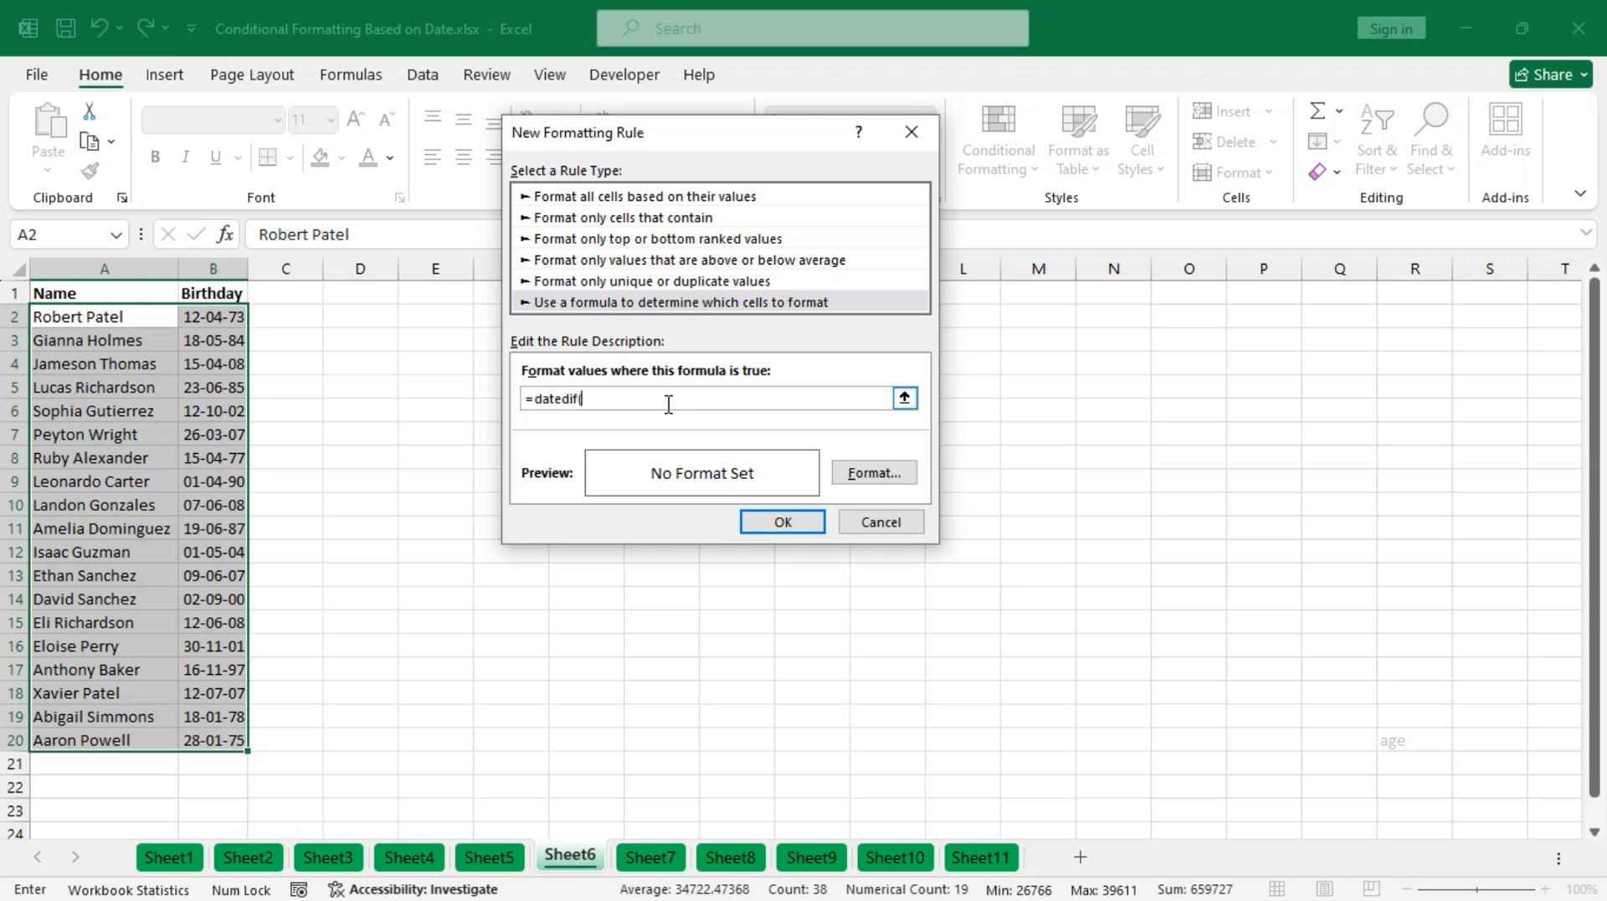
type("=datedif(")
left_click(231, 318)
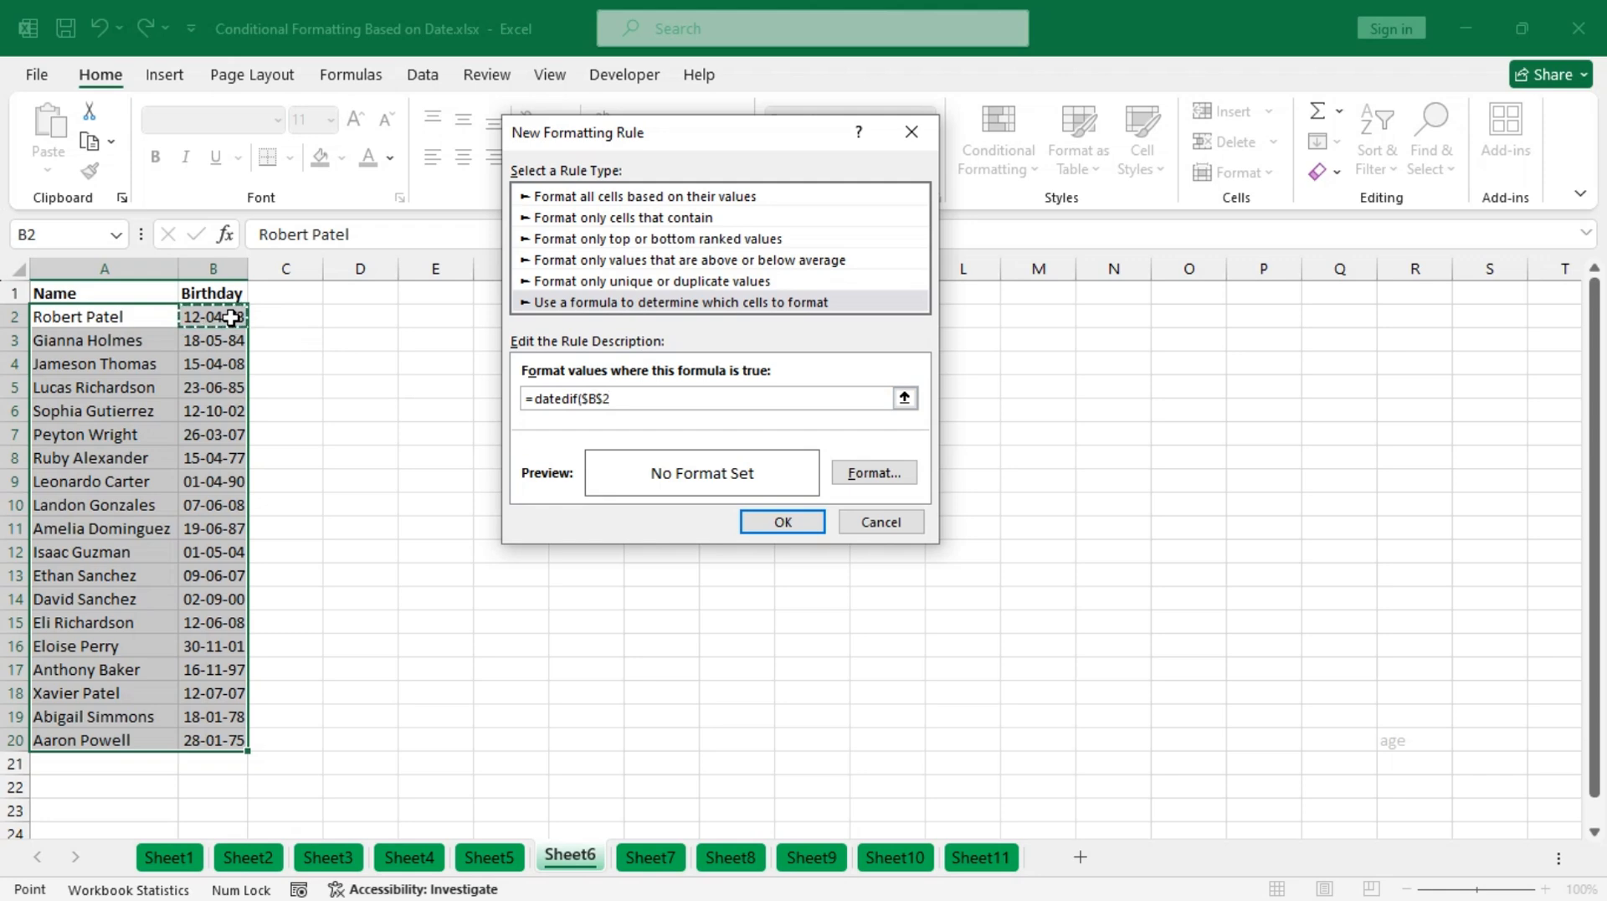
key("F4")
key("F4")
type(",today(),\"y\")<18")
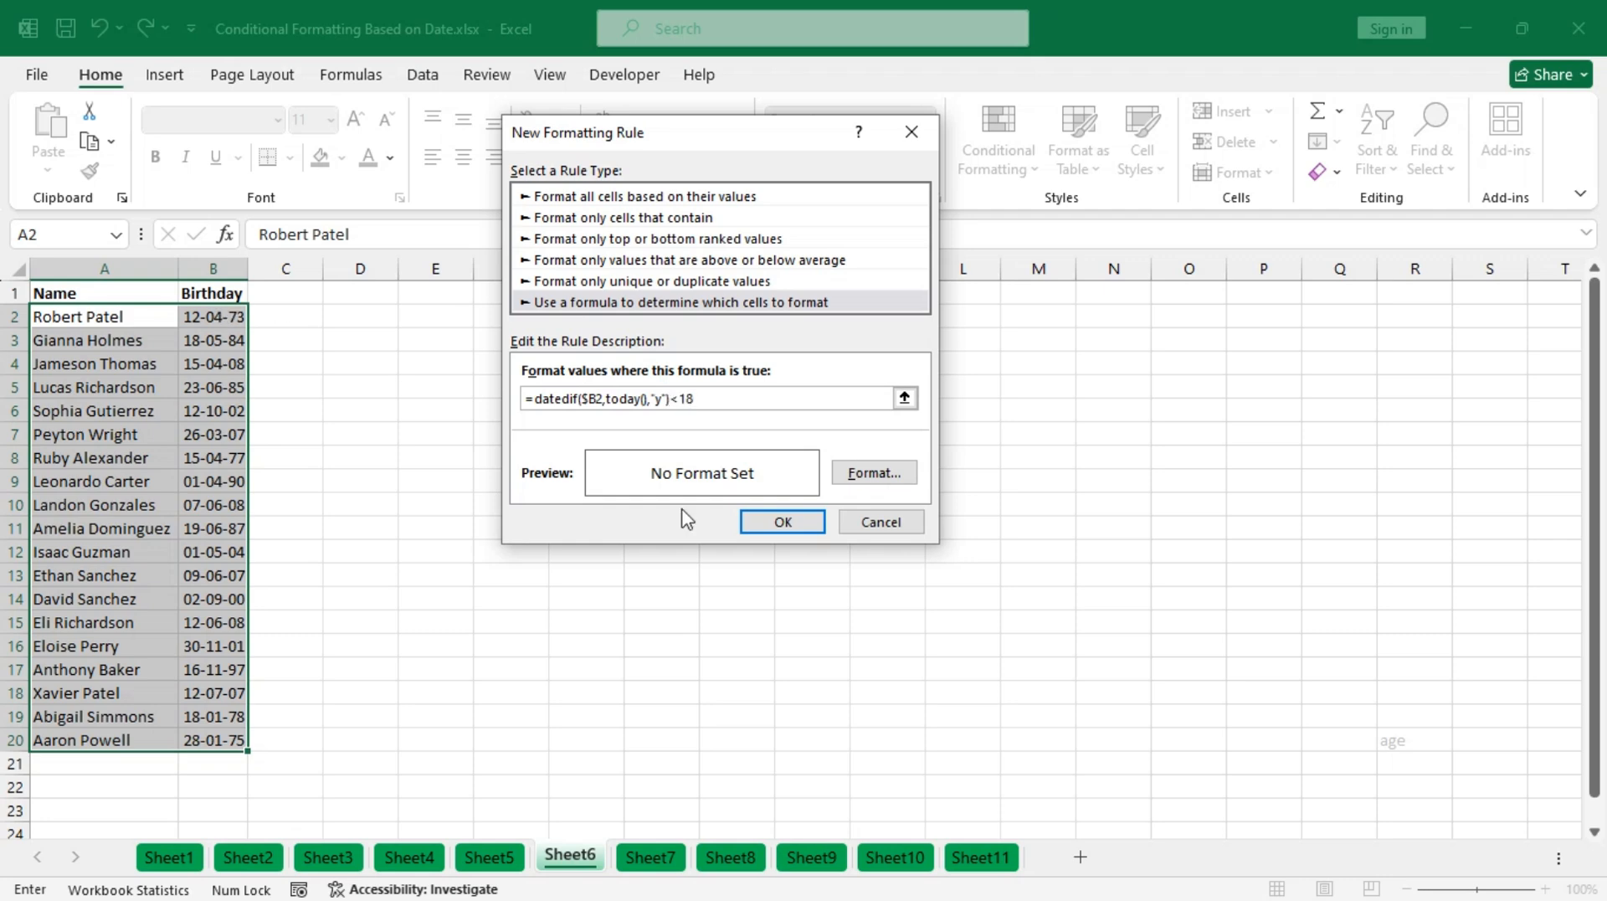
- Give the under-18 rule an orange standard-color fill and apply it to the names and birthdays
left_click(852, 473)
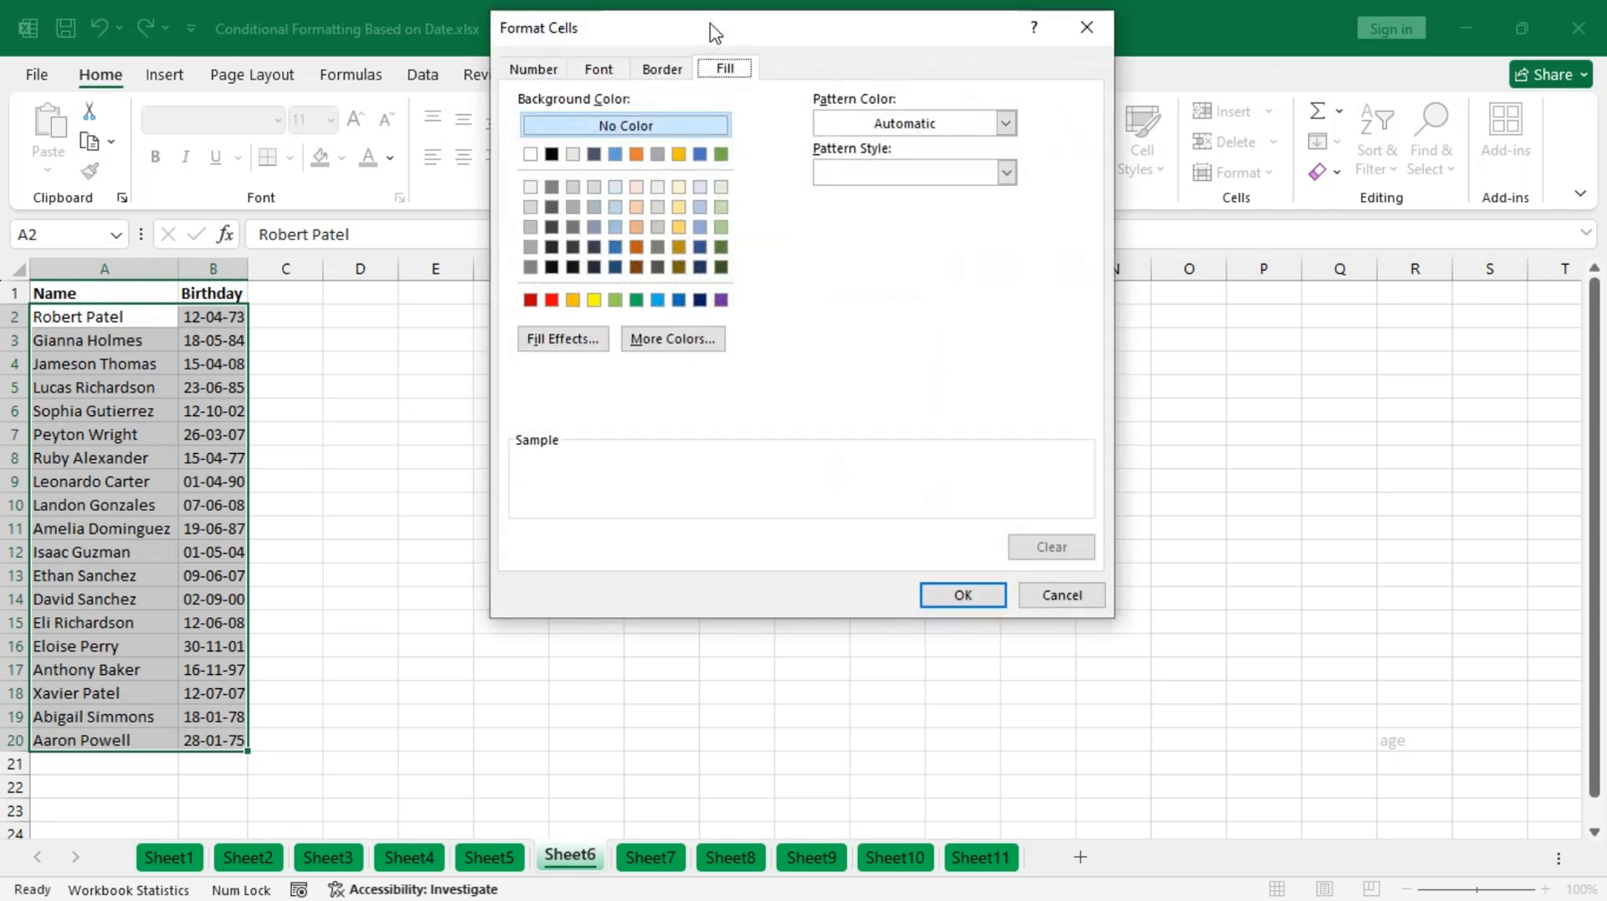
left_click(572, 299)
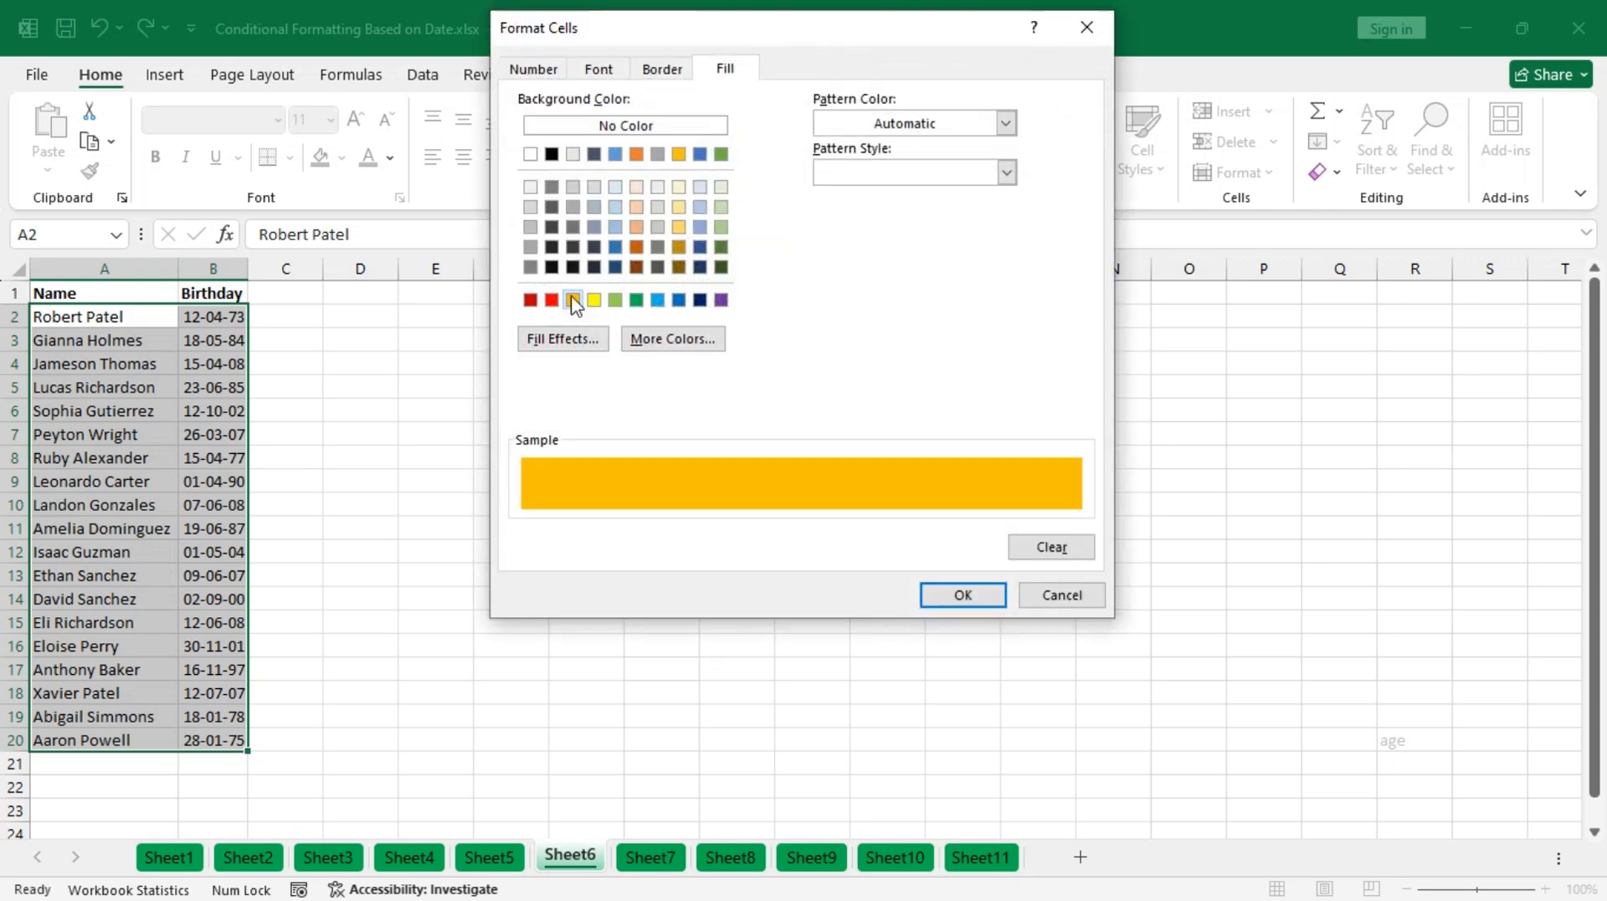
left_click(948, 599)
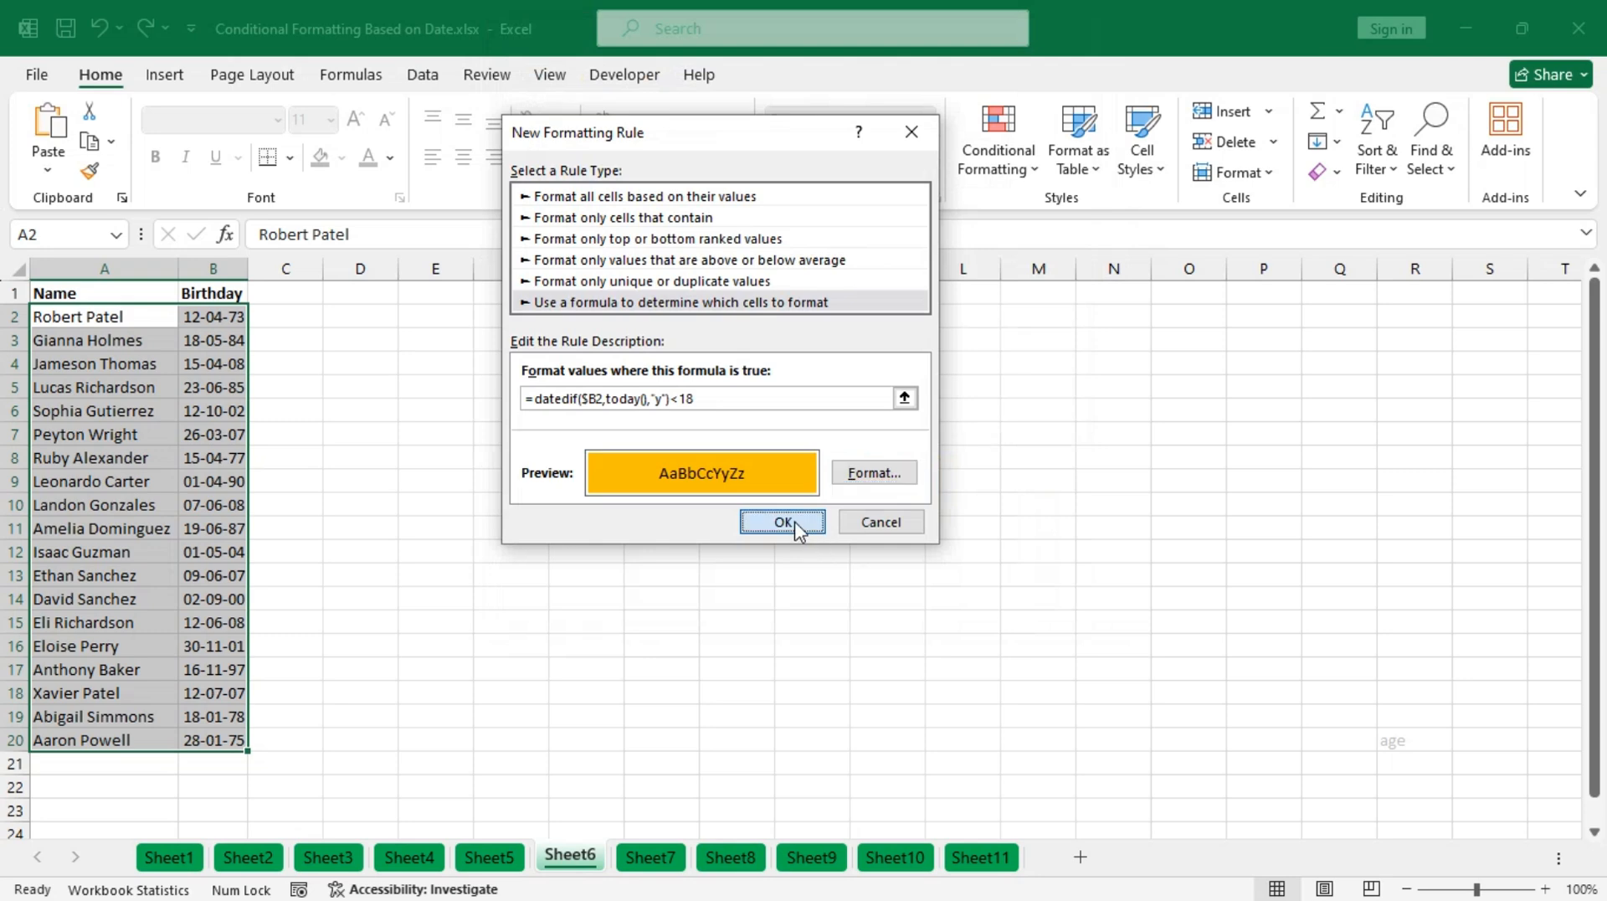
left_click(791, 520)
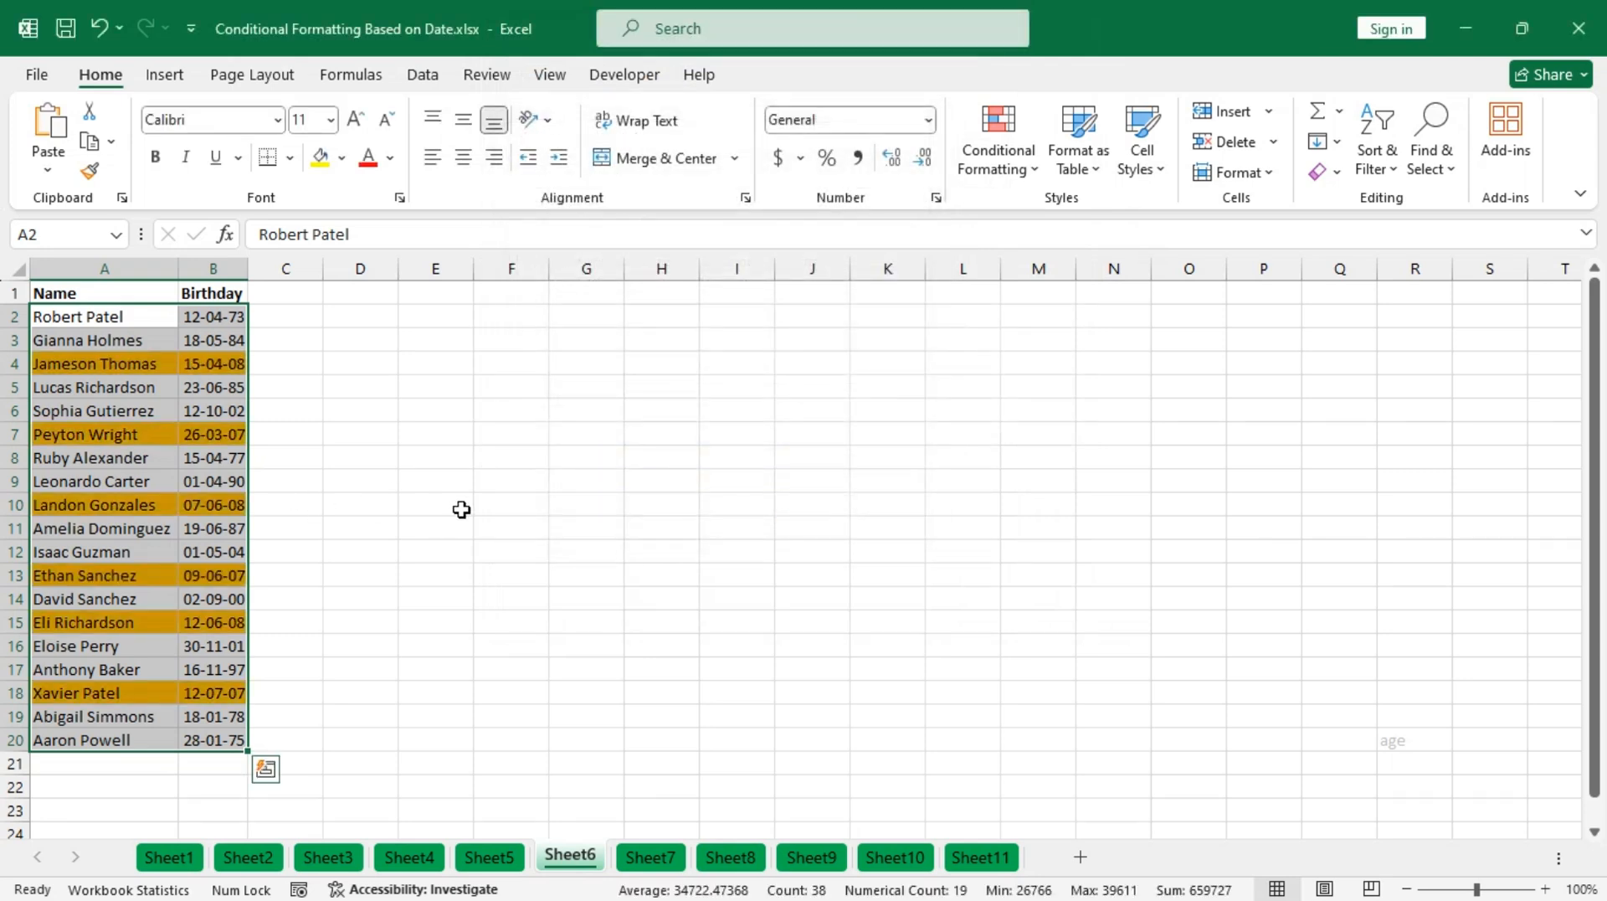
- On Sheet7, start a formula-based conditional formatting rule for the interview dates in B2:B11
left_click(640, 857)
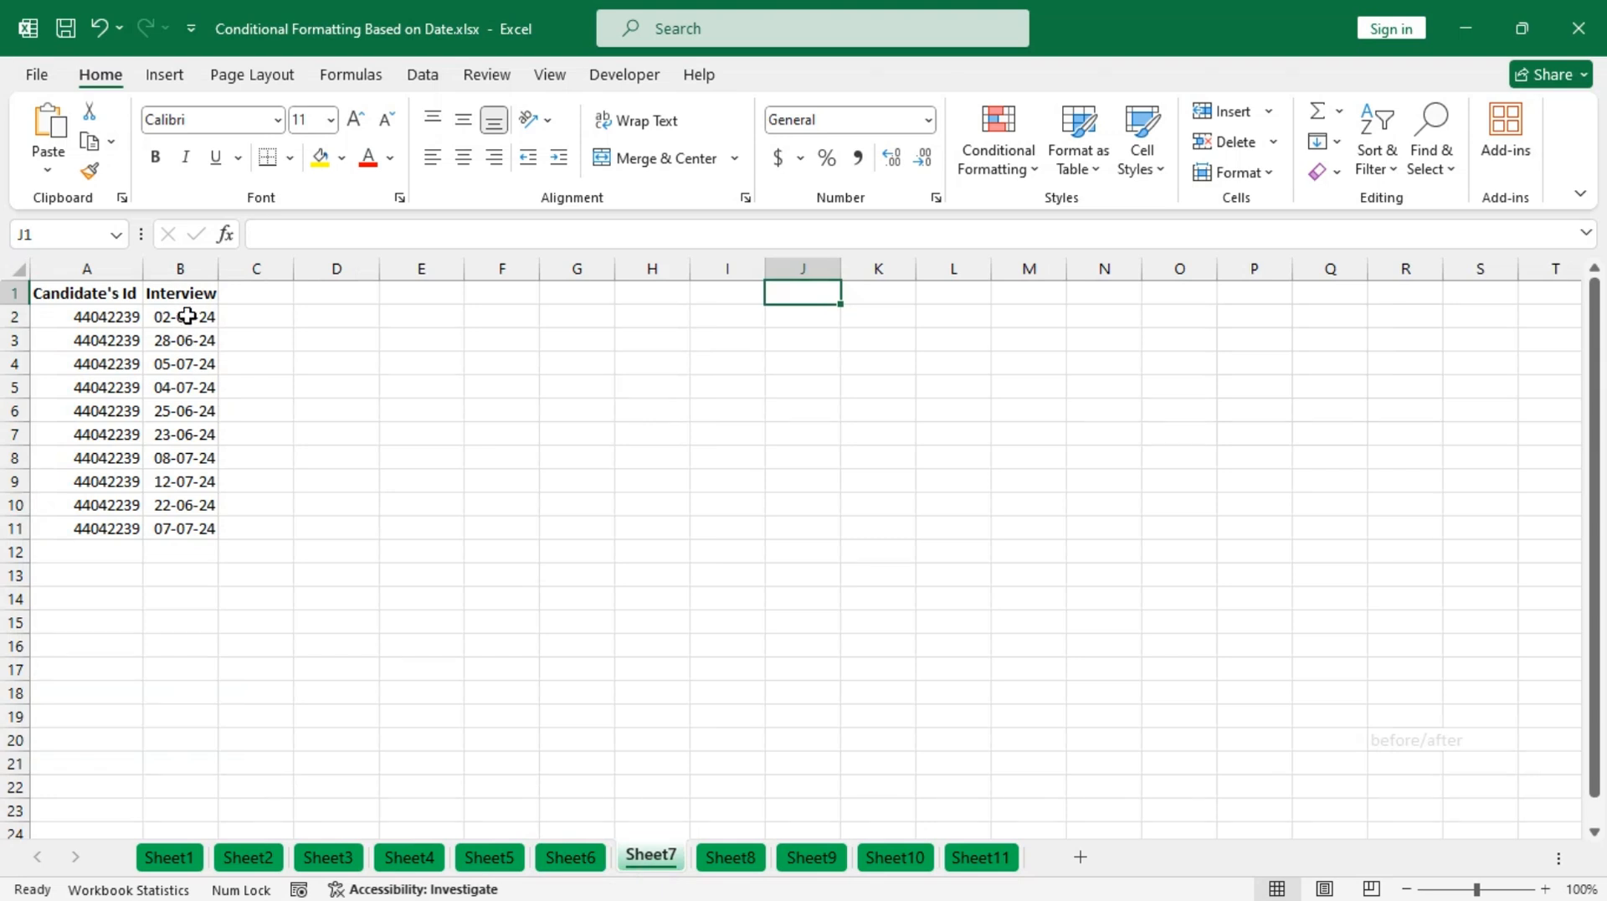
left_click_drag(185, 316, 191, 535)
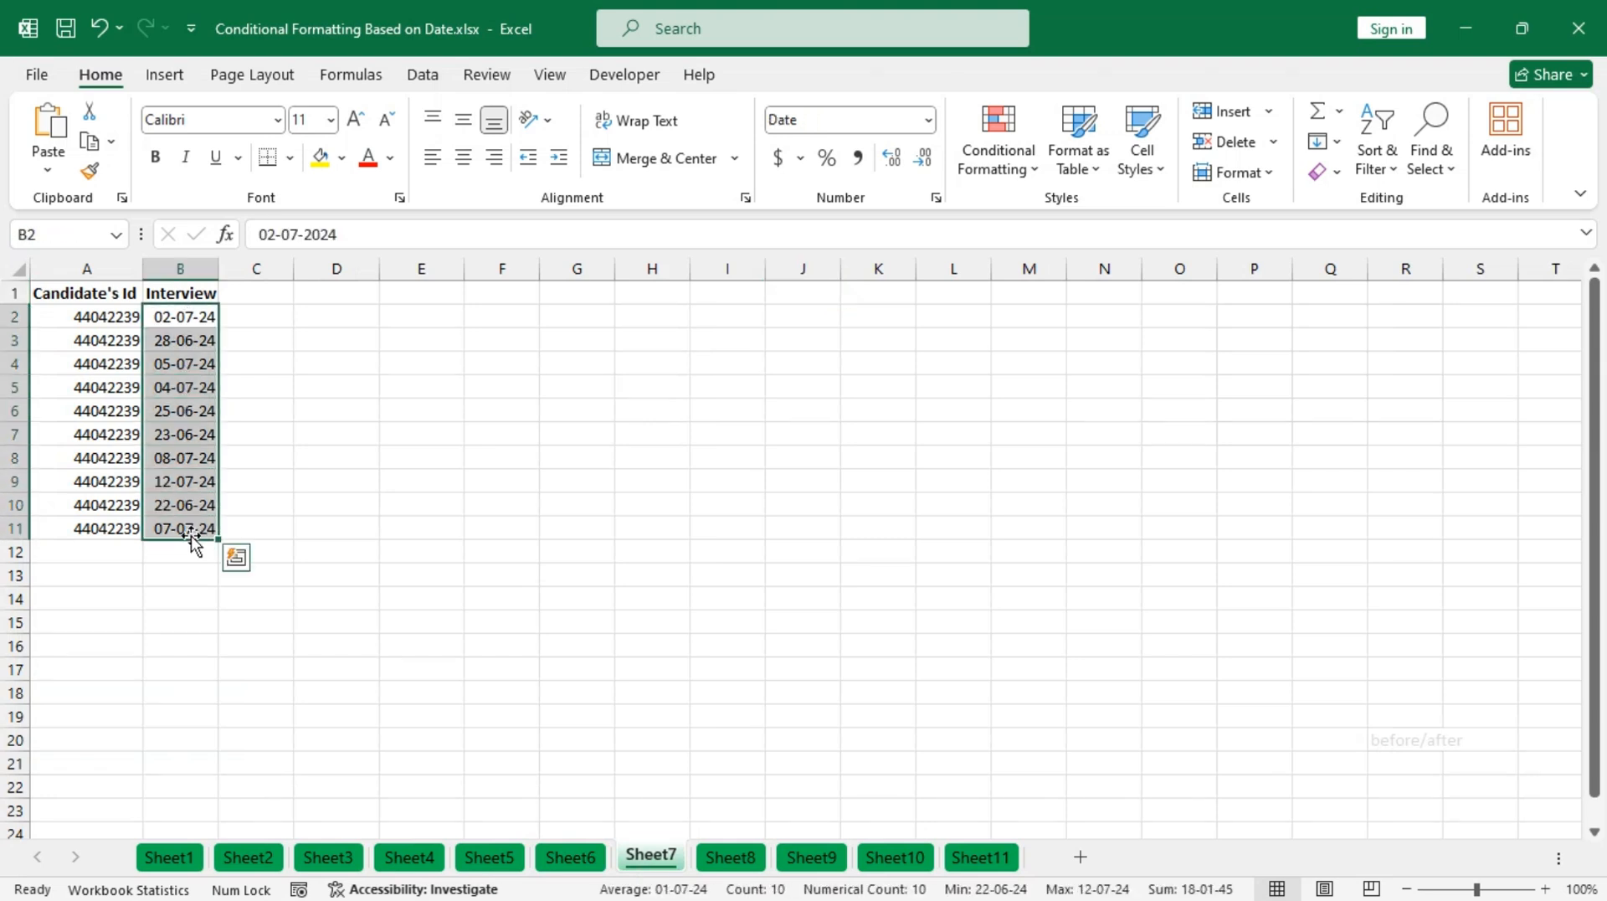
left_click(998, 159)
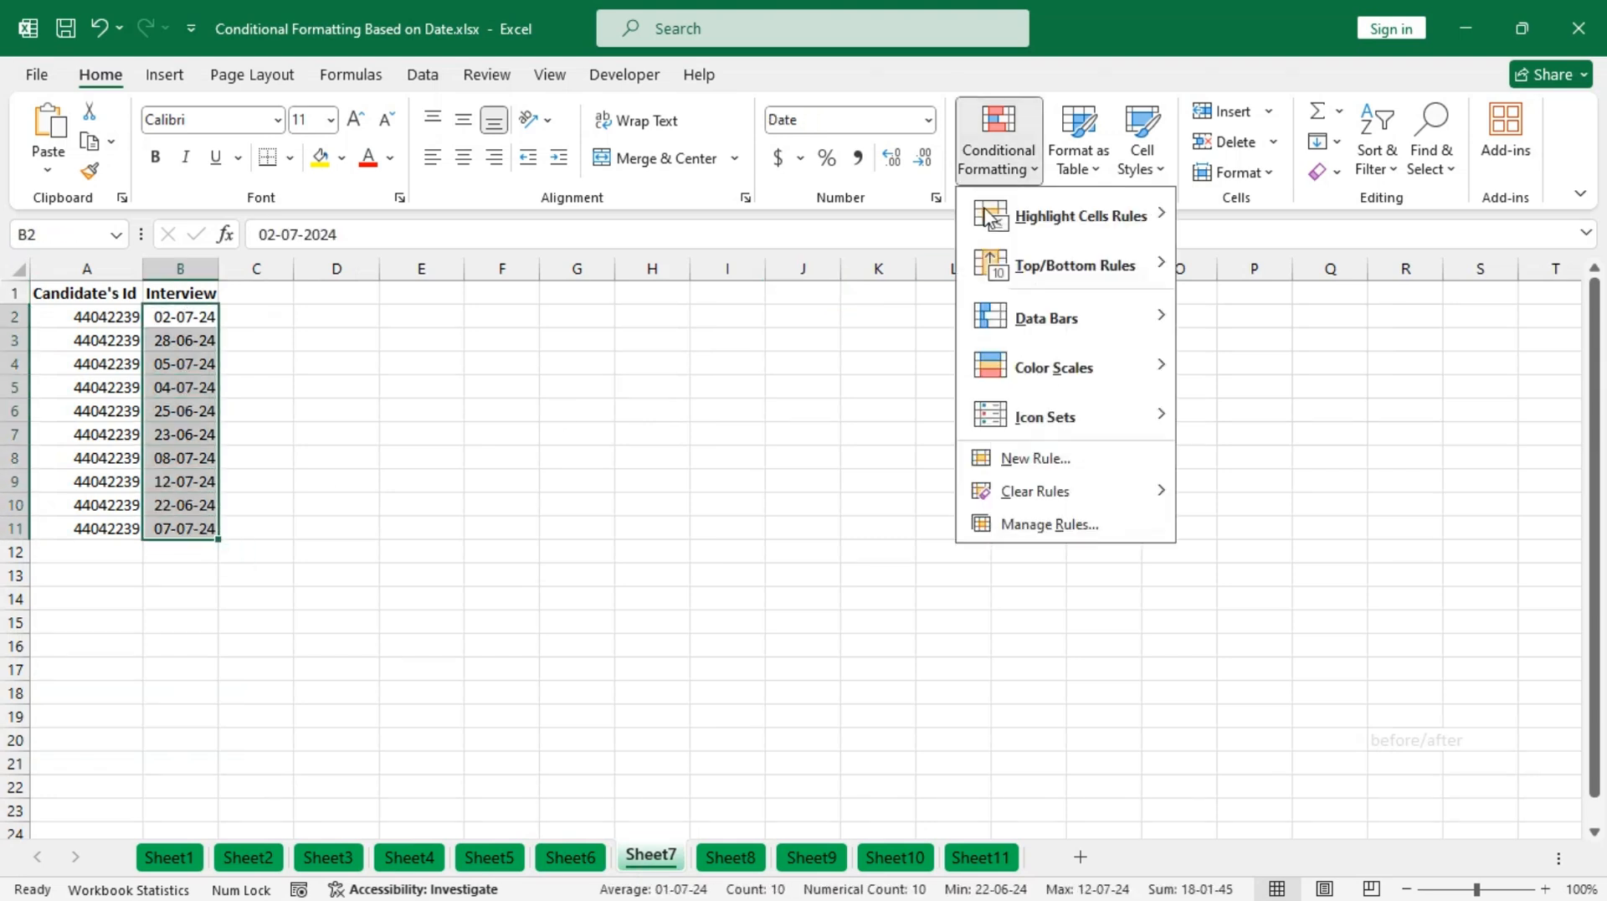
left_click(1051, 458)
left_click(602, 278)
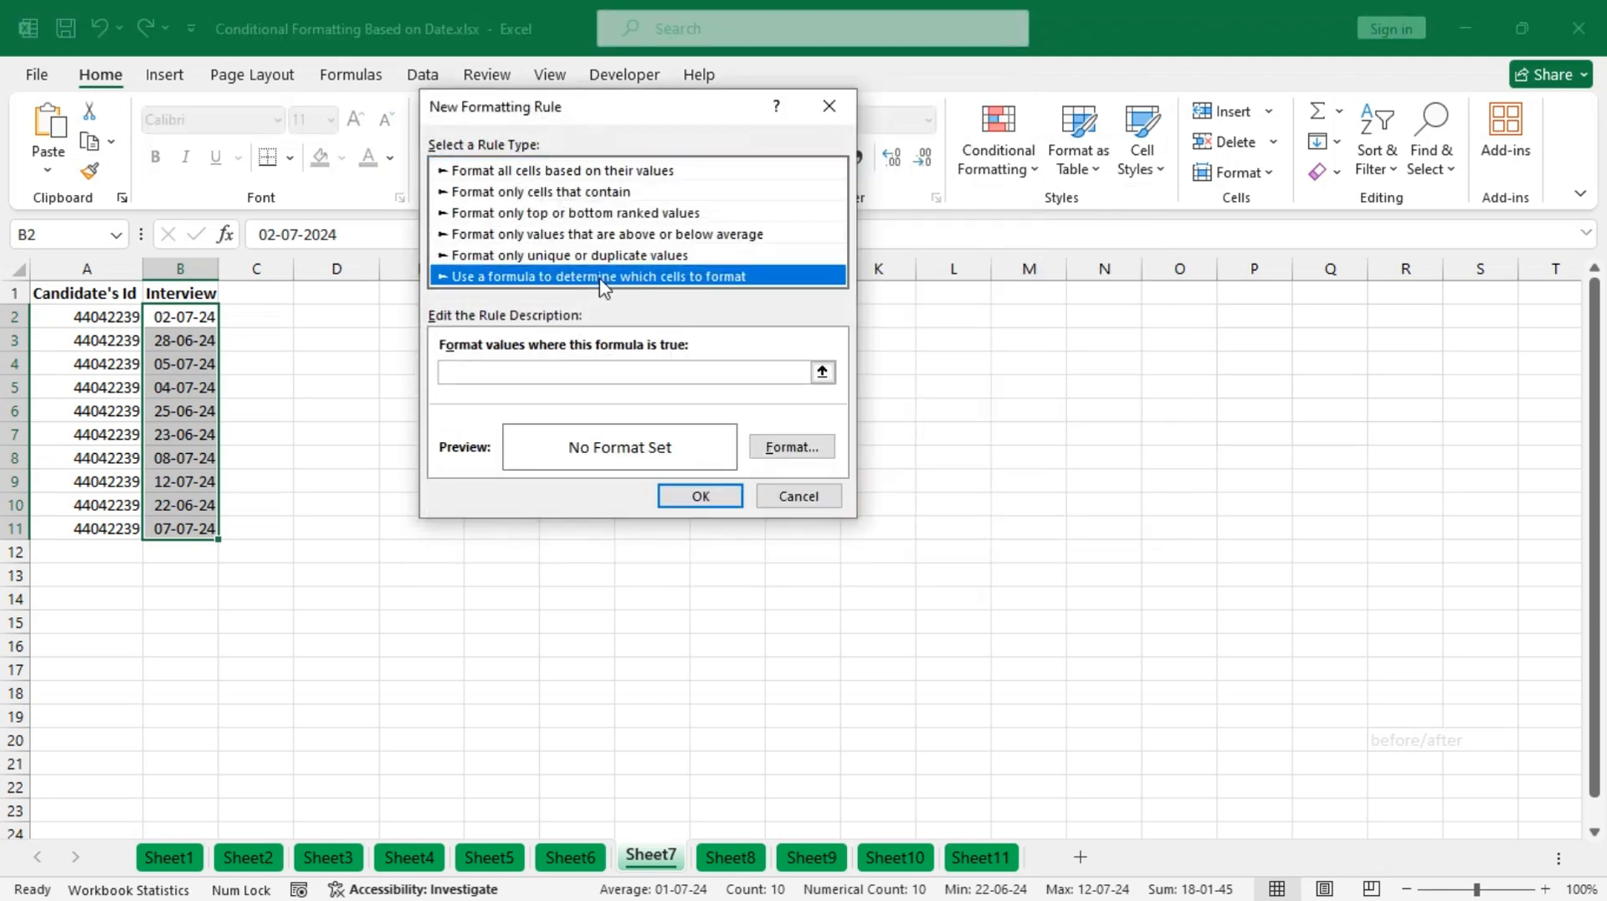
- Enter the past-date rule formula =B2<today() with a fully relative reference to the first interview date
left_click(617, 374)
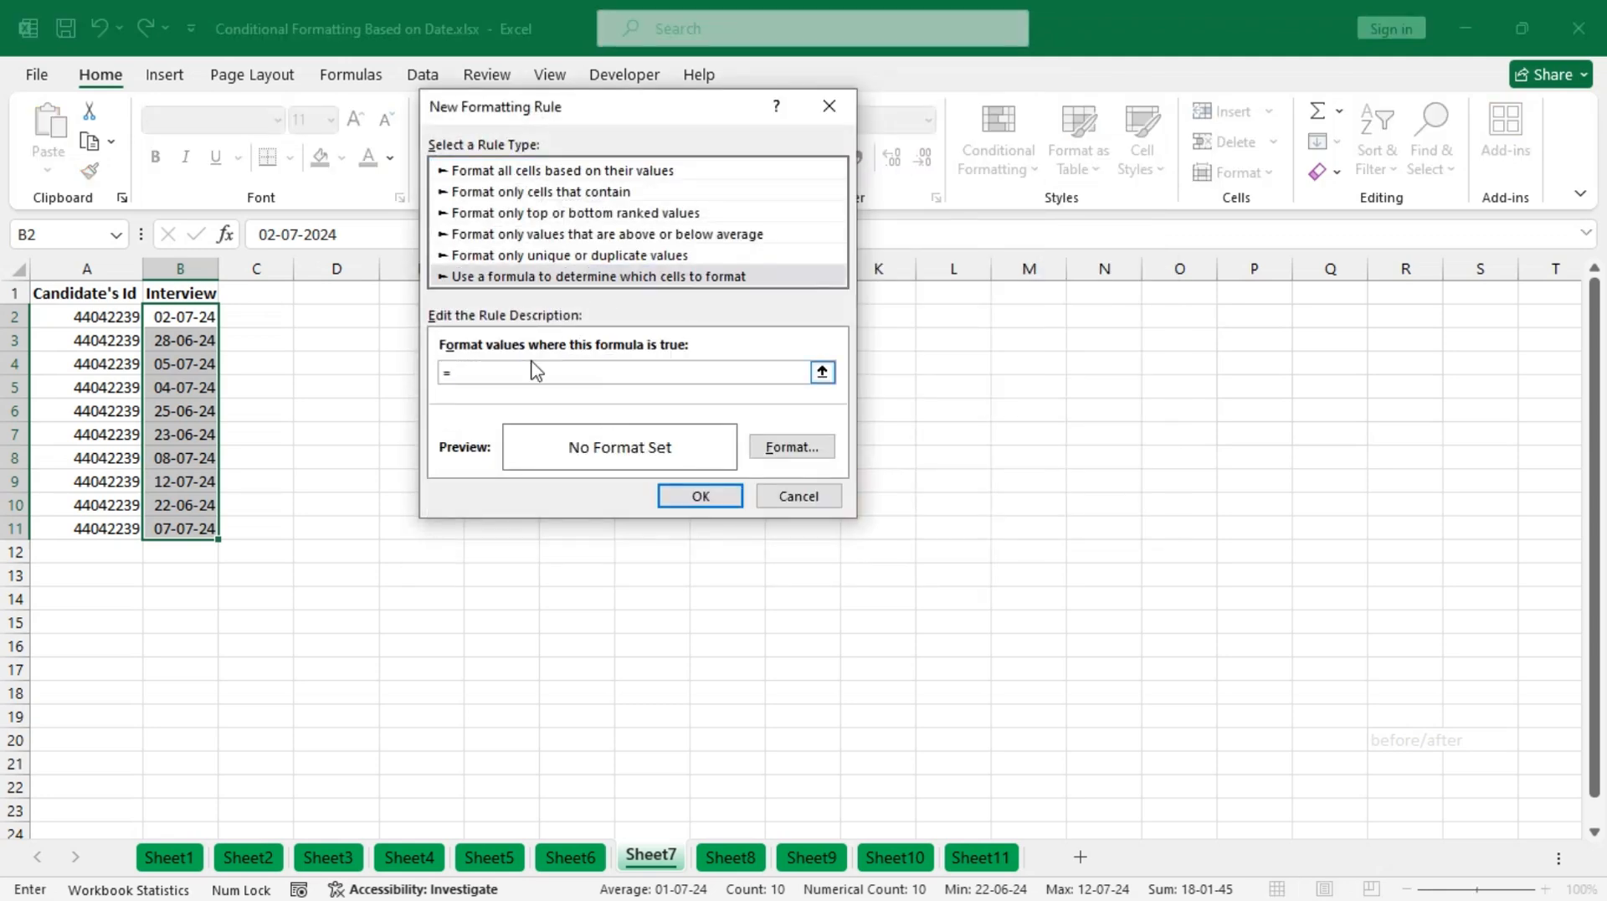
left_click(202, 316)
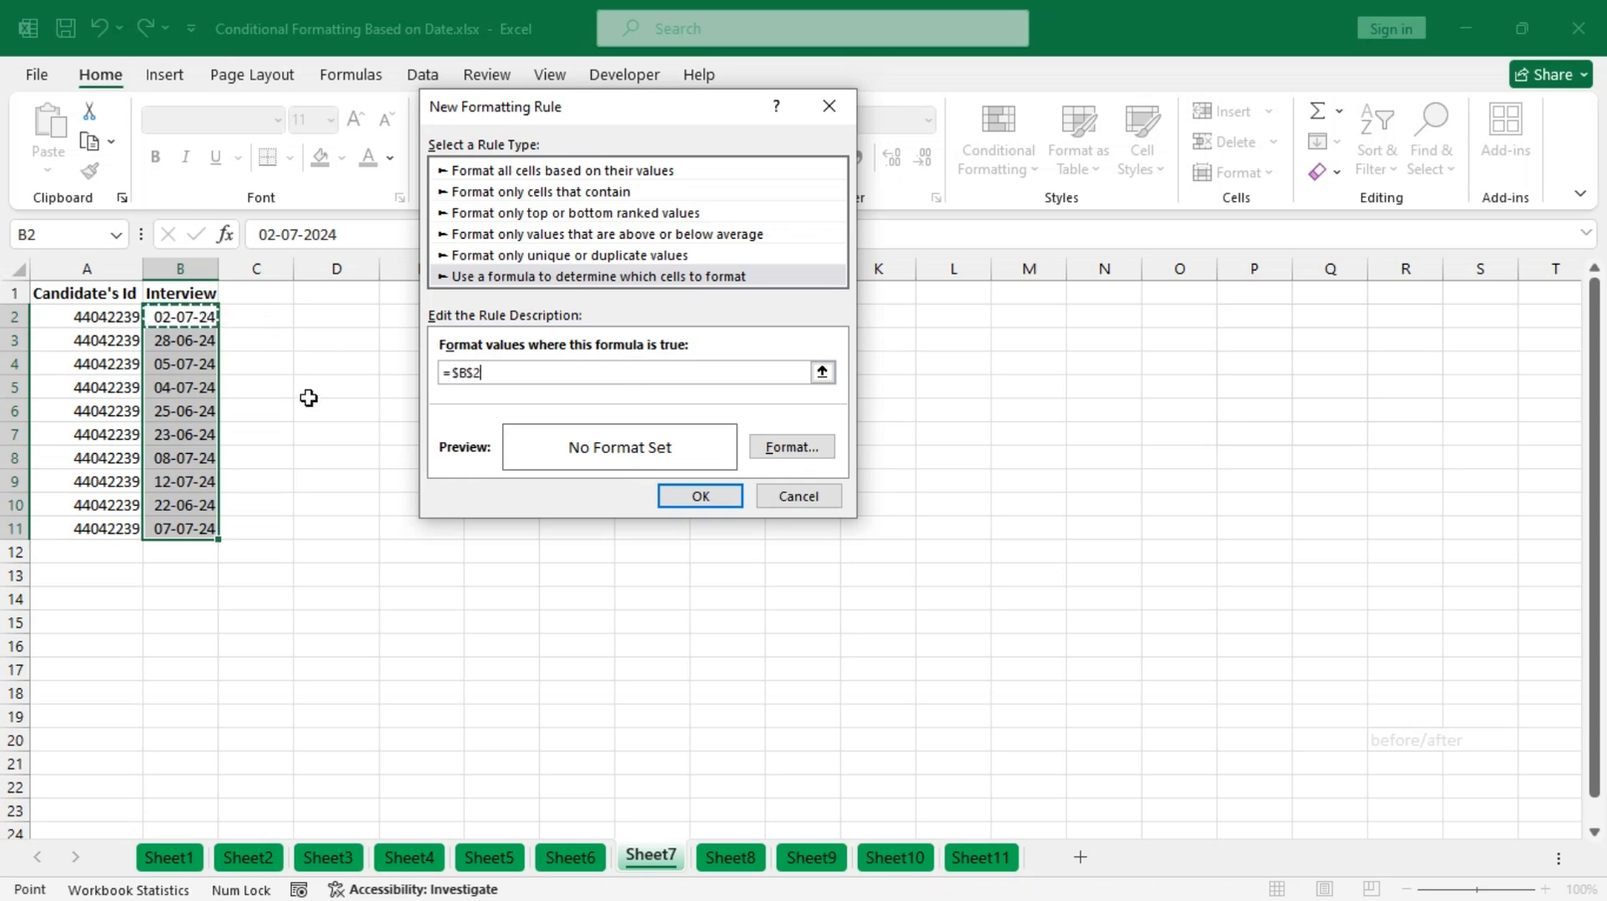
key("F4")
key("F4")
key("F4")
type("<today(")
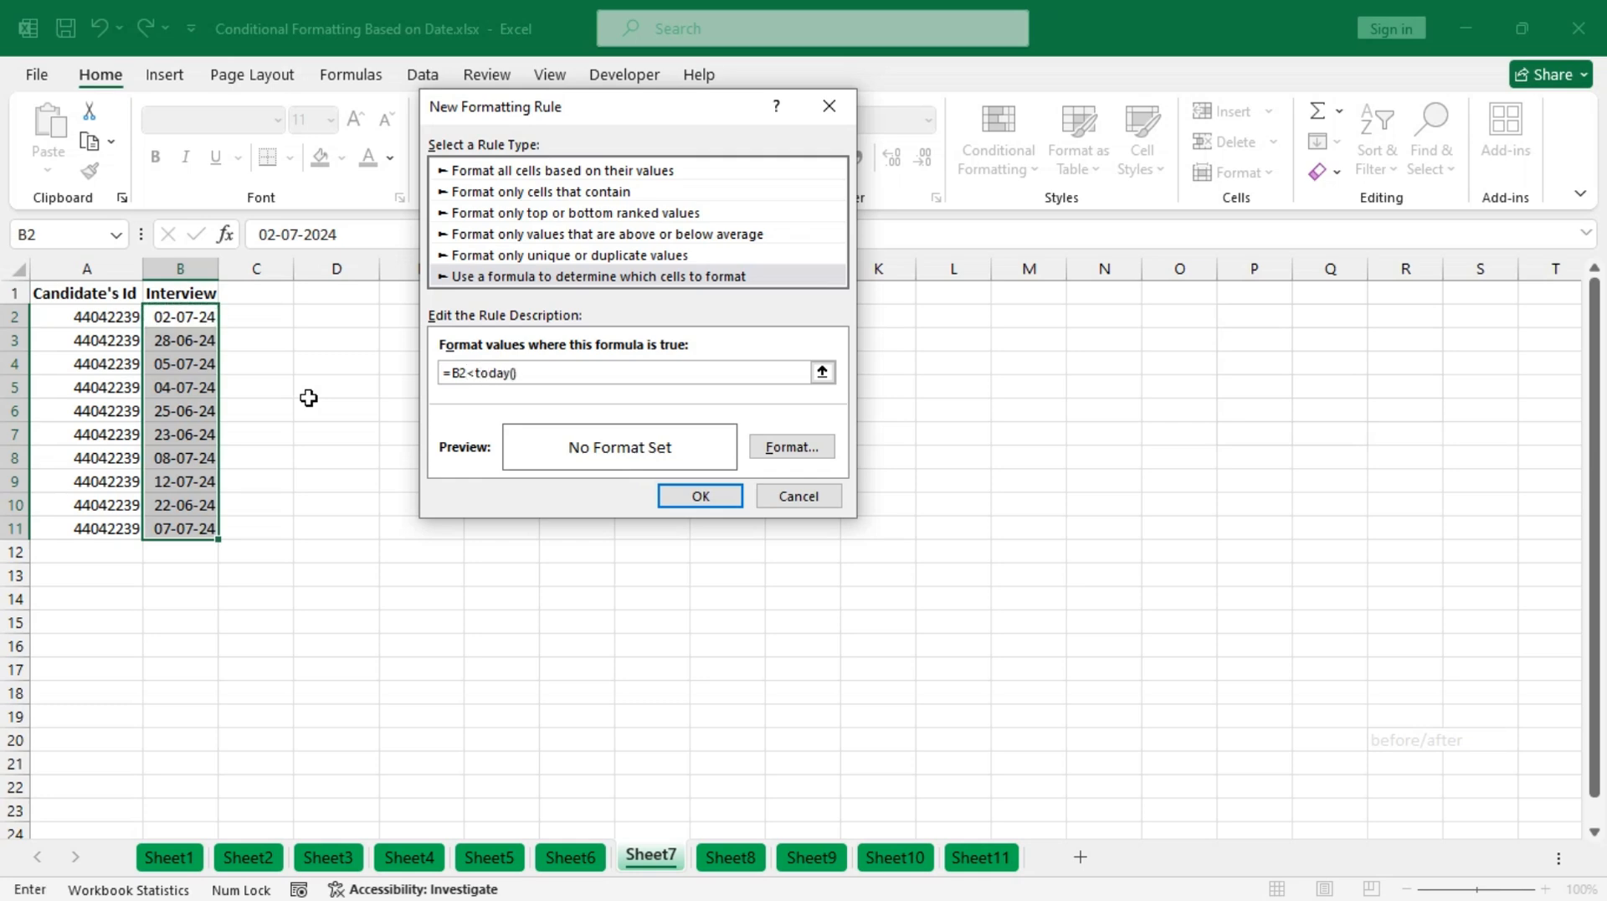
- Give the past-date rule an orange standard-color fill and apply it to the interview dates
left_click(780, 452)
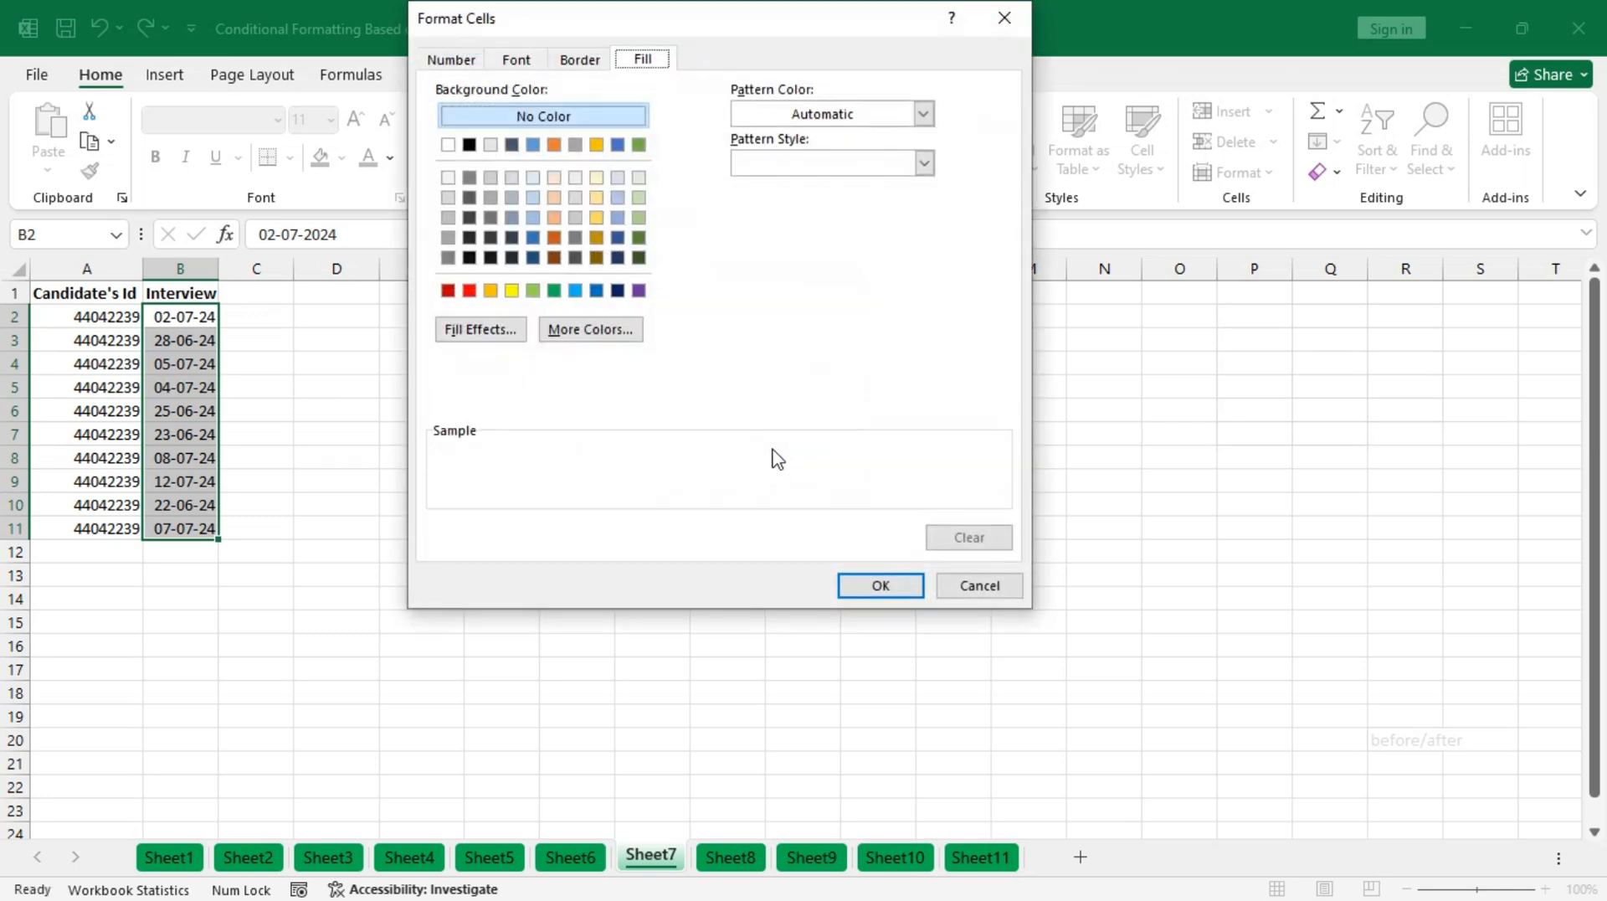
left_click(490, 291)
left_click(880, 585)
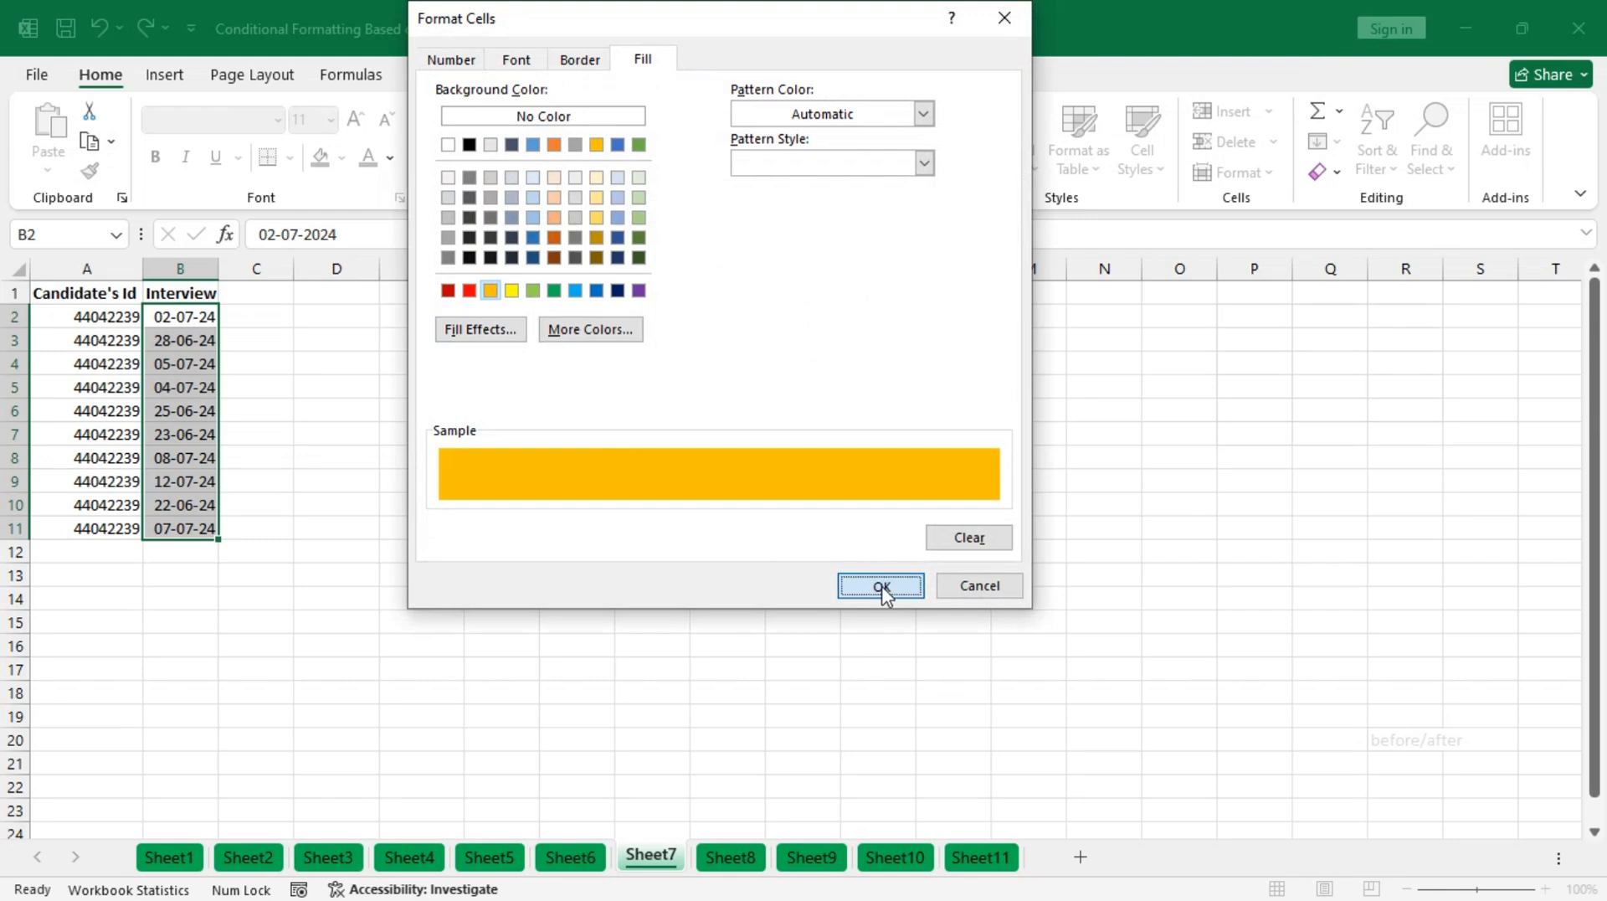
left_click(708, 496)
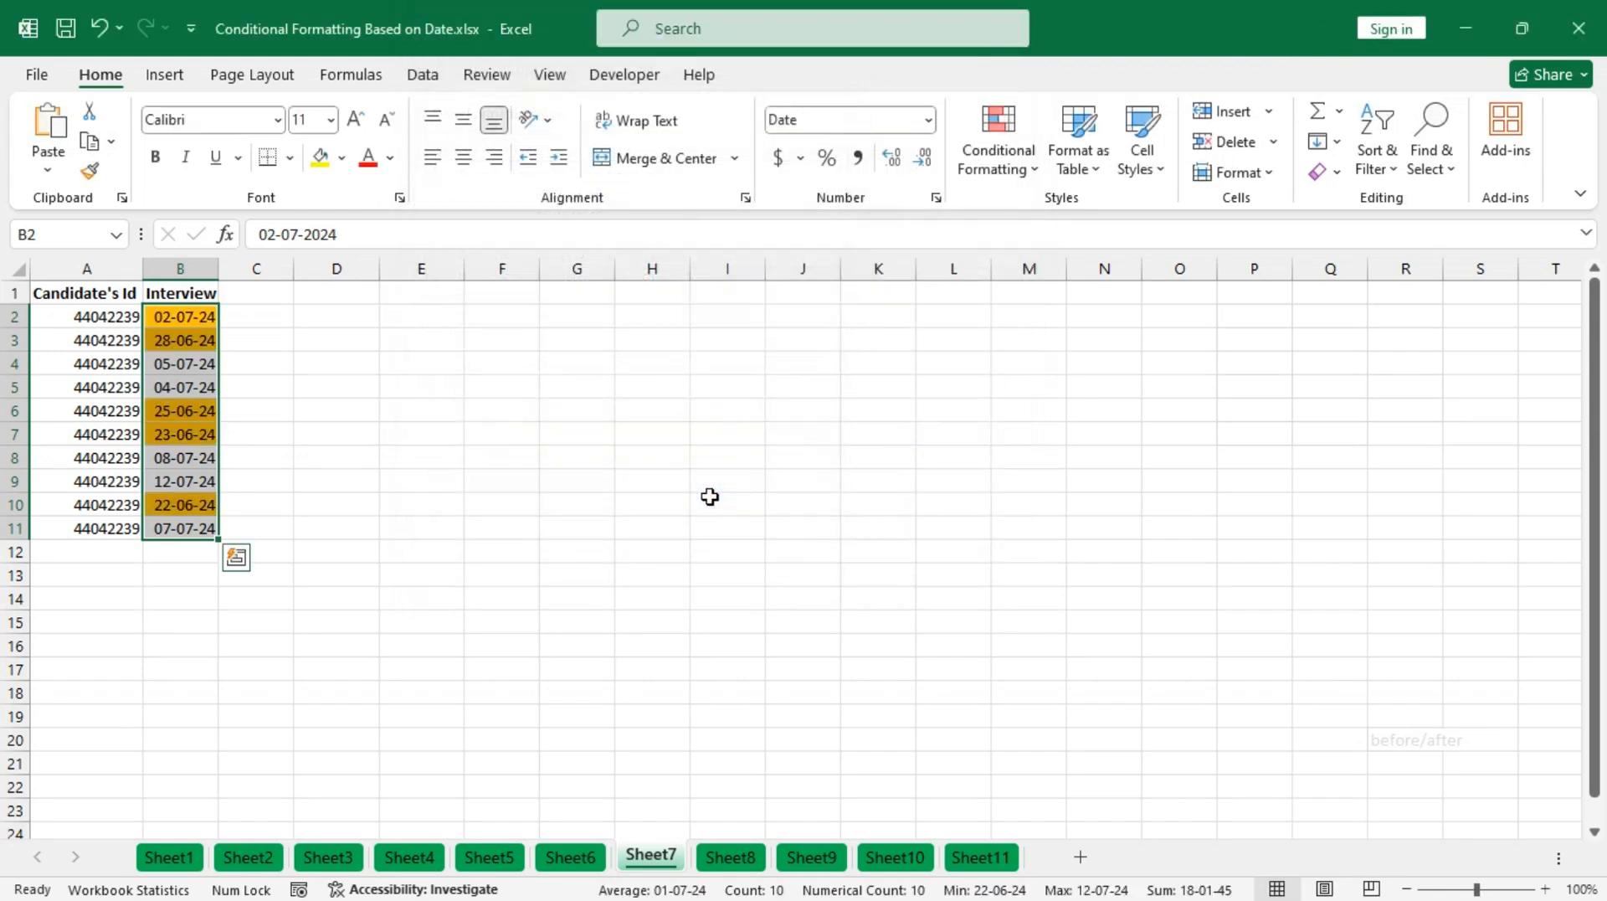
- Create a second formula-based rule for the interview dates with the formula =B2>today(), using a relative reference
left_click(995, 168)
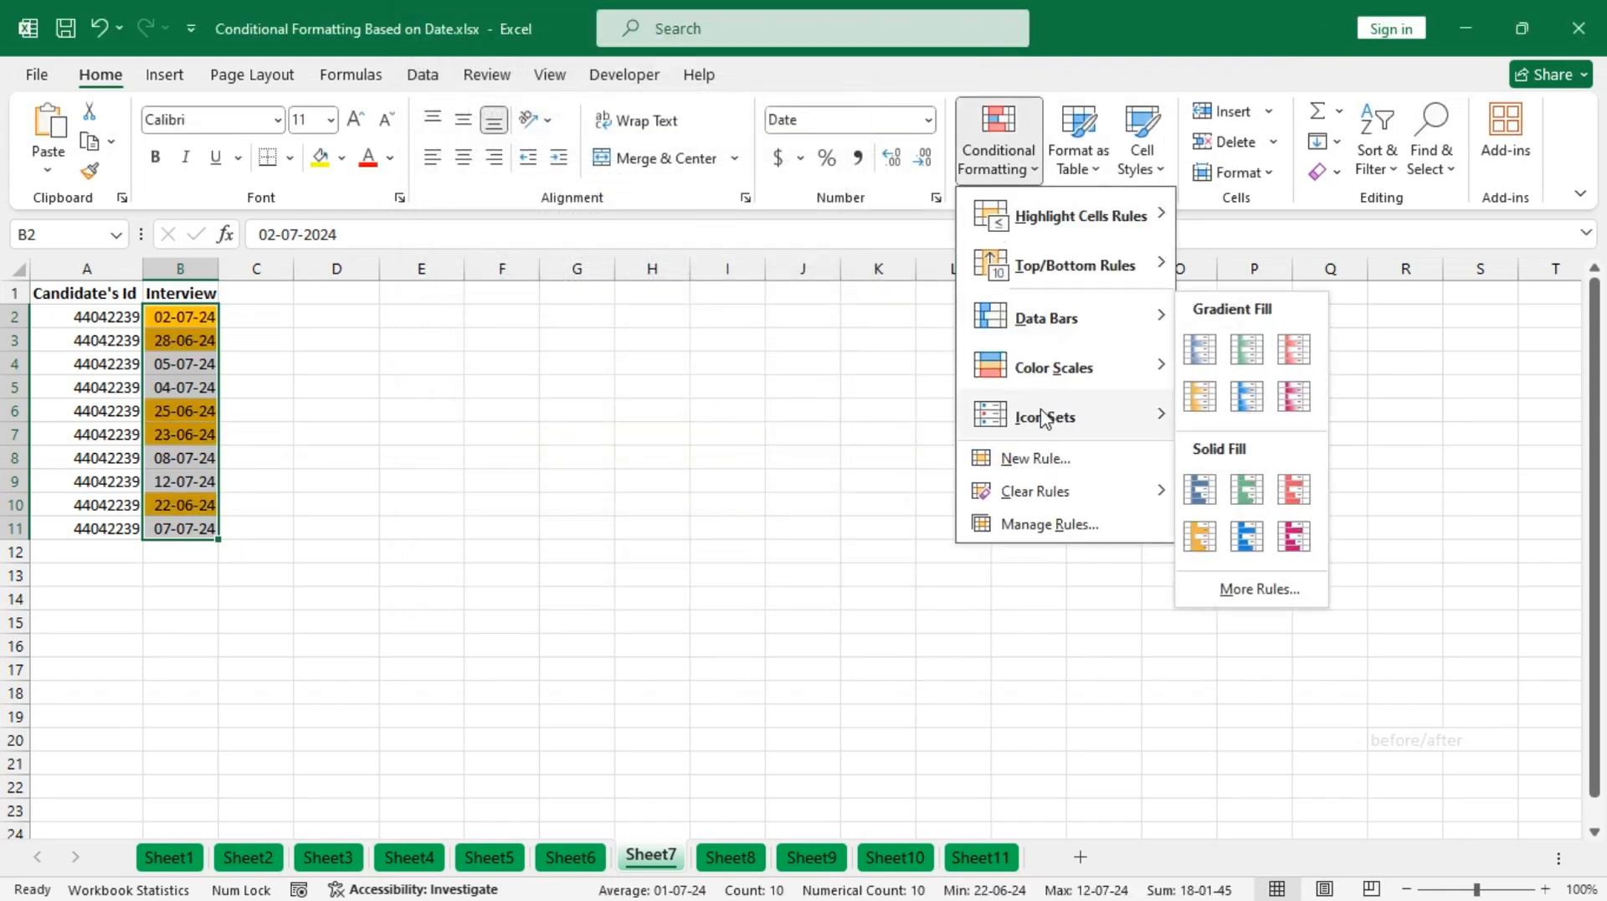
left_click(1044, 456)
left_click(529, 250)
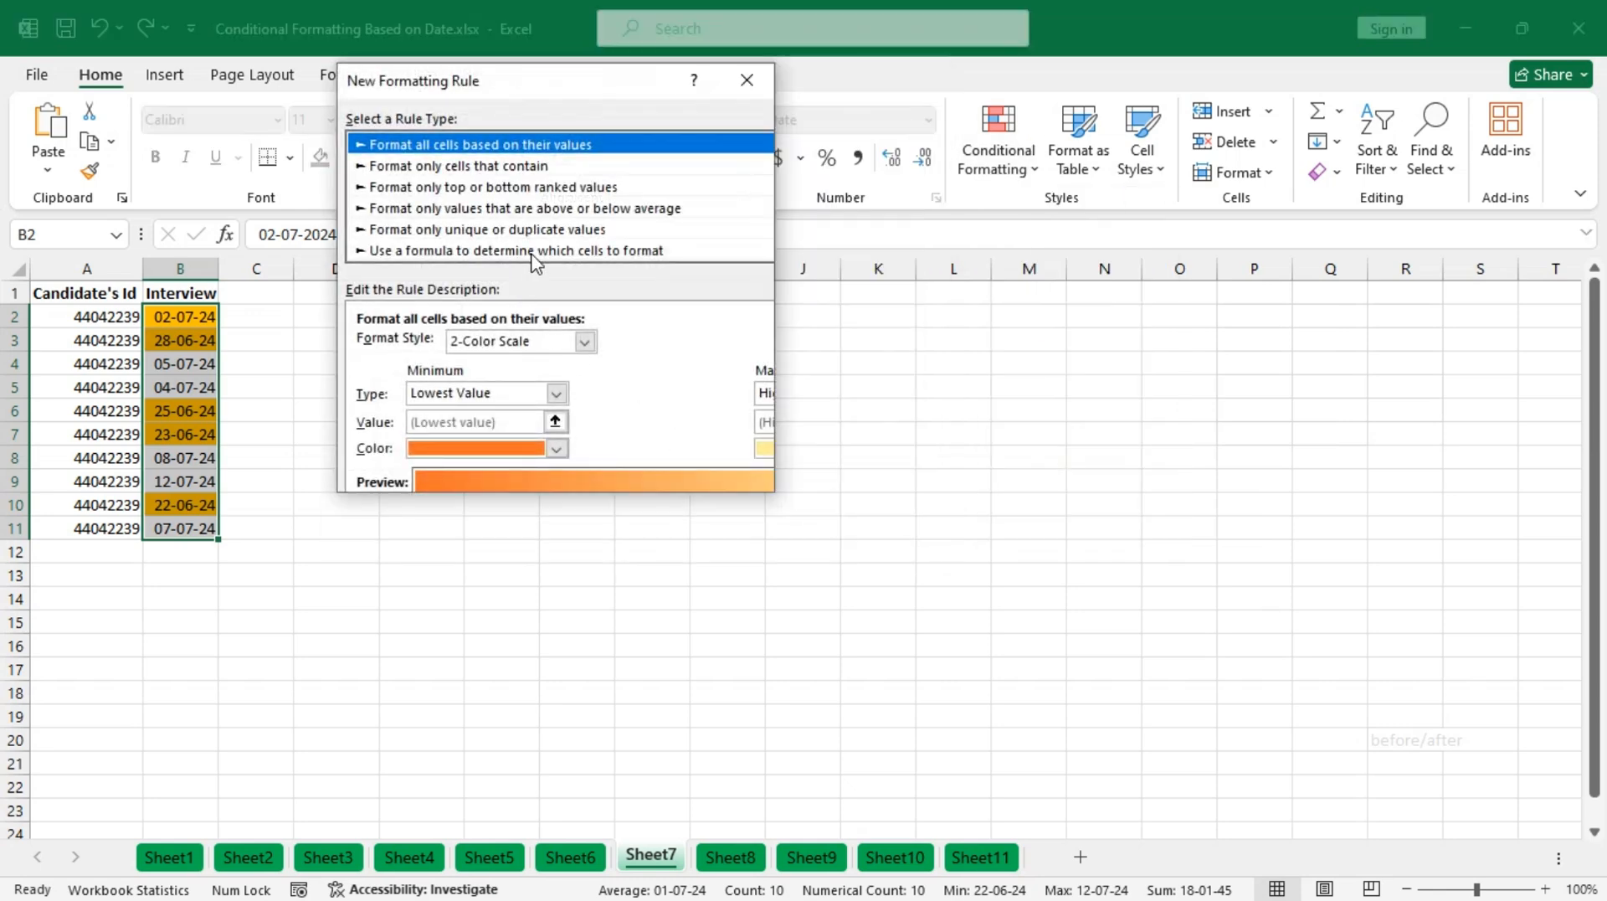
left_click(525, 348)
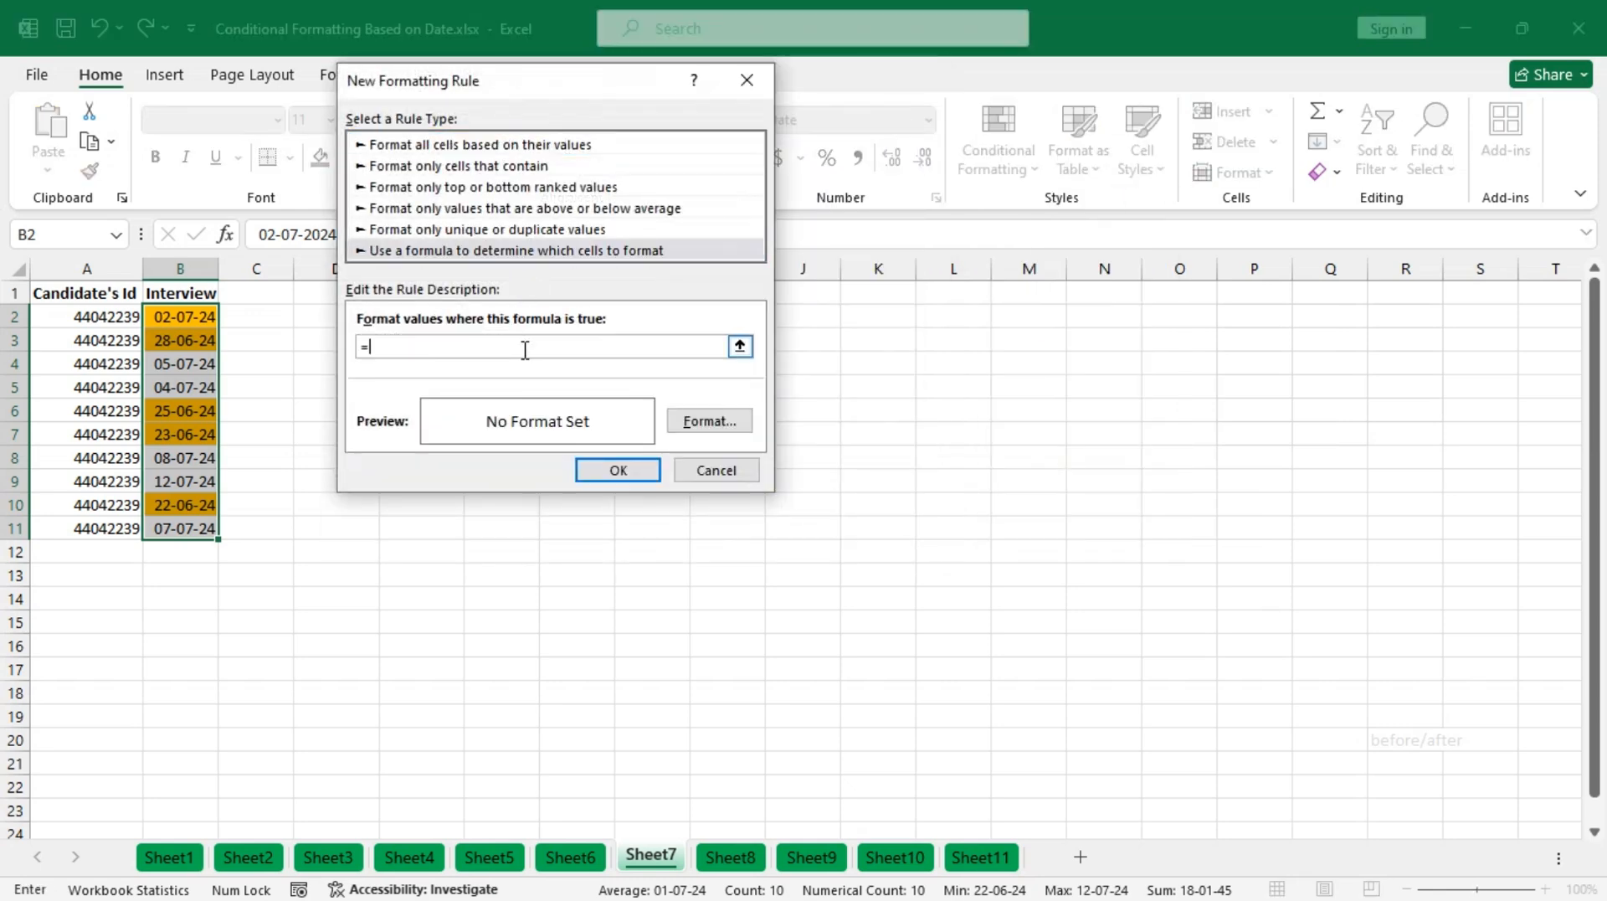
type("=")
left_click(196, 318)
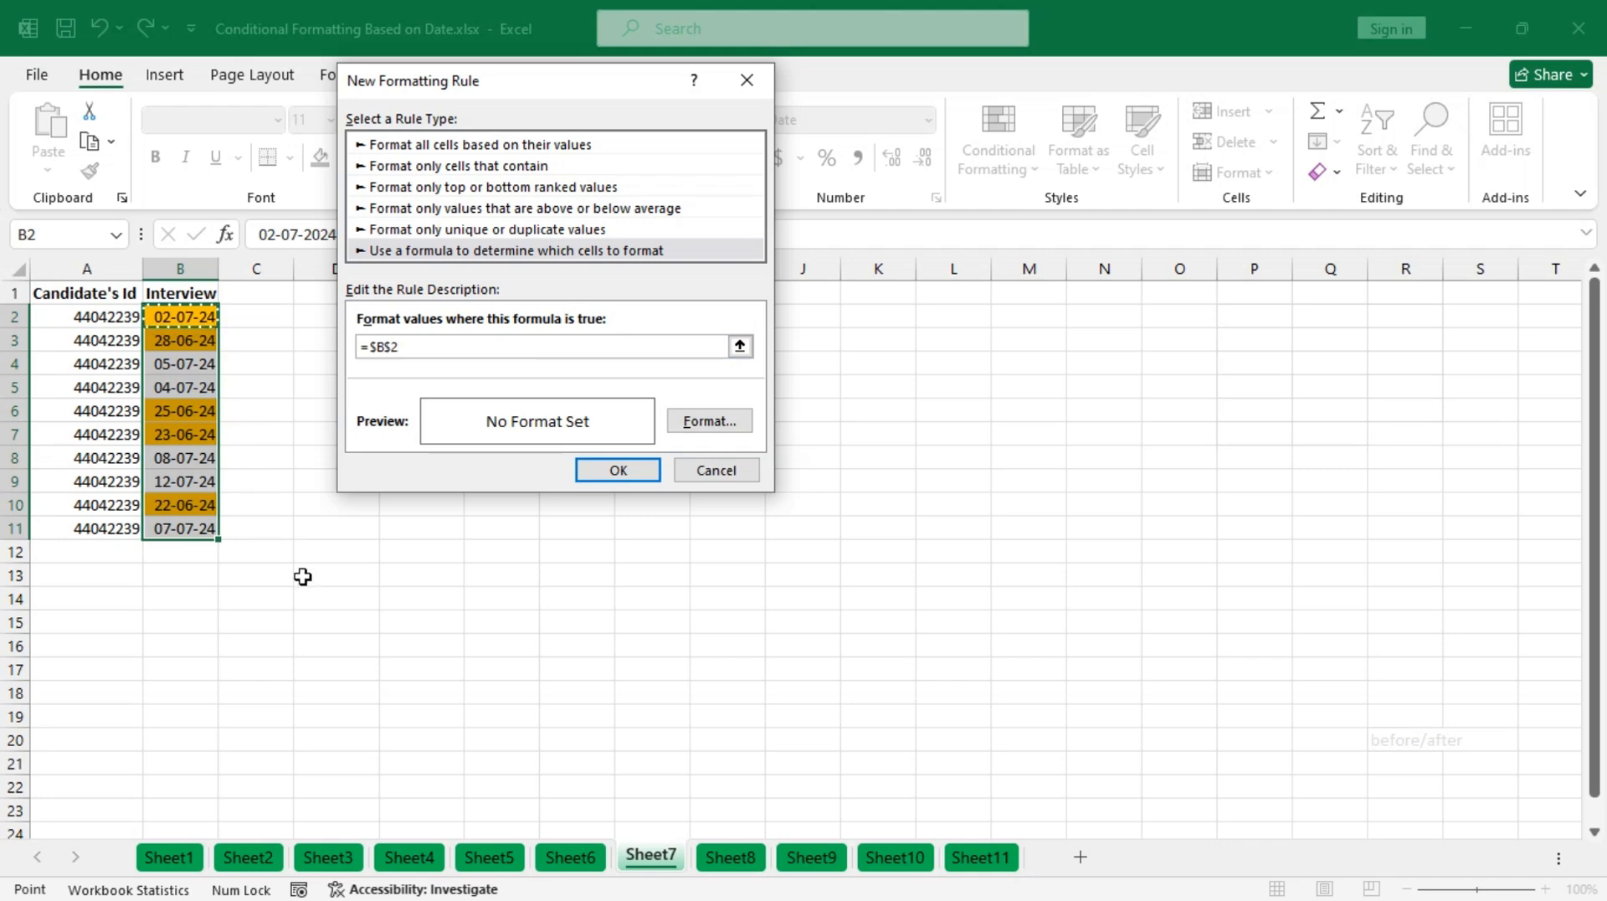
key("F4")
key("F4")
key("F4")
type(">today(")
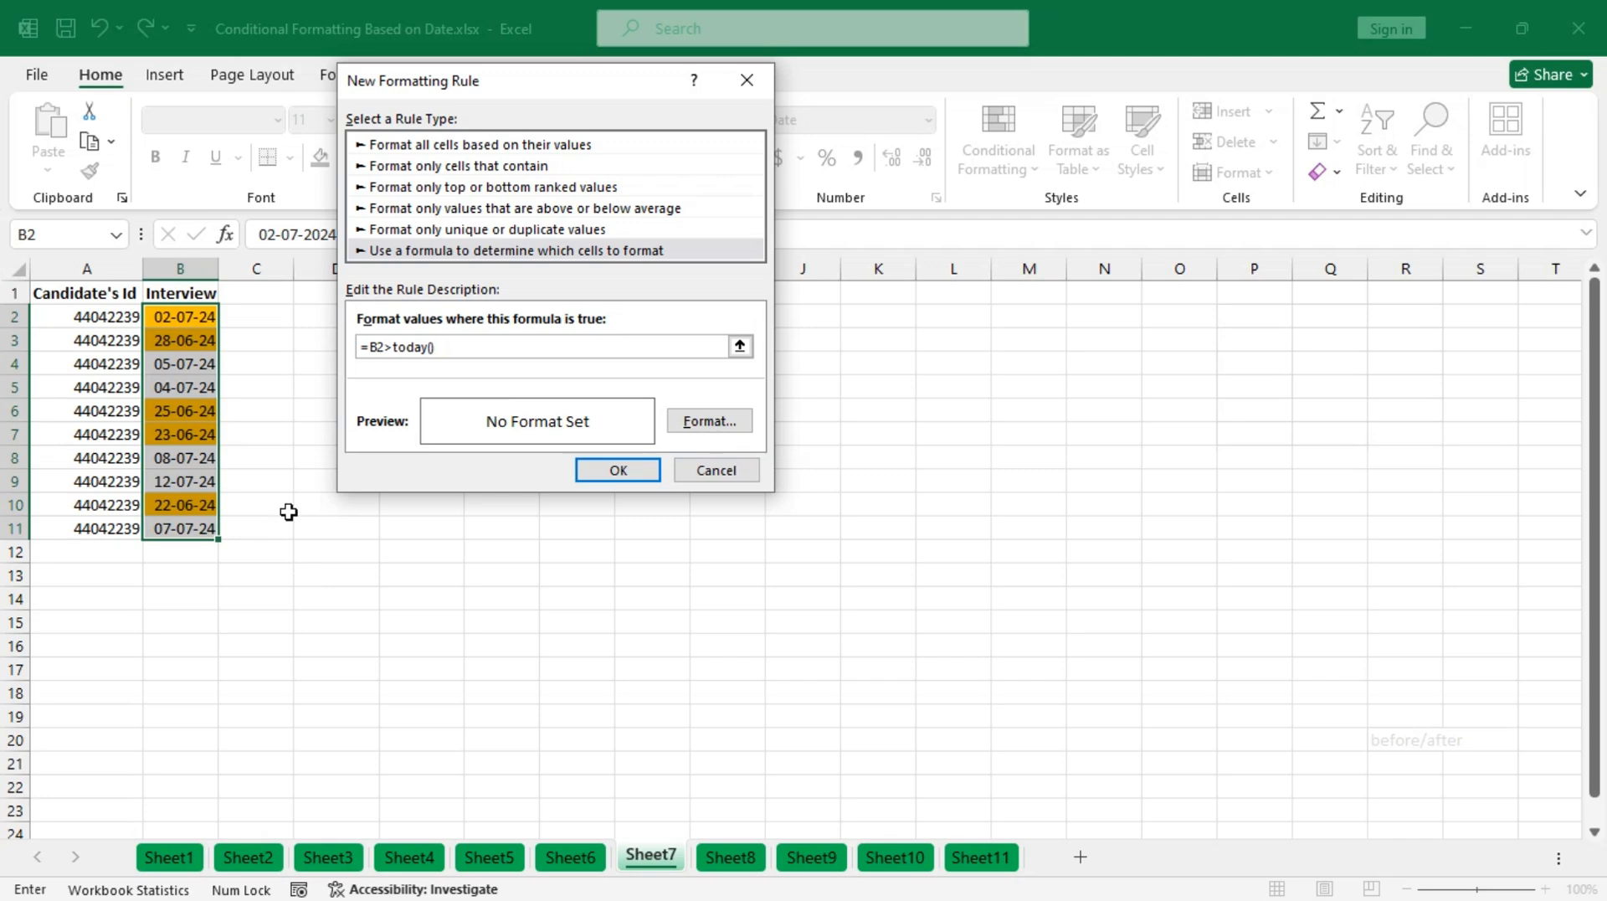
- Give the future-date rule a light green standard-color fill and apply it to the interview dates
left_click(716, 422)
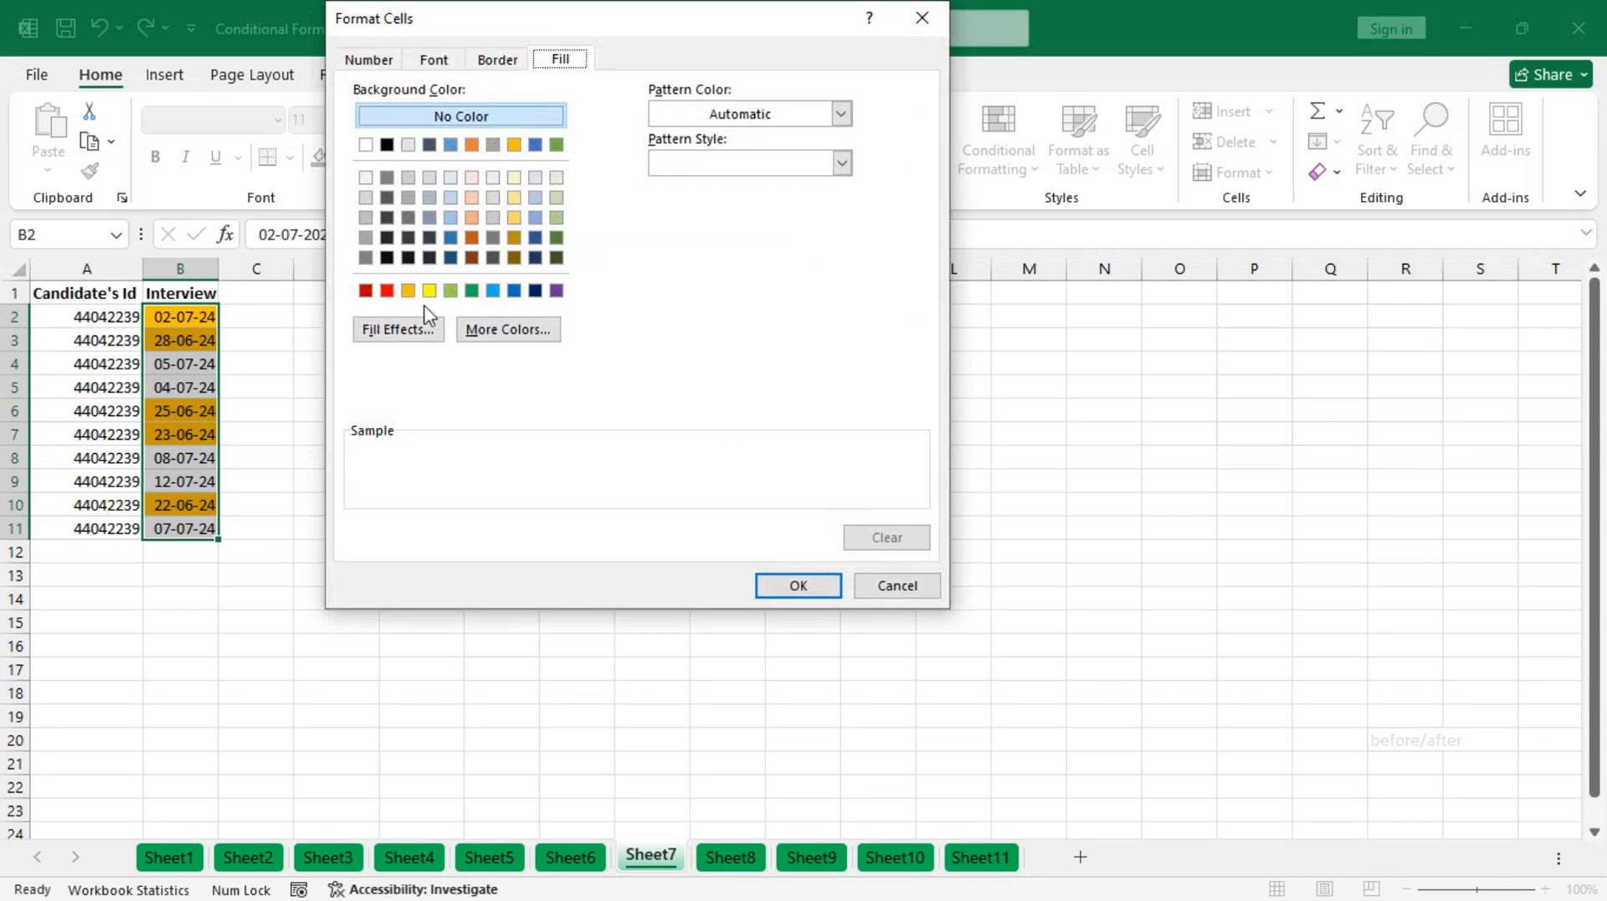
left_click(450, 290)
left_click(783, 586)
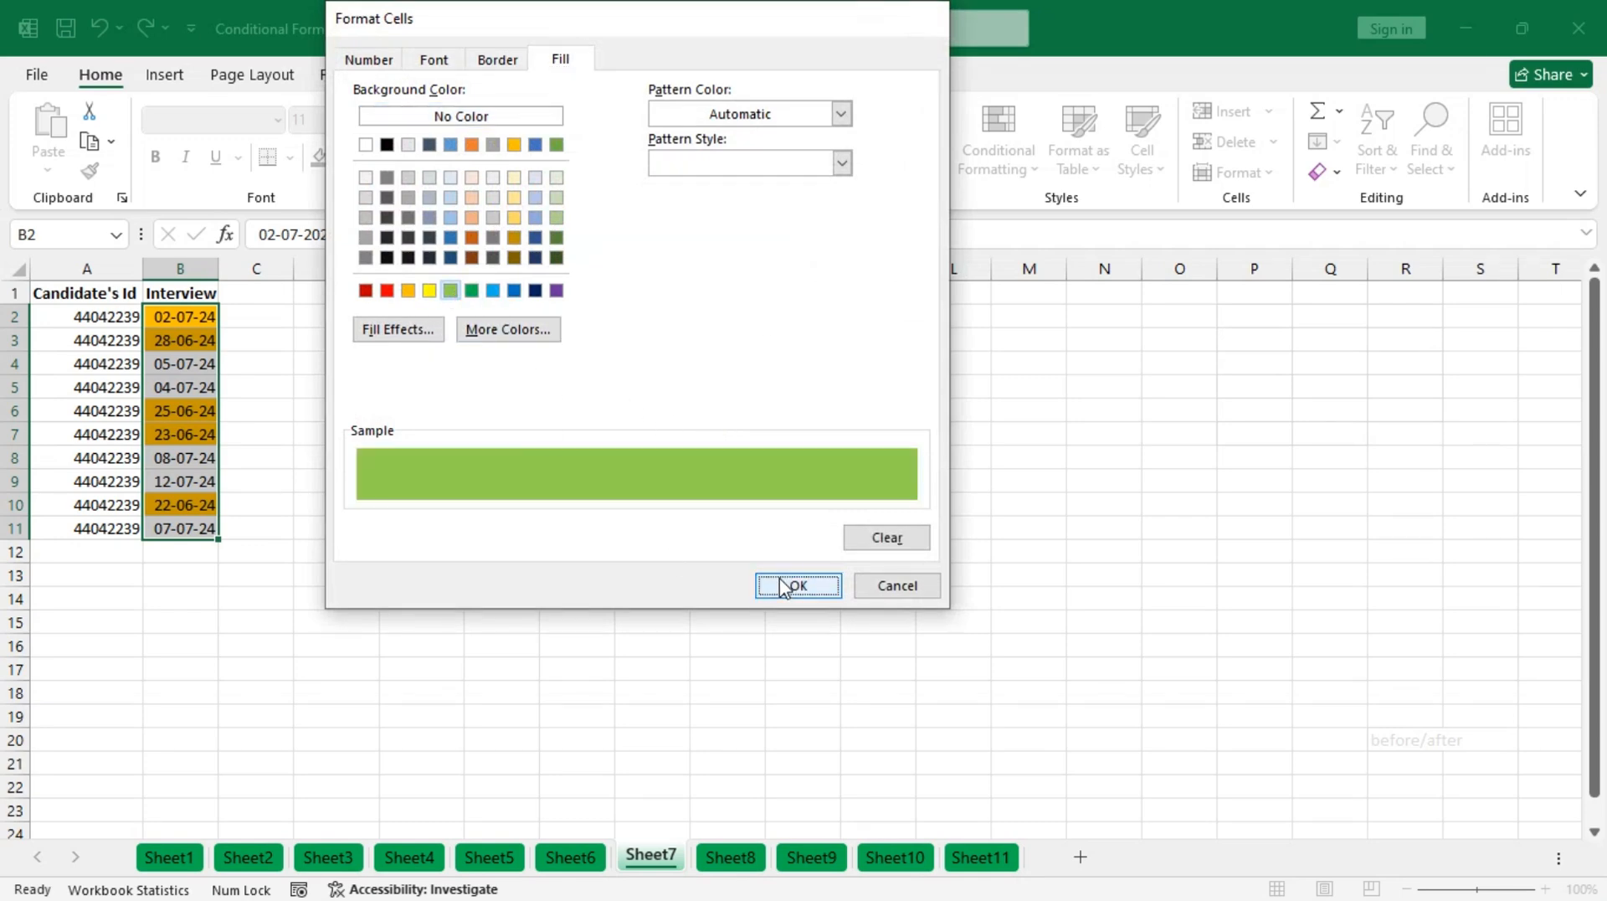
left_click(621, 470)
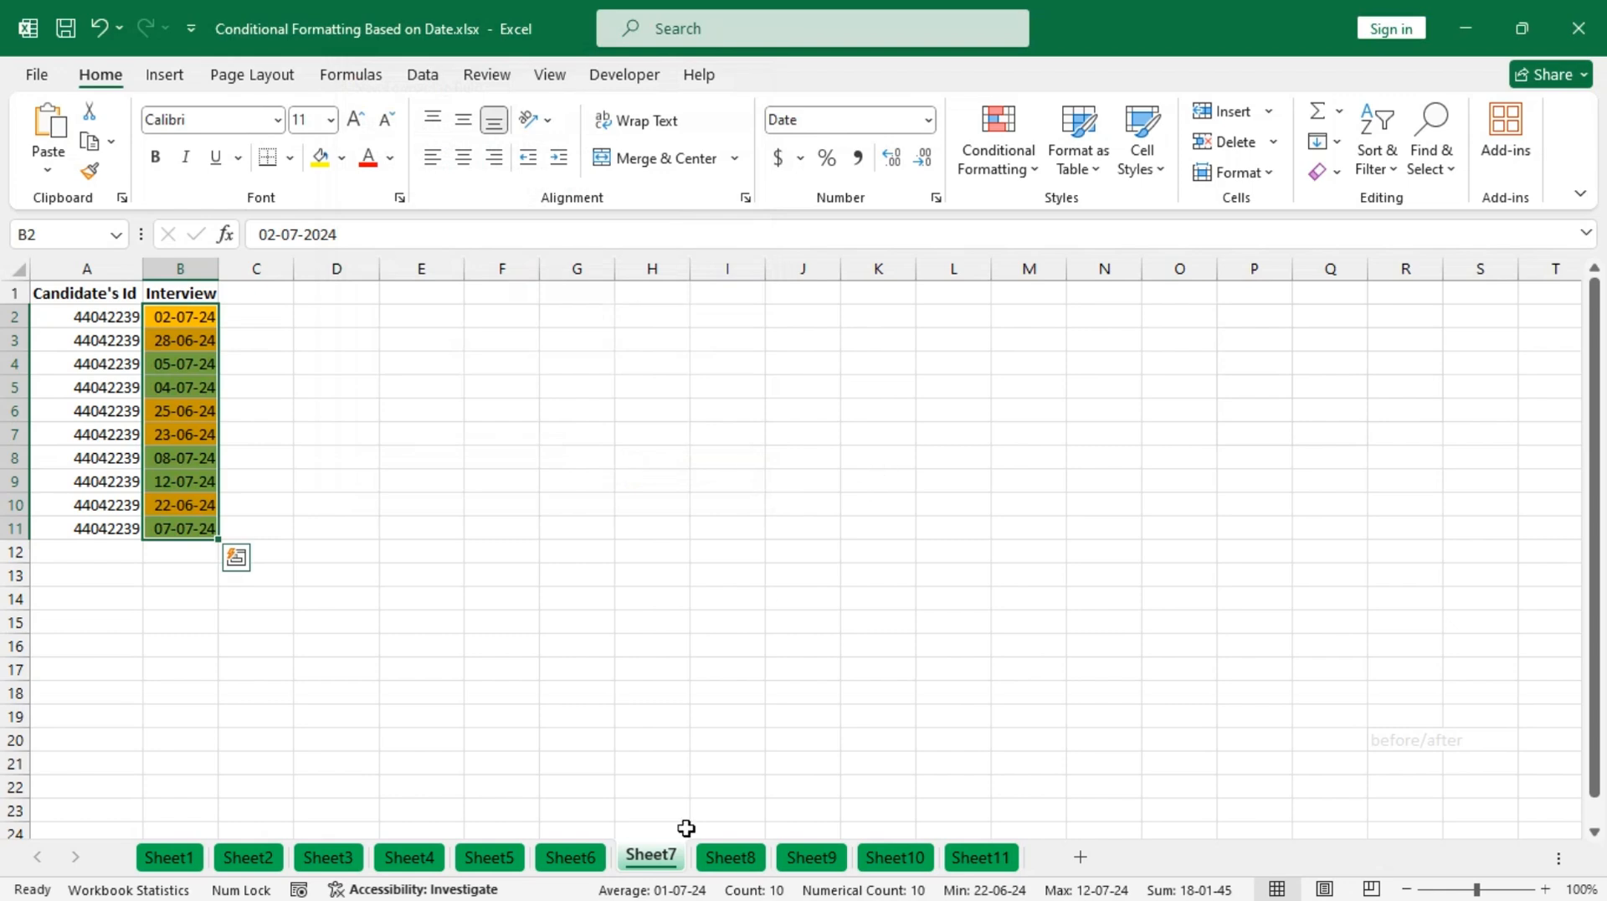
- On Sheet8, start a formula-based conditional formatting rule for the payment deadlines in B2:B20 and begin its formula with an equals sign
left_click(733, 855)
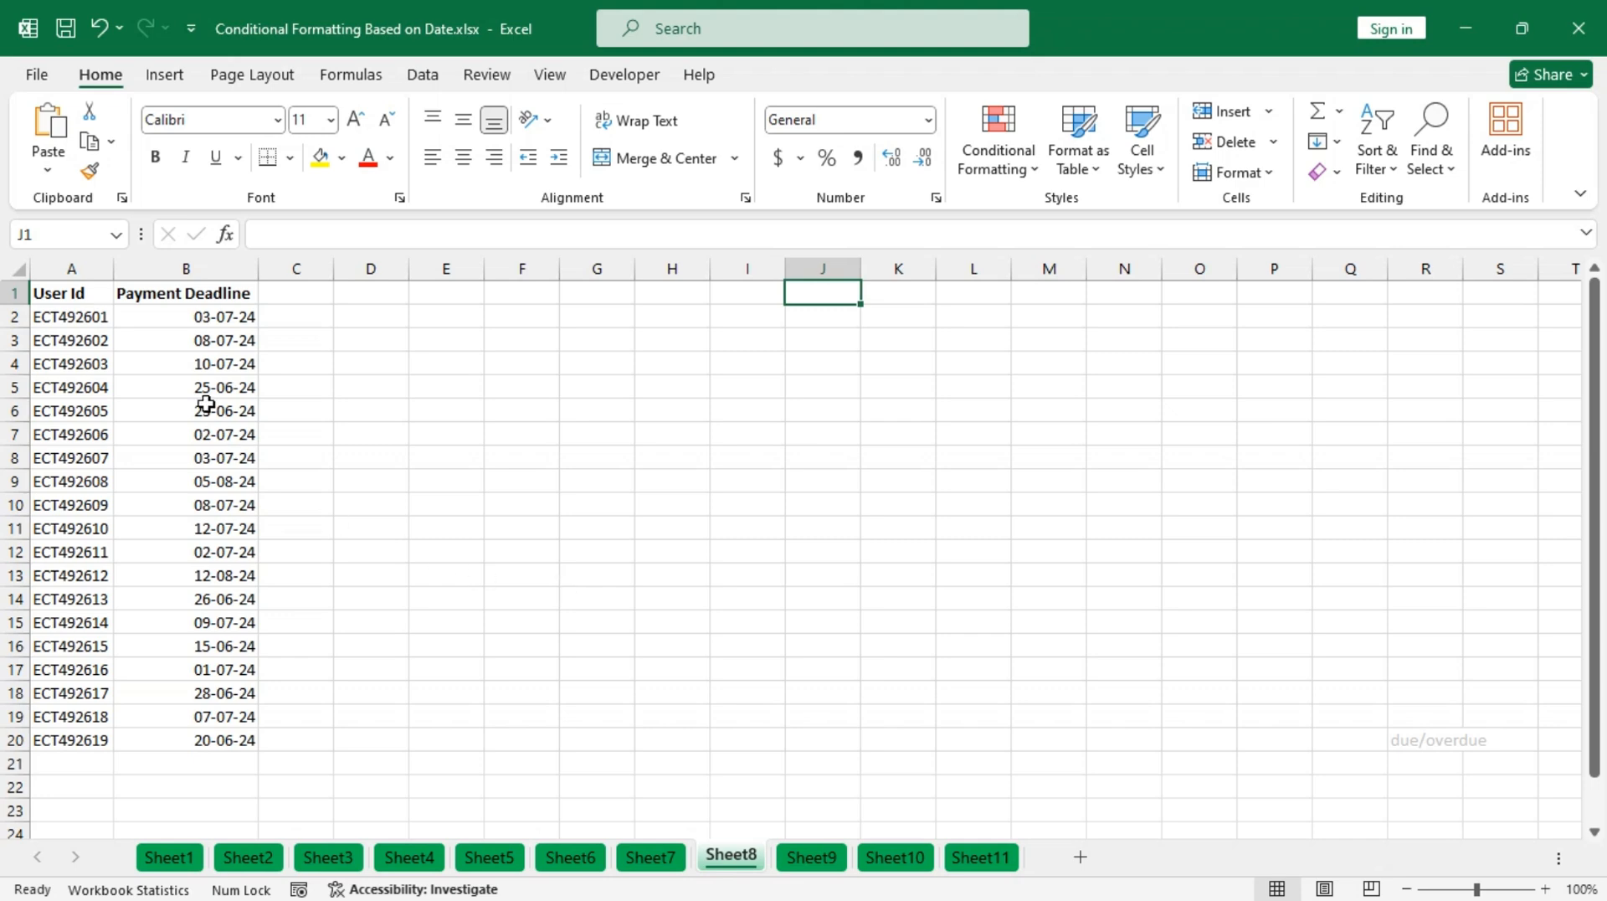
left_click_drag(194, 319, 187, 746)
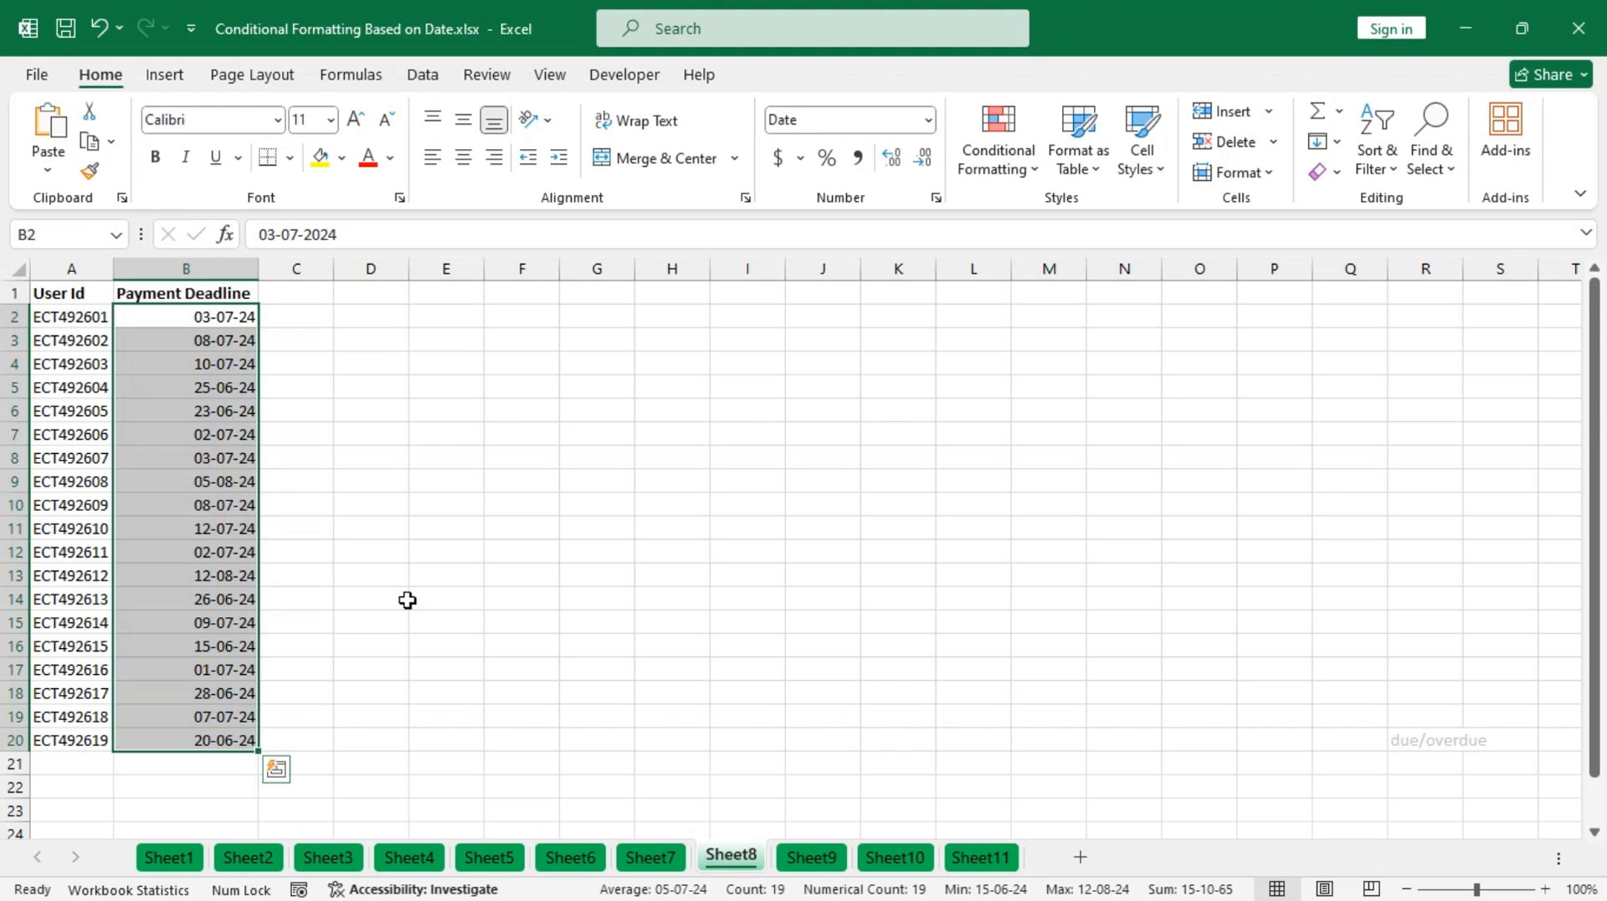
left_click(980, 167)
left_click(1030, 458)
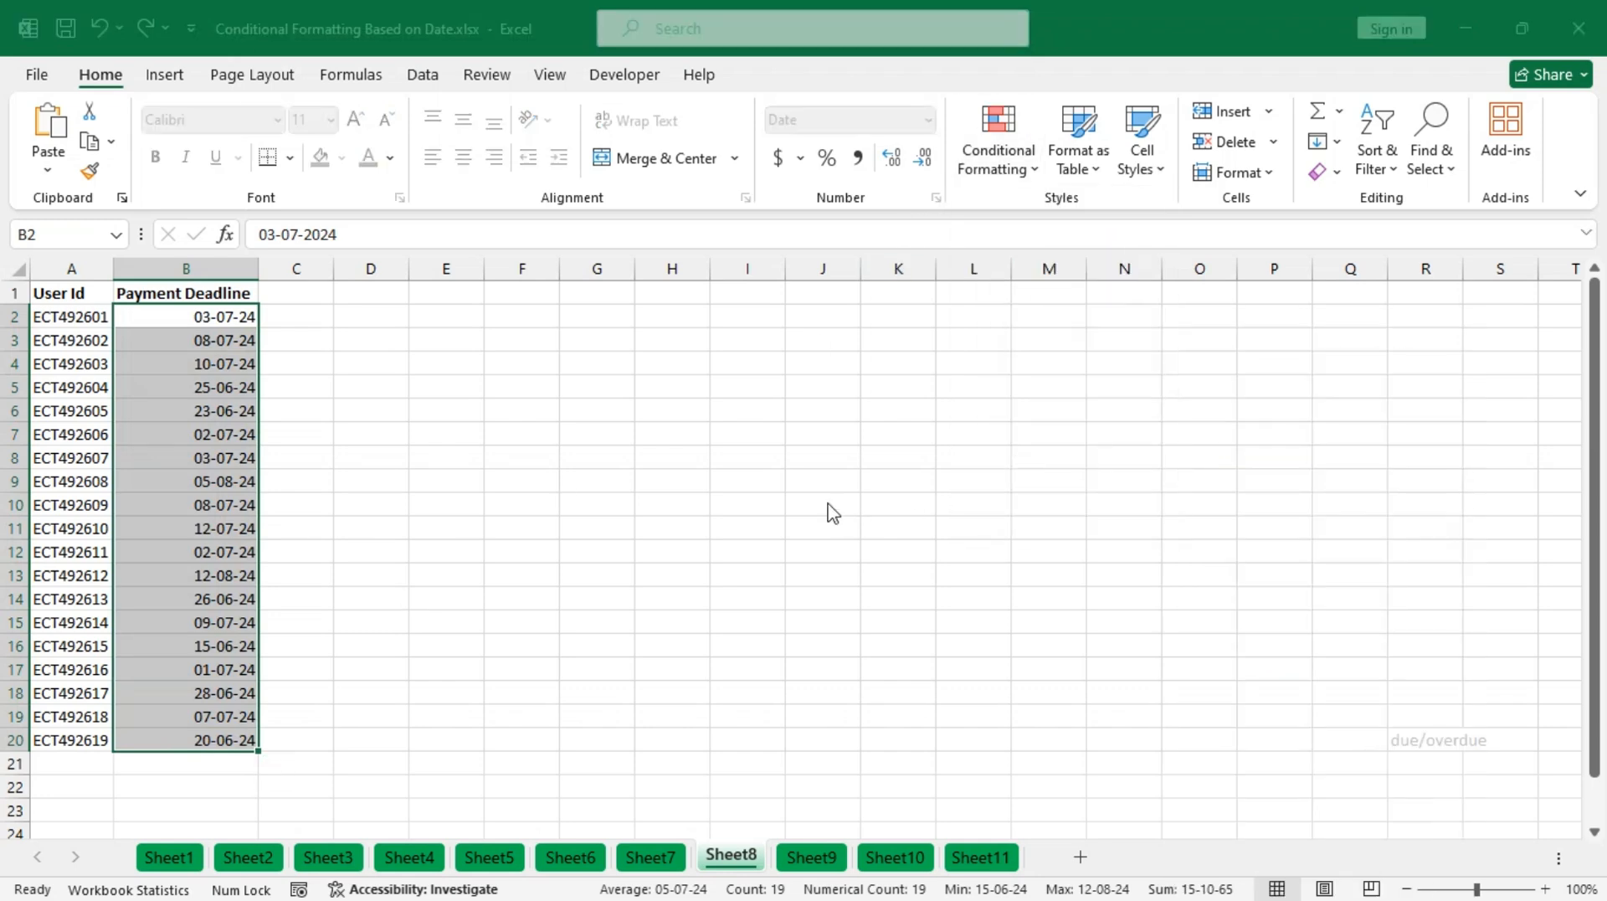
left_click(444, 225)
left_click(472, 320)
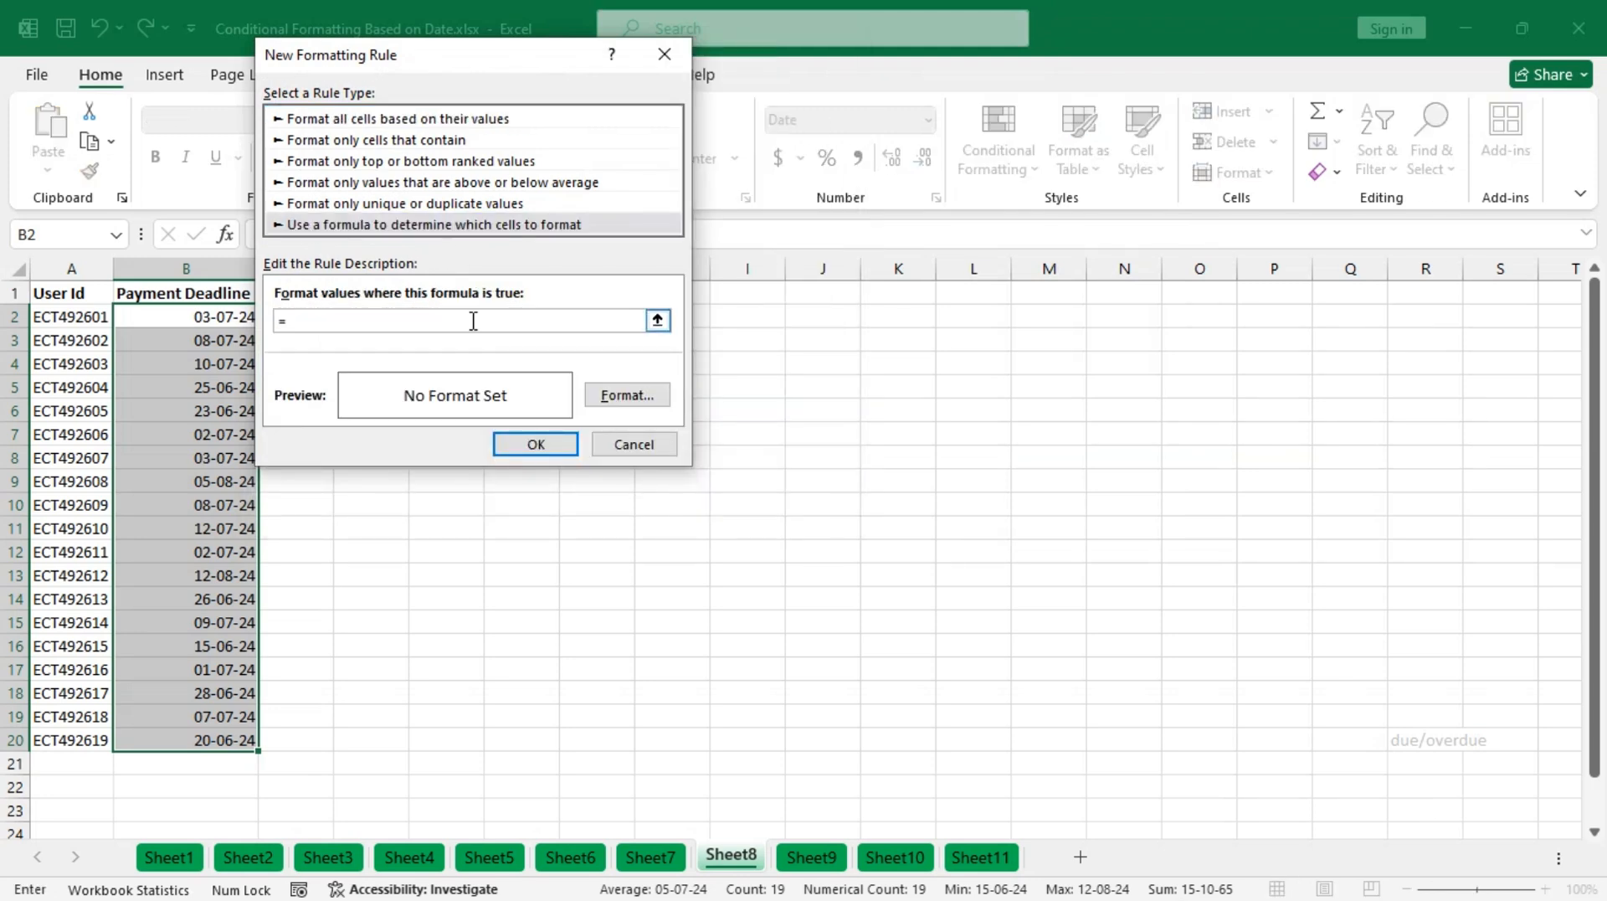
left_click(198, 316)
key("BackSpace")
key("BackSpace")
key("BackSpace")
key("BackSpace")
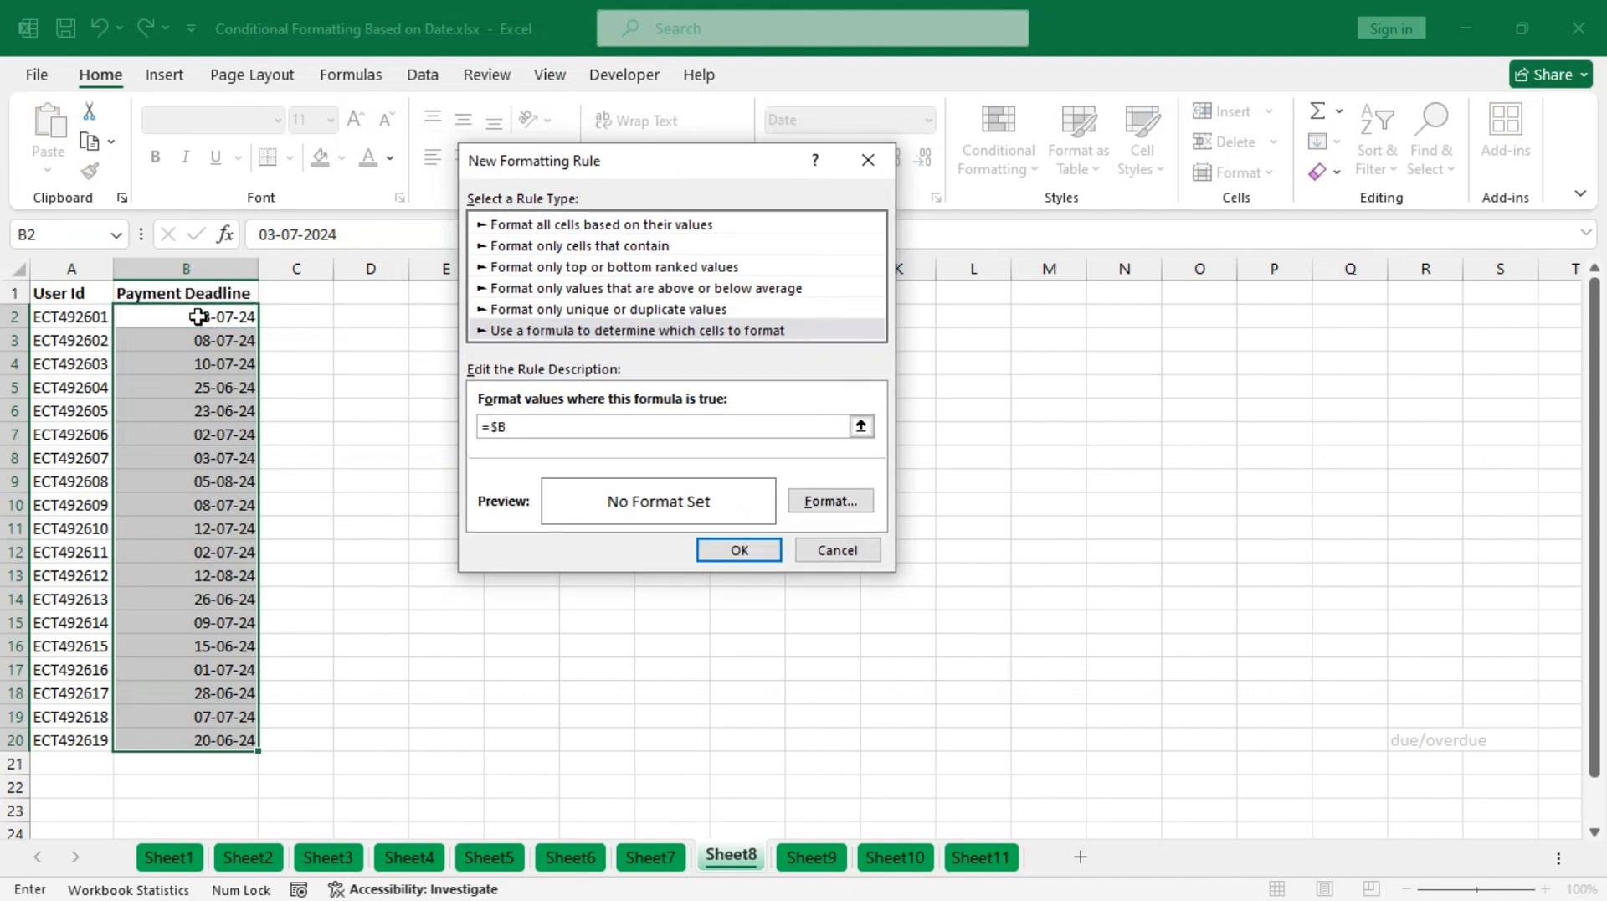
- Begin the due-date rule's formula as =and(B2>today(), with a relative reference to the first payment deadline
type("and(")
left_click(198, 316)
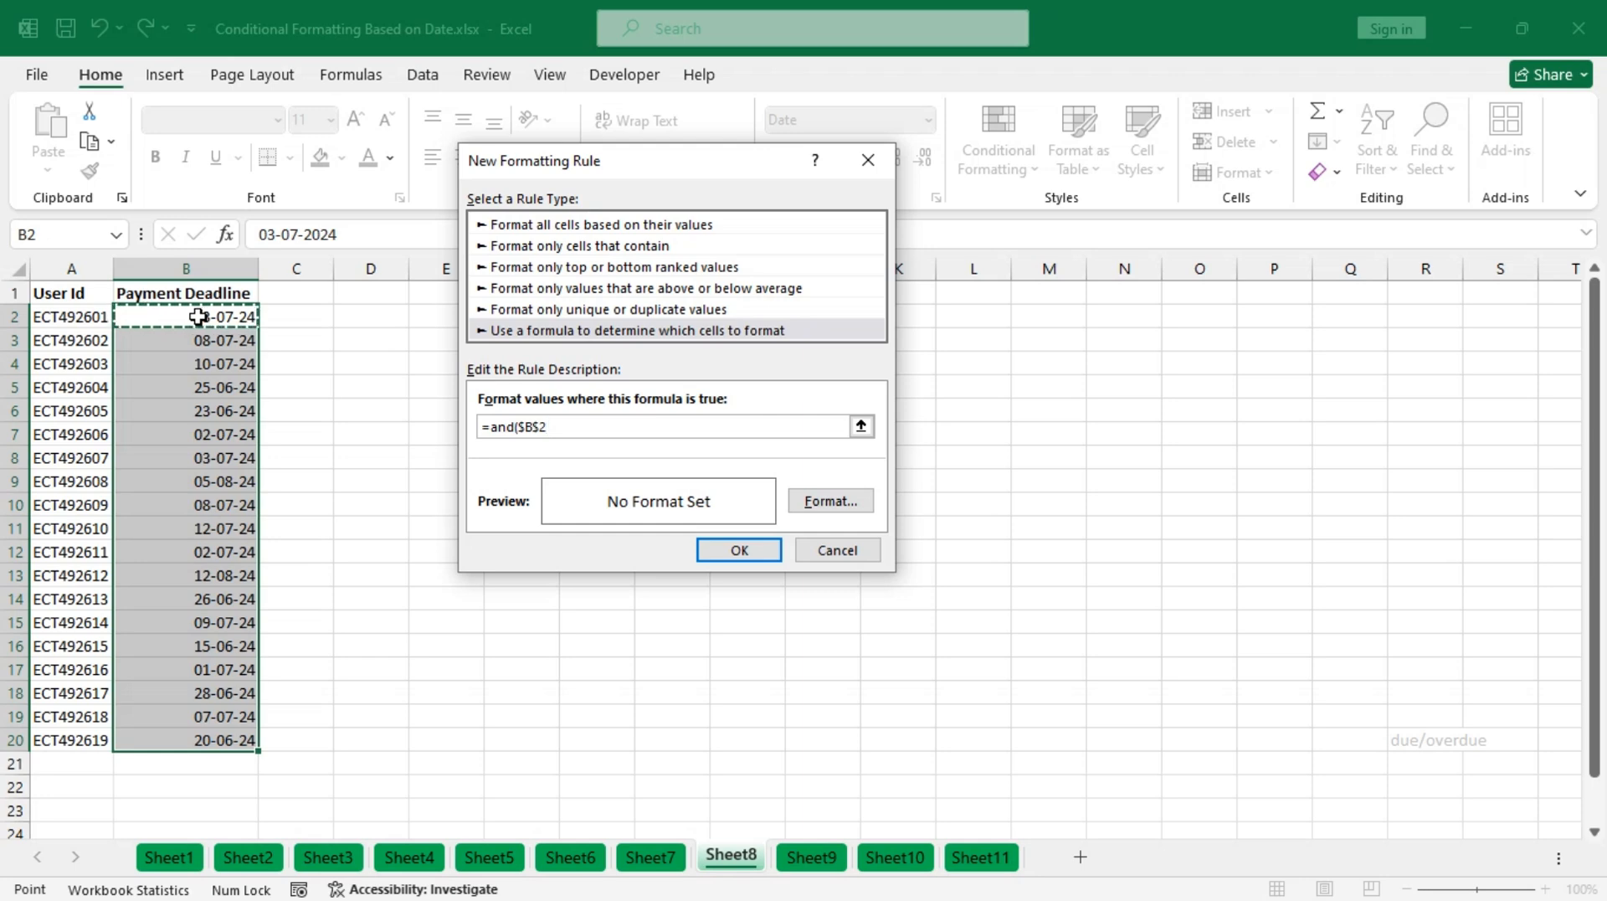
key("F4")
key("F4")
key("F4")
type(">today(),")
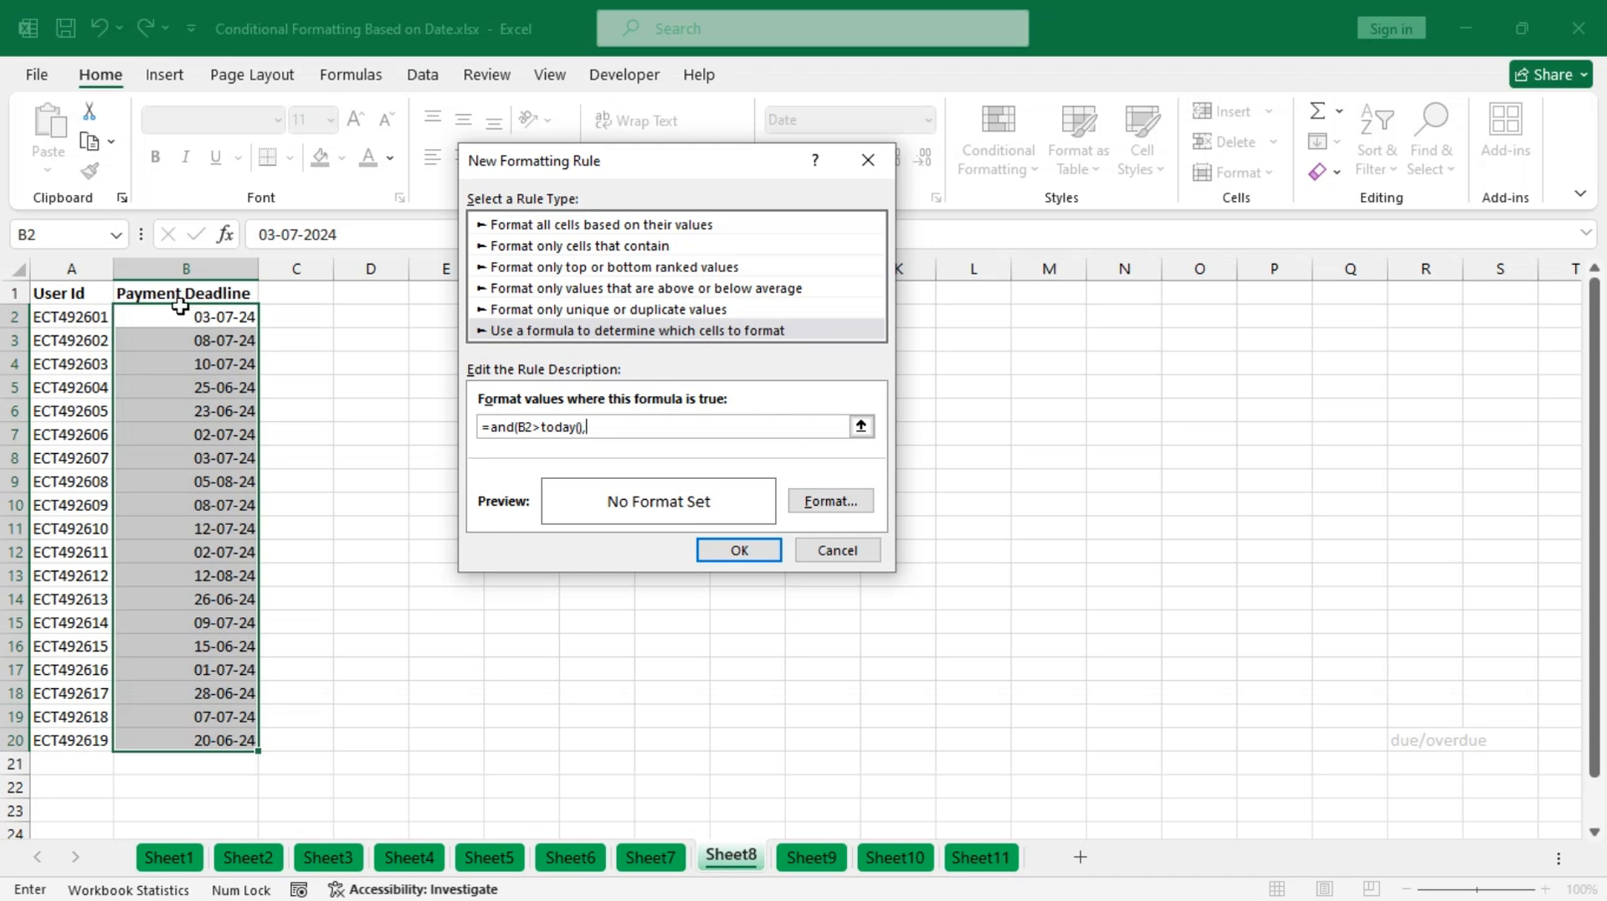
- Add the second AND condition B2<=today()+7 to the rule formula, using a relative reference
left_click(198, 317)
key("F4")
key("F4")
key("F4")
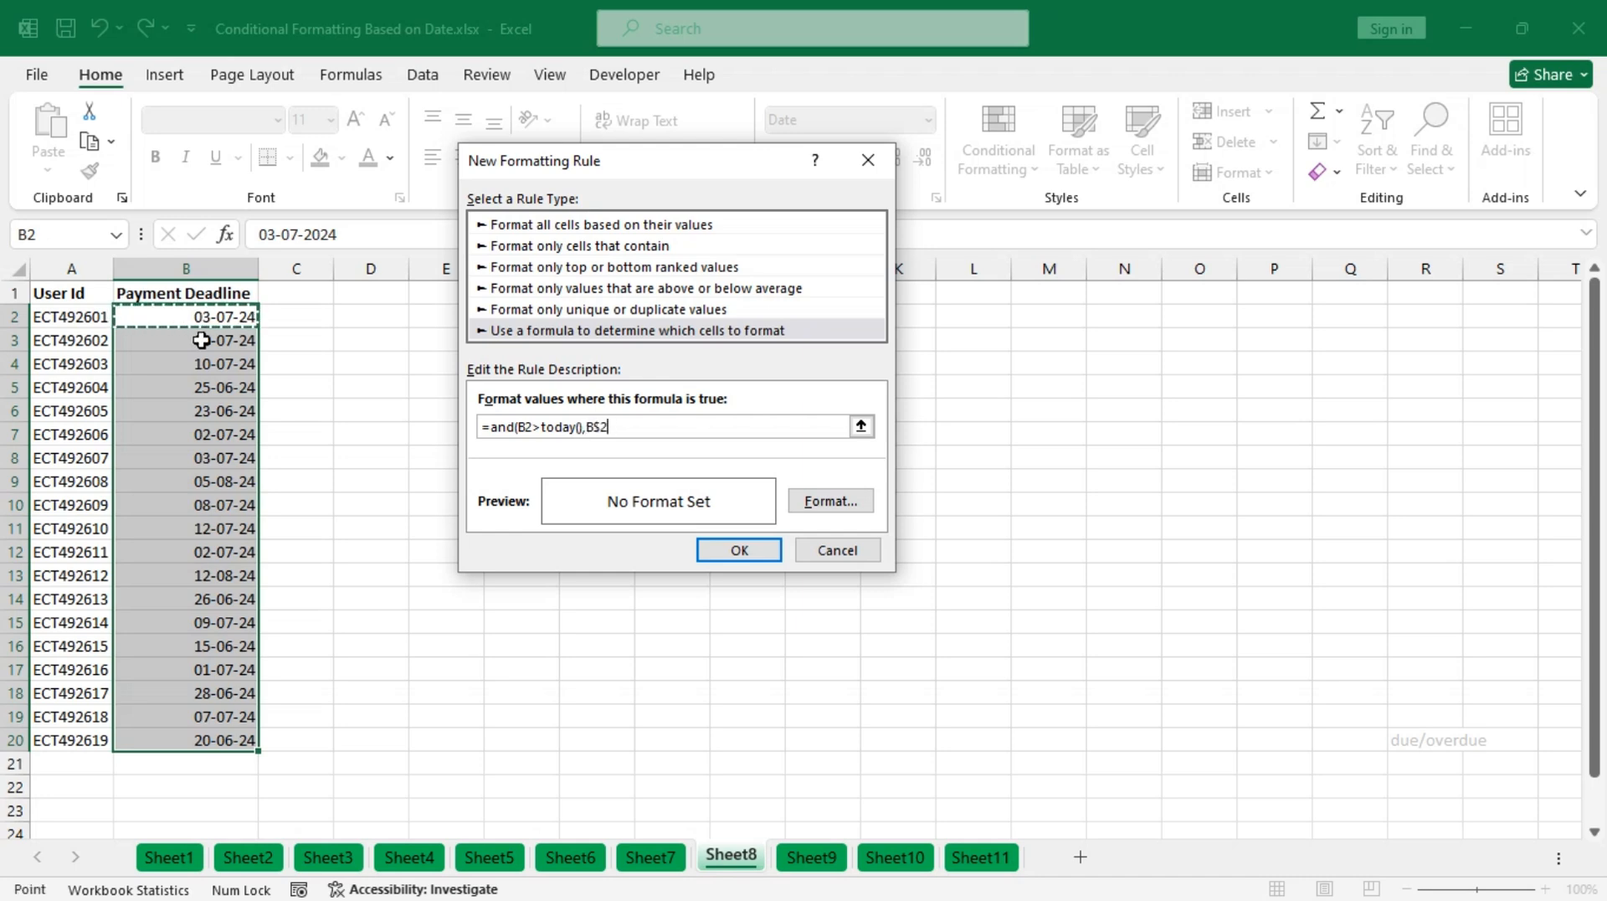
type("<")
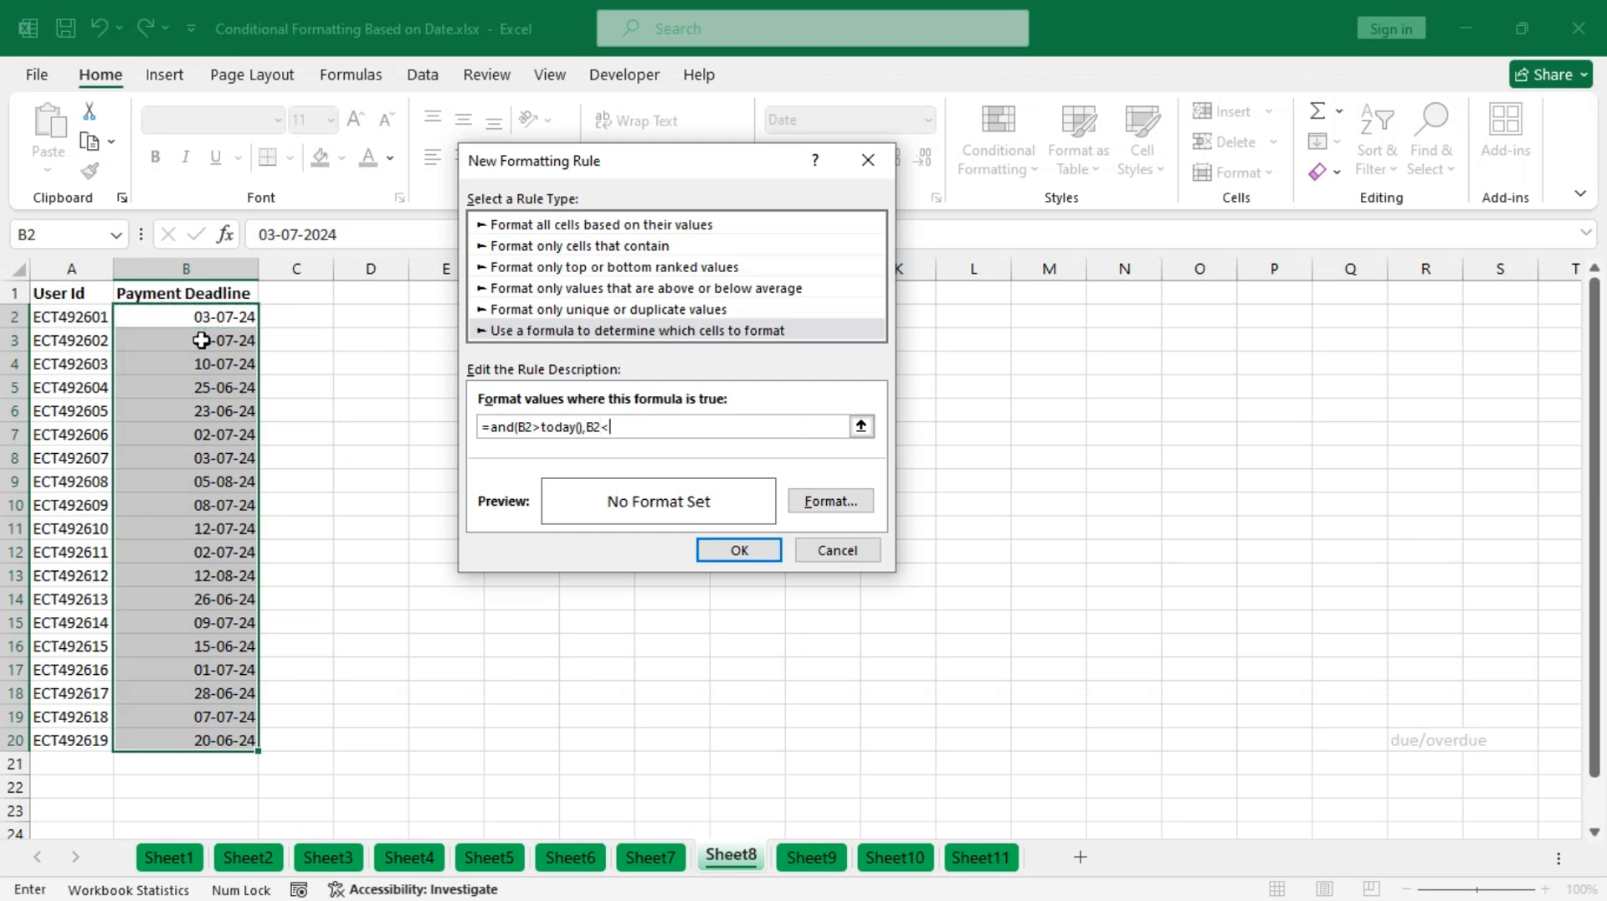
type("today()+7")
left_click(612, 426)
type("=")
left_click(719, 424)
- Give the due-within-seven-days rule a light green standard-color fill and apply it to the payment deadlines
left_click(828, 501)
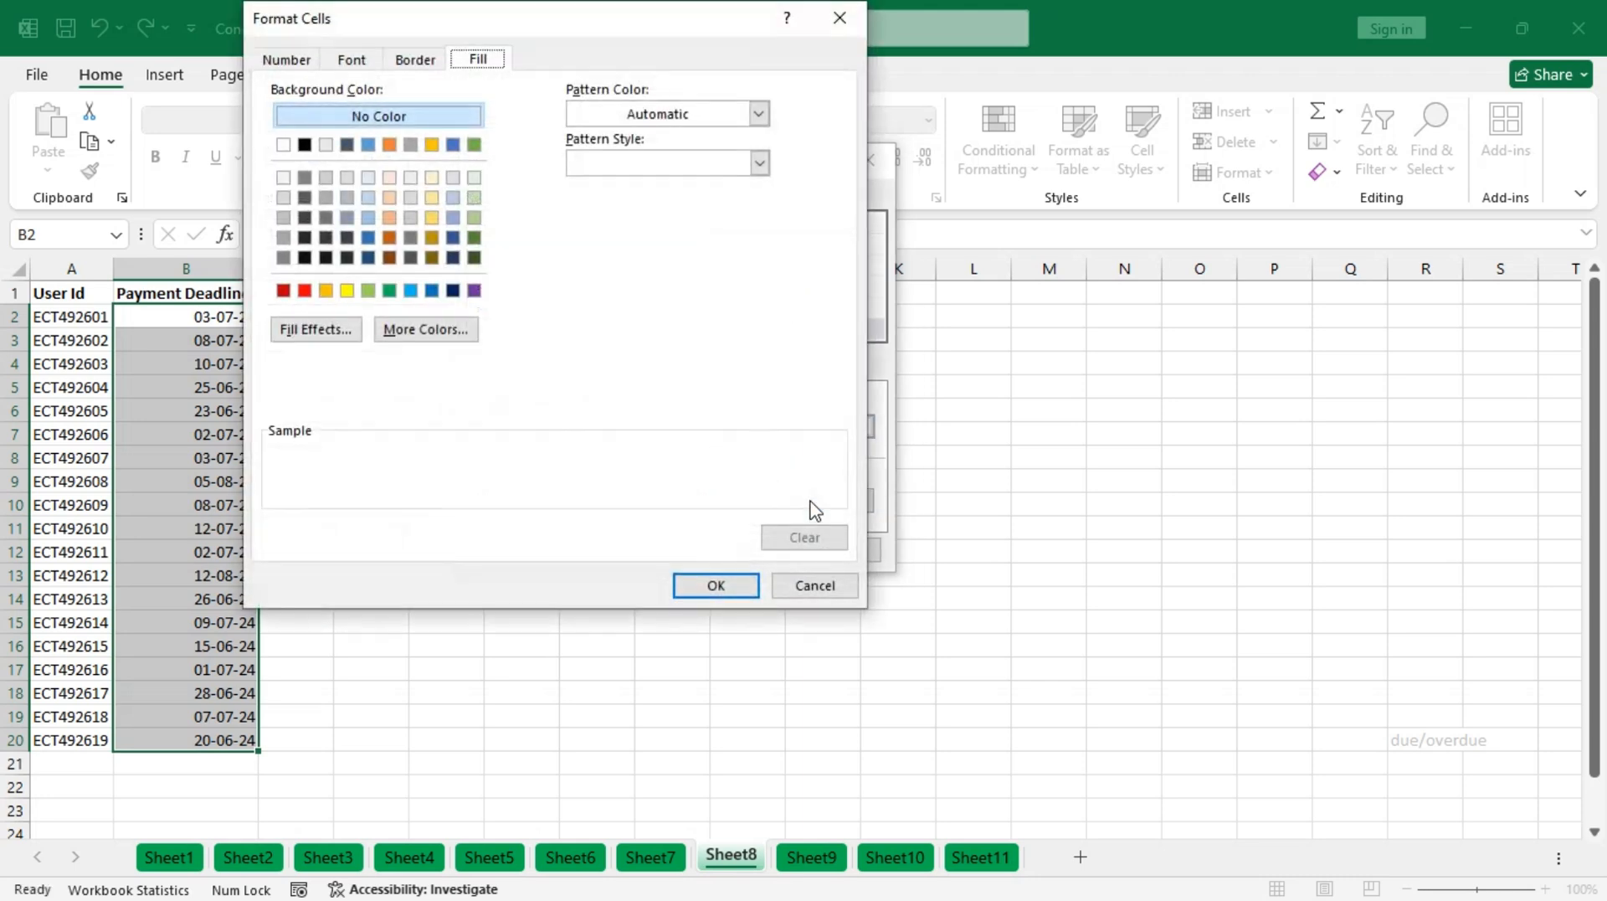
left_click(368, 291)
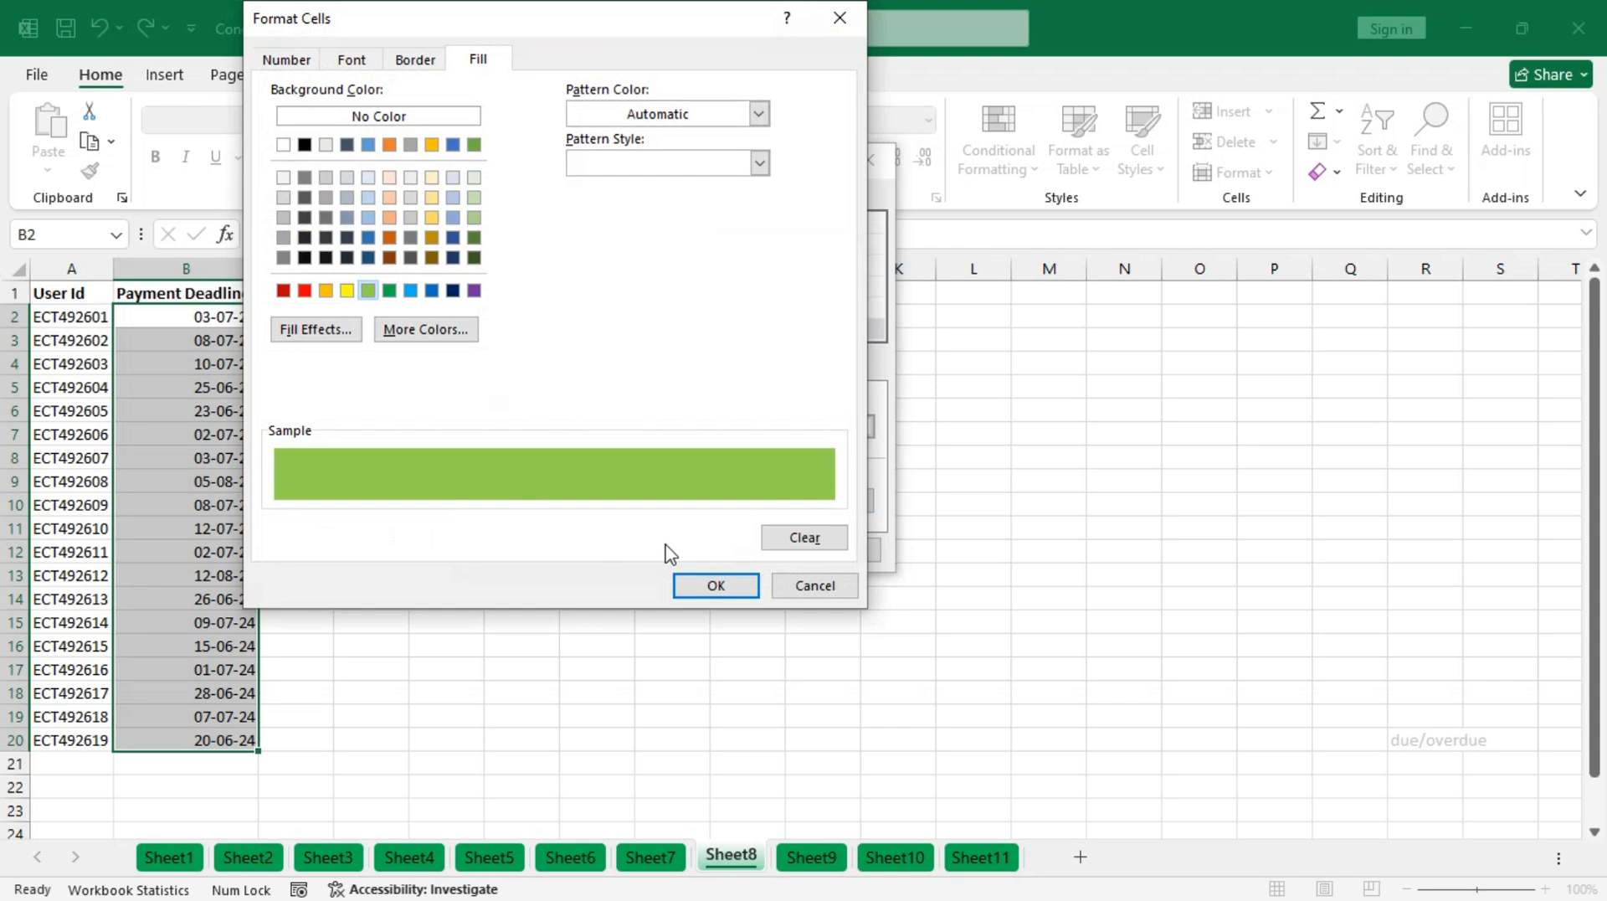
left_click(715, 585)
left_click(736, 549)
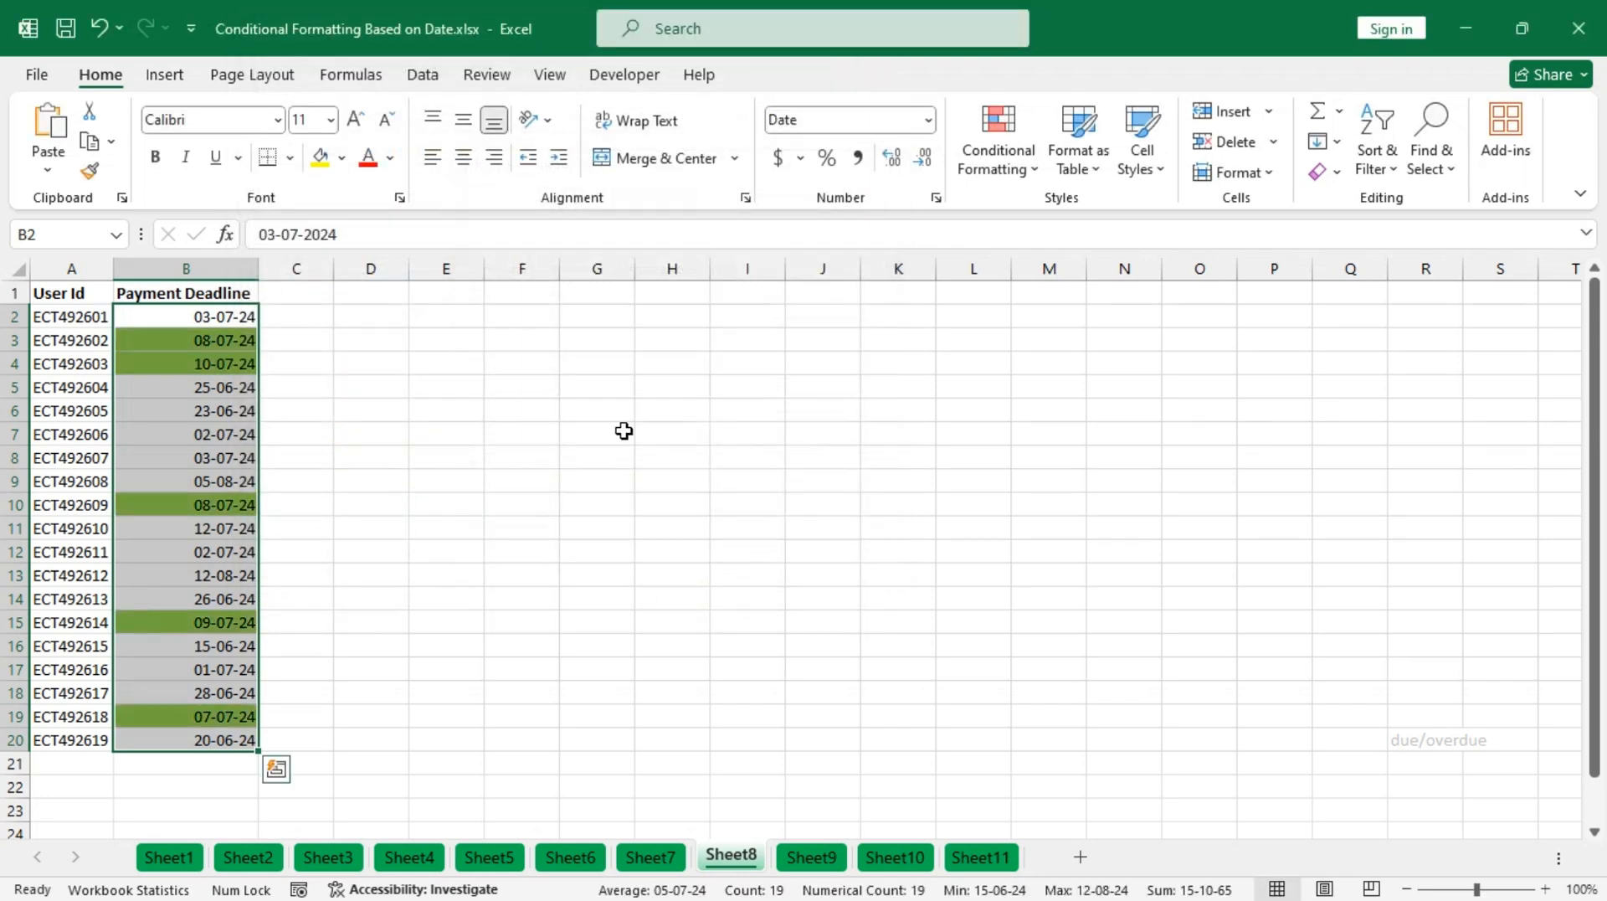
- Create a second formula-based rule for the payment deadlines with the formula =B2<today()-7, using a relative reference
left_click(996, 163)
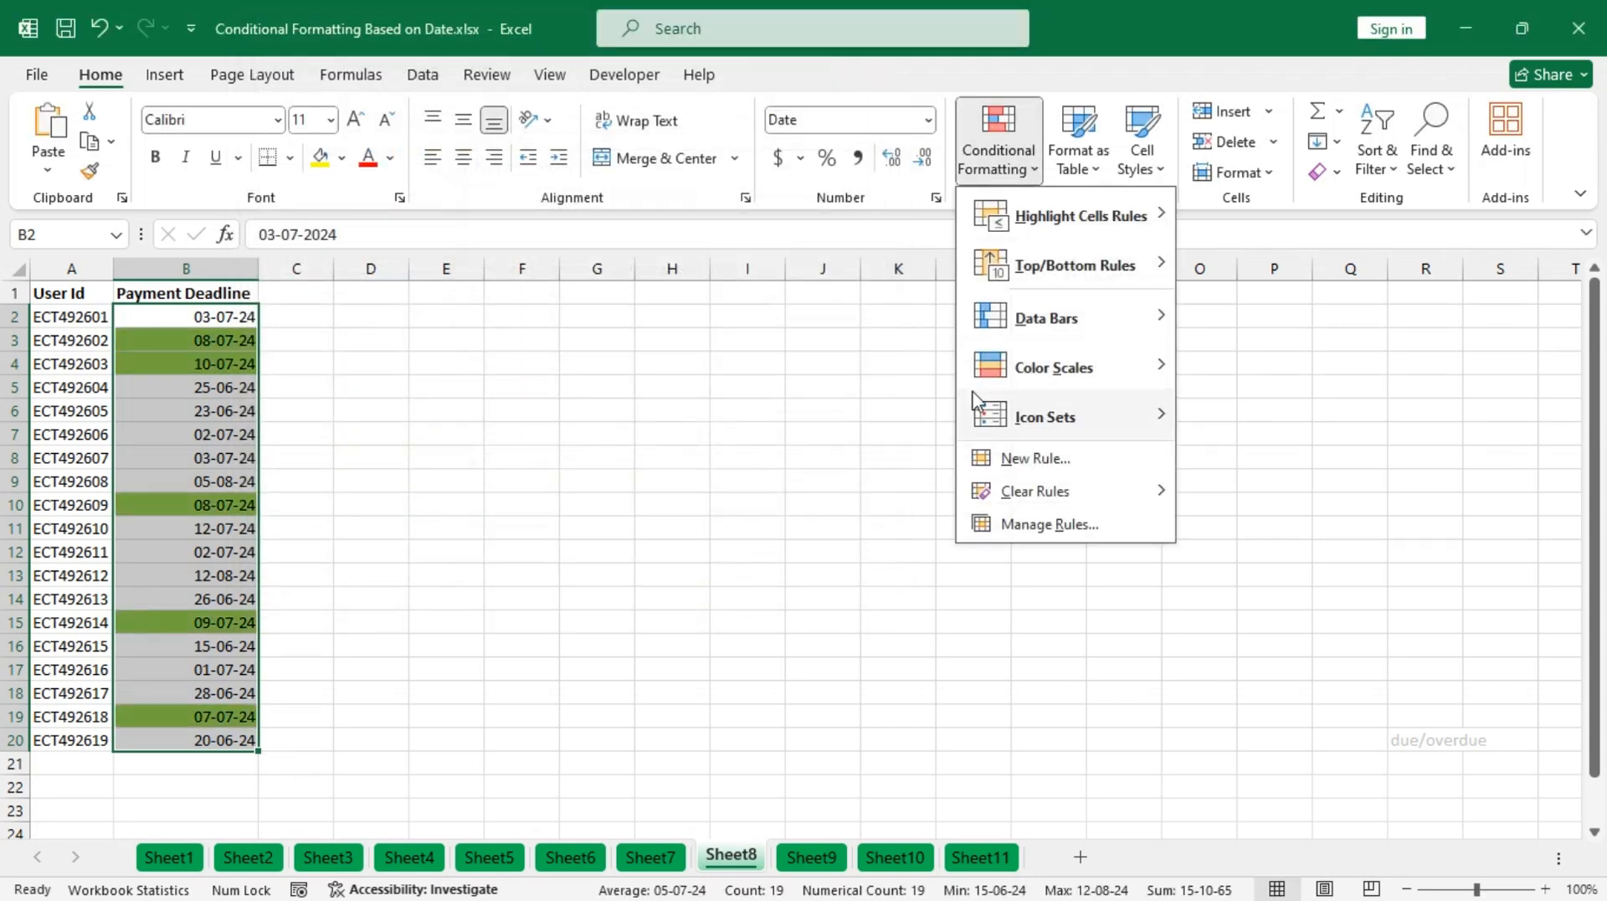
mouse_move(974, 402)
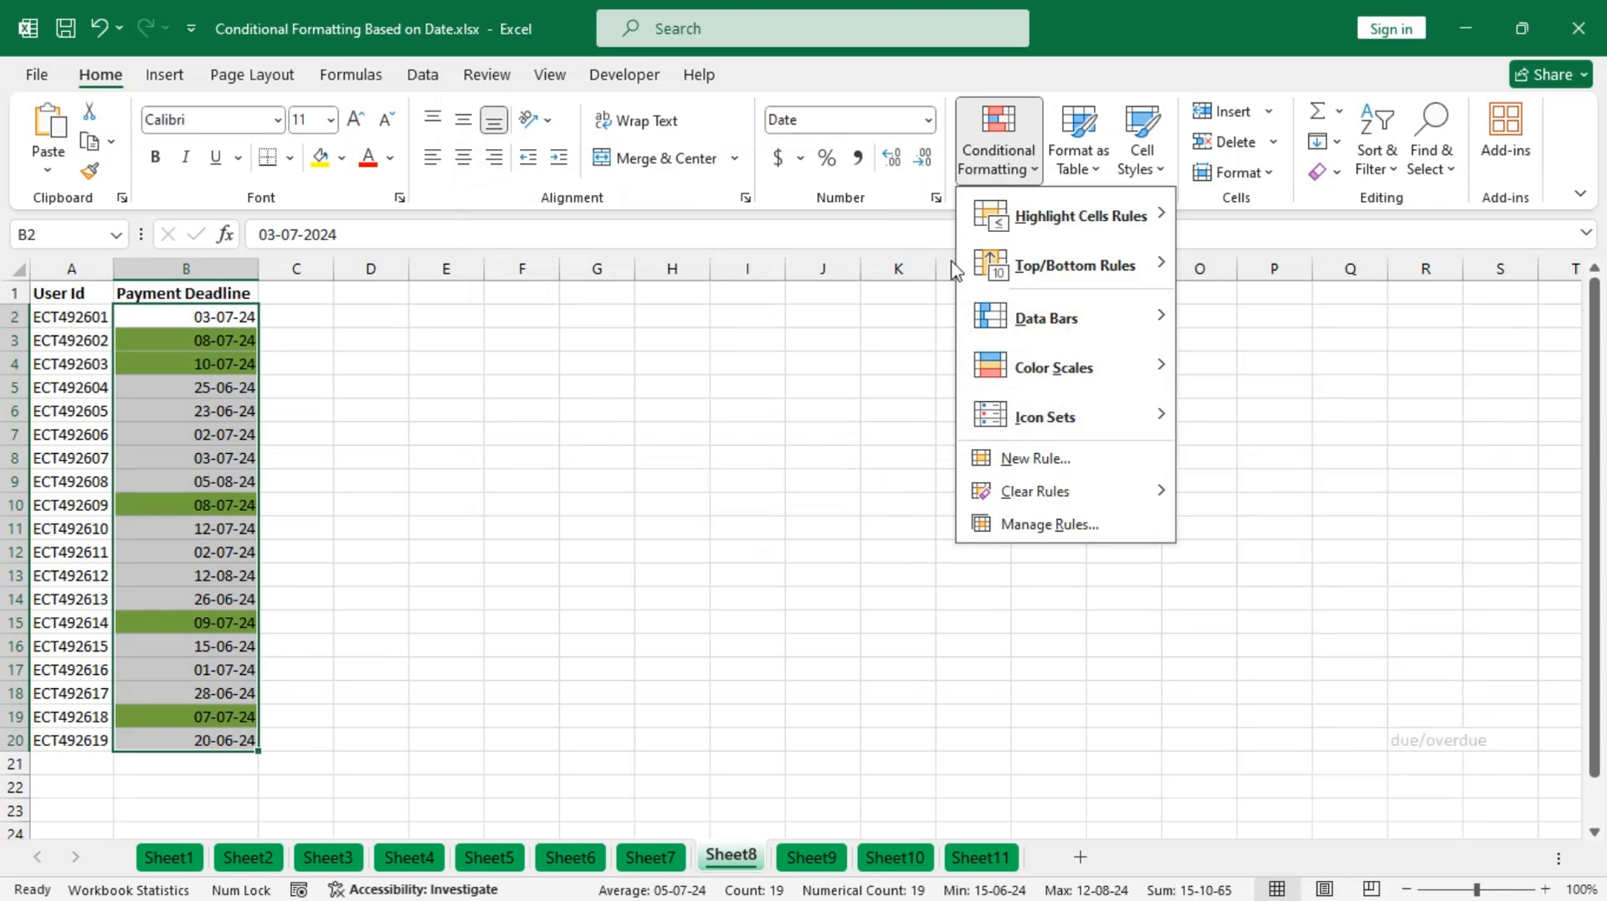
left_click(1051, 459)
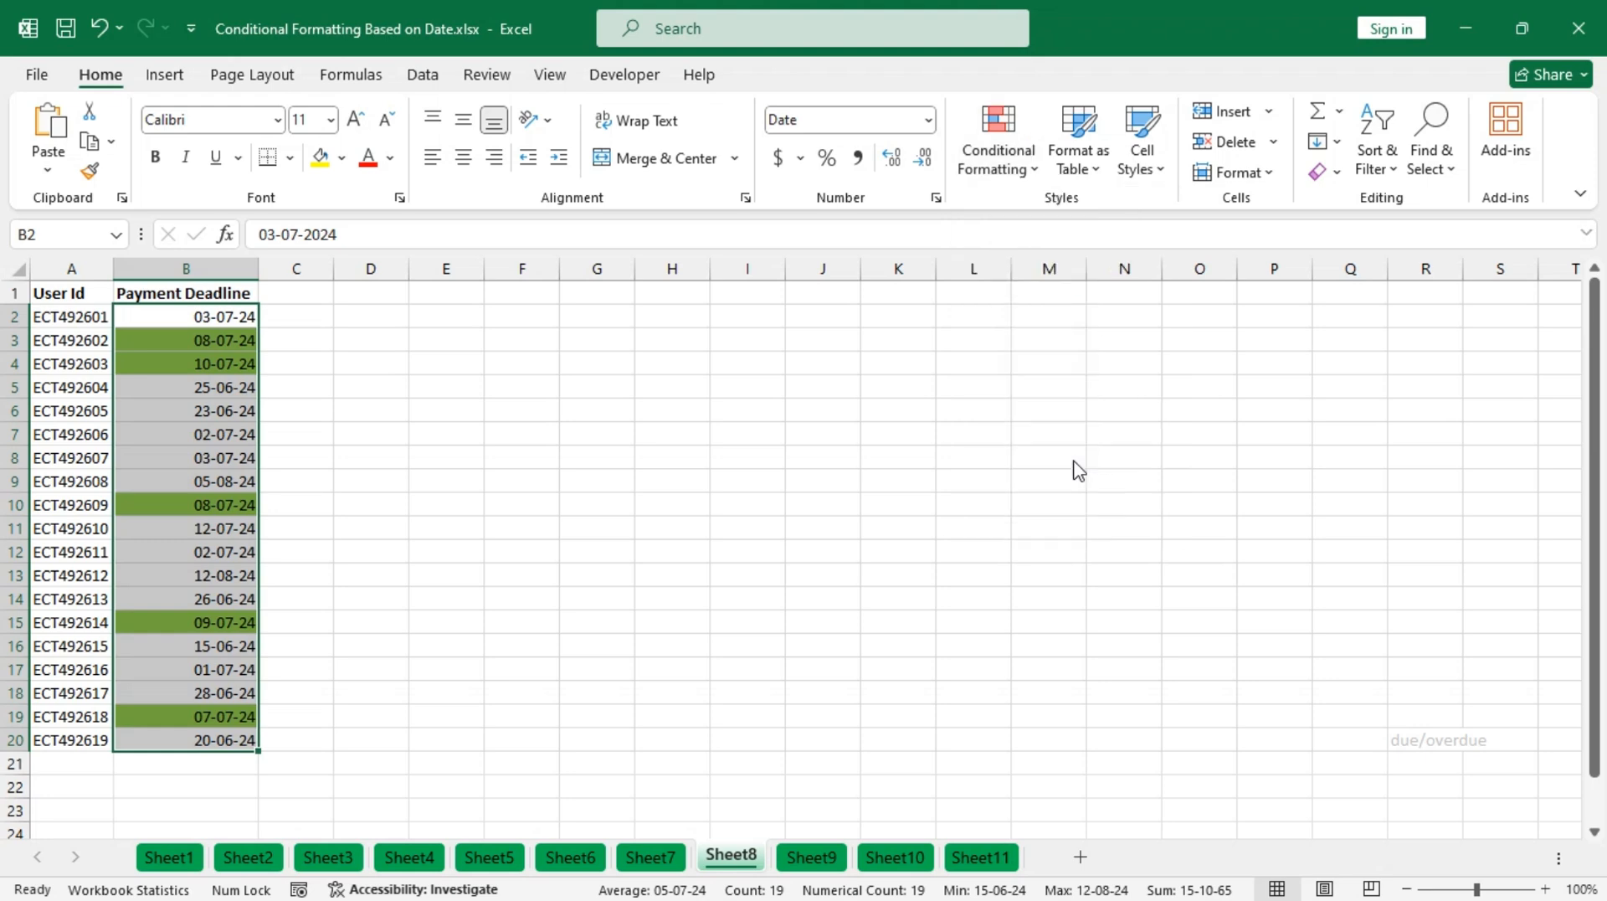
left_click(551, 304)
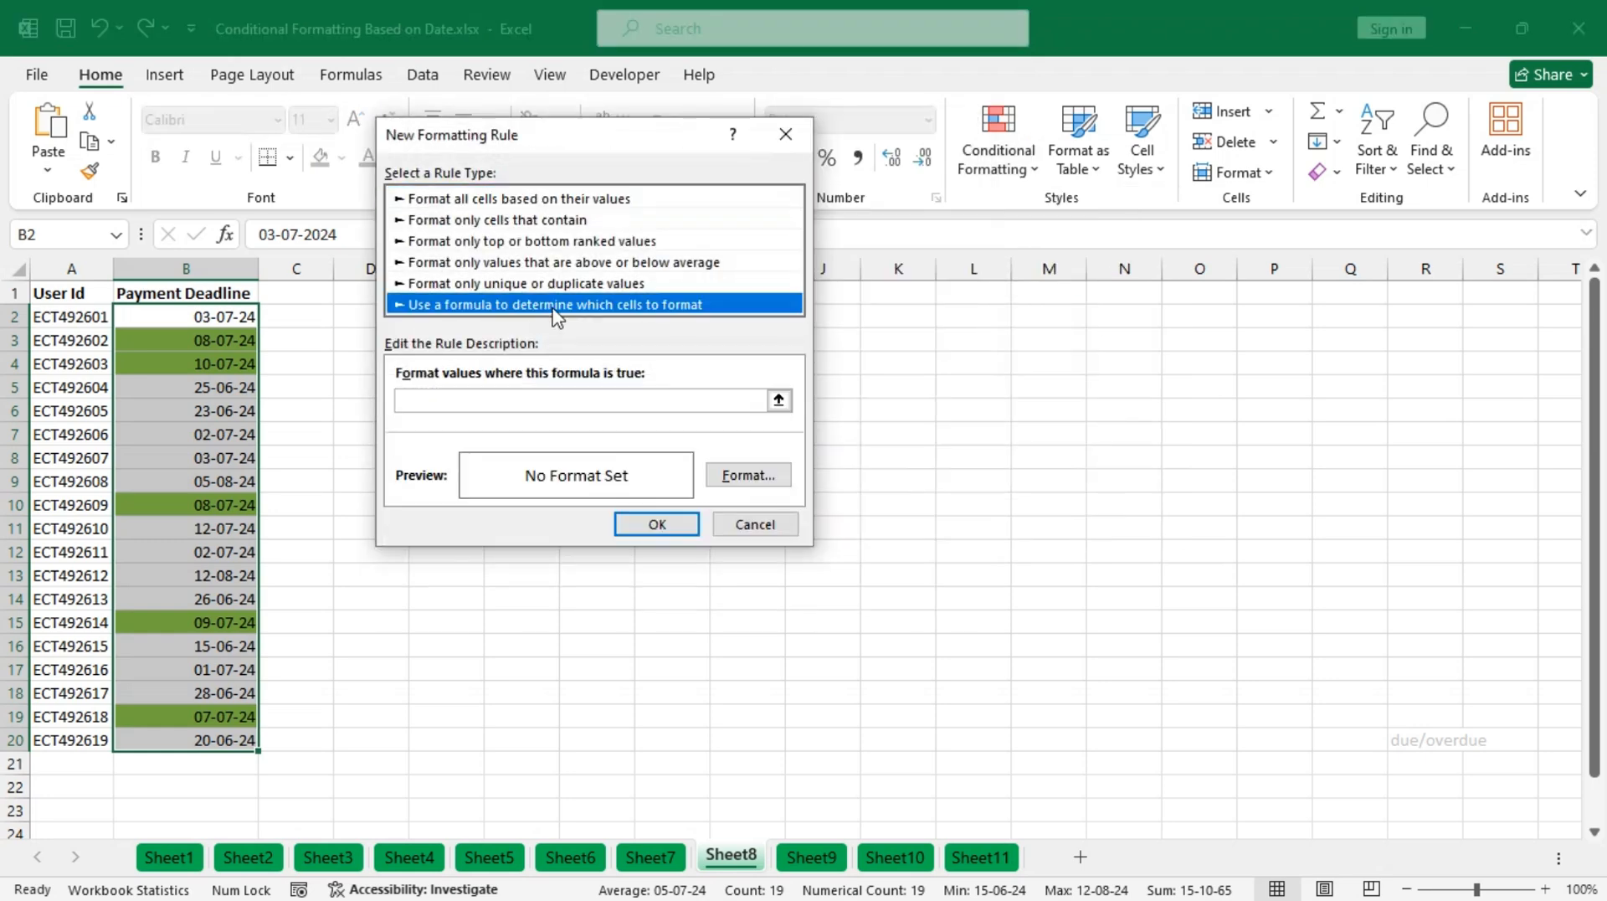
left_click(555, 399)
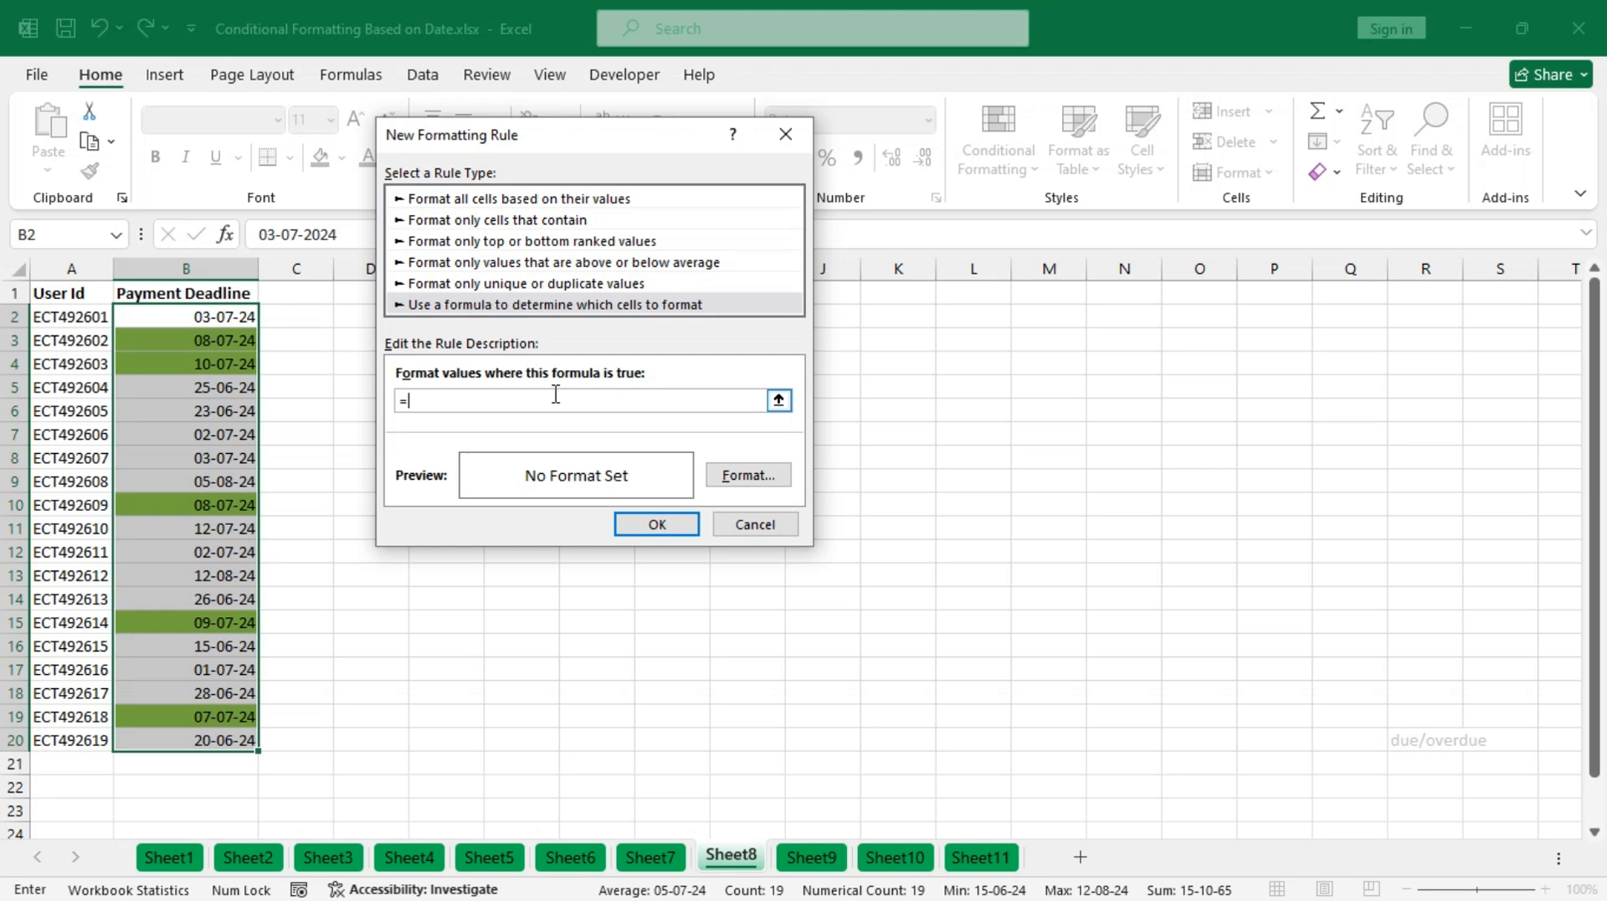
left_click(229, 312)
key("F4")
key("F4")
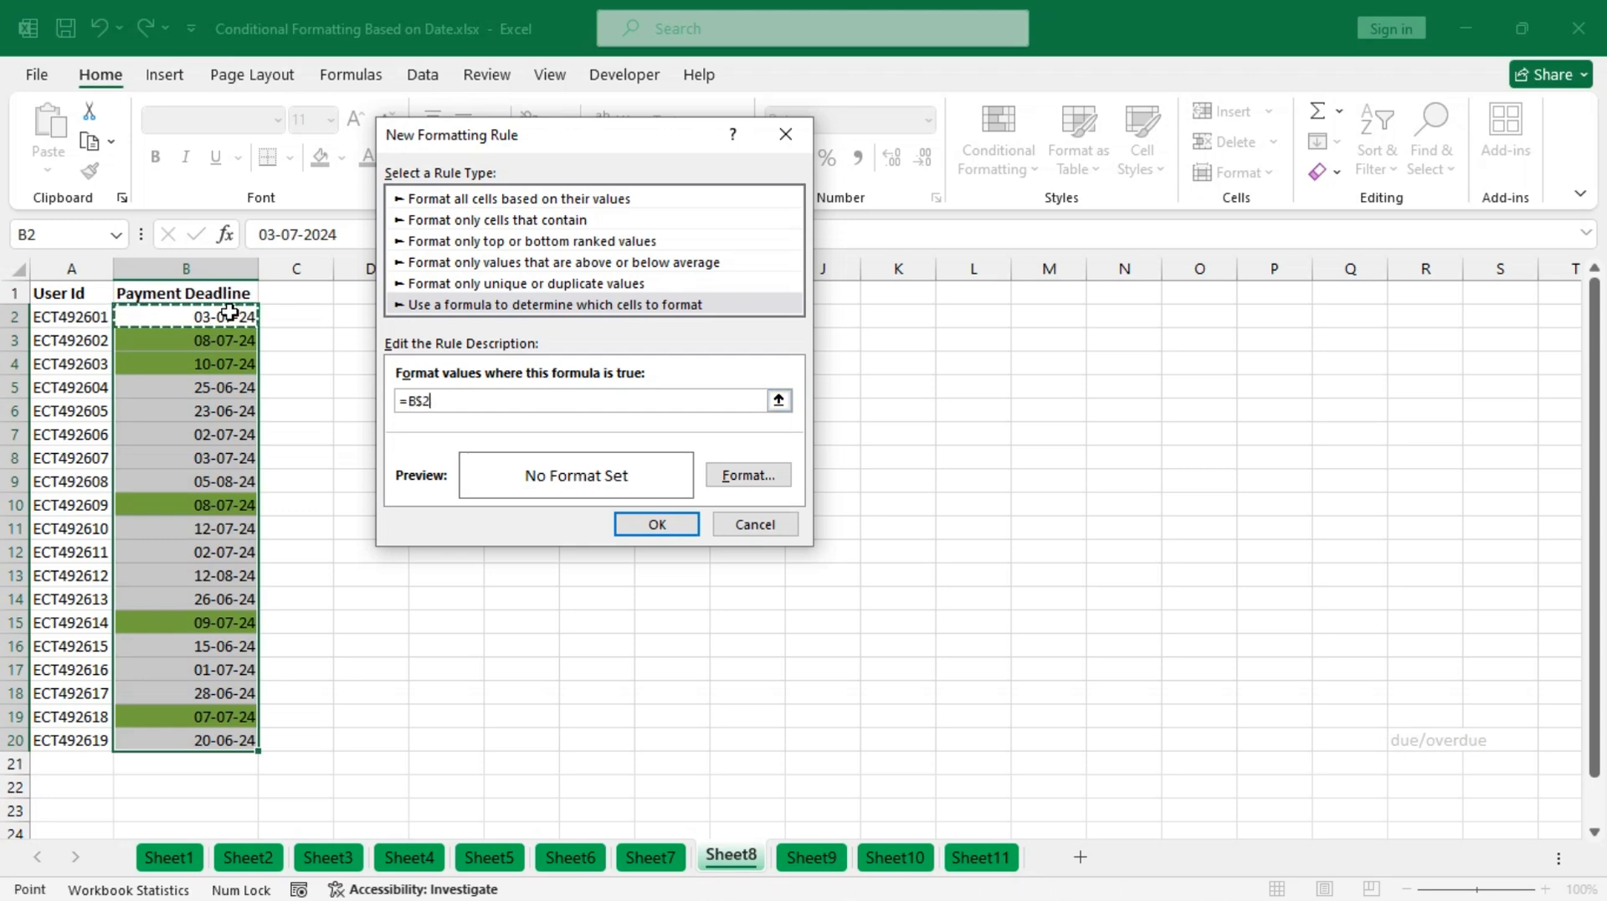
key("F4")
type(">")
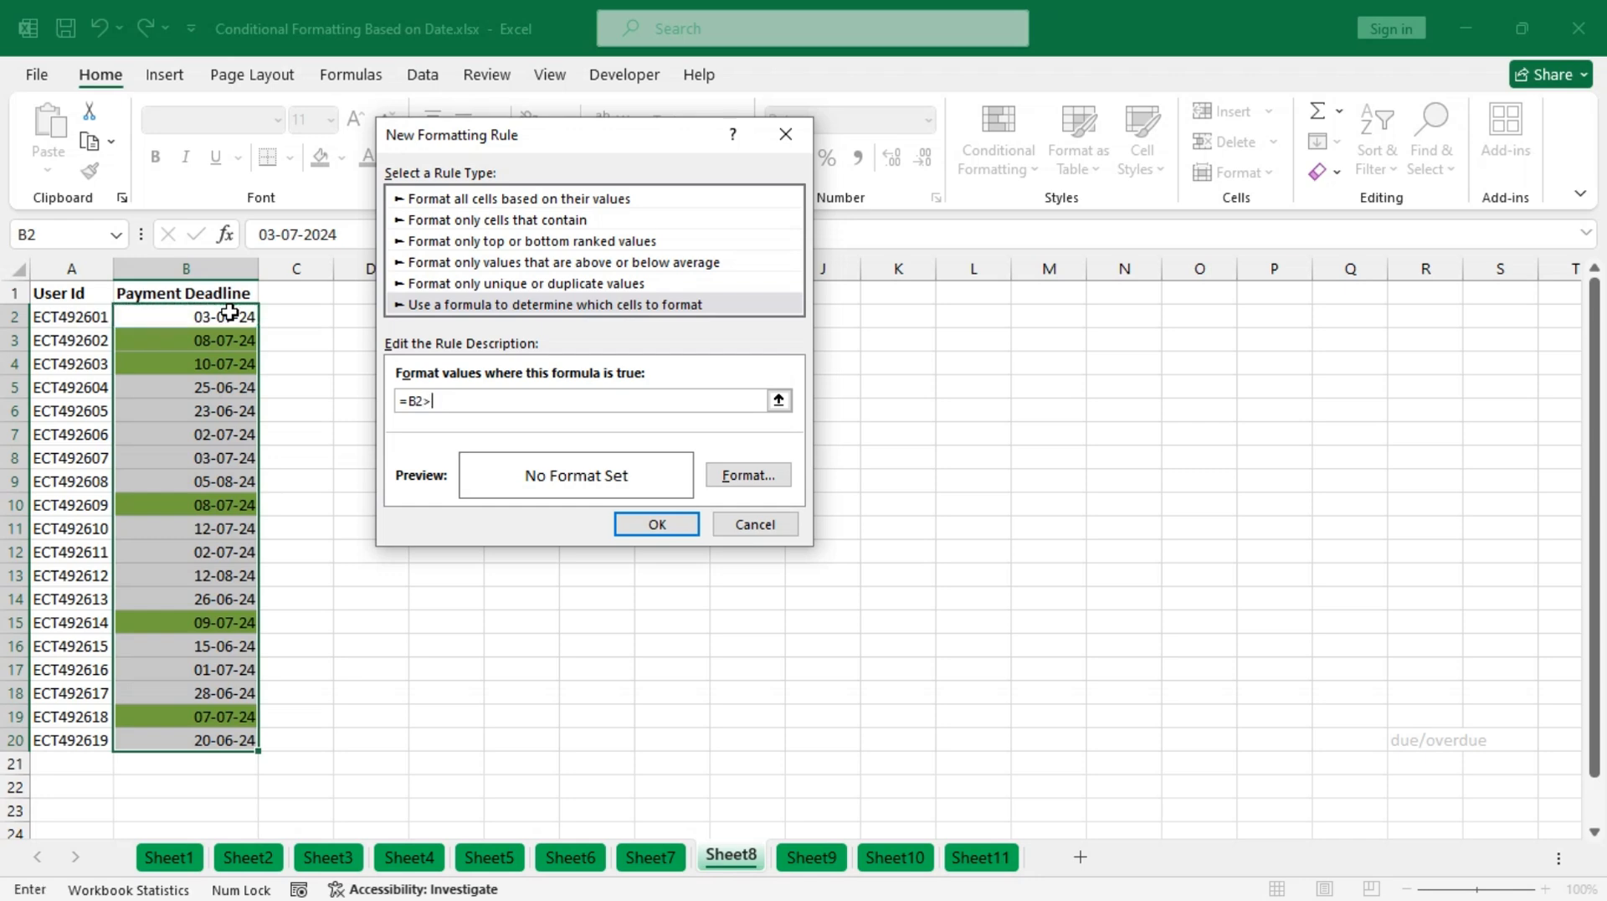
type("today()-7")
left_click(432, 400)
key("BackSpace")
type("<")
- Give the overdue rule an orange standard-color fill and apply it to the payment deadlines
left_click(752, 474)
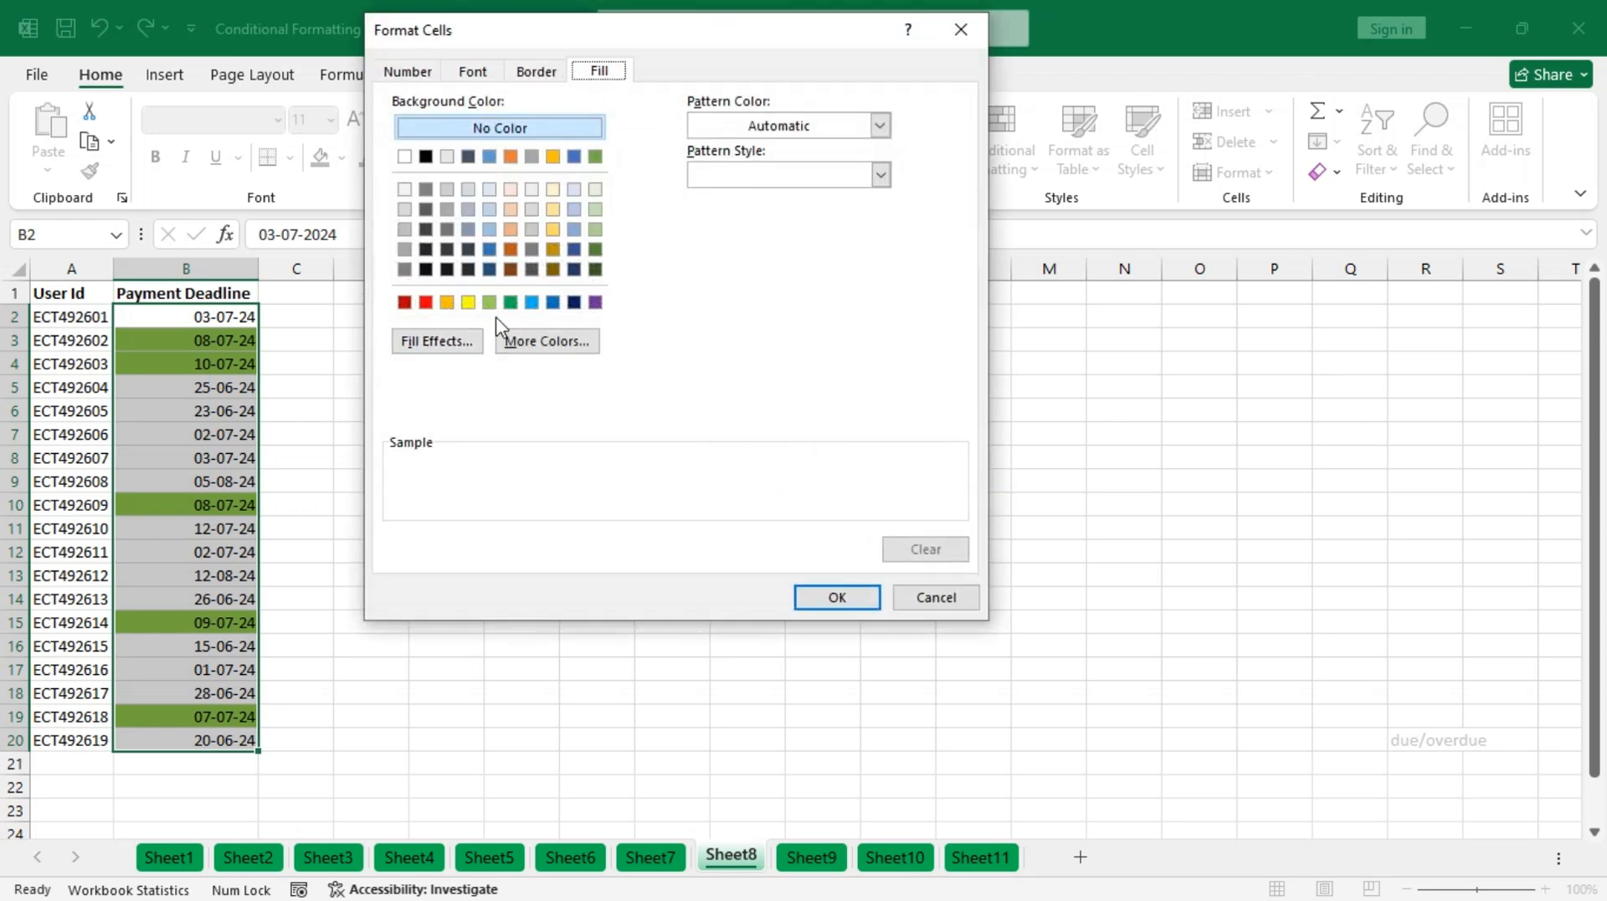
left_click(449, 303)
left_click(833, 597)
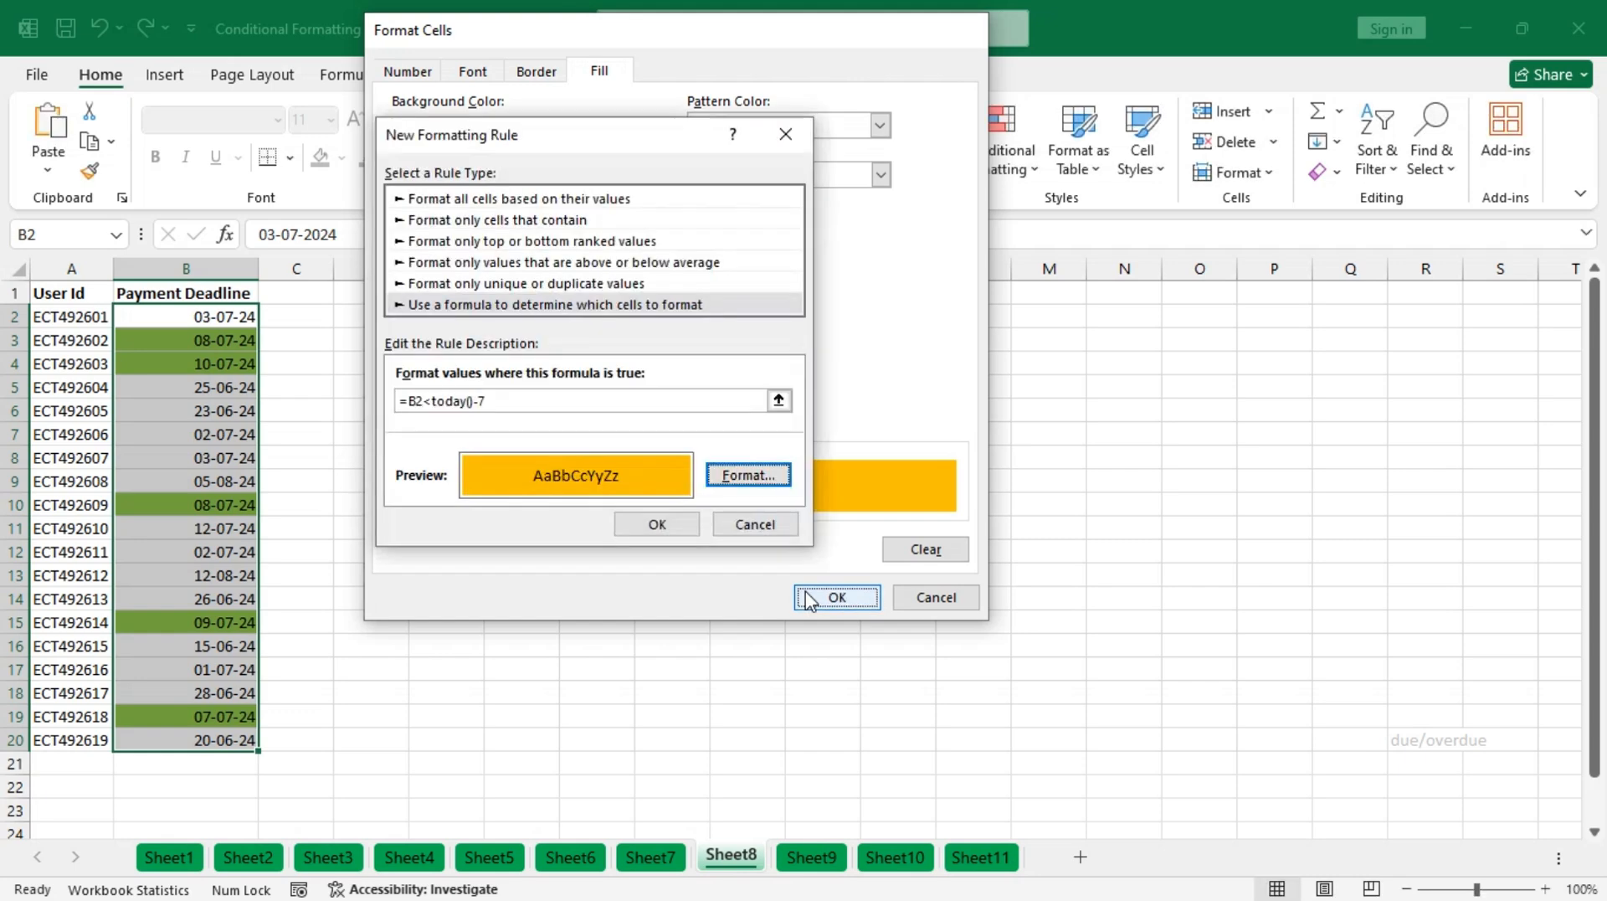
left_click(658, 525)
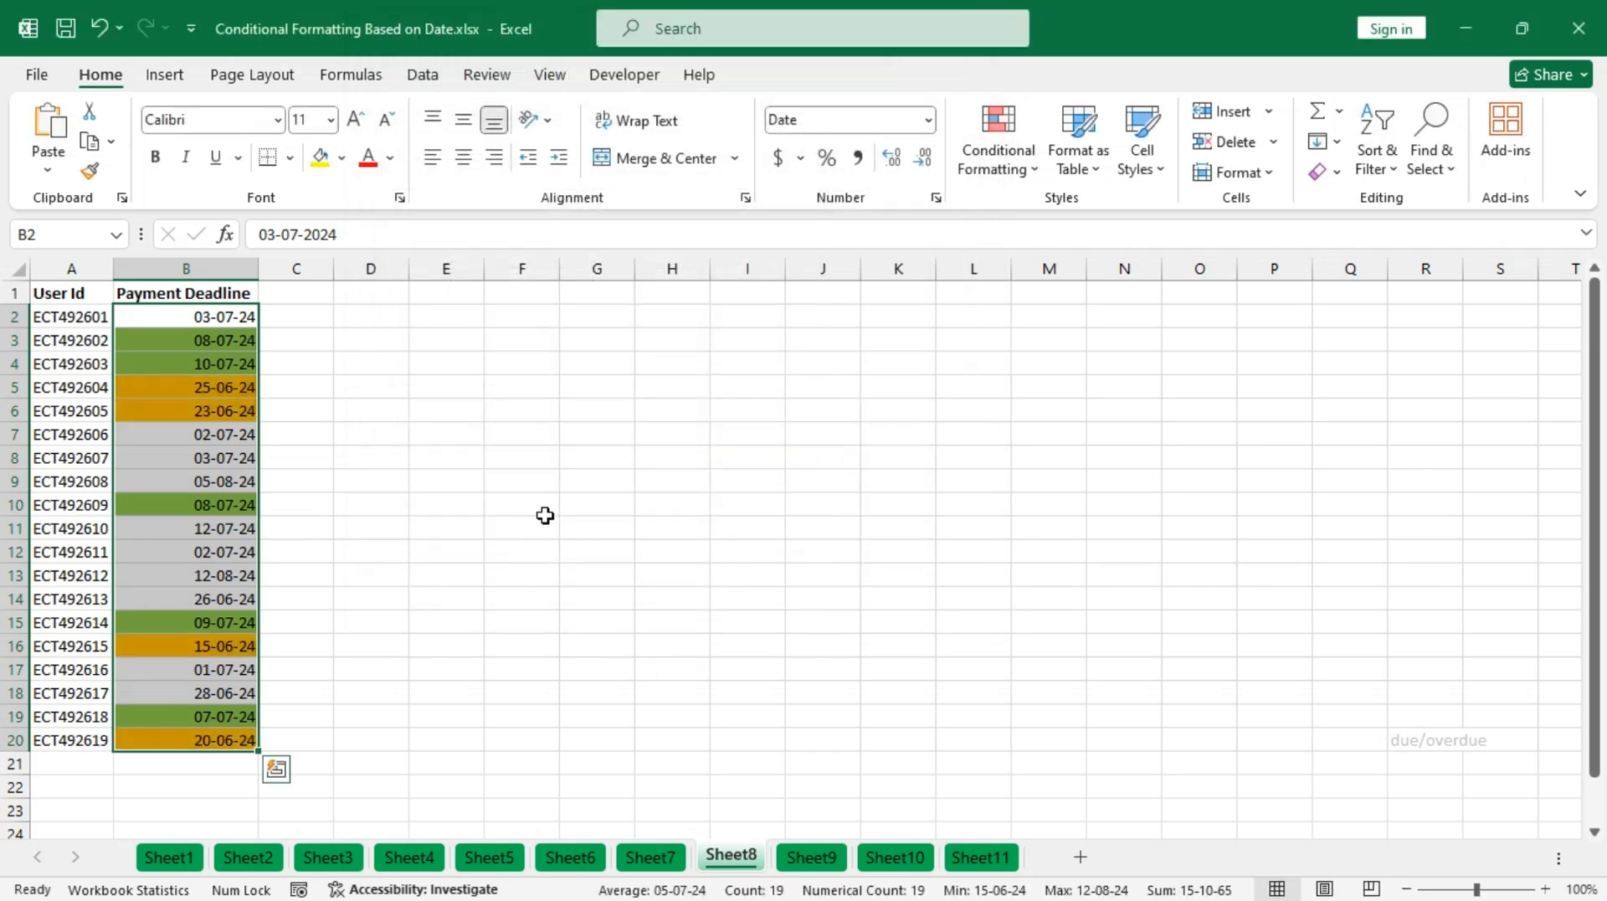
- On Sheet9, start a formula-based conditional formatting rule for the product rows in A2:C15
left_click(810, 856)
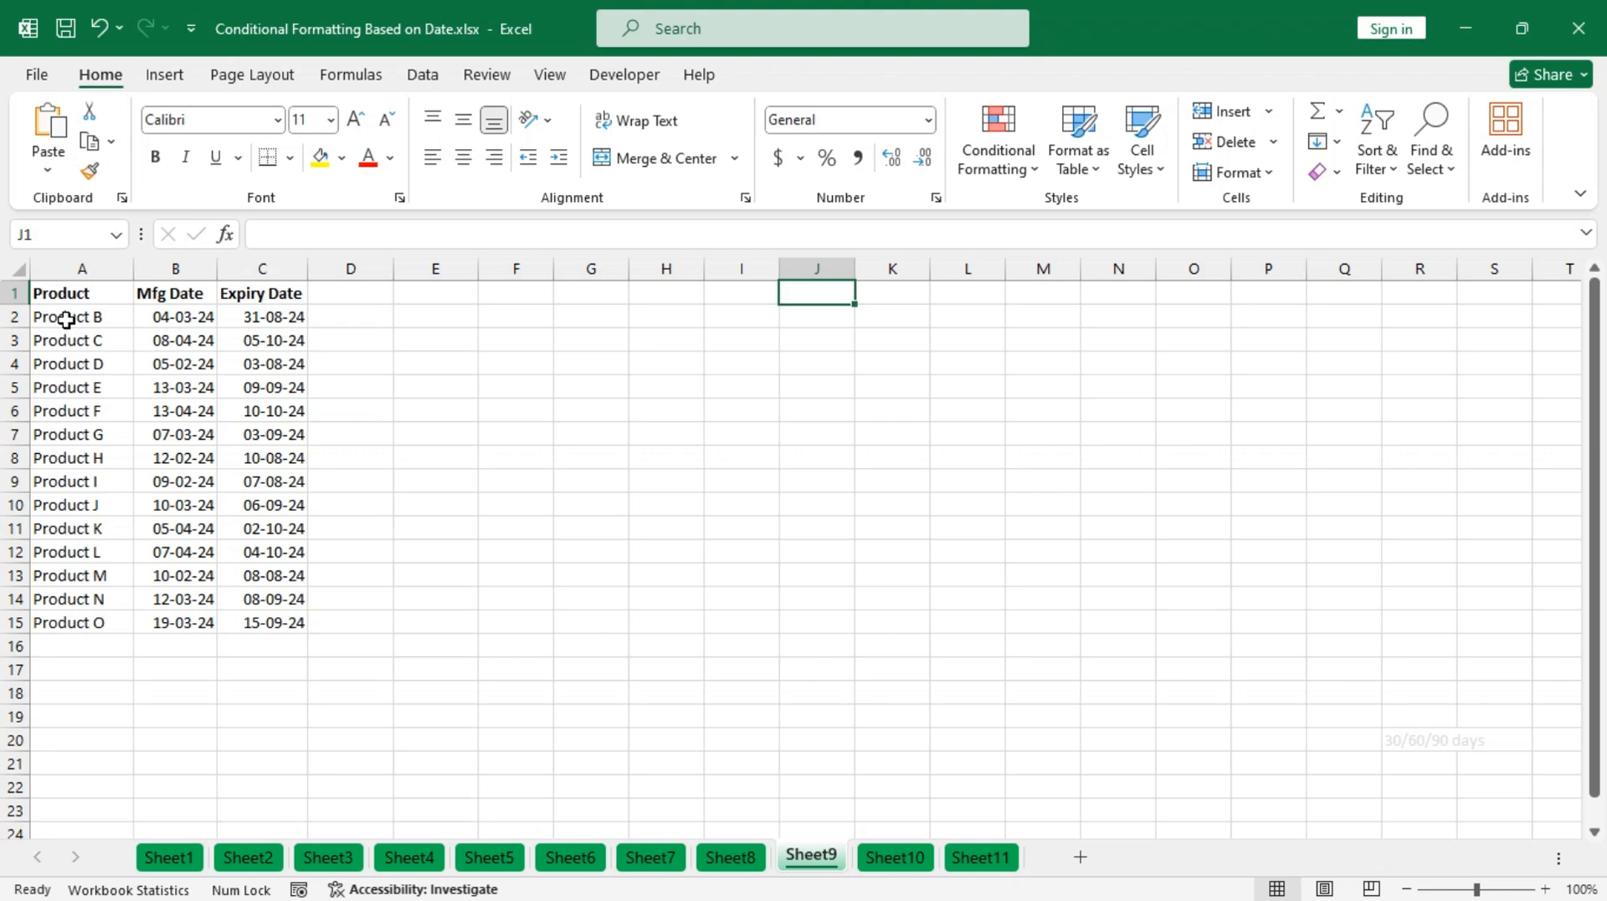
left_click_drag(65, 319, 276, 623)
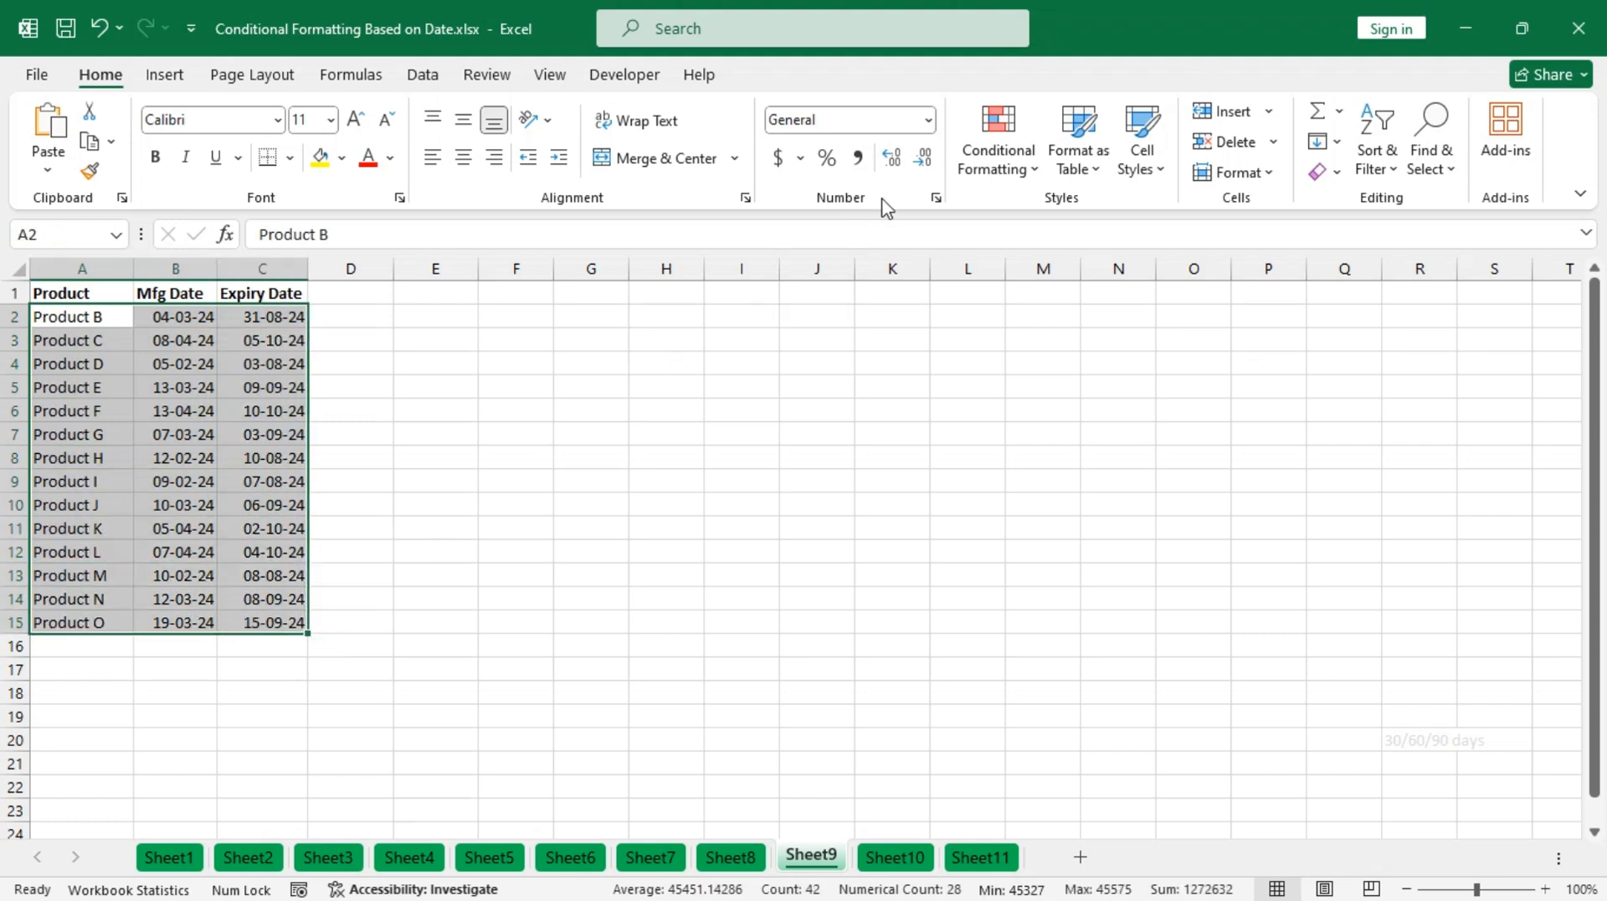
left_click(1014, 168)
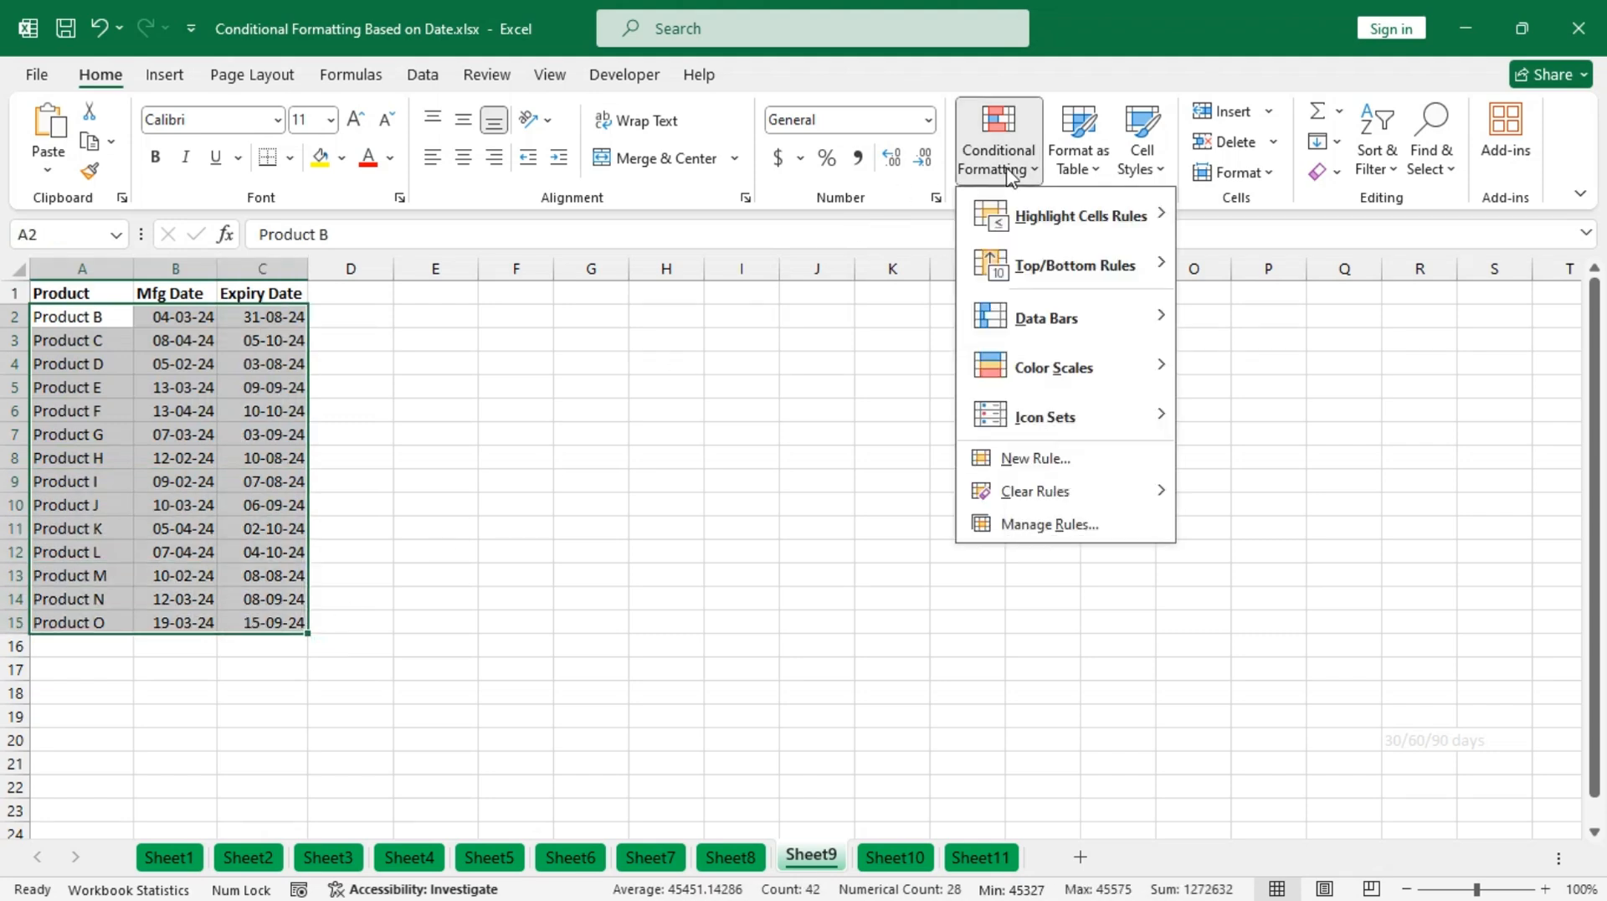
left_click(1037, 460)
left_click(567, 279)
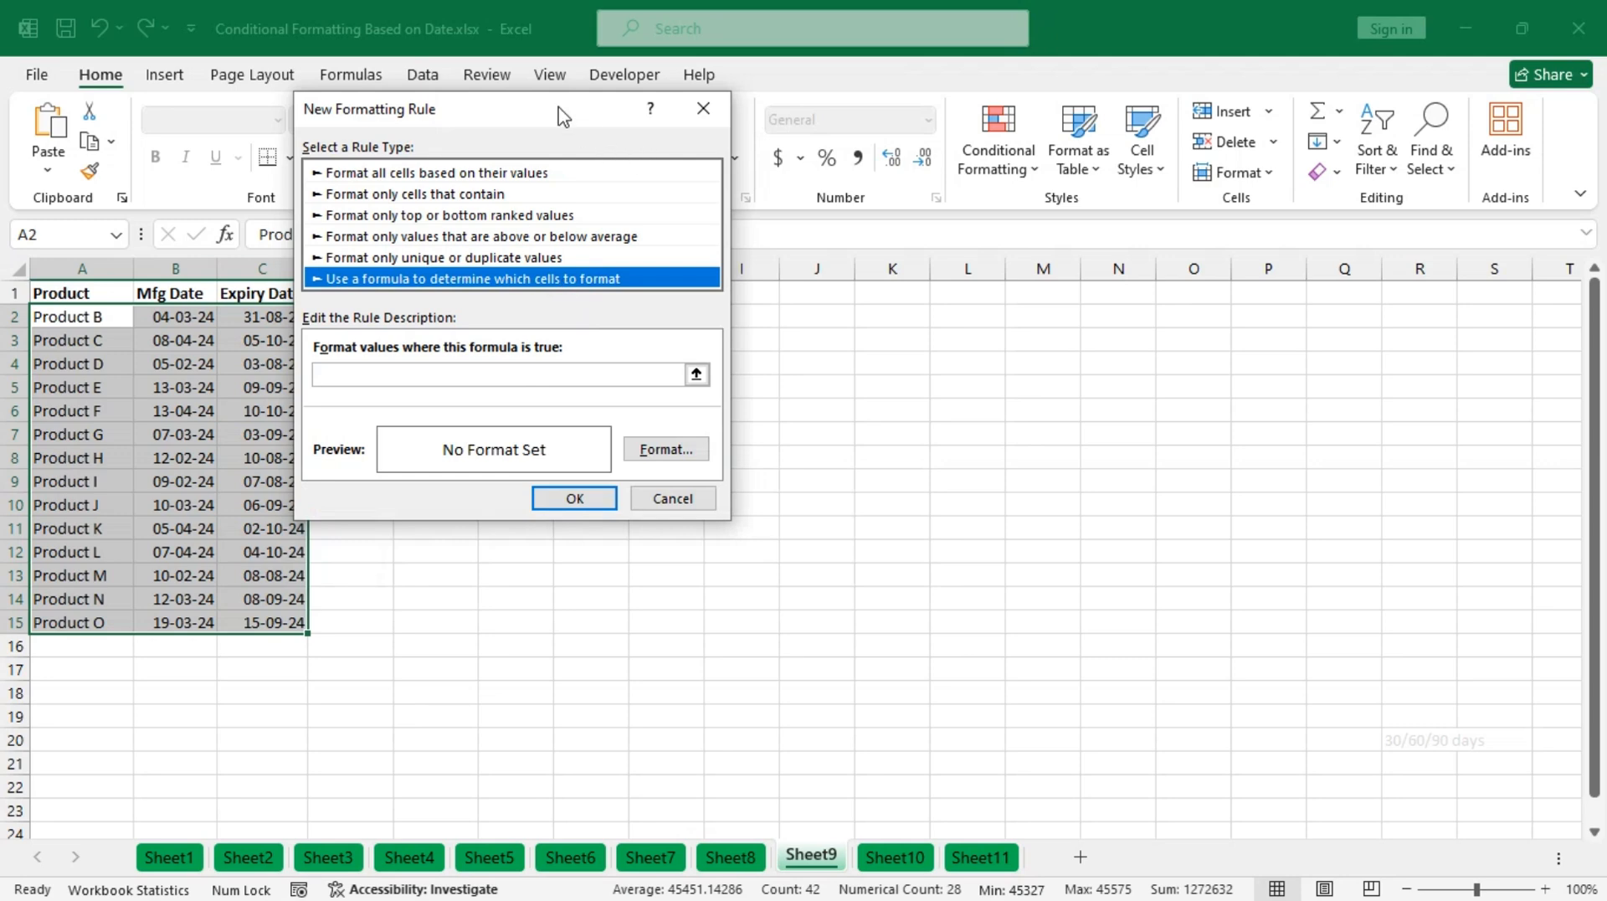
left_click_drag(563, 117, 748, 225)
left_click(649, 483)
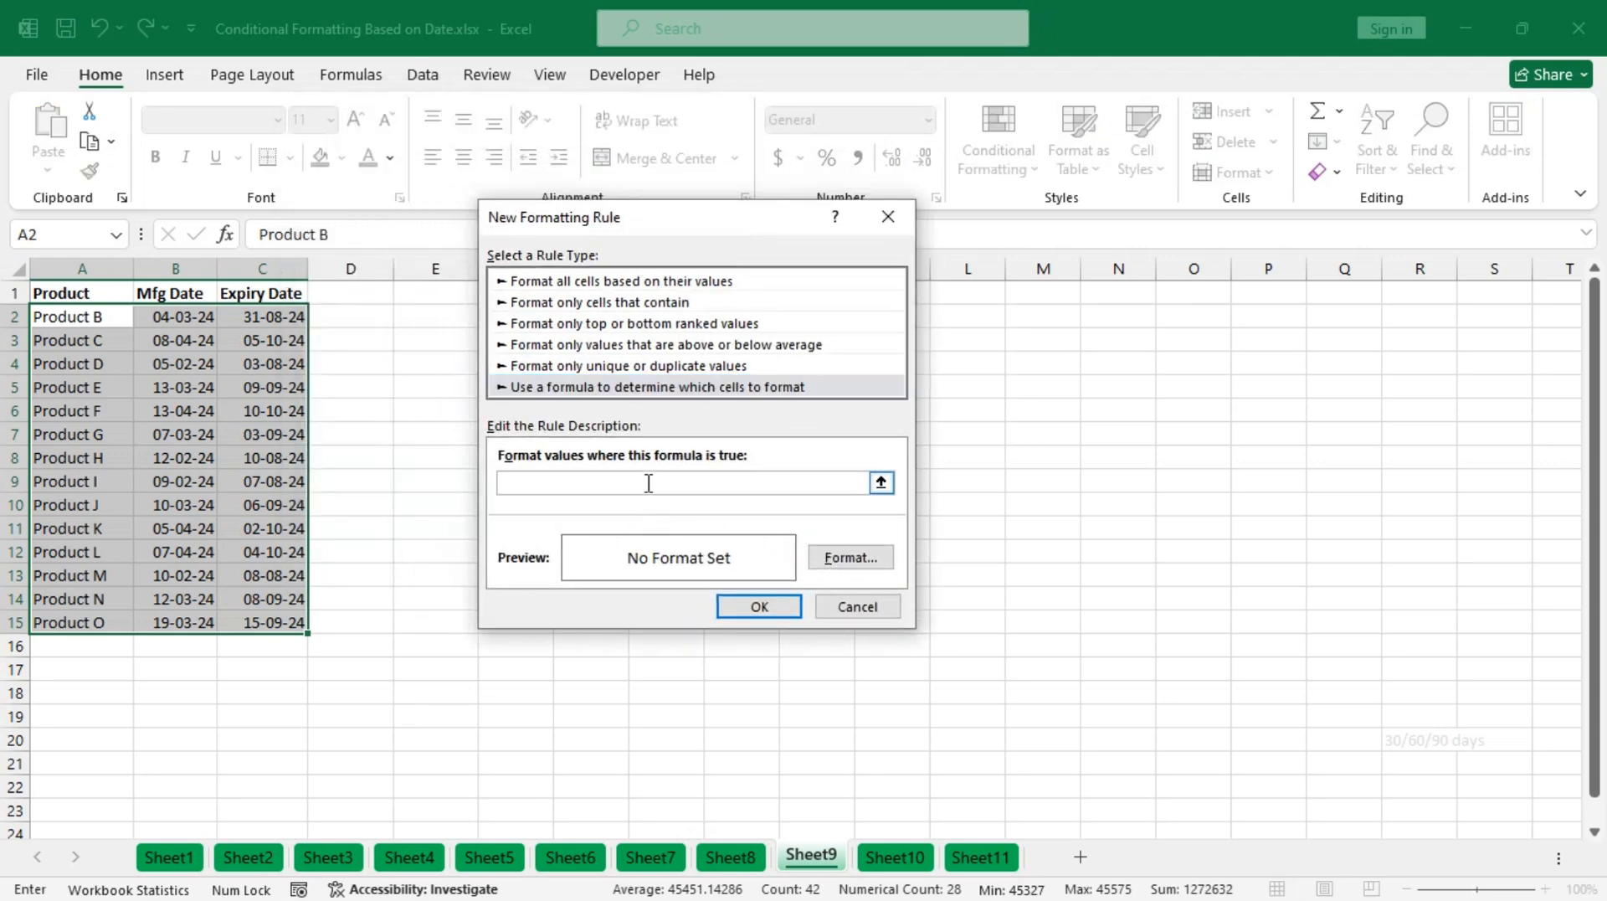
- Set the rule formula to =$C2>today()+30 with only the expiry-date column locked, and copy the whole formula
left_click(270, 317)
key("F4")
key("F4")
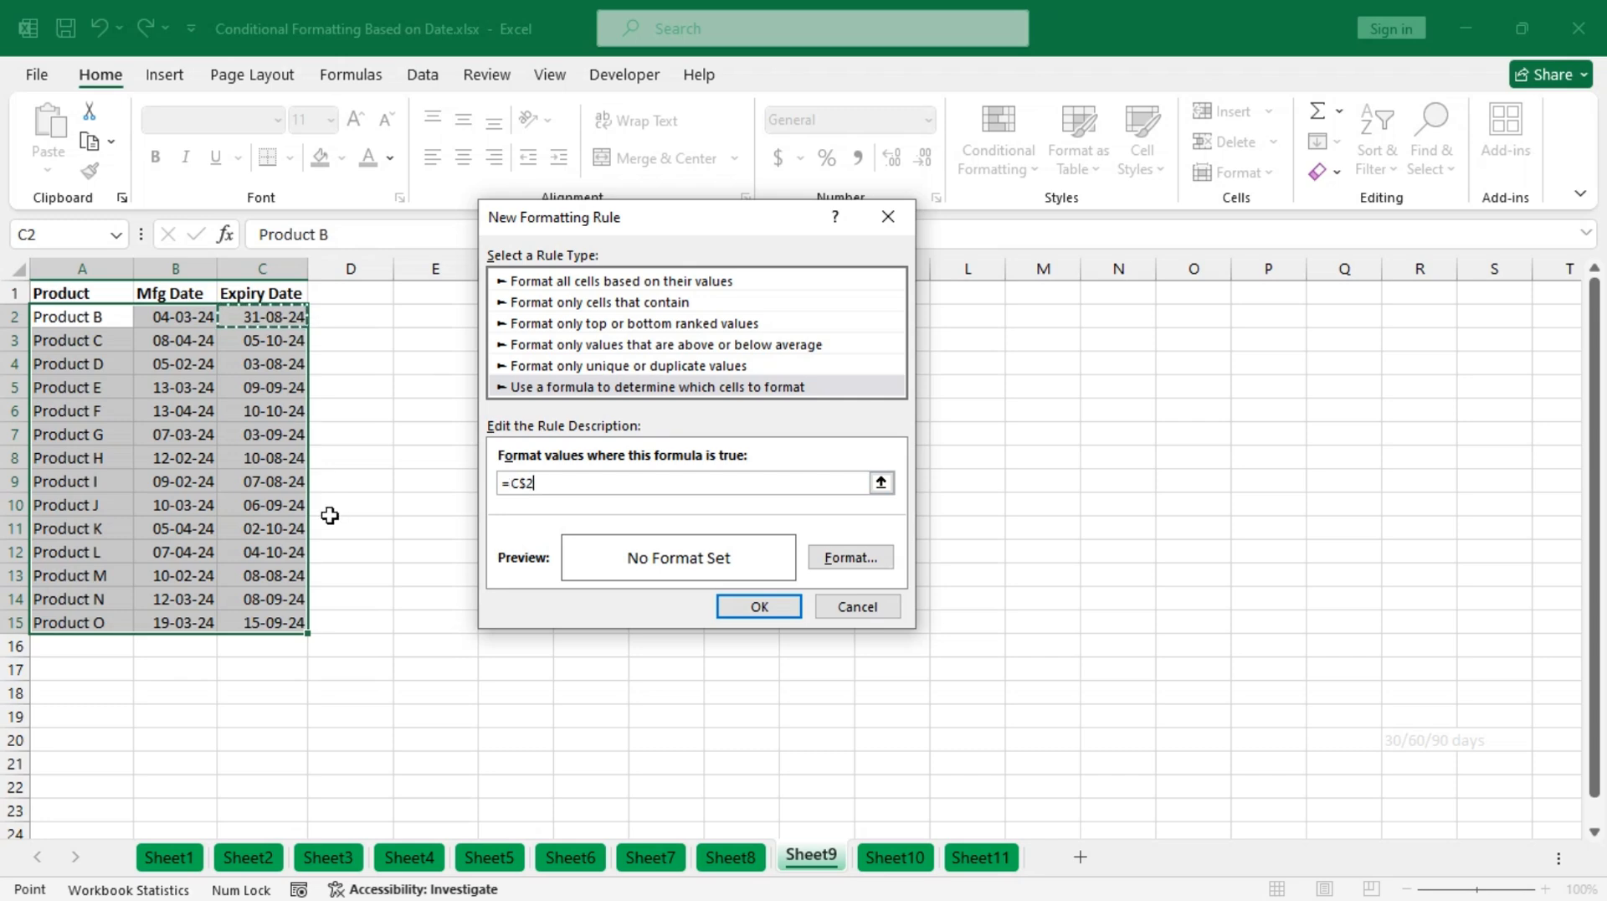
type(">to")
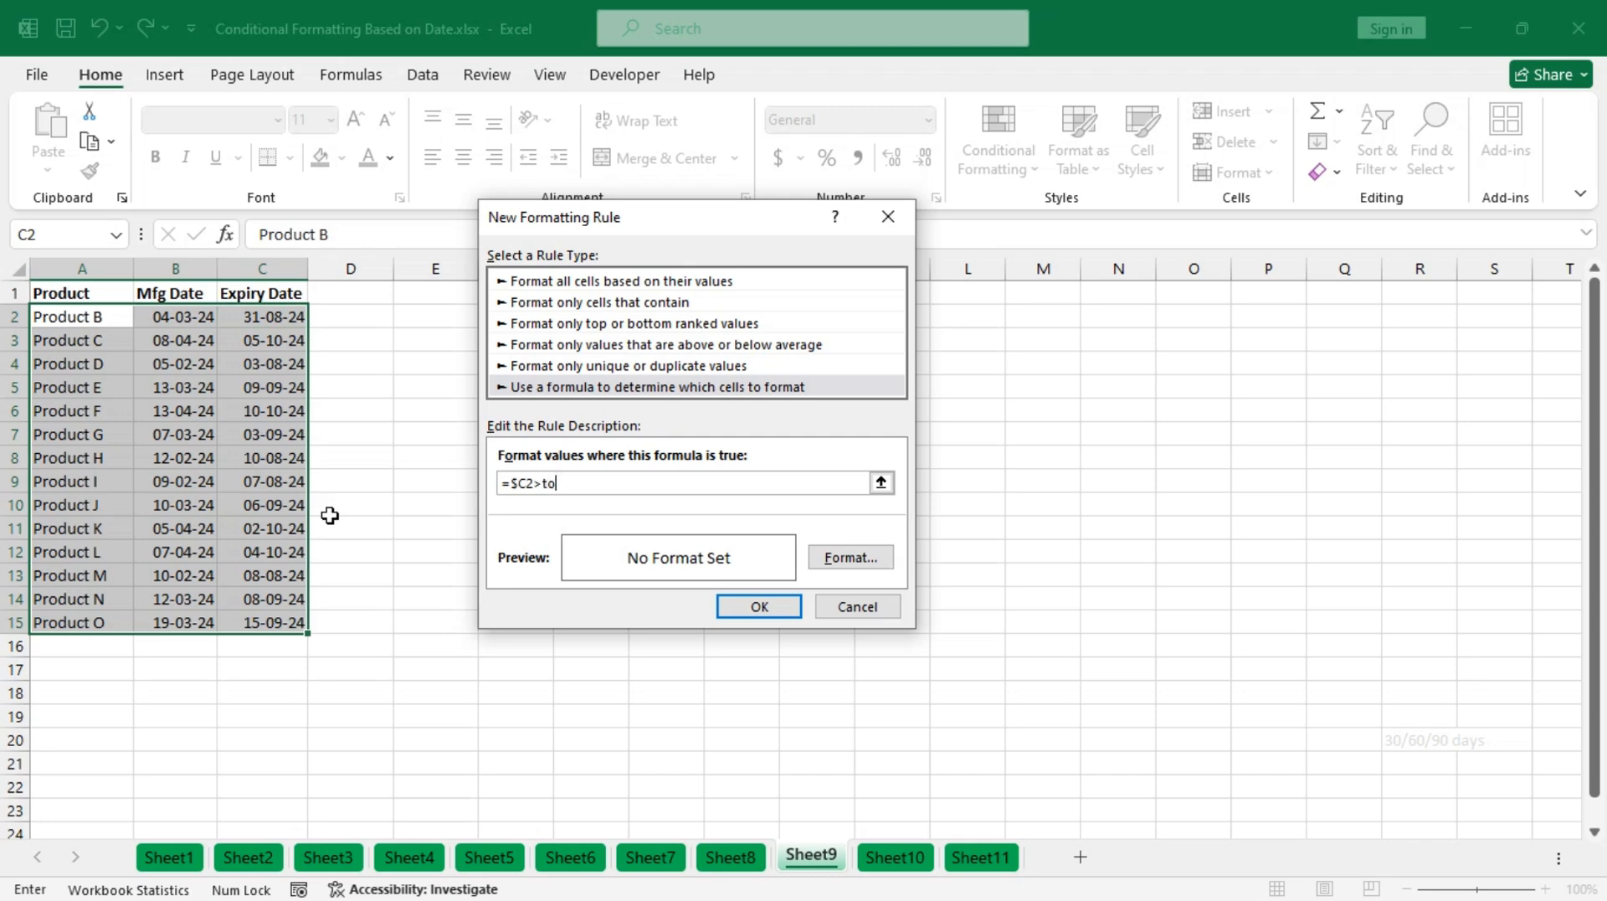
type("day()+30")
left_click_drag(625, 483, 497, 484)
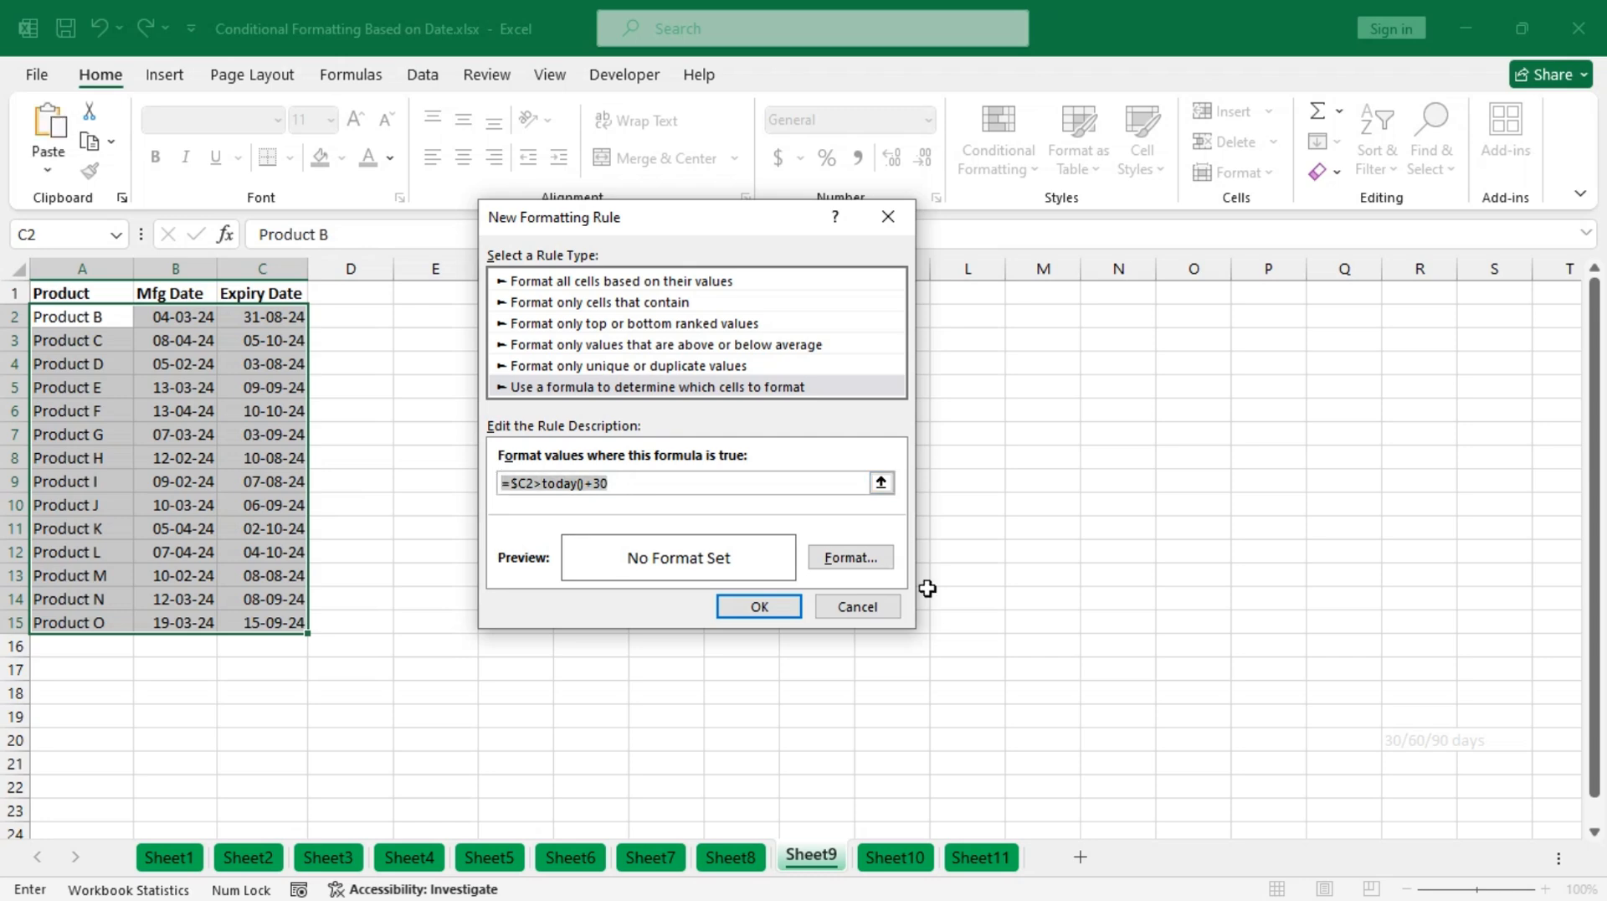
- Give the 30-day expiry rule a yellow standard-color fill and apply it to the product rows
left_click(868, 556)
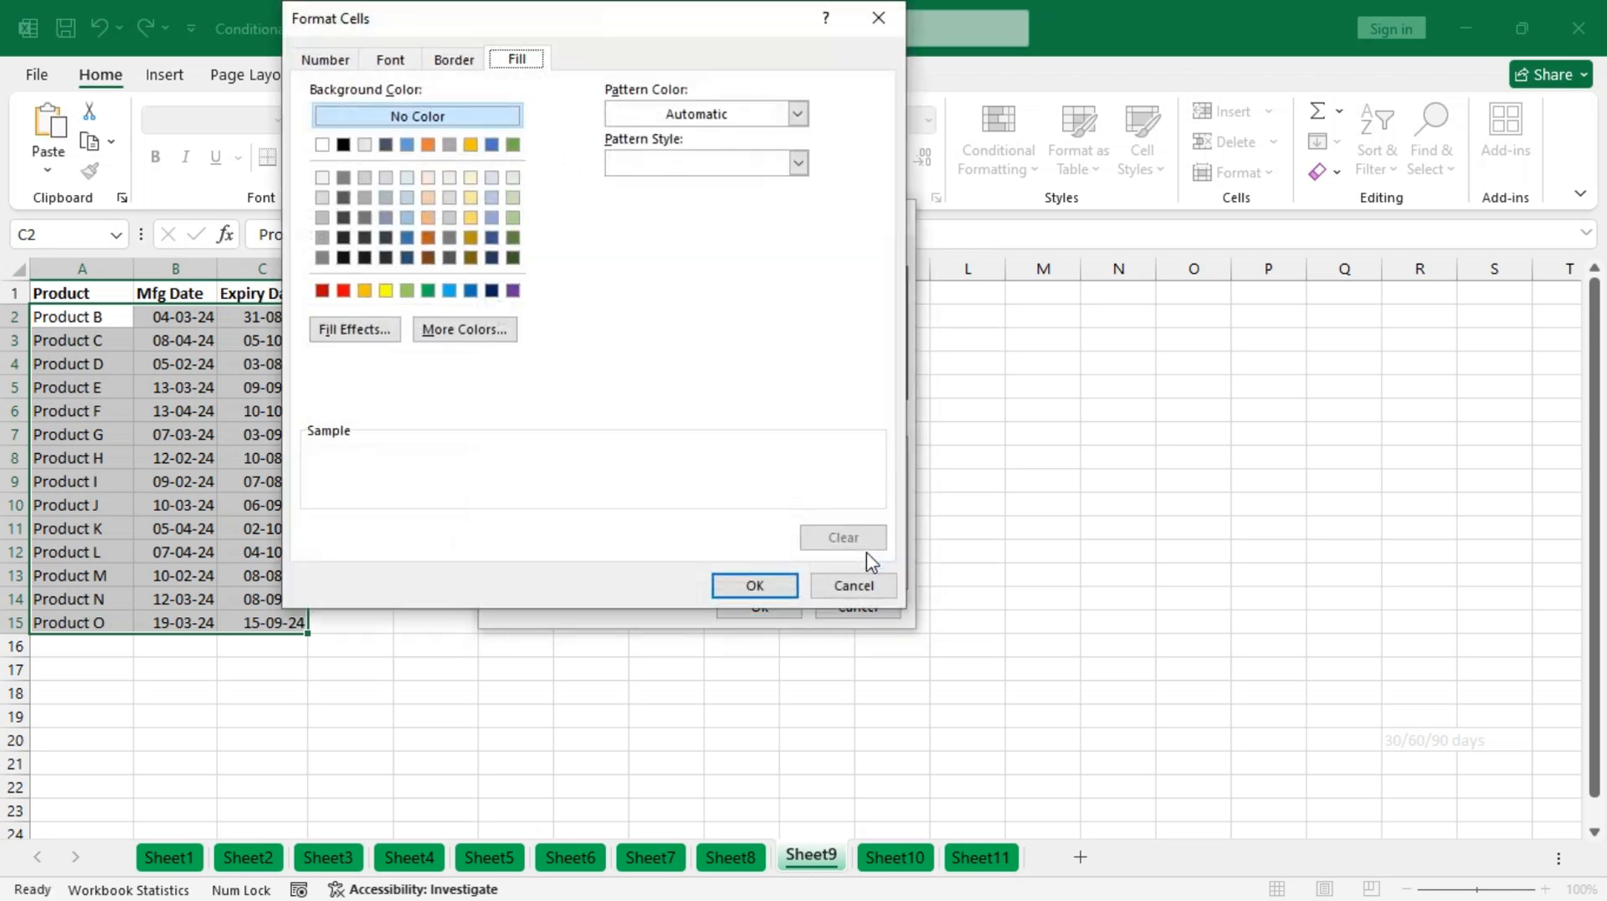
left_click(385, 291)
left_click(739, 591)
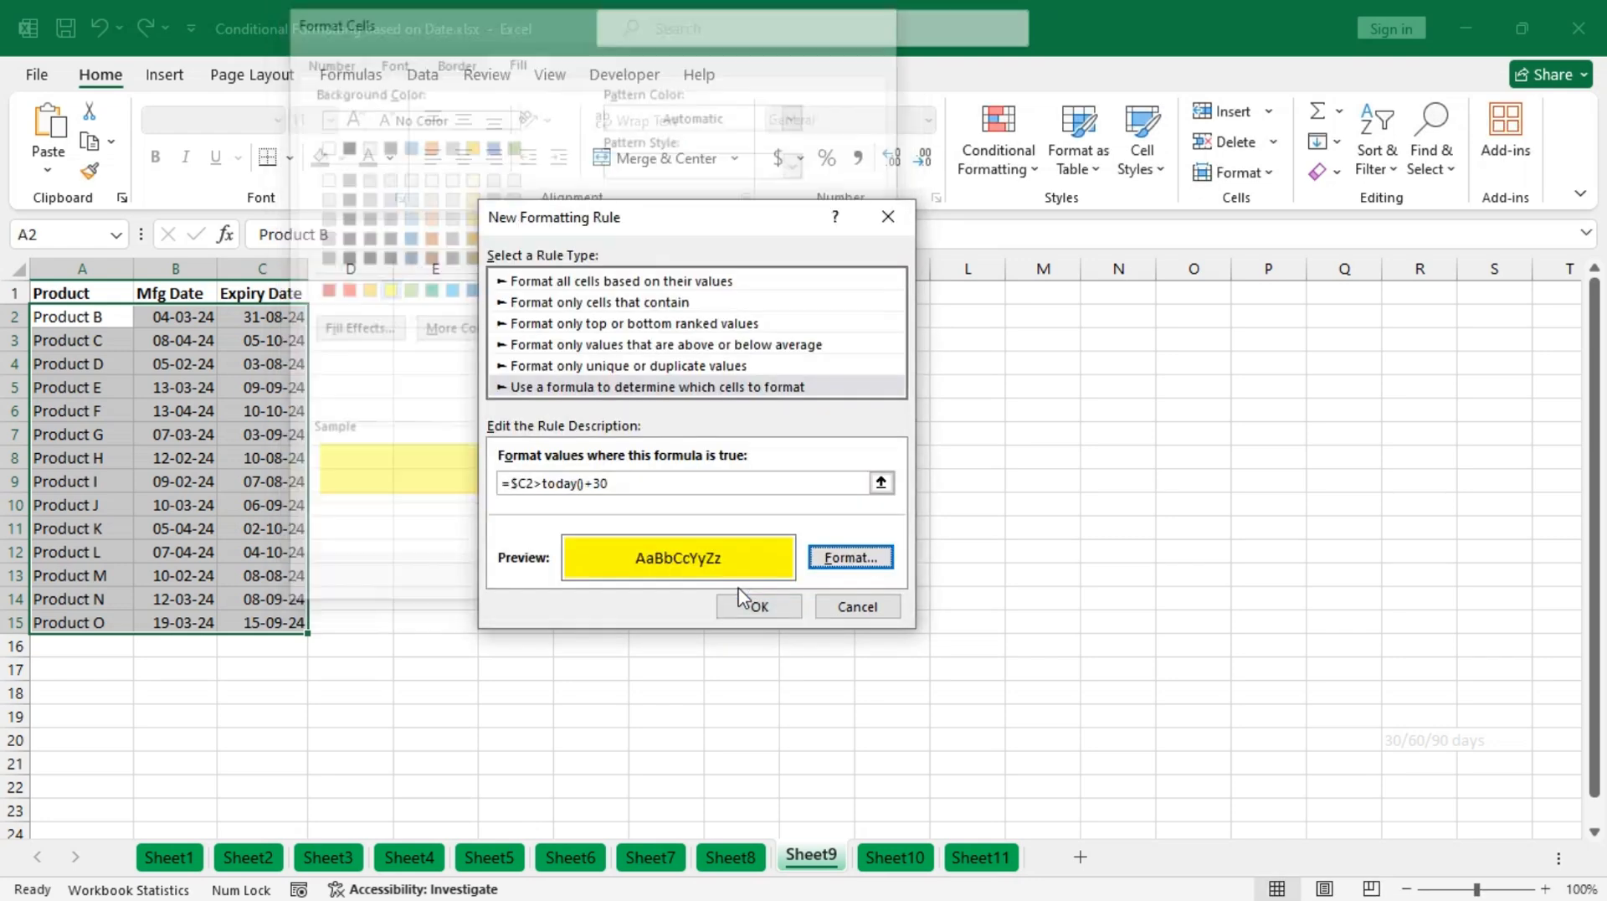
left_click(759, 606)
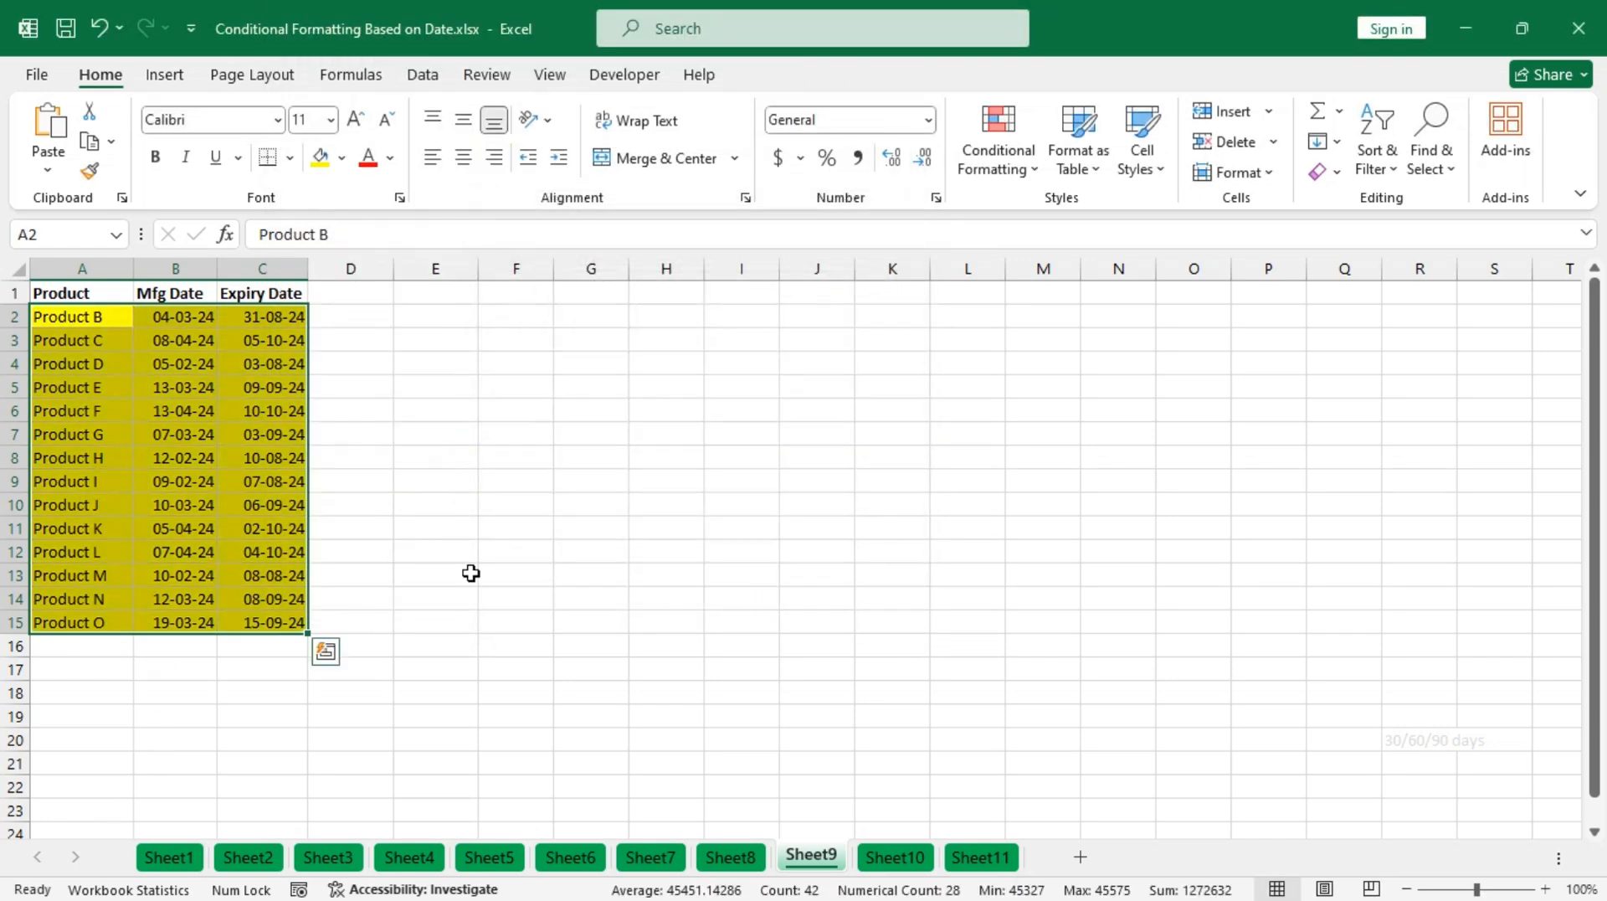
- Create a second formula-based rule for the product rows by reusing the copied formula and changing it to =$C2>today()+60
left_click(1013, 163)
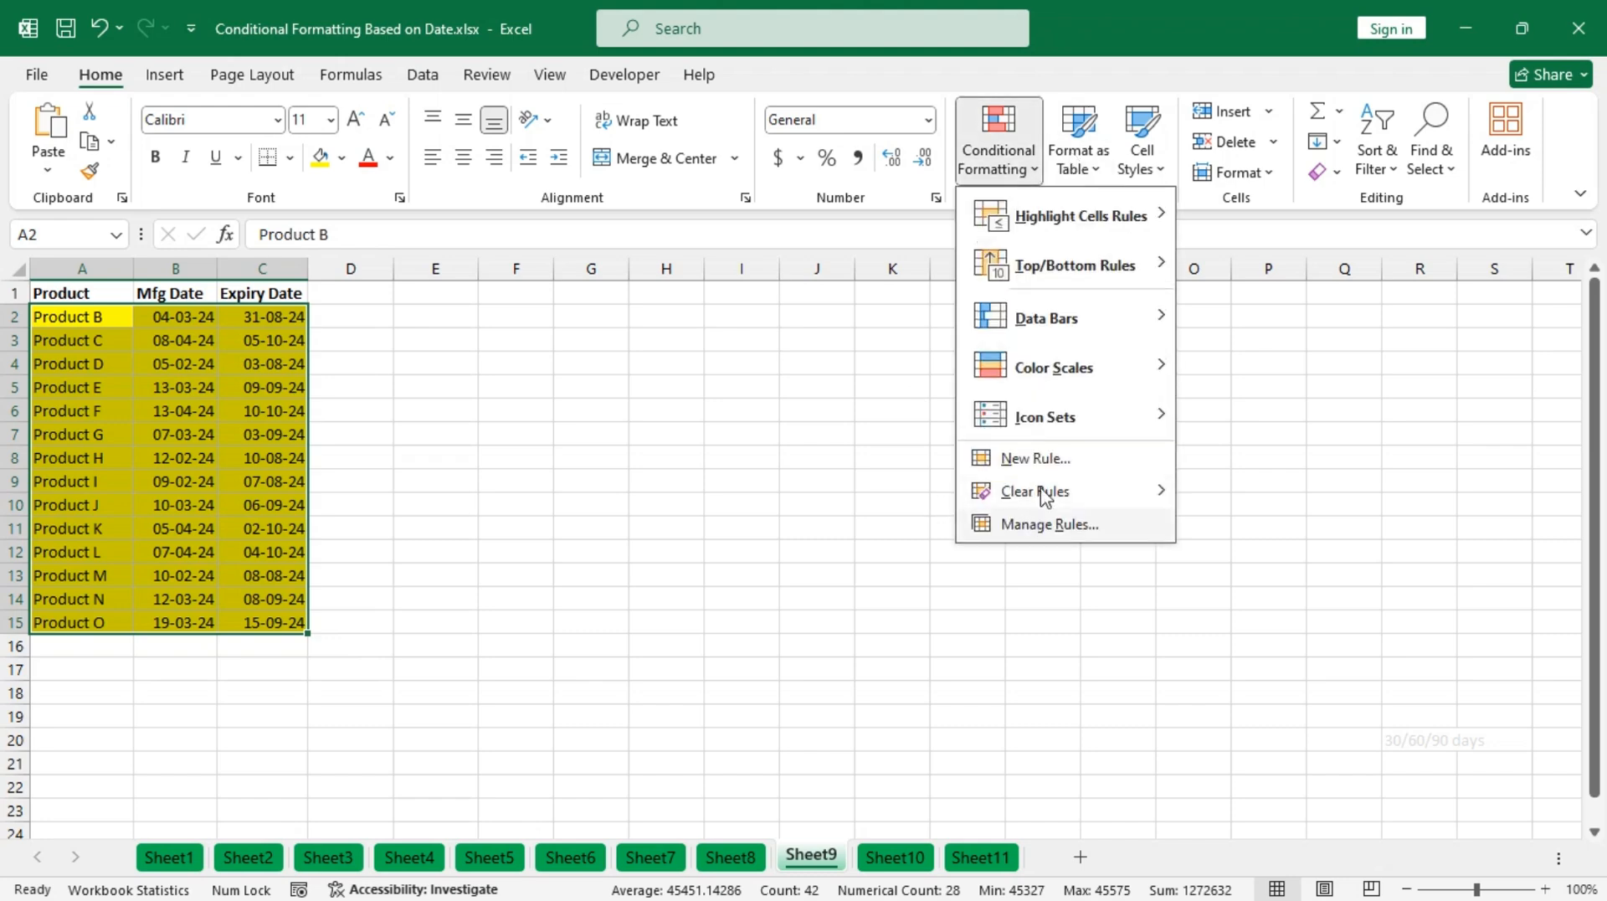
left_click(1046, 458)
left_click(617, 363)
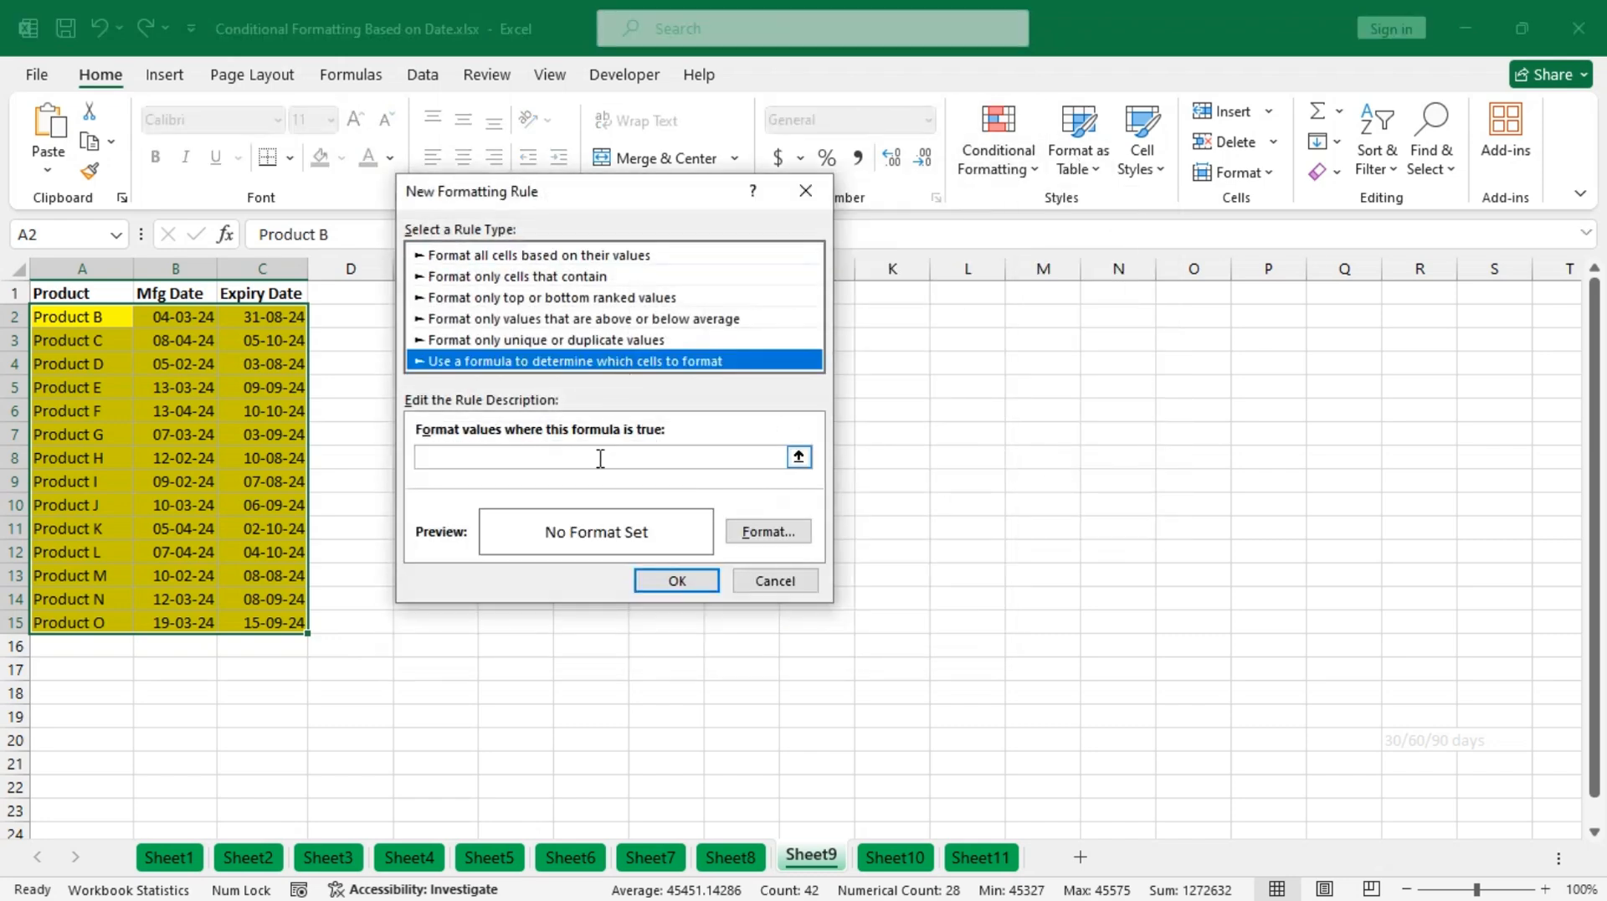
left_click(585, 458)
type("=$C2>today()+30")
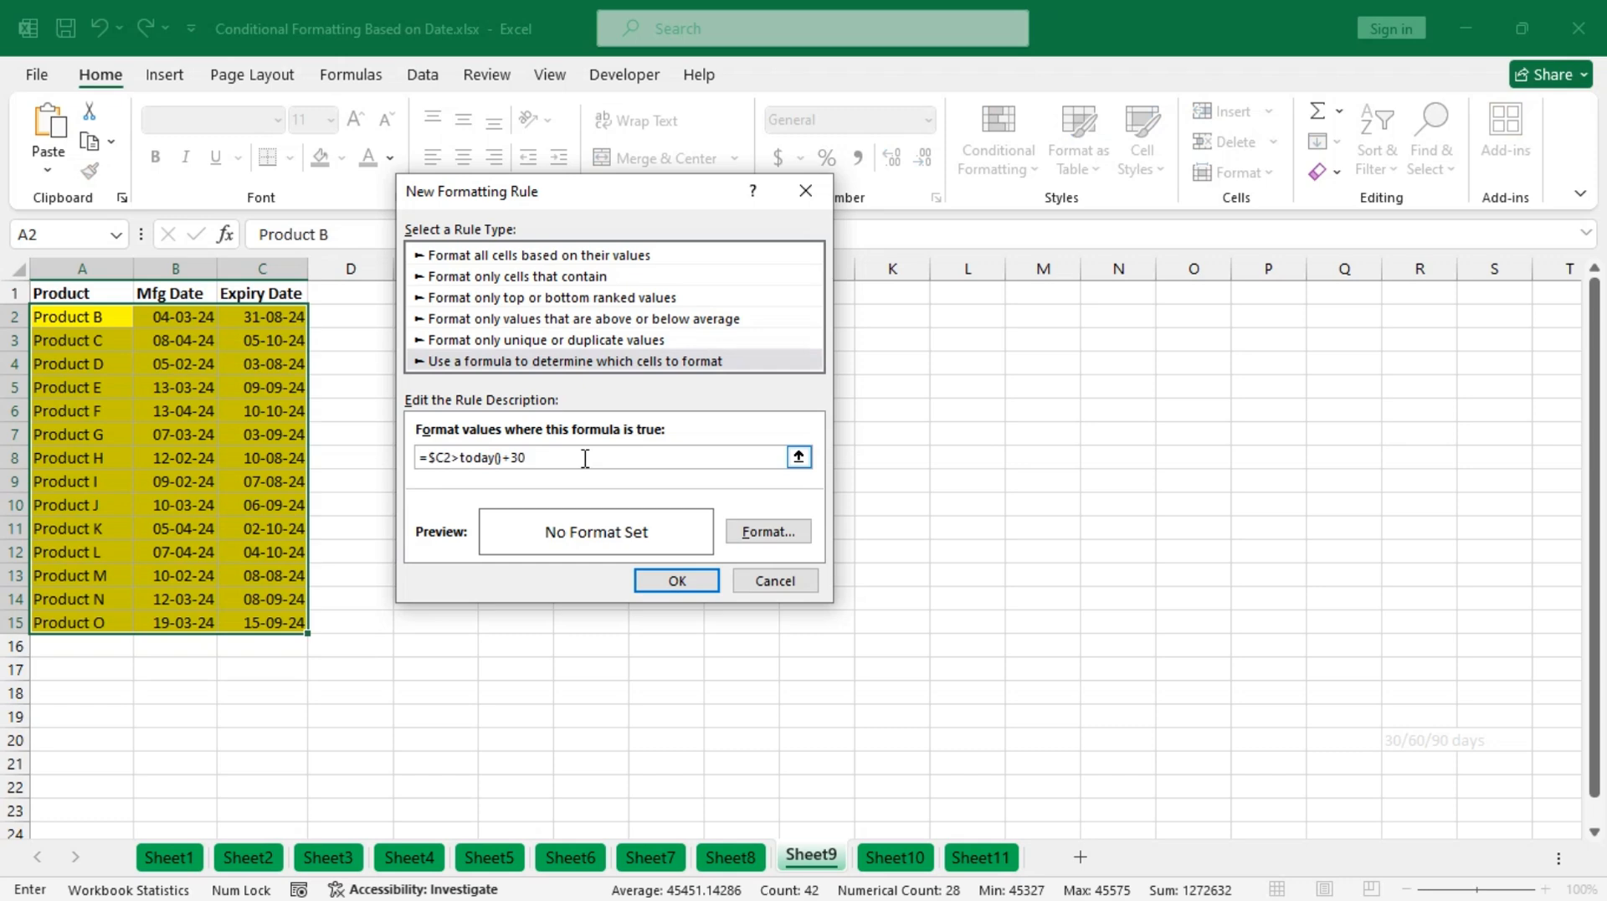
type("30")
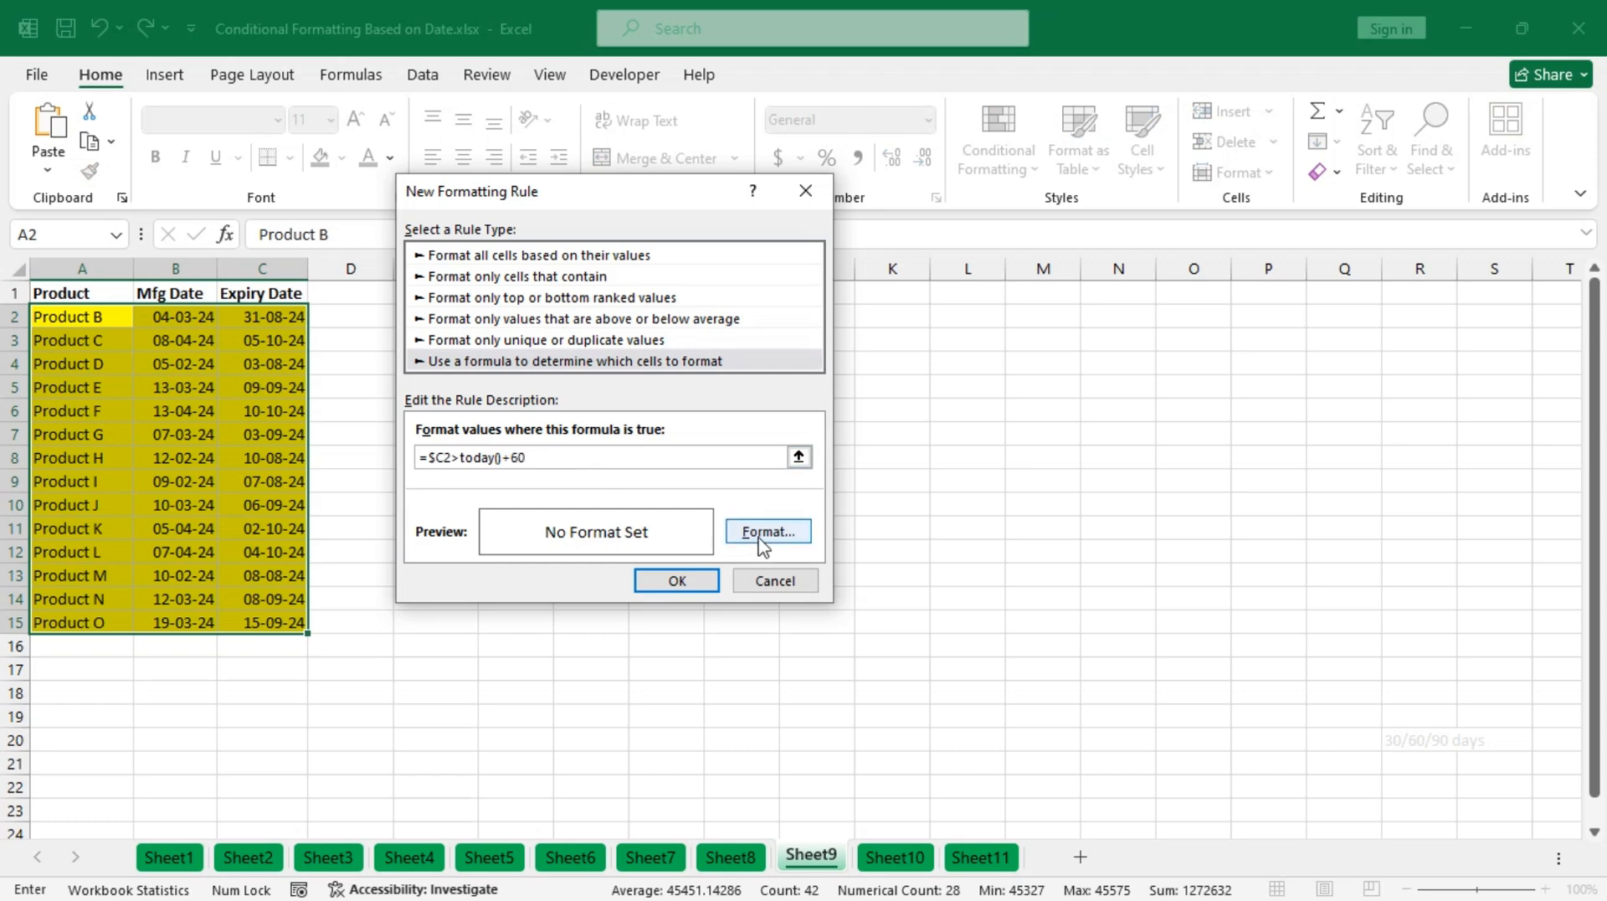
- Give the 60-day expiry rule a light blue standard-color fill and apply it to the product rows
left_click(767, 534)
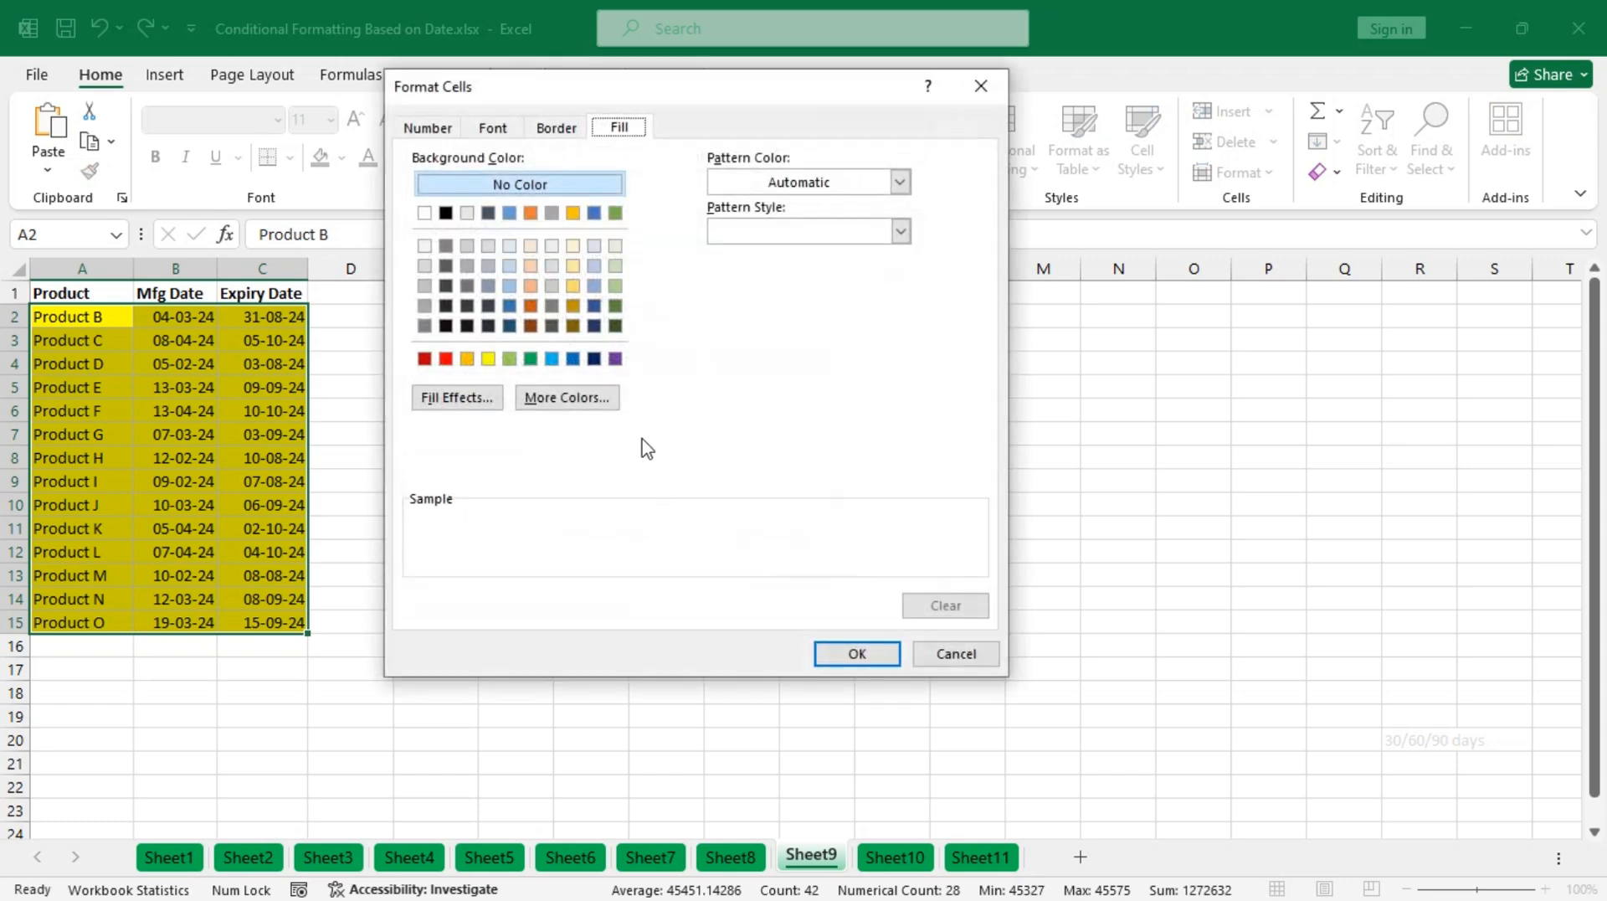
left_click(552, 358)
left_click(855, 654)
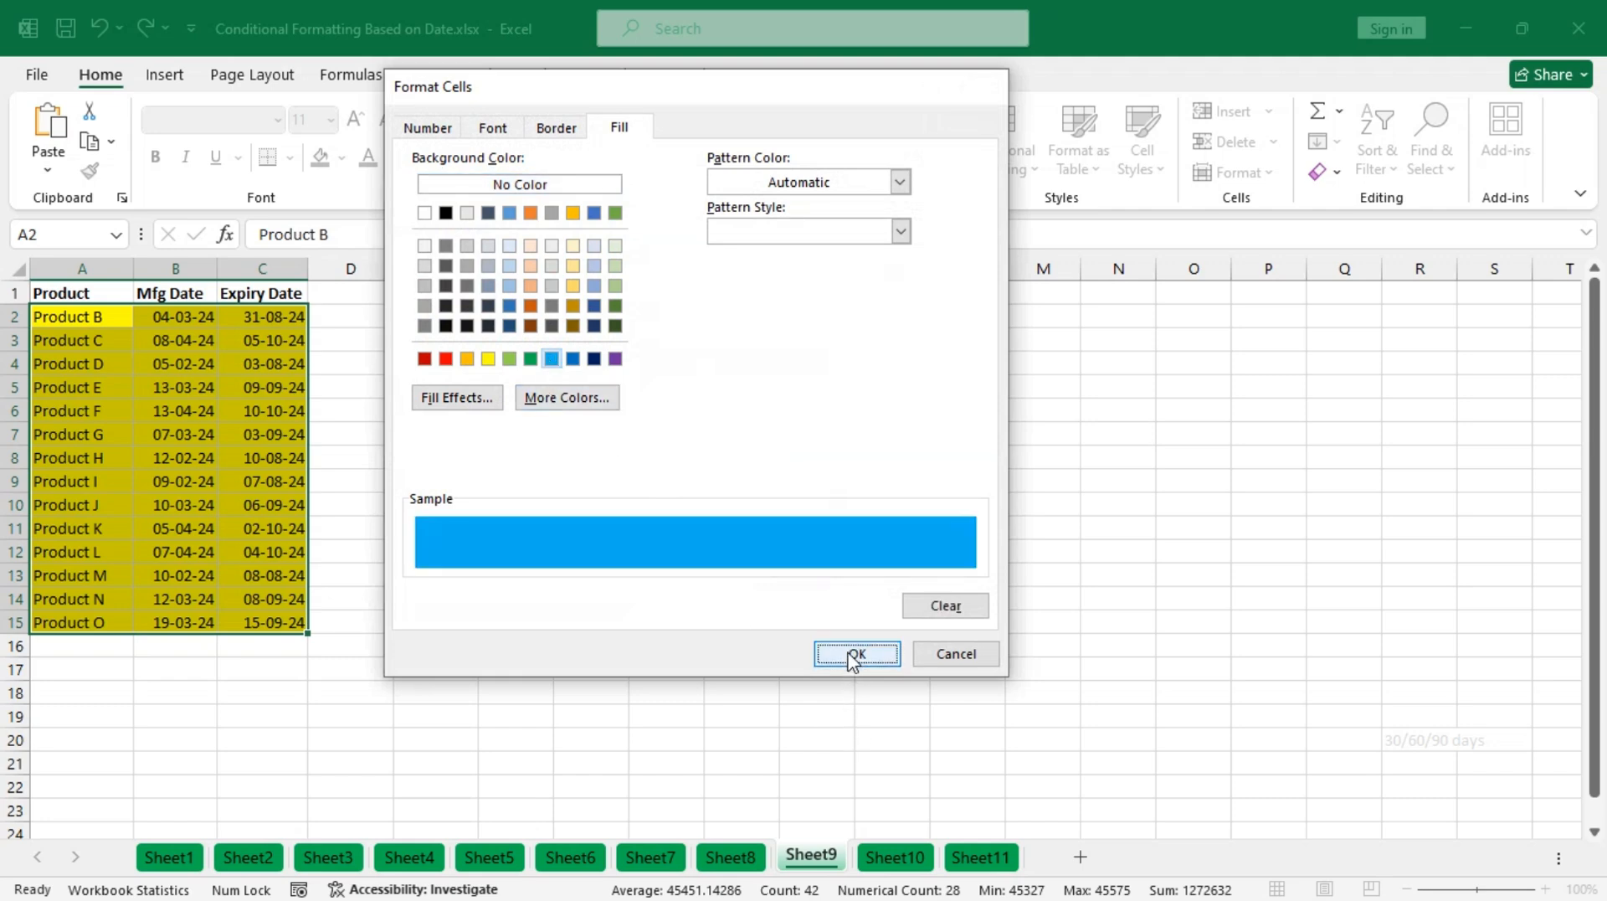
left_click(694, 583)
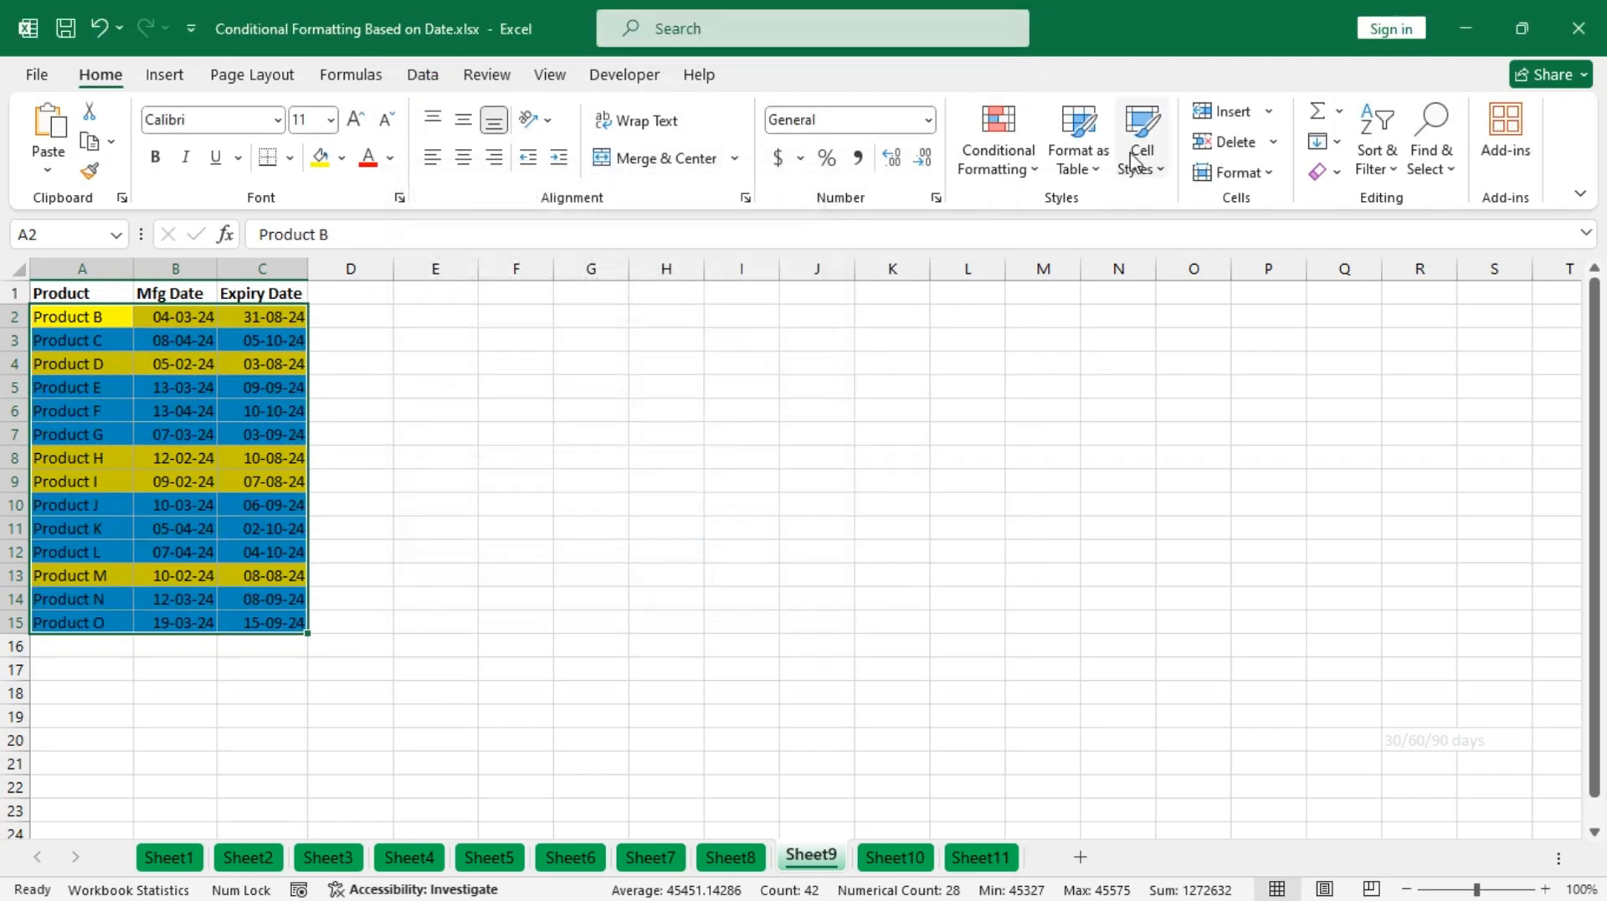
- Create a third formula-based rule for the product rows by reusing the copied formula and changing it to =$C2>today()+90
left_click(1000, 167)
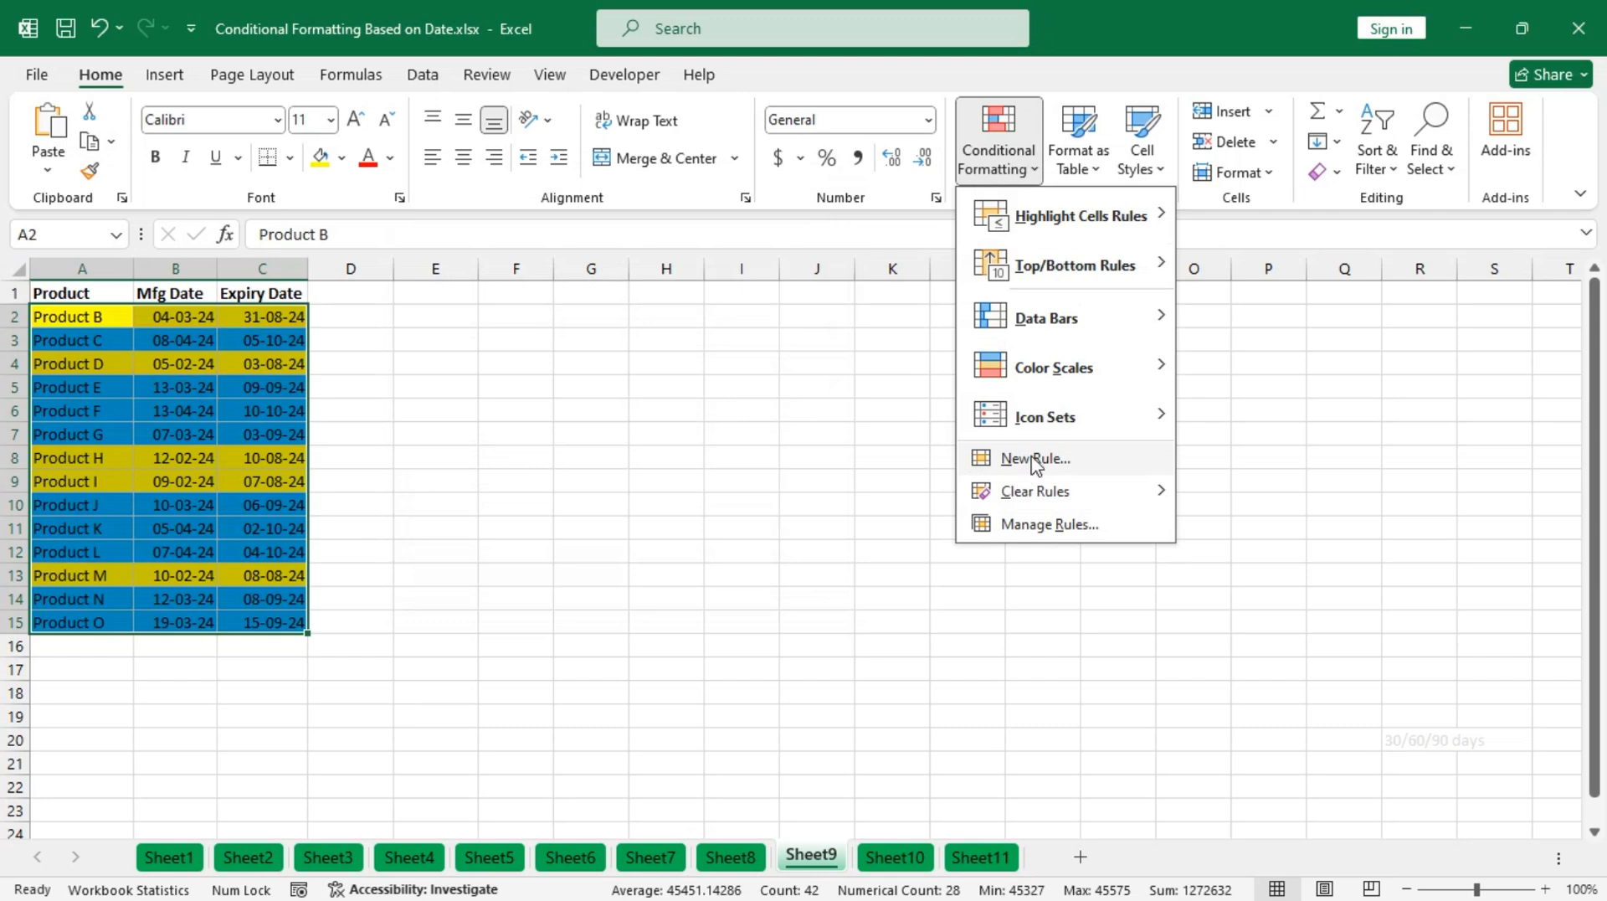
left_click(1023, 459)
left_click(553, 335)
left_click(543, 430)
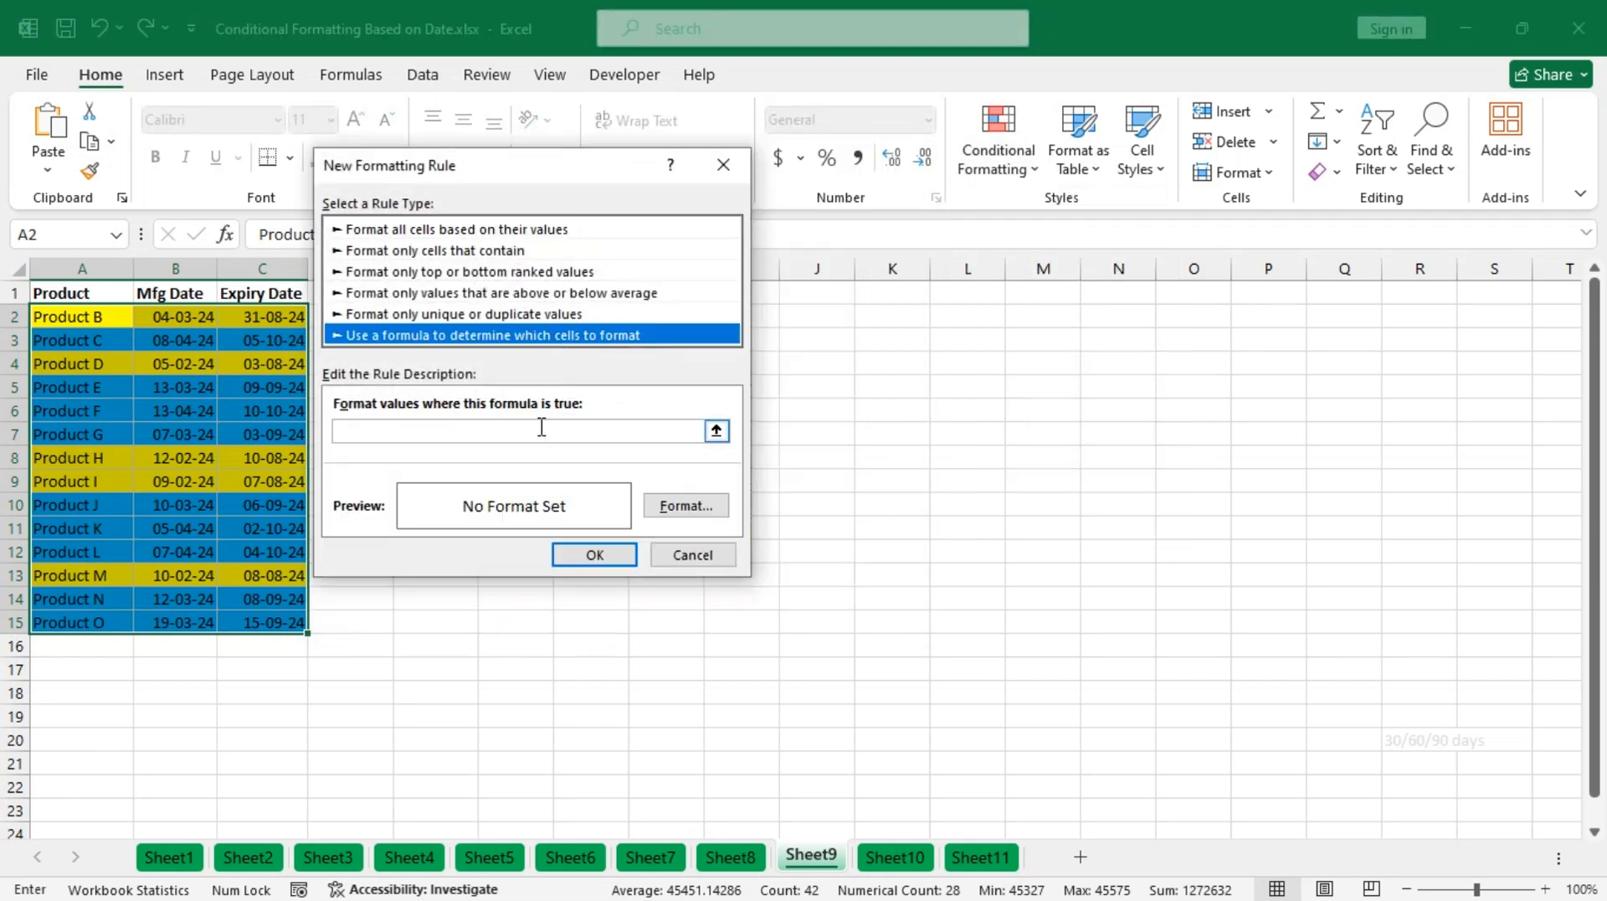
type("=$C2>today()+30")
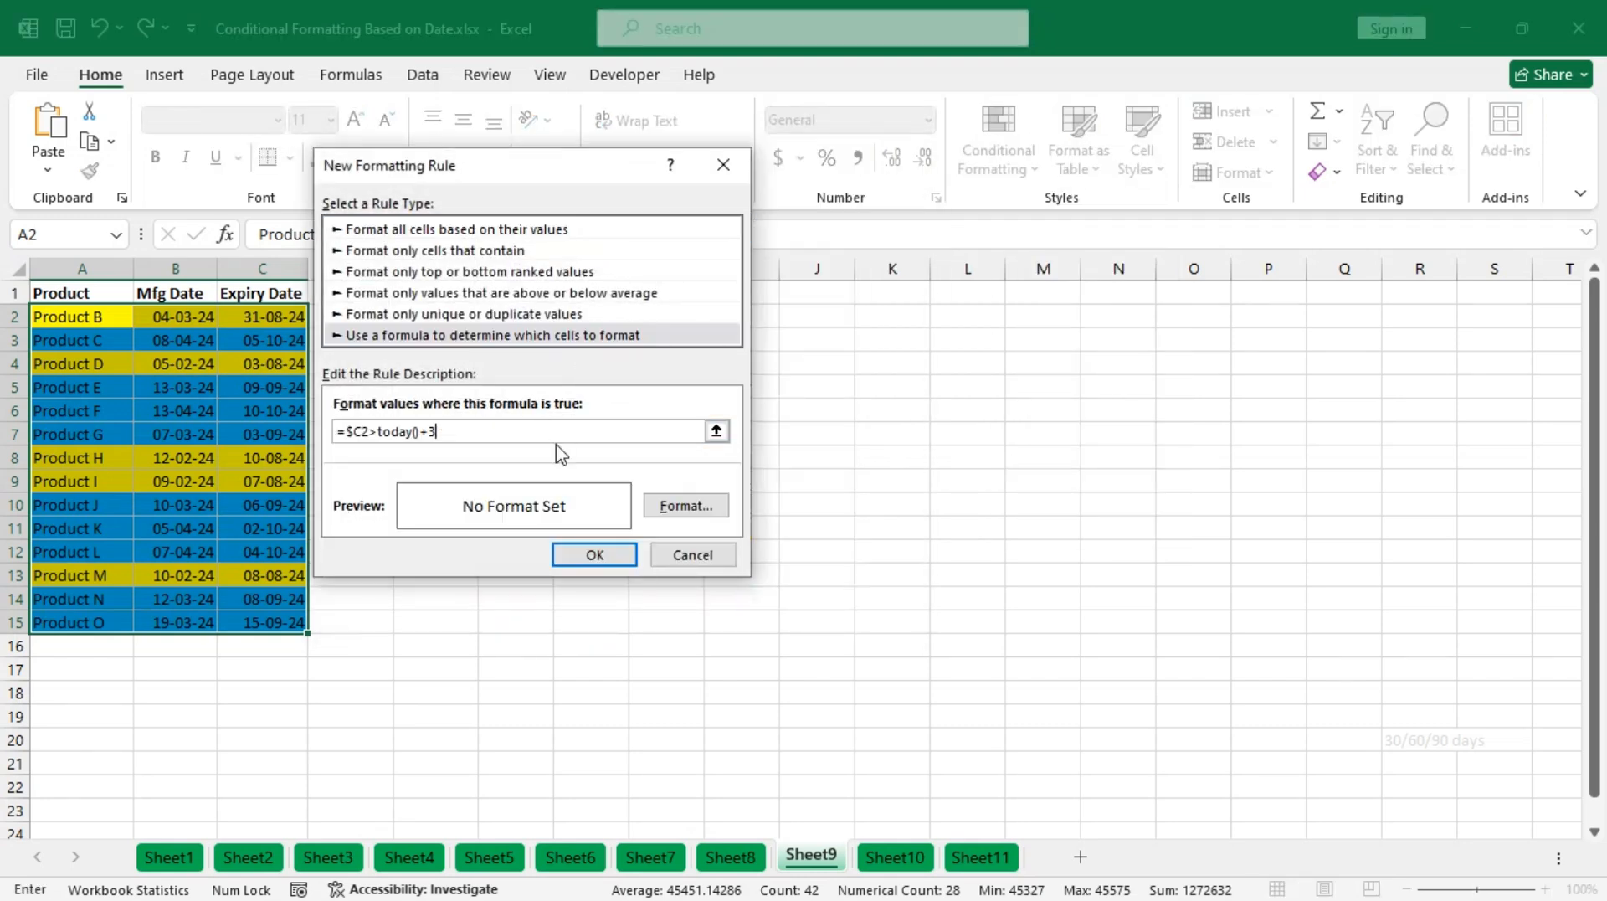
- Give the 90-day expiry rule a green standard-color fill and apply it to the product rows
left_click(682, 506)
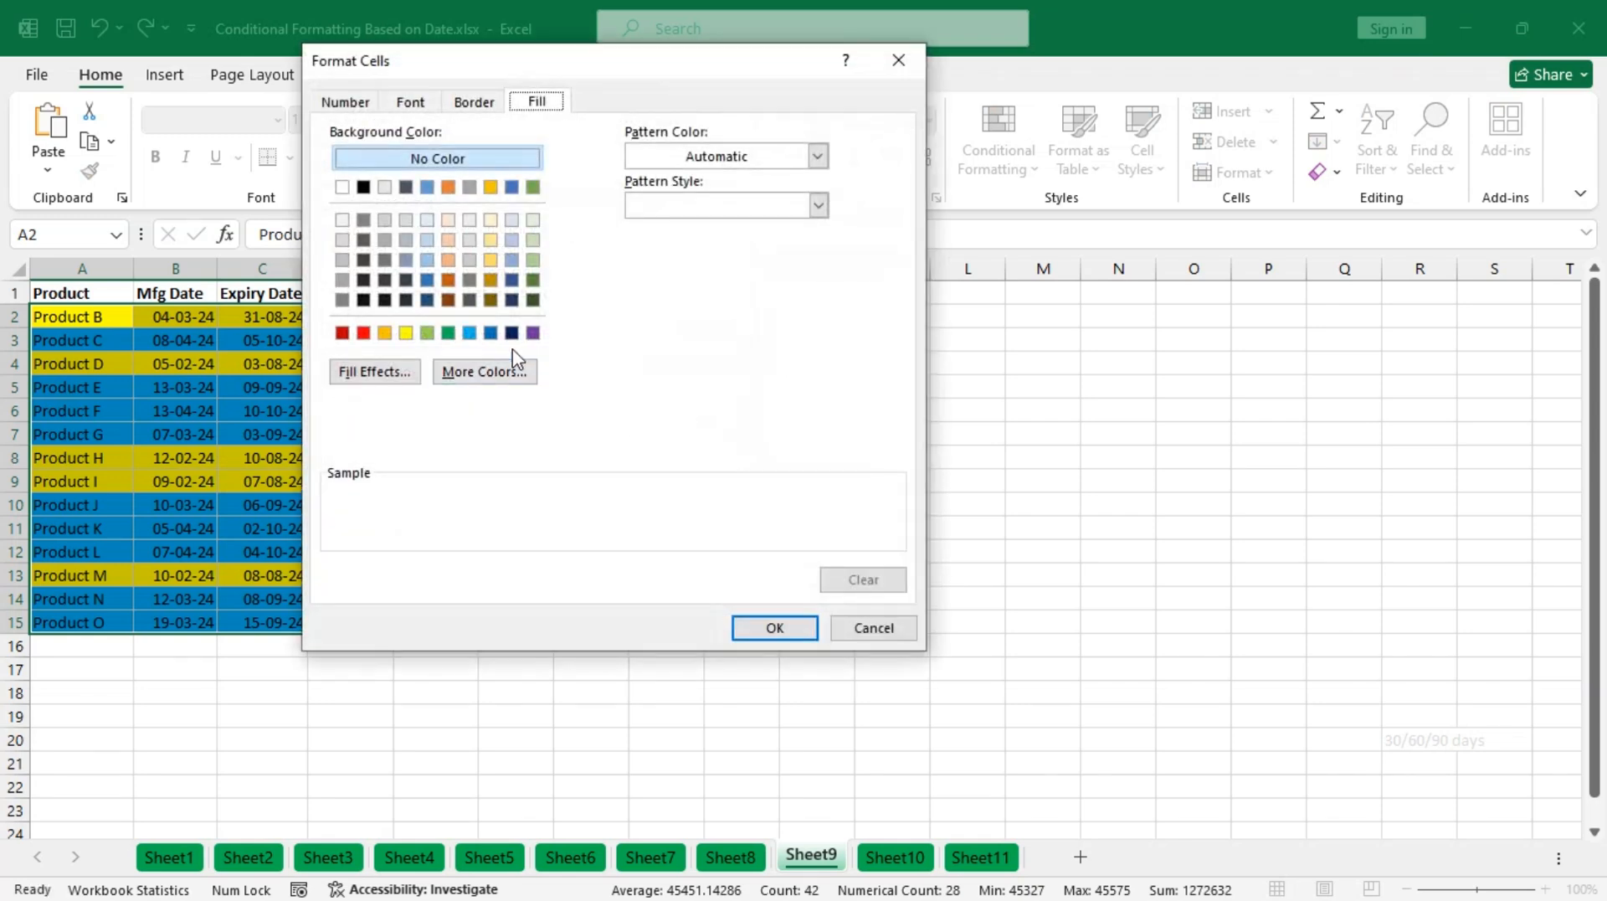
left_click(447, 332)
left_click(774, 628)
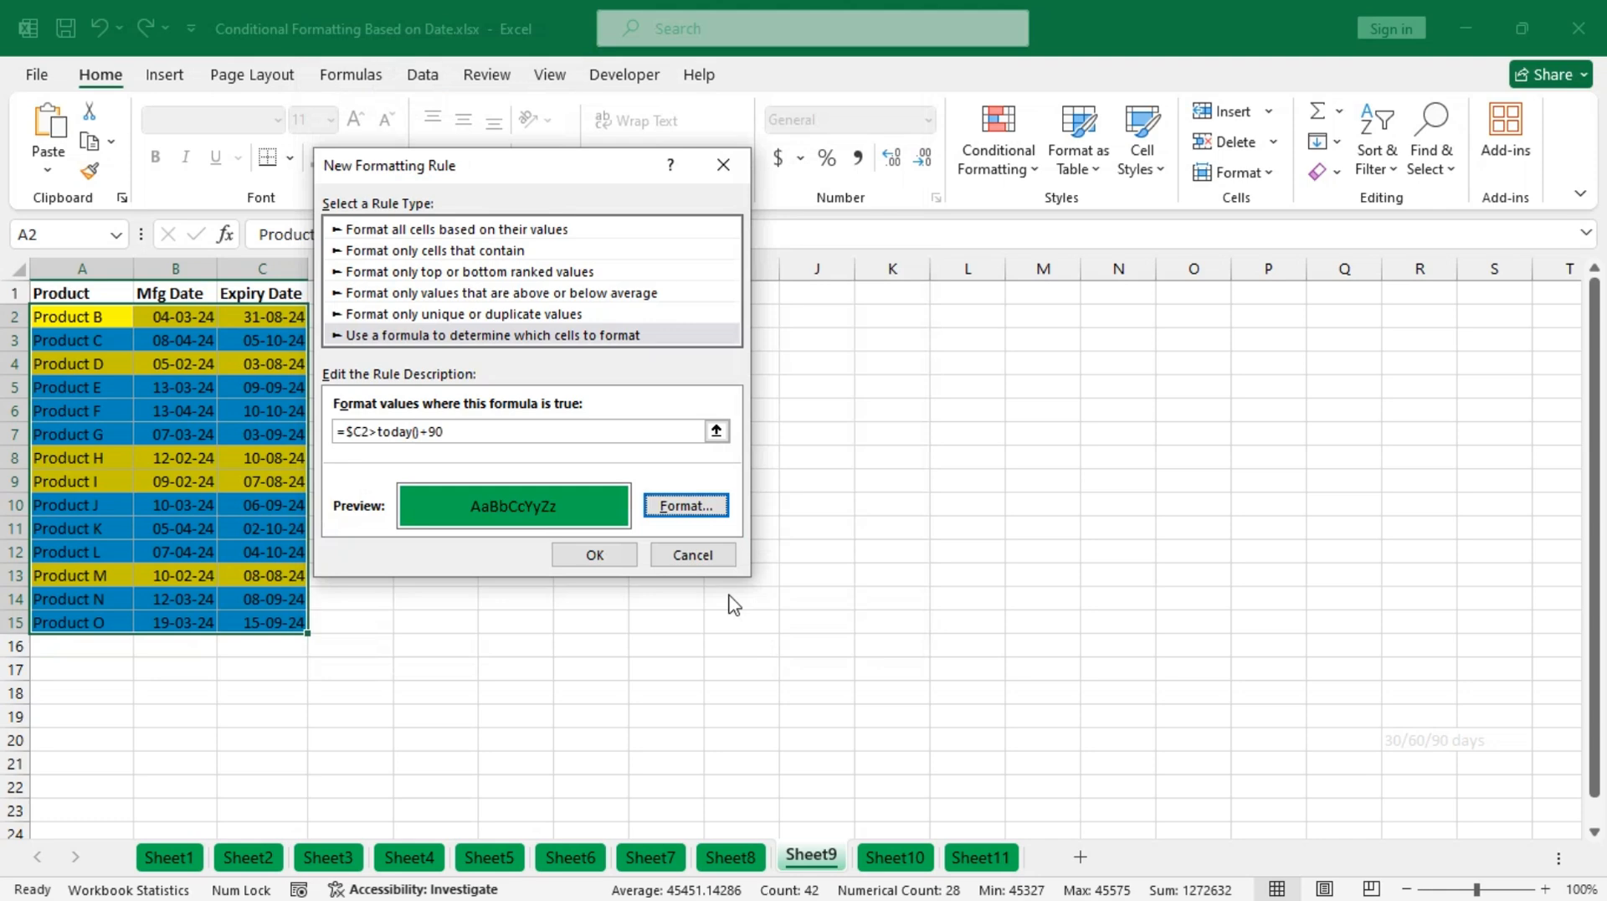
left_click(616, 551)
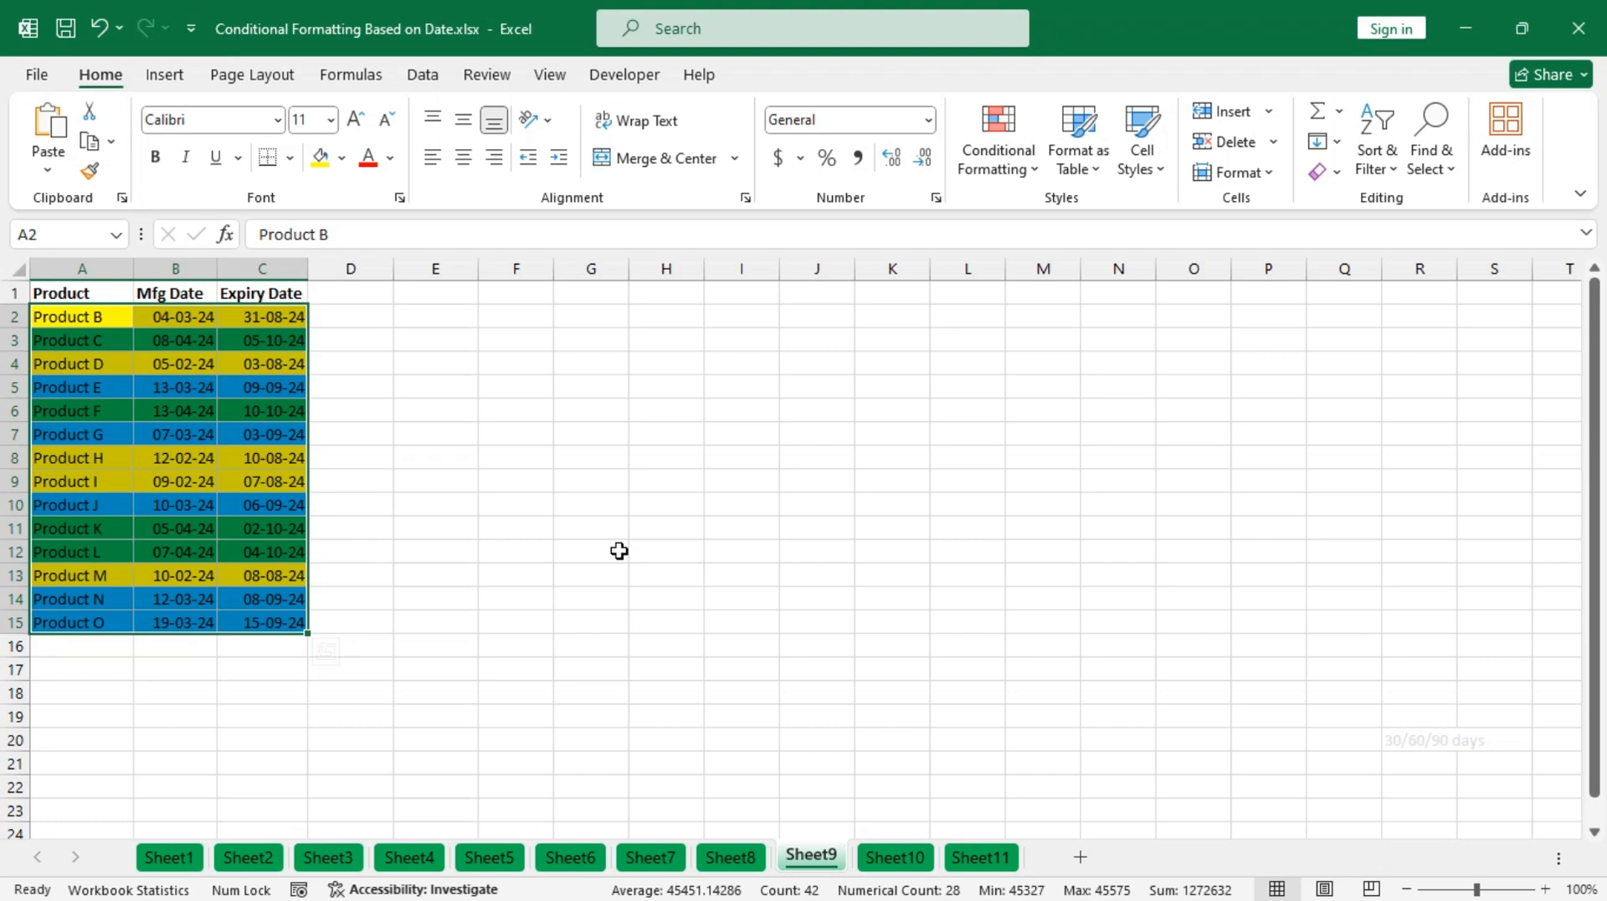
- Review the order and formulas of the expiry rules in the Conditional Formatting Rules Manager, then close it without changes
left_click(996, 159)
left_click(1041, 527)
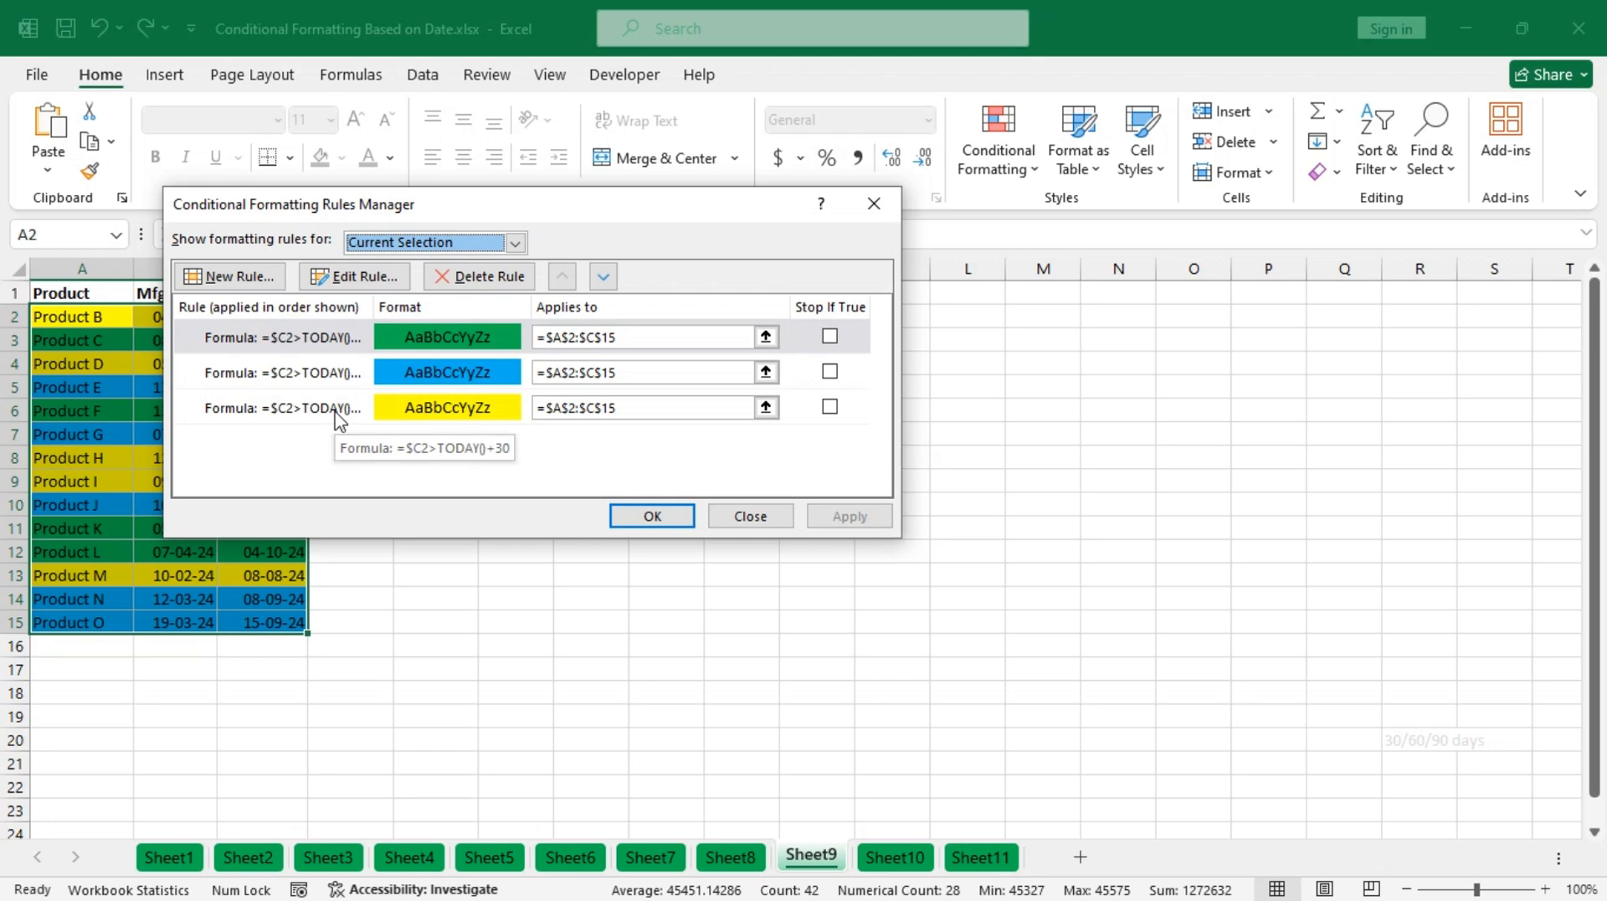
left_click(750, 517)
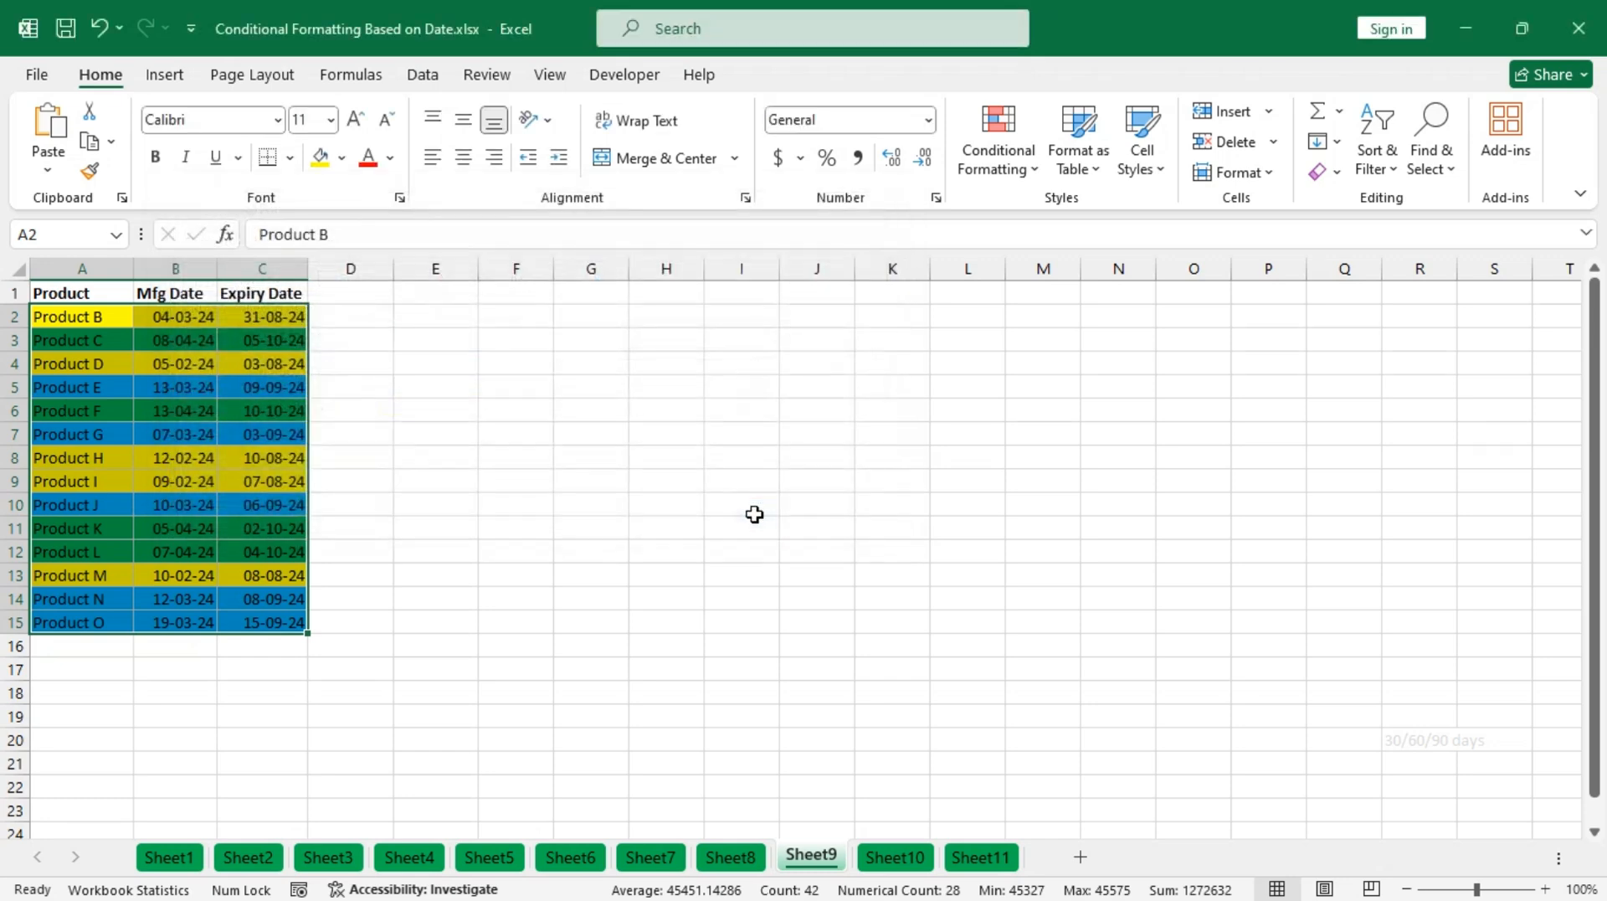
- On Sheet10, start a formula-based conditional formatting rule for the Expired dates in B2:B20
left_click(911, 860)
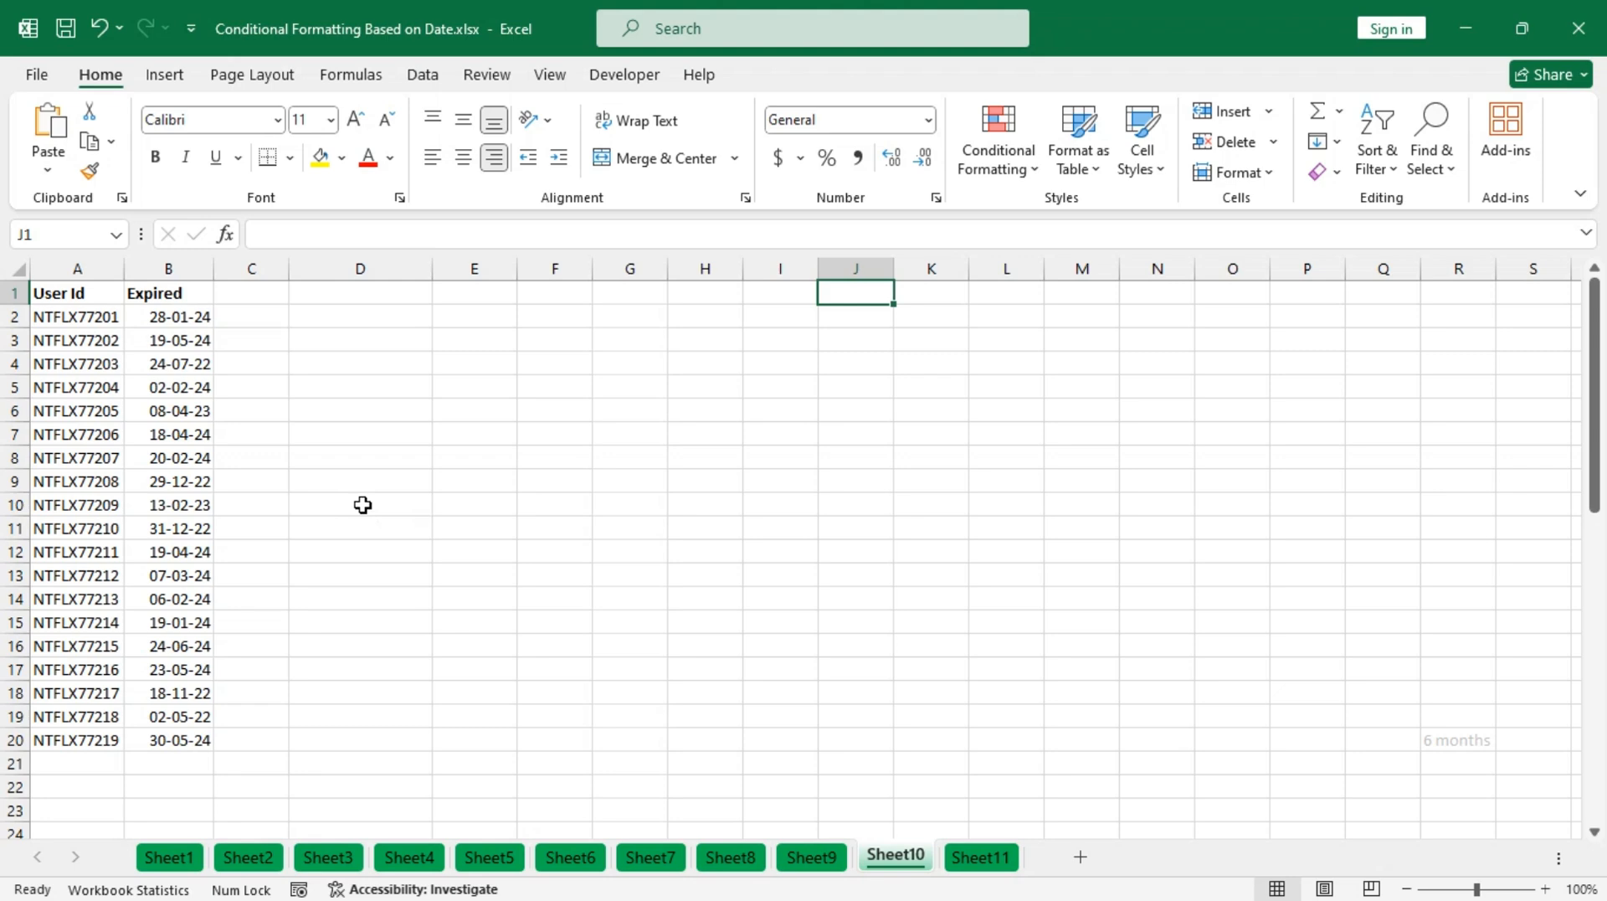
left_click_drag(184, 315, 186, 736)
left_click(1026, 168)
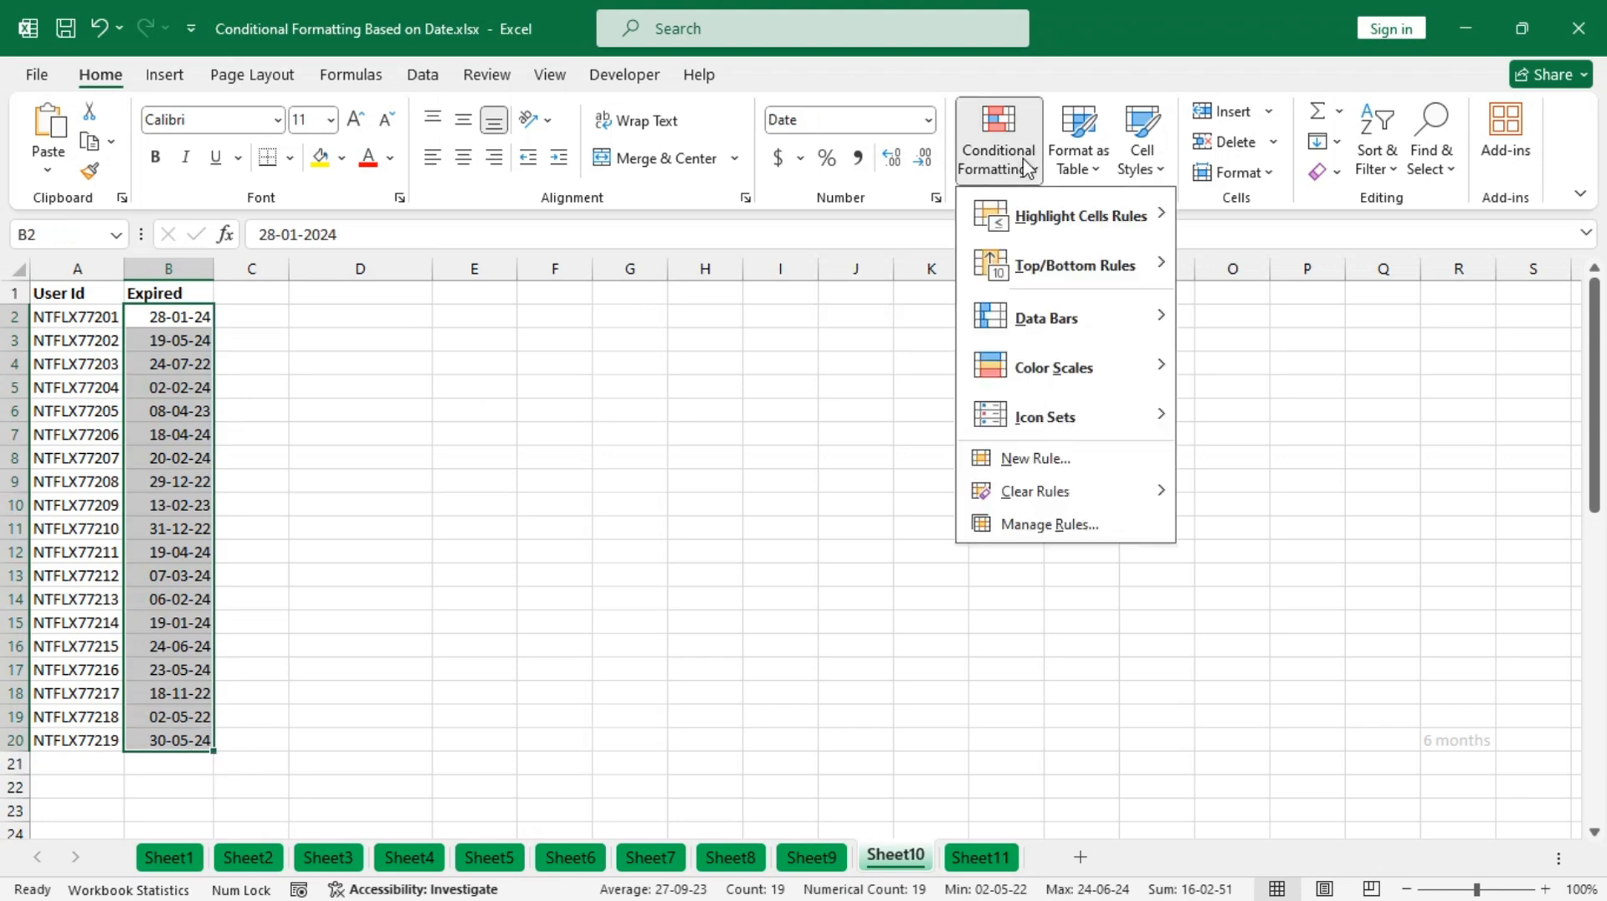
left_click(1038, 459)
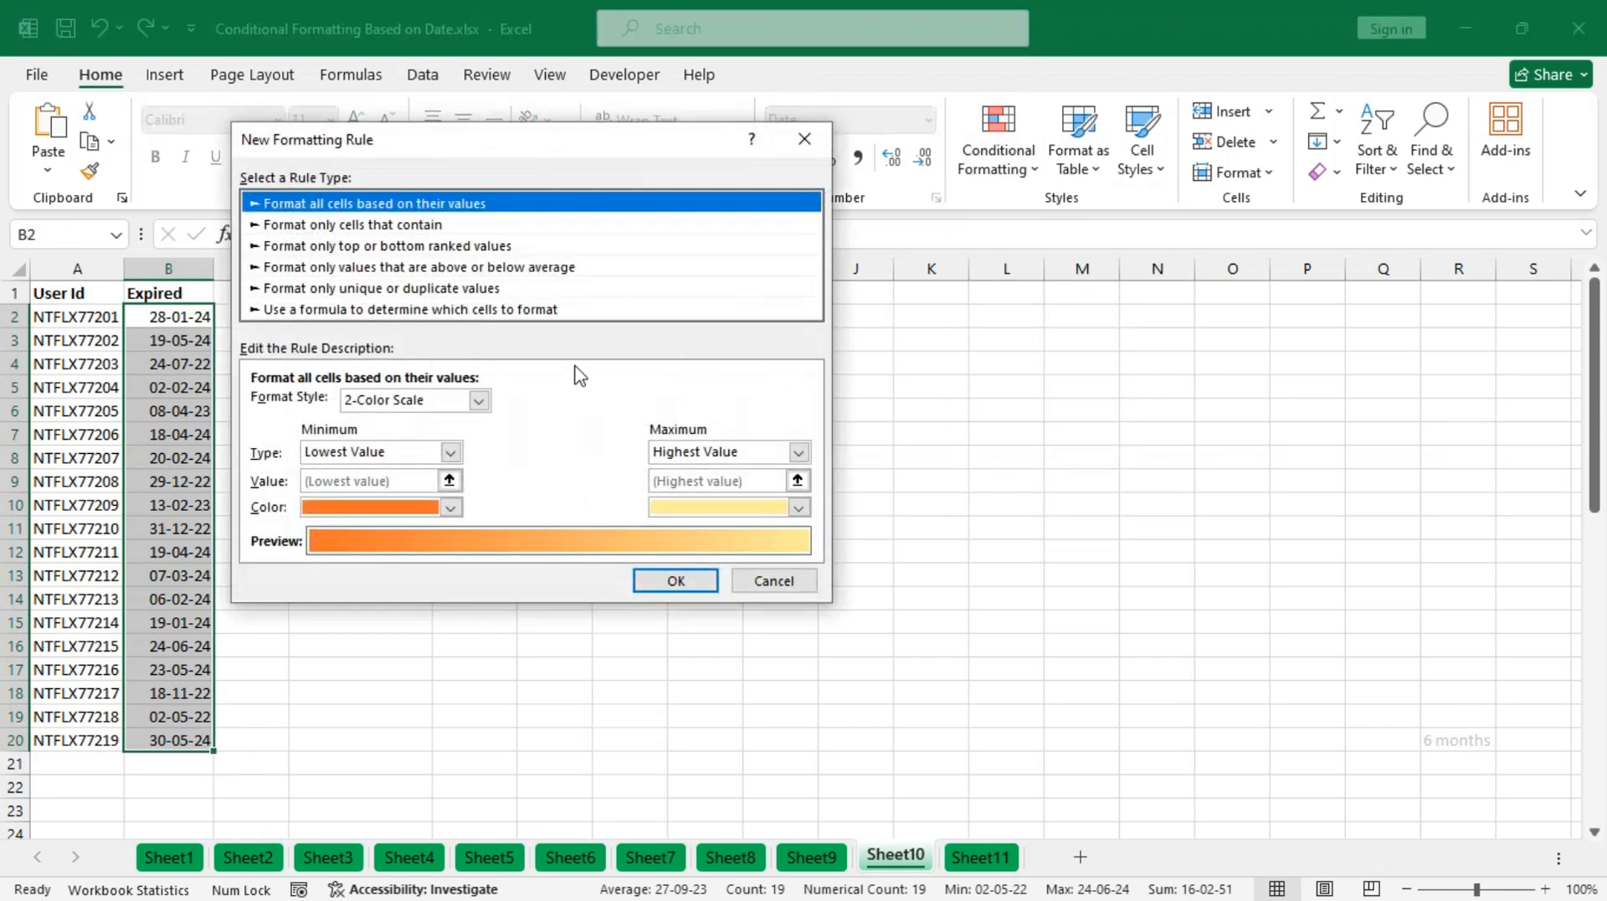
left_click(538, 308)
left_click_drag(535, 135, 756, 216)
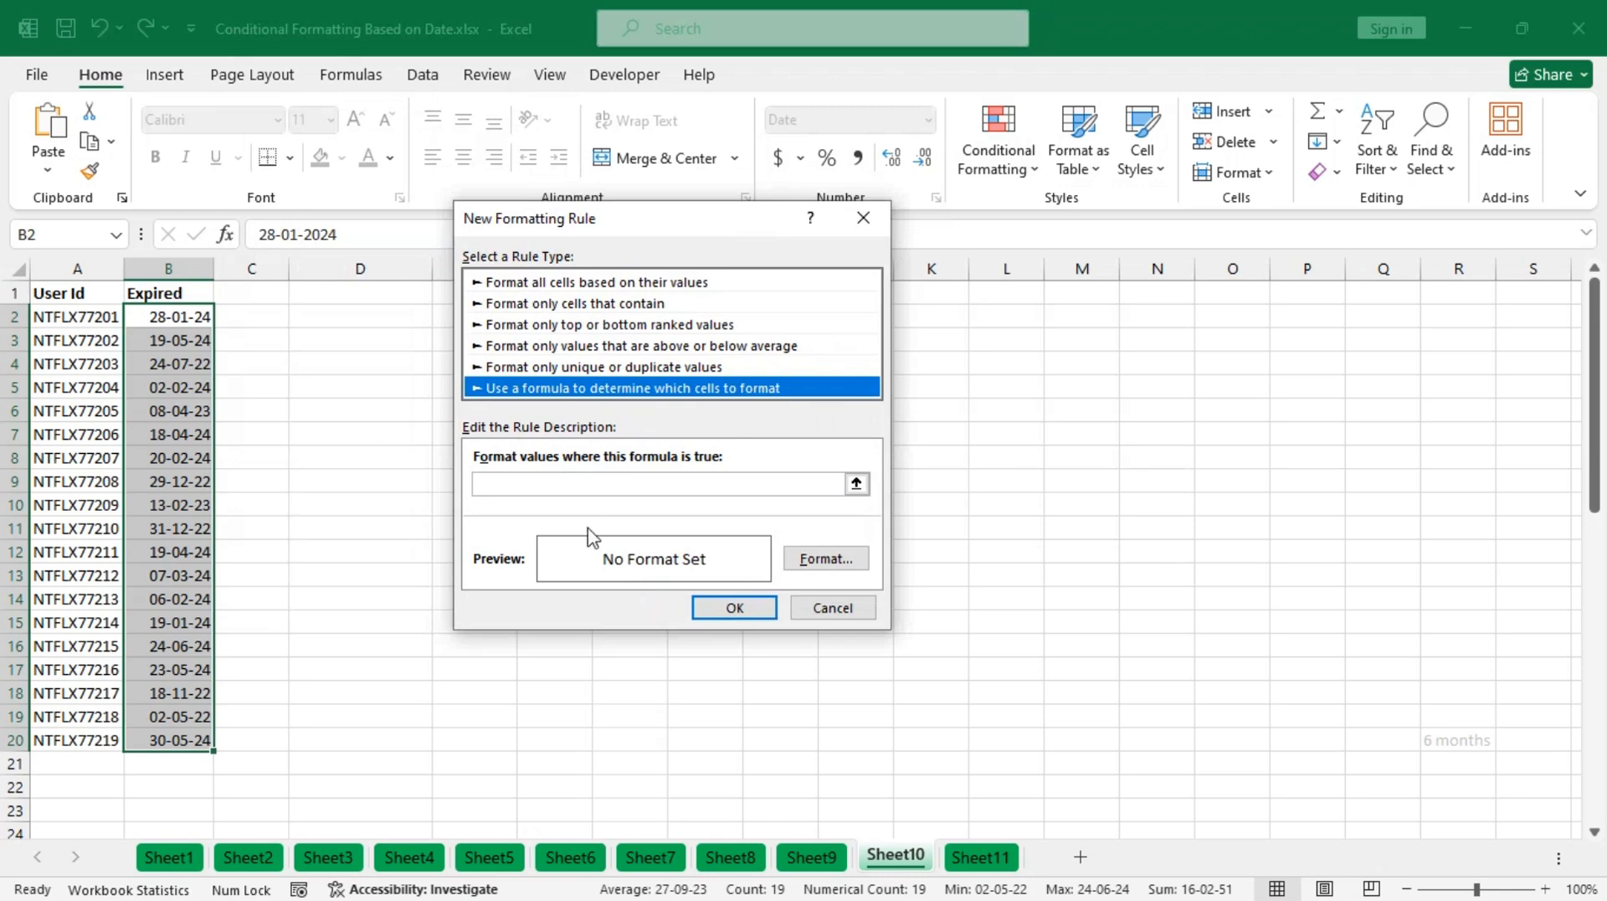
- Set the rule formula to =and(B2<today(),B2>today()-180) with fully relative references to the first Expired date
left_click(601, 484)
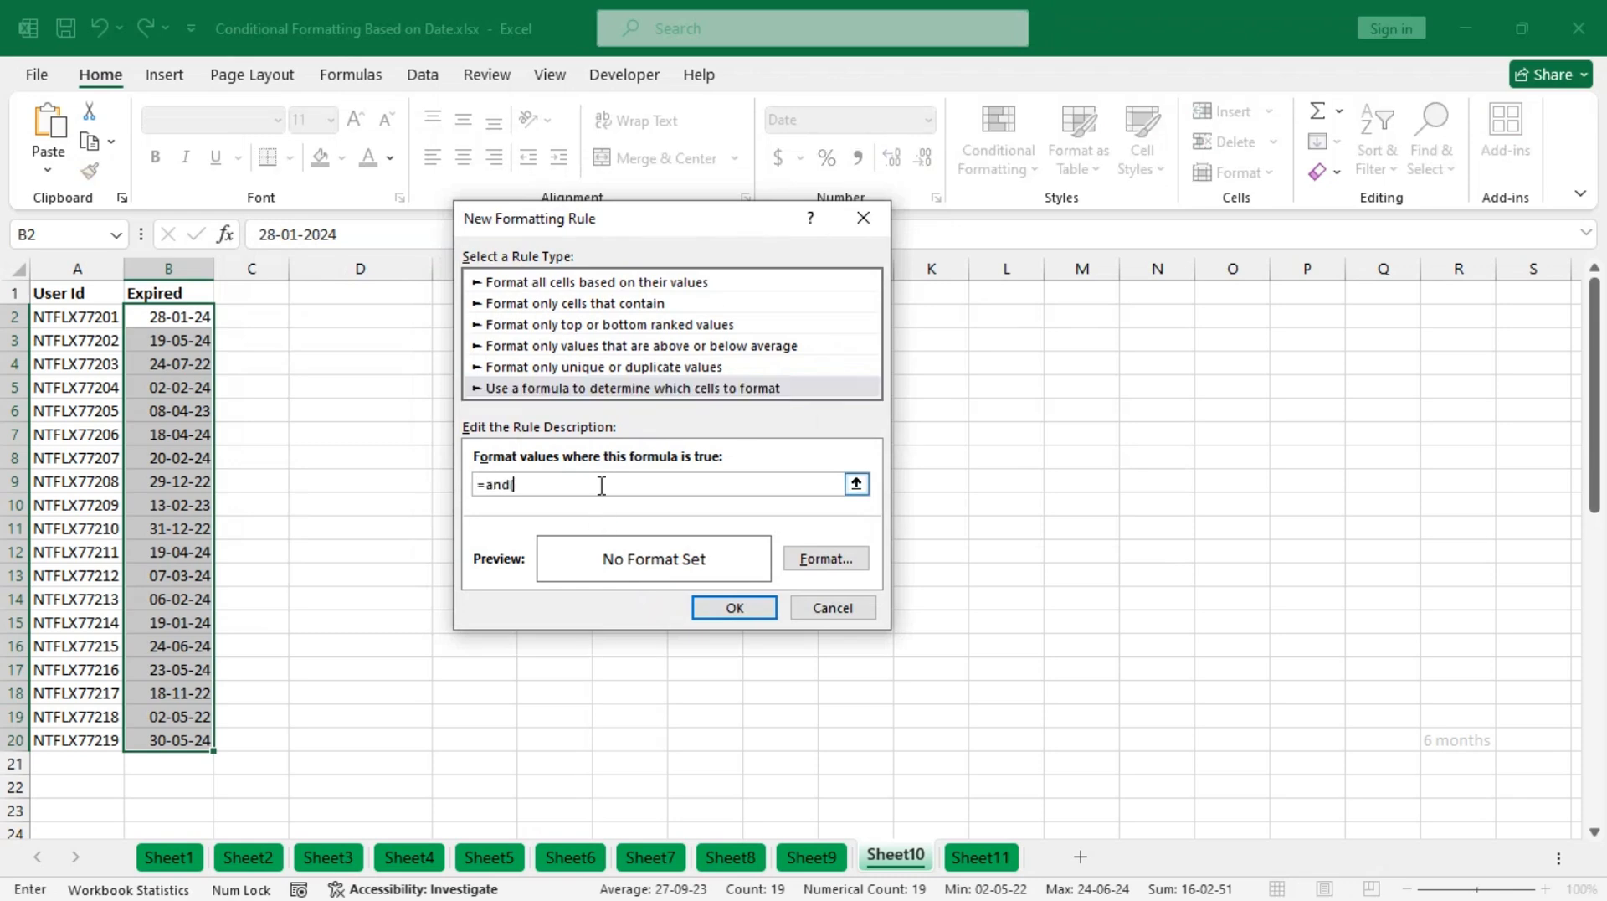
left_click(170, 317)
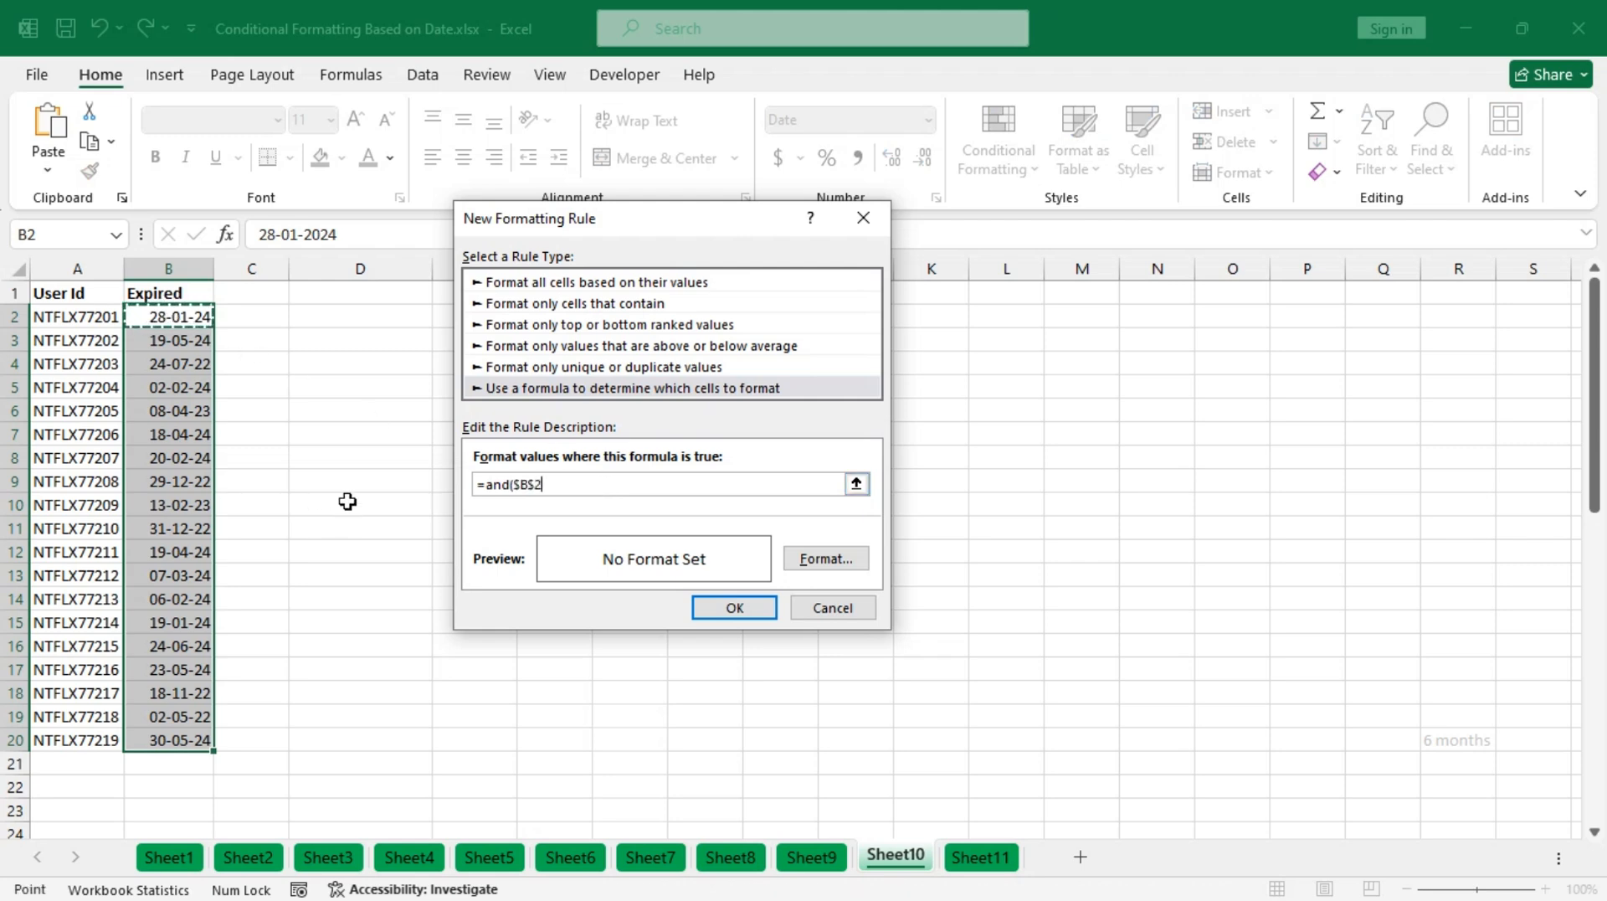
key("F4")
key("F4")
key("F4")
type("<today(),")
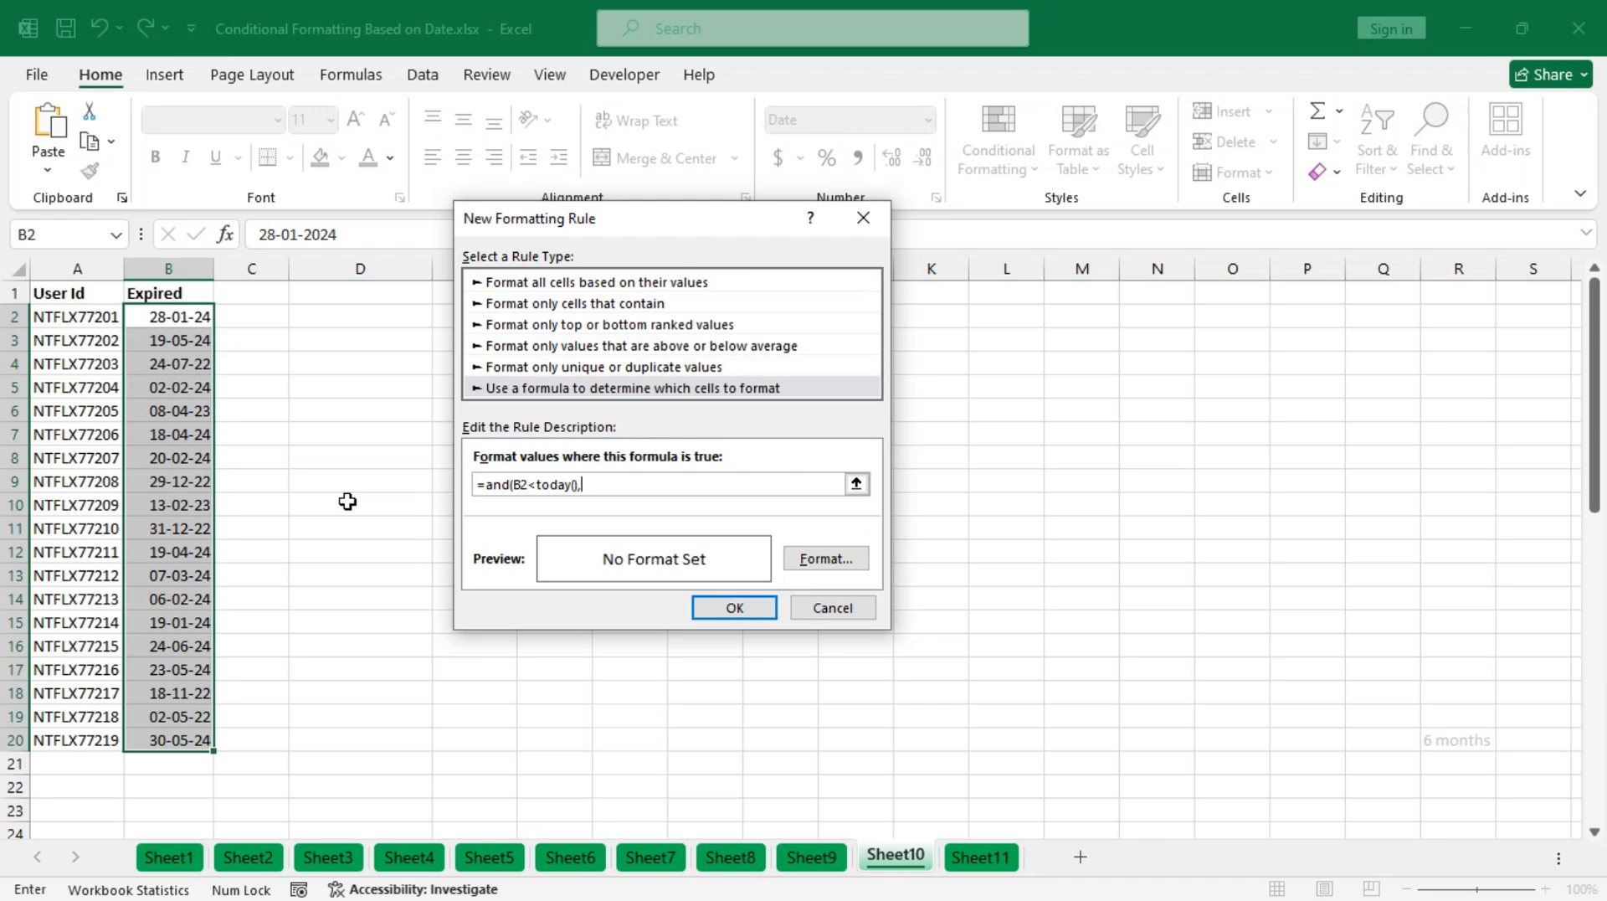
left_click(180, 317)
key("F4")
key("F4")
key("F4")
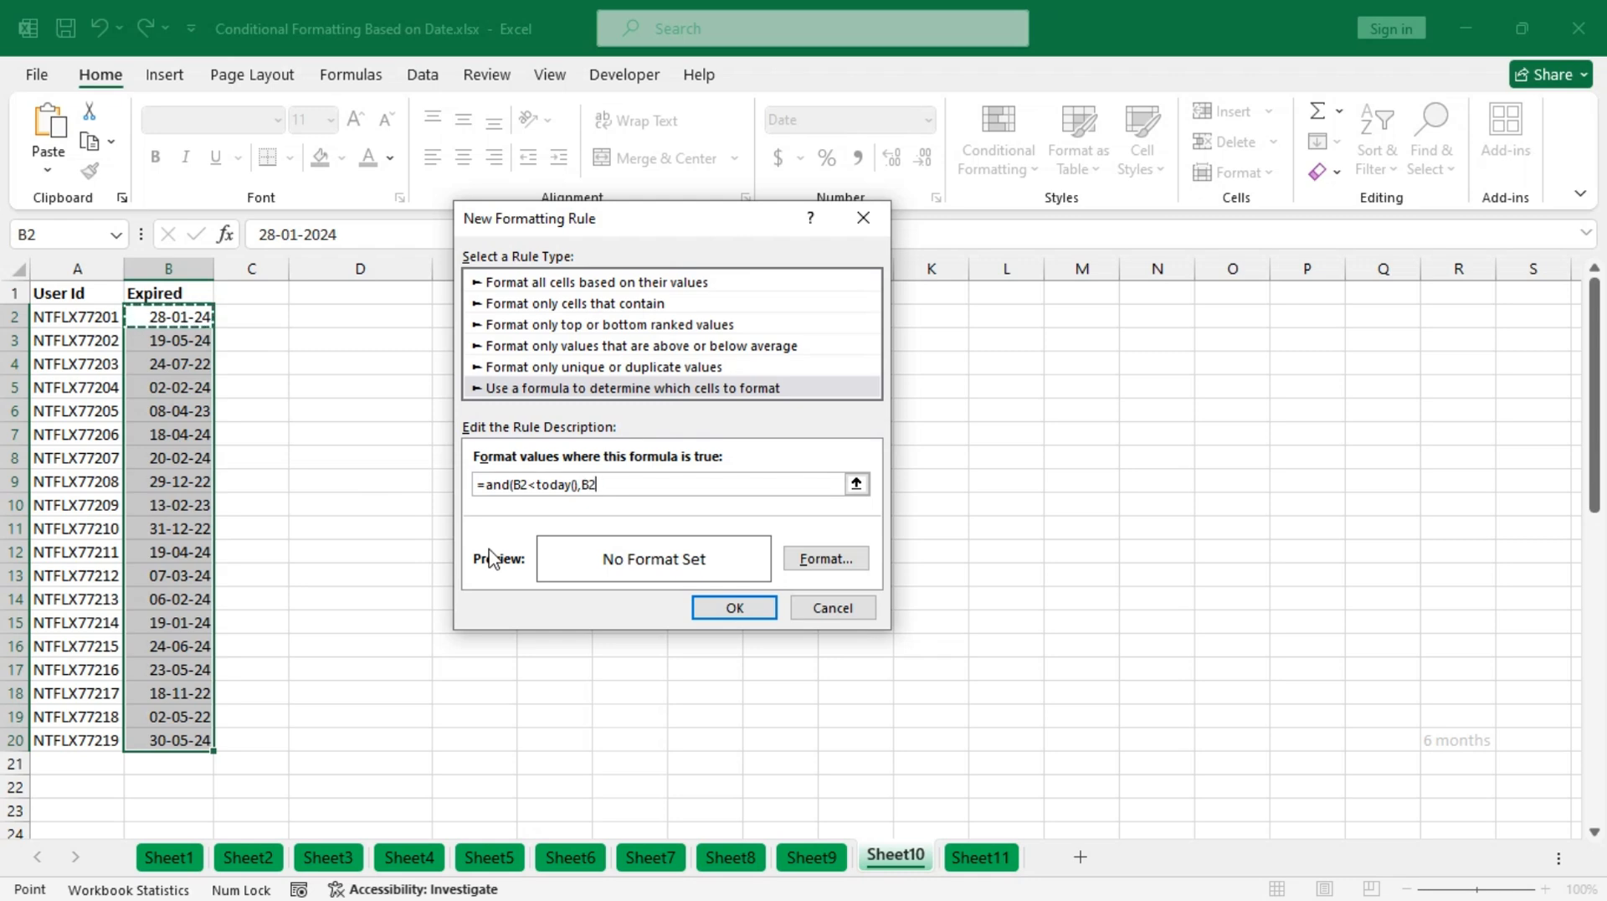
type(">today()-180")
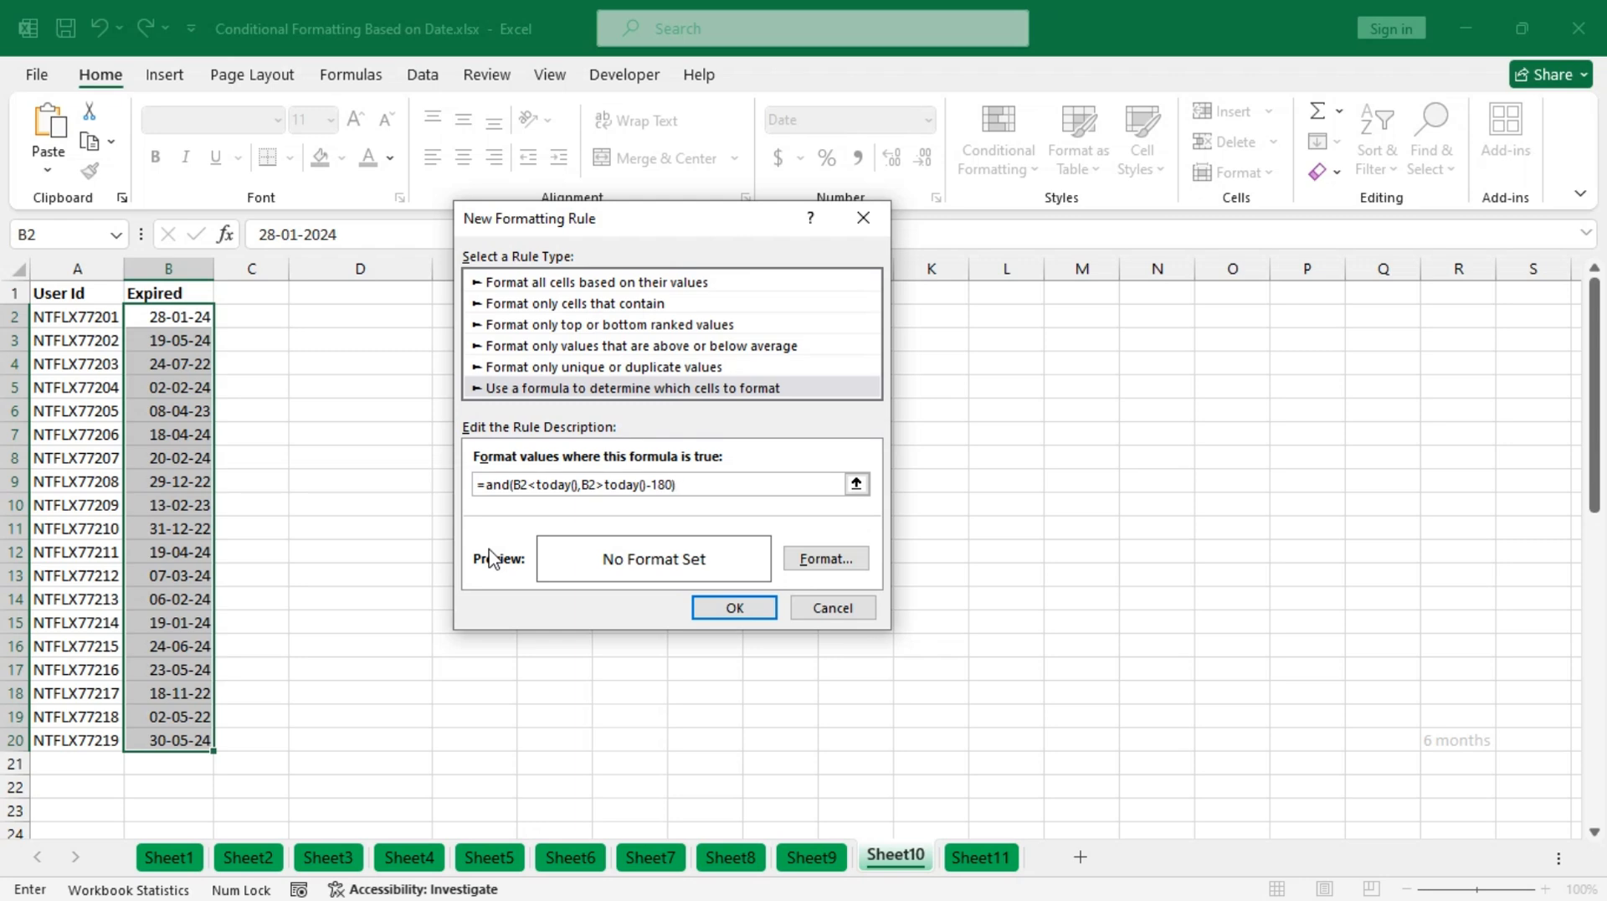
- Give the 180-day rule a light green standard-color fill and apply it to the Expired dates
left_click(826, 558)
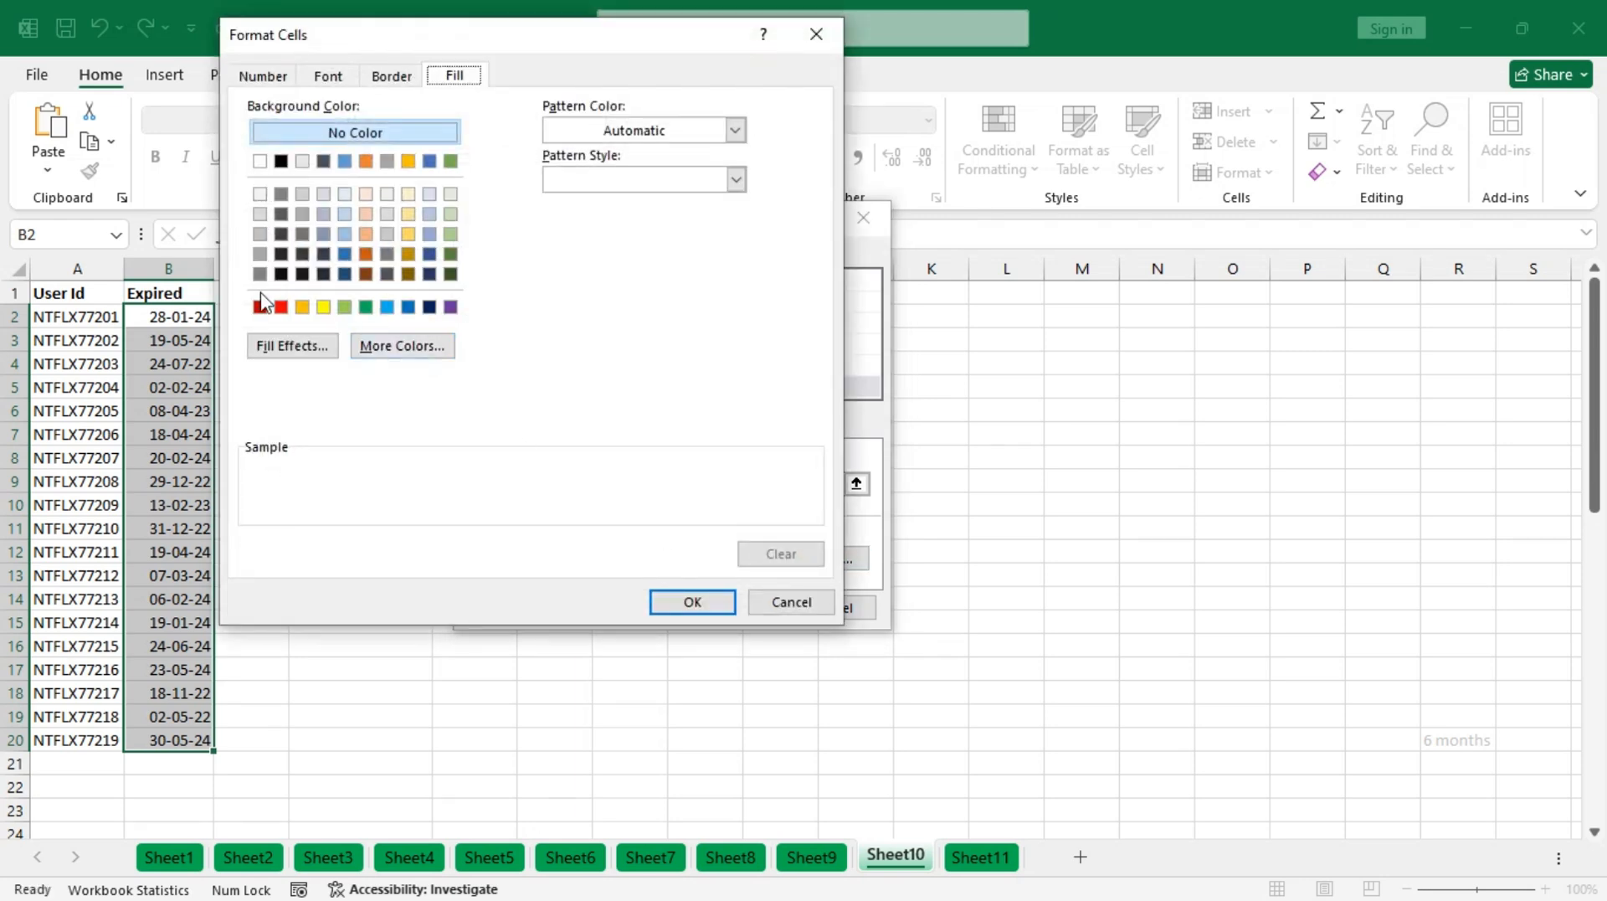
left_click(344, 306)
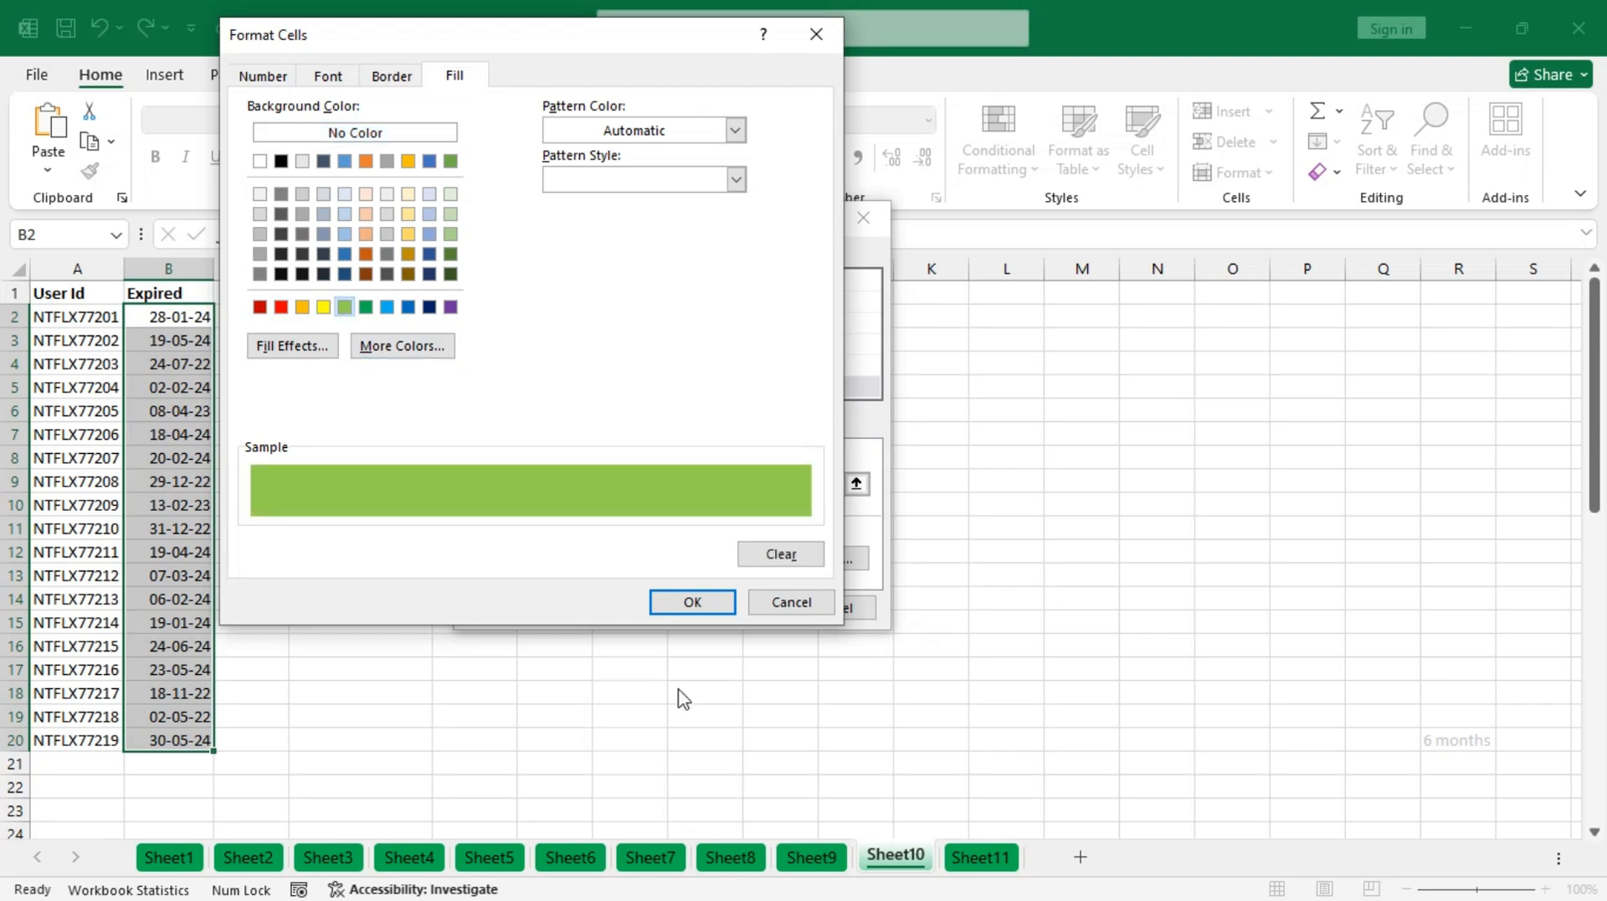
left_click(699, 607)
left_click(731, 603)
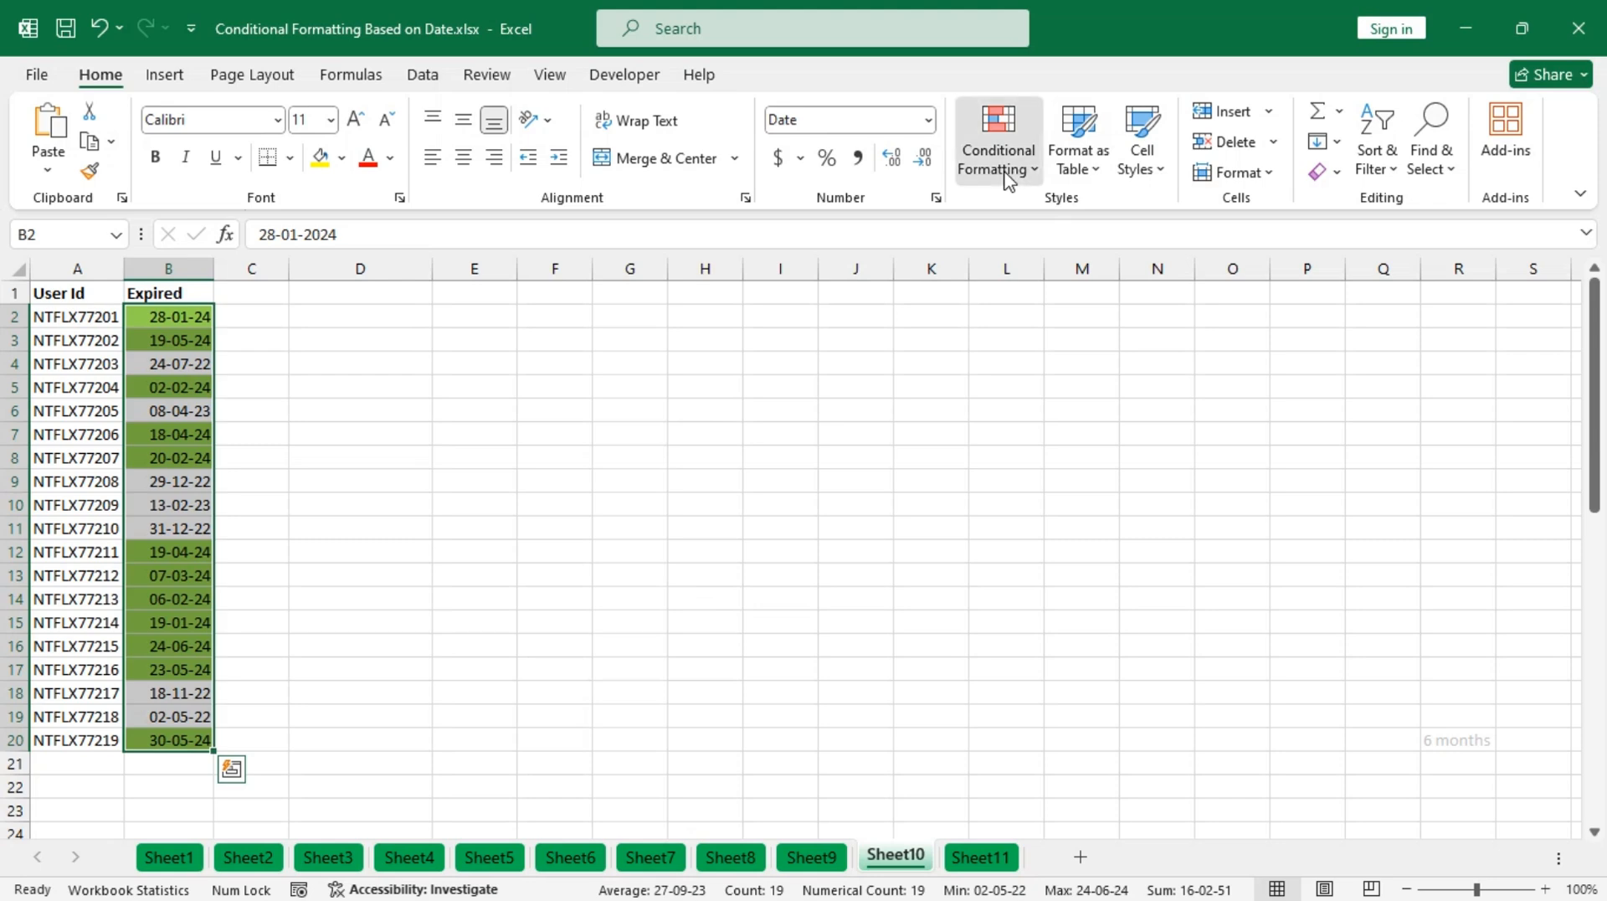
- Create another formula-based rule for the Expired dates with the formula =B2<today()-365, using a relative cell reference
left_click(1009, 177)
left_click(1050, 456)
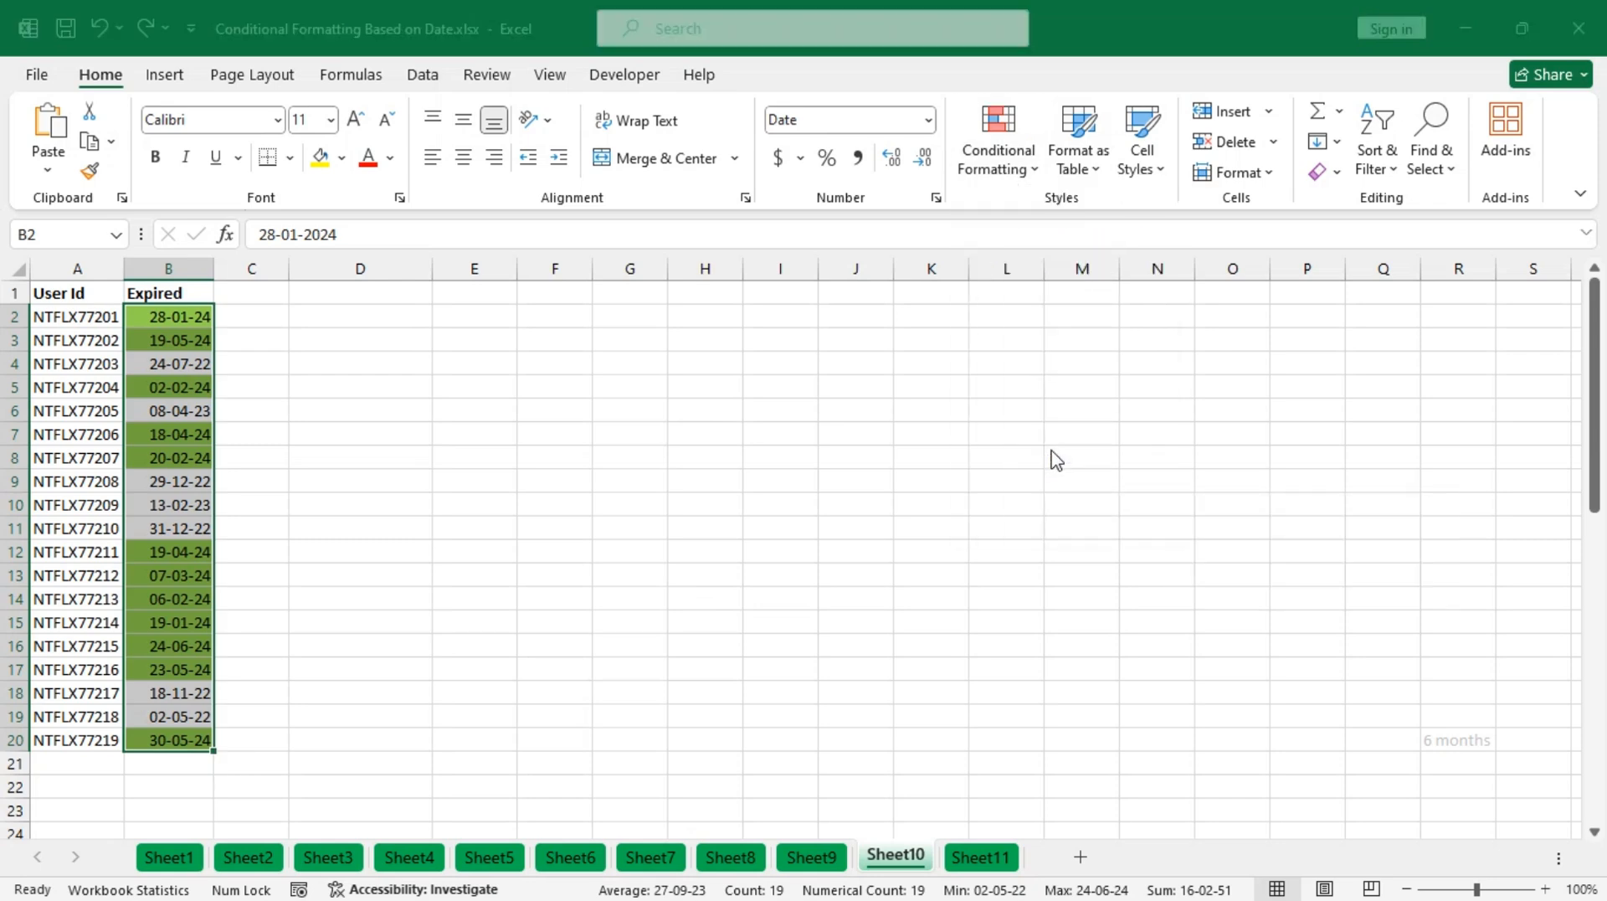
left_click(558, 362)
left_click(557, 459)
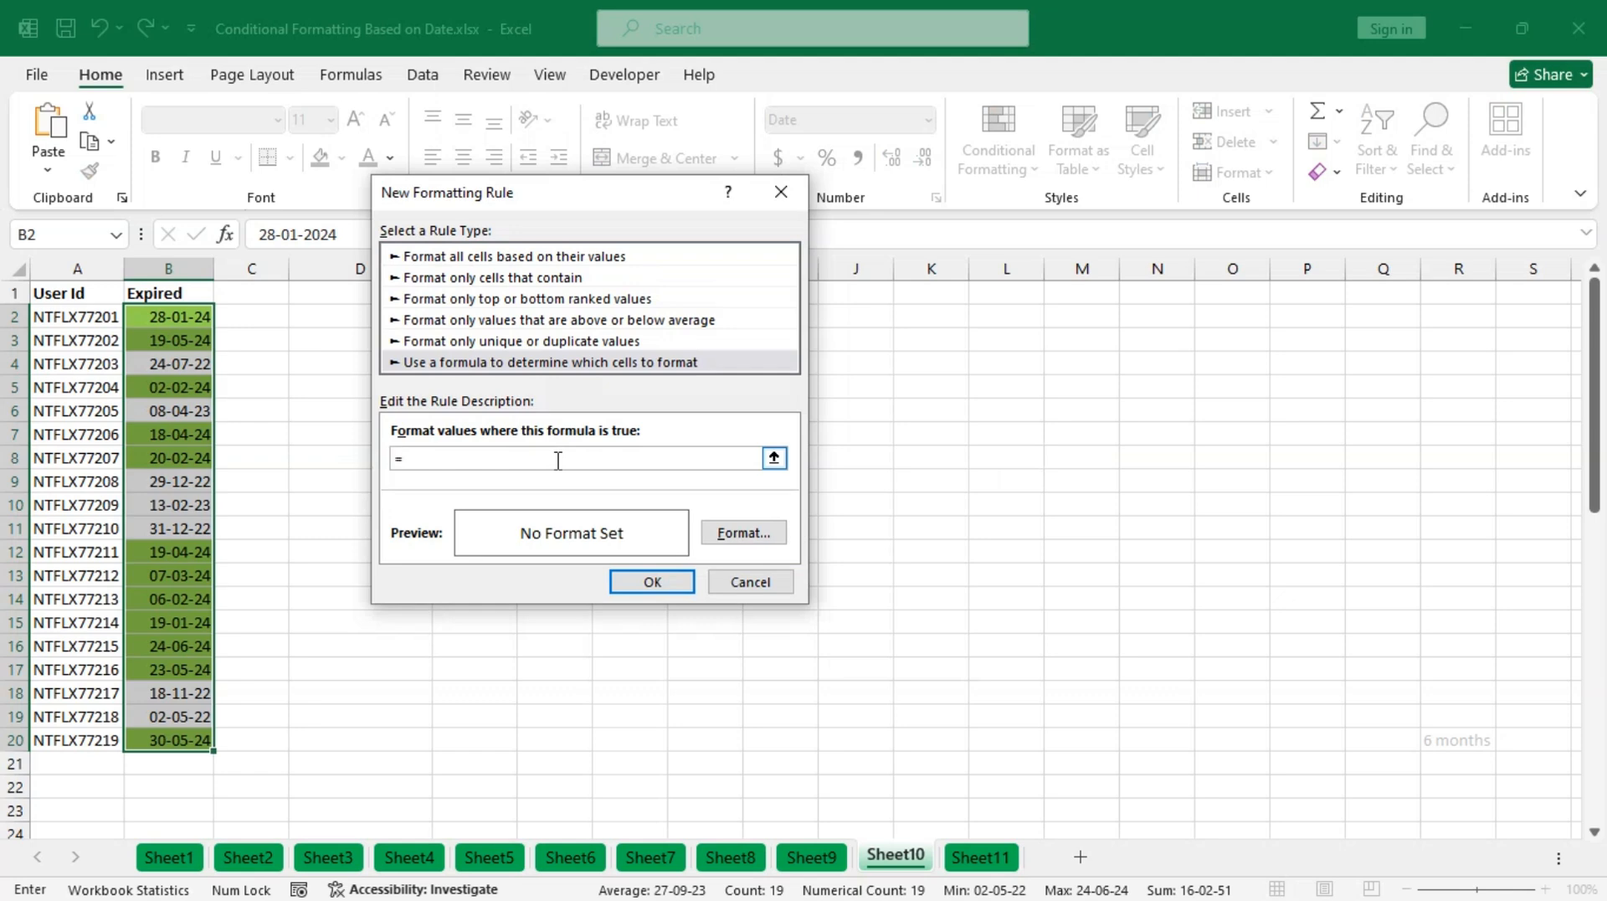
left_click(185, 316)
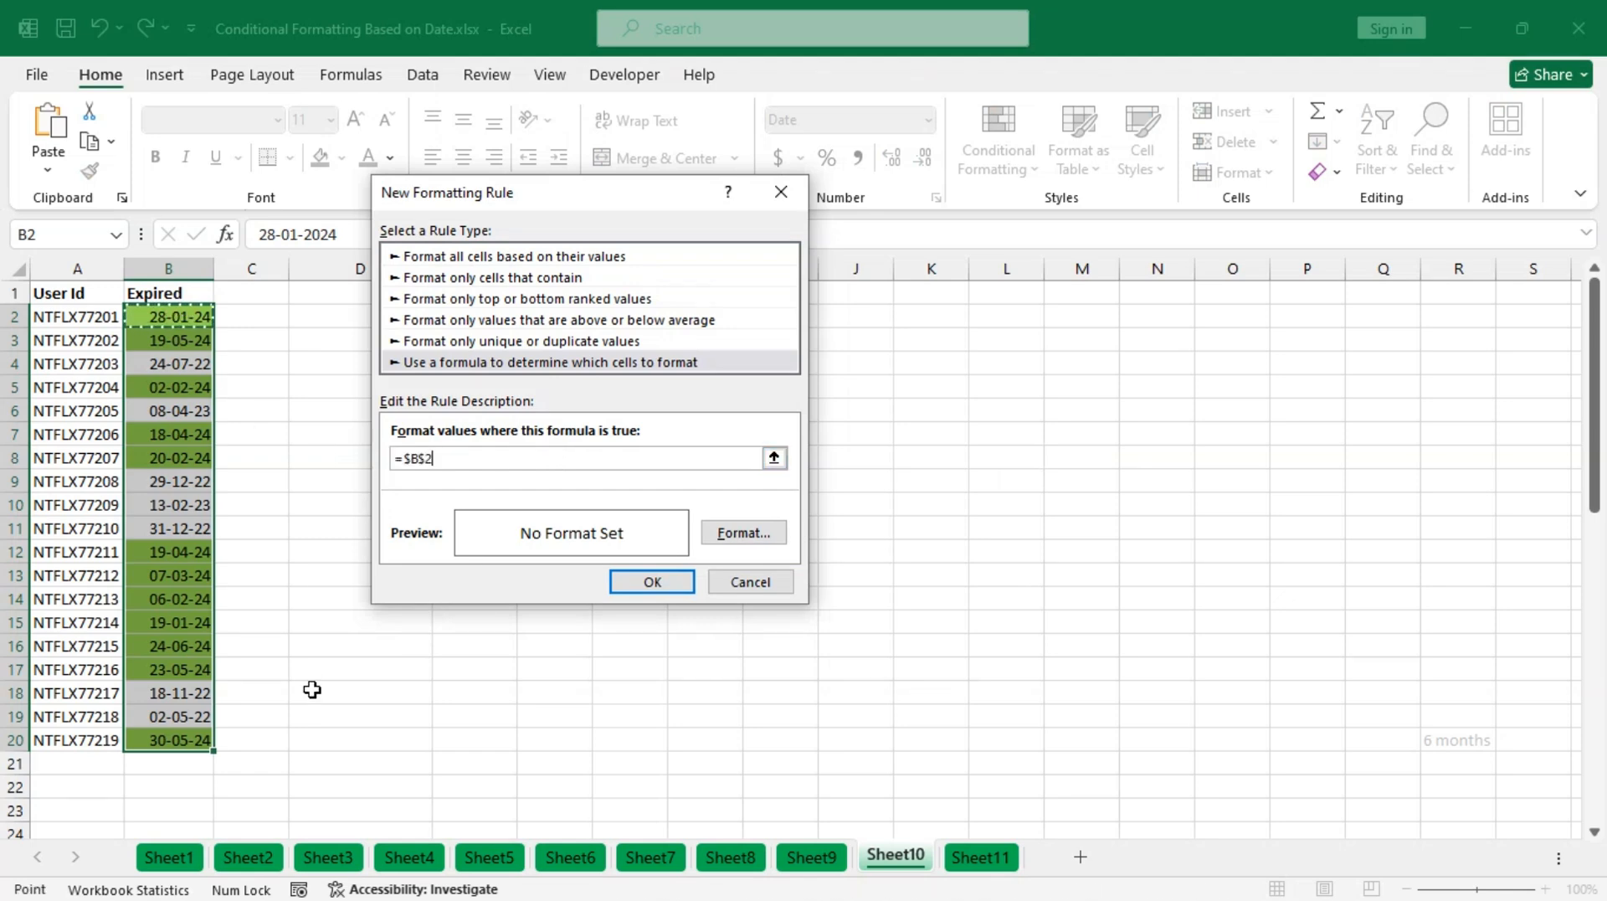
key("F4")
key("F4")
key("F4")
type("<today()-365")
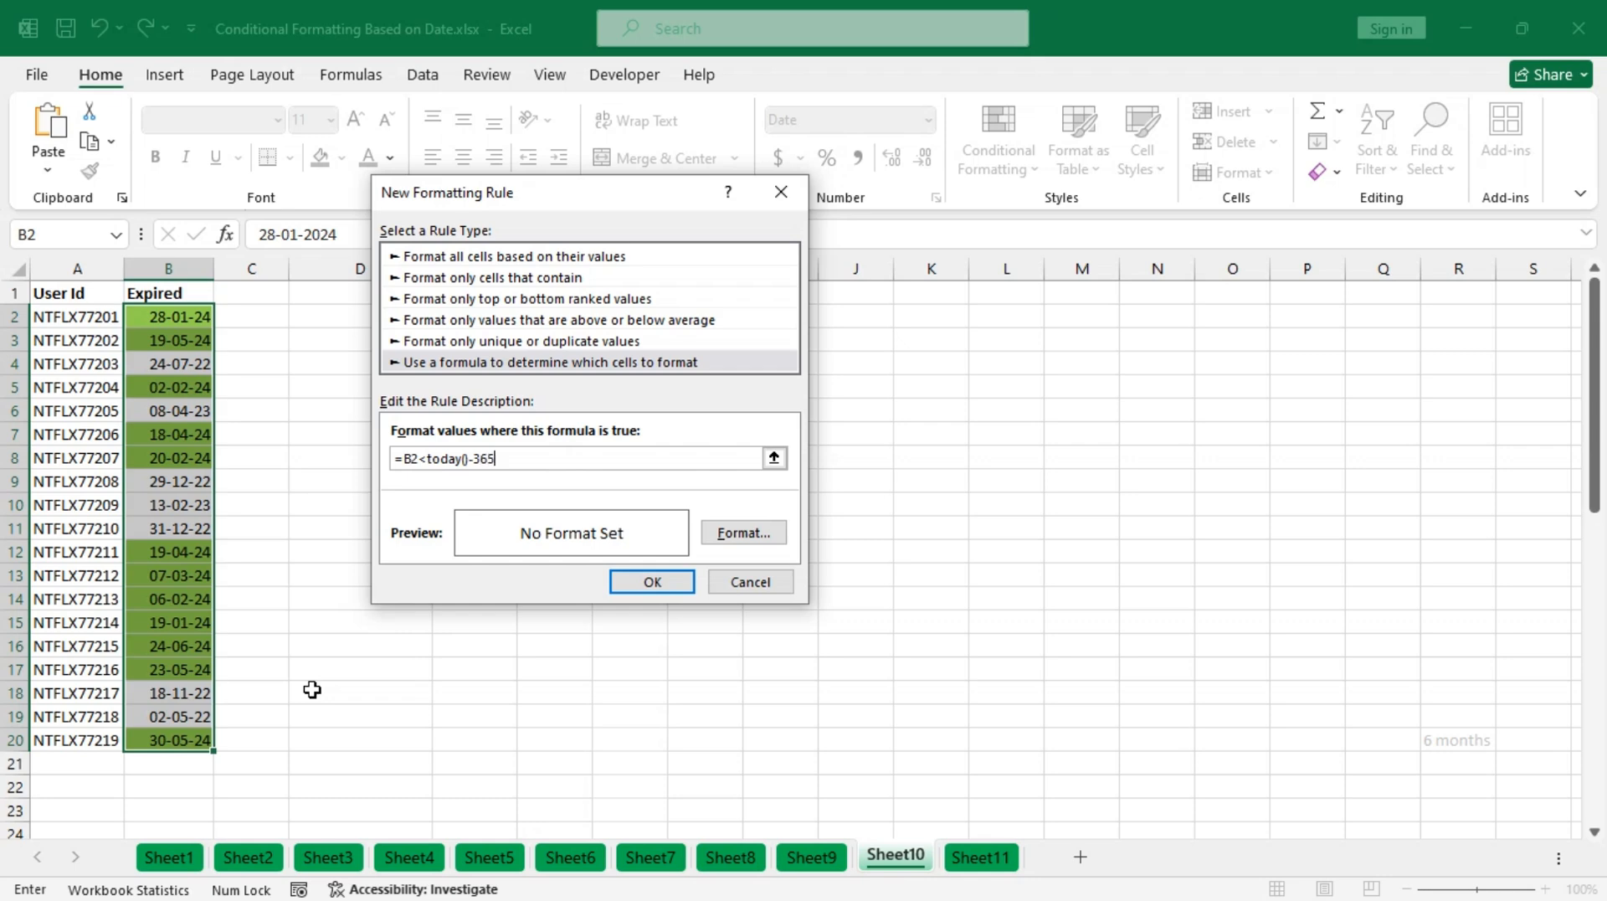
- Give the 365-day rule an orange standard-color fill and apply it to the Expired dates
left_click(747, 533)
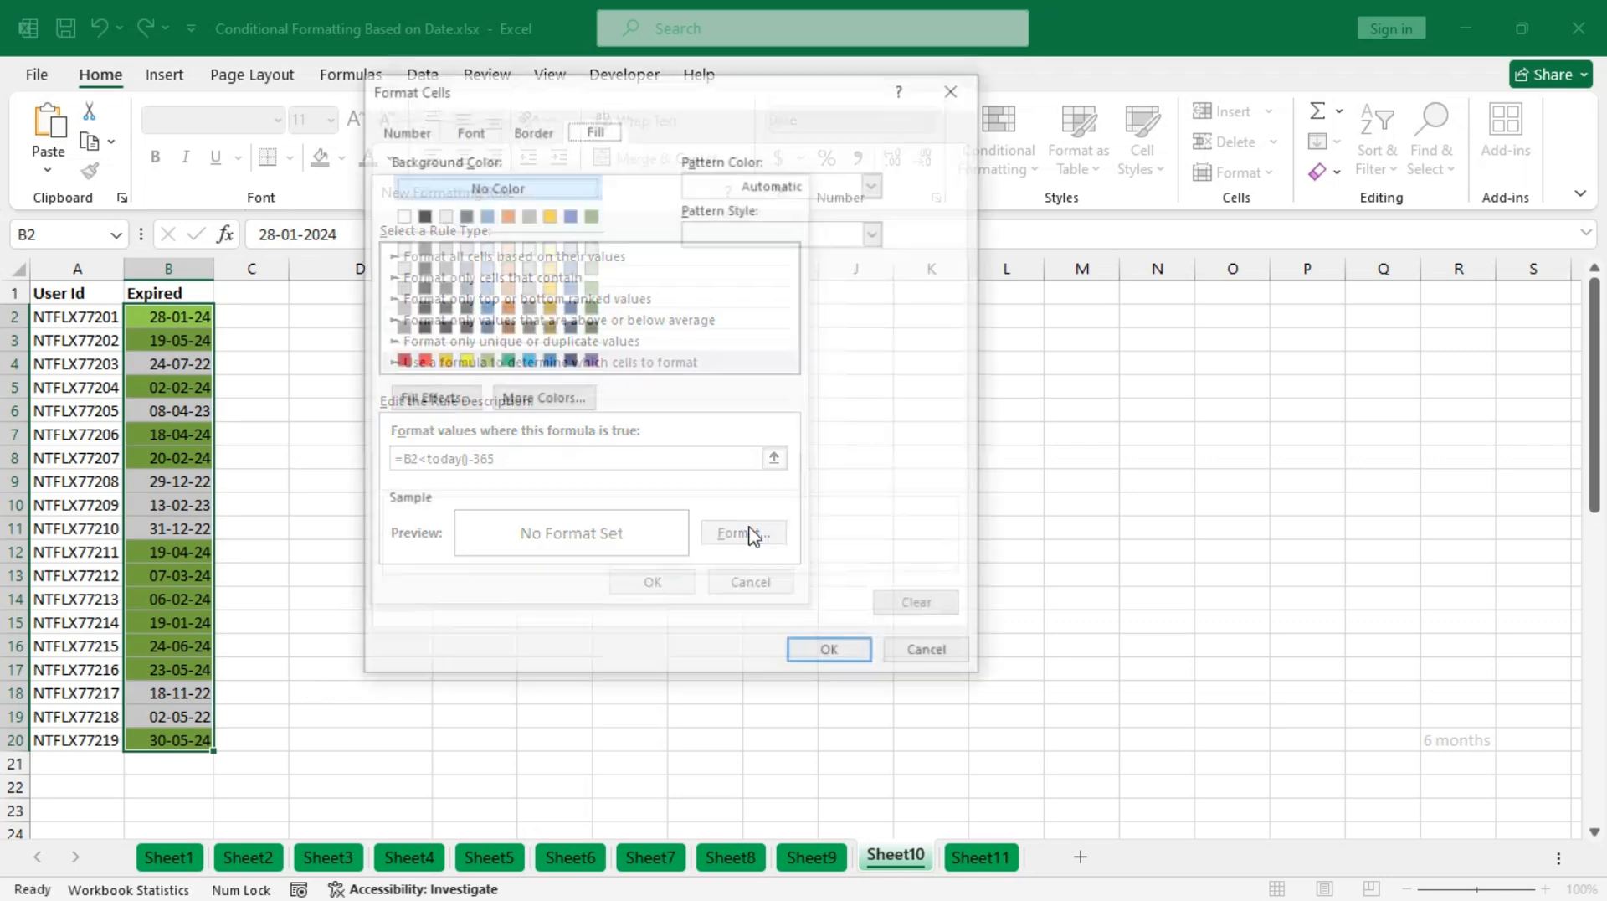
left_click(445, 361)
left_click(828, 652)
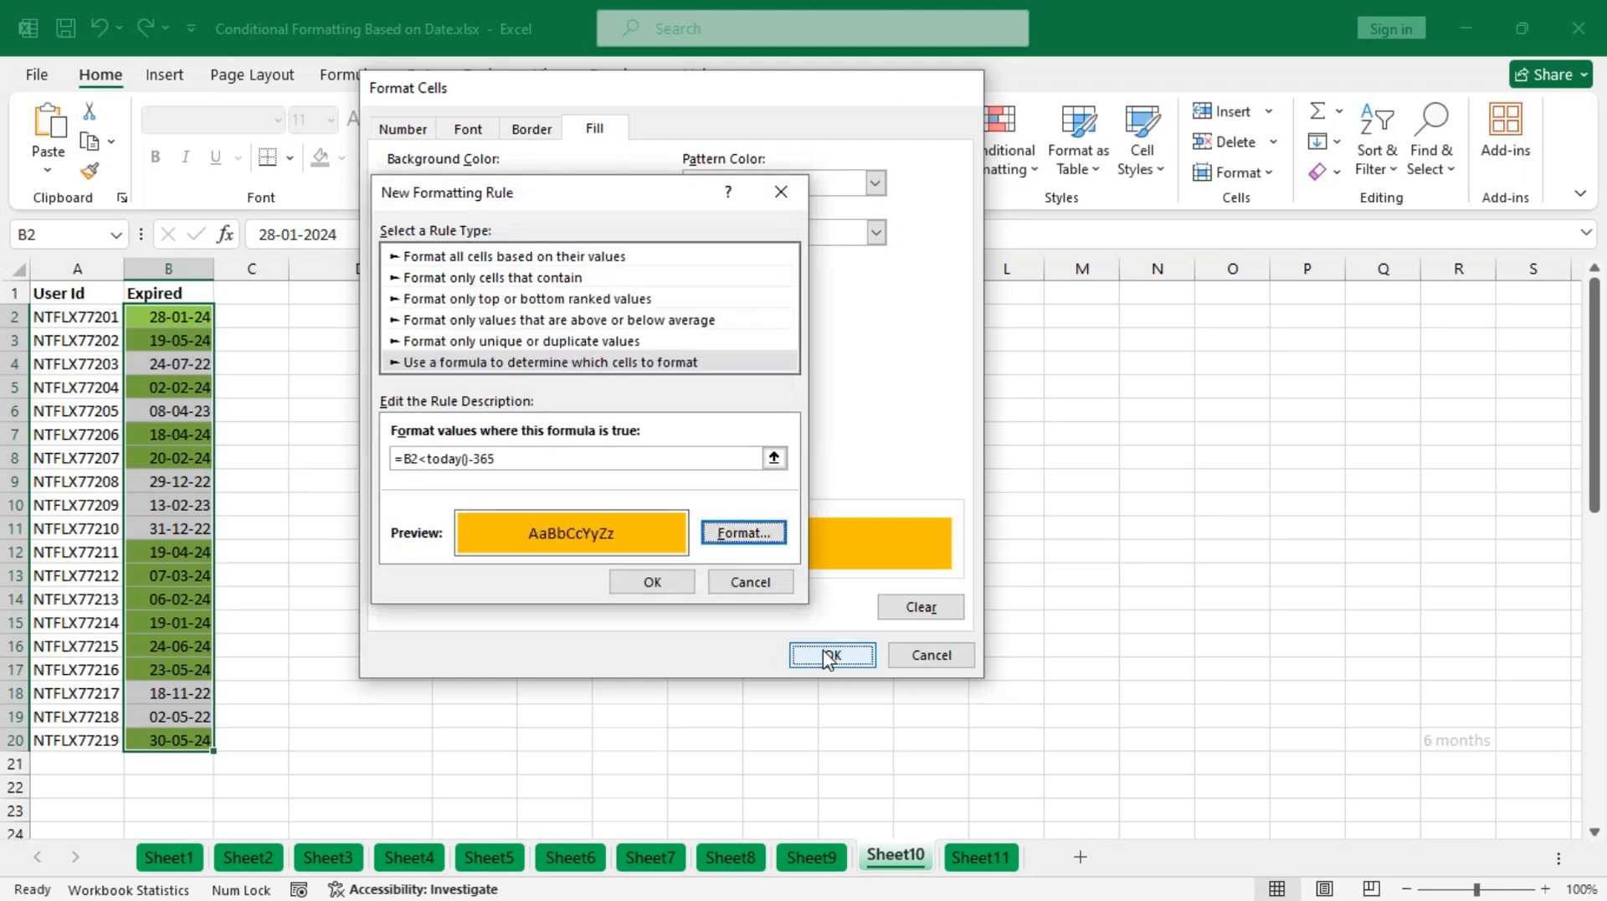
left_click(649, 581)
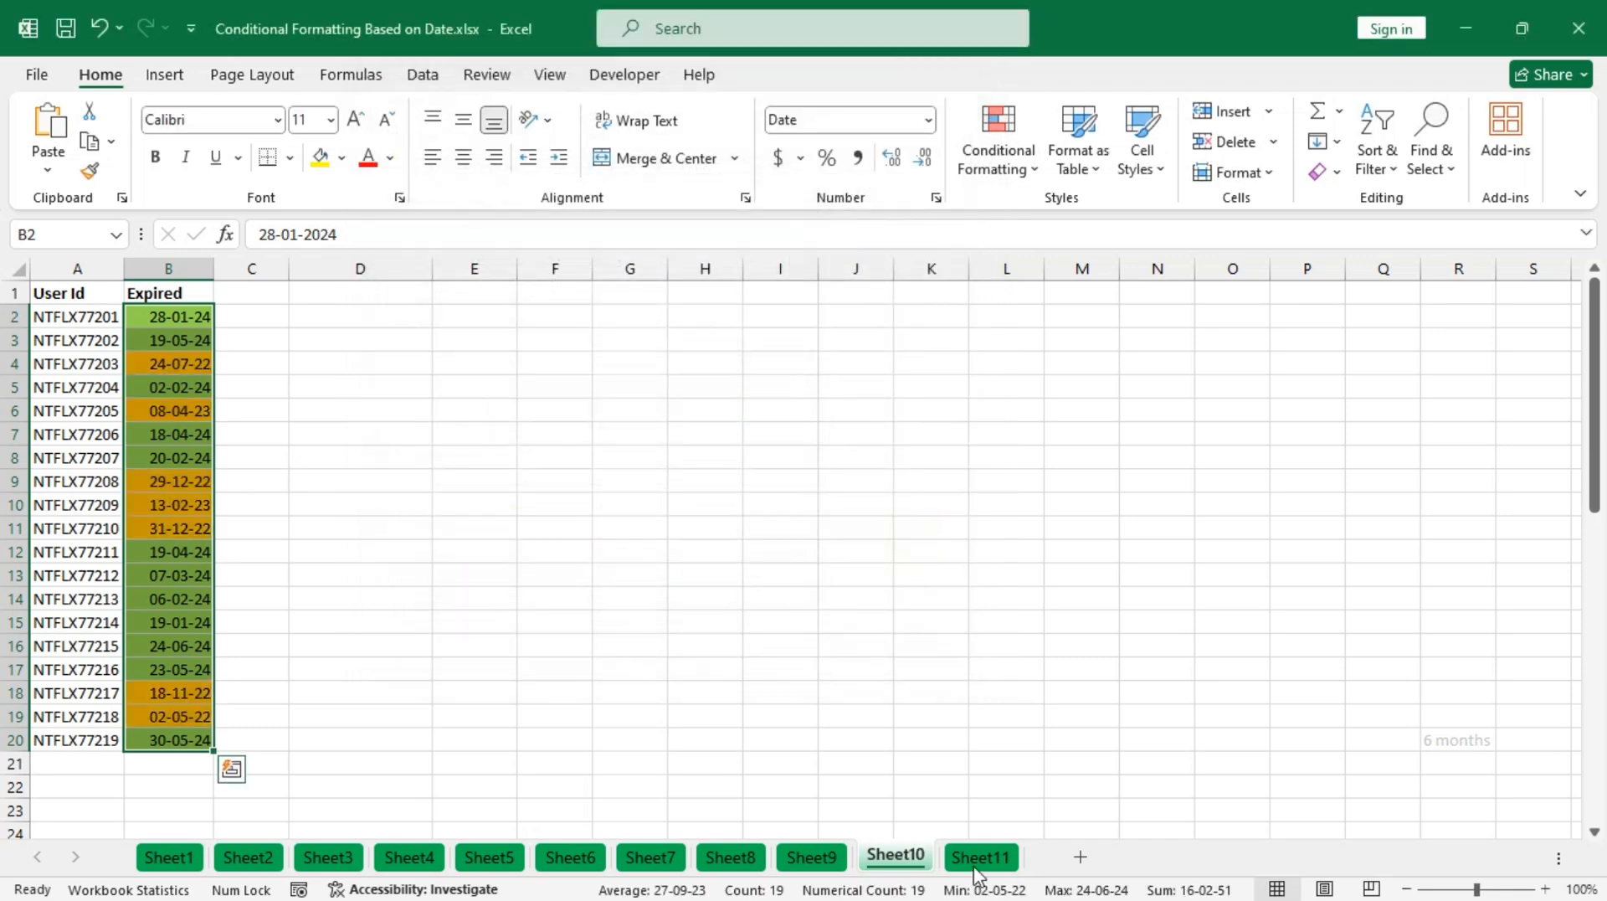
- On Sheet11, compare the stored value of the Round 1 date in B1 with the Attended date in E3
left_click(983, 859)
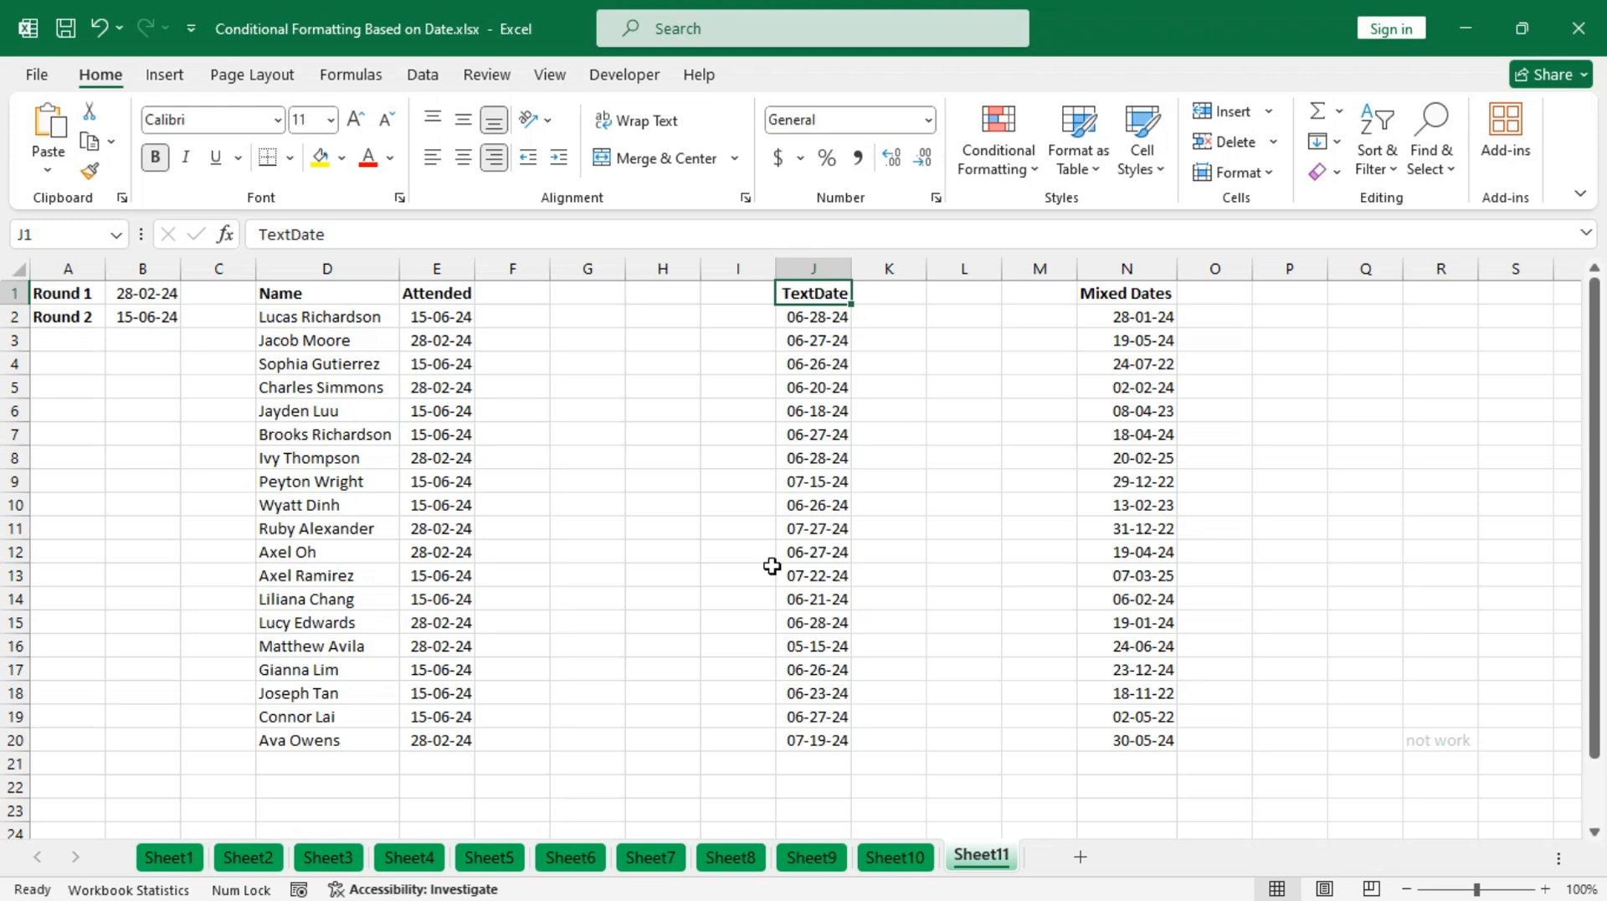
left_click(148, 295)
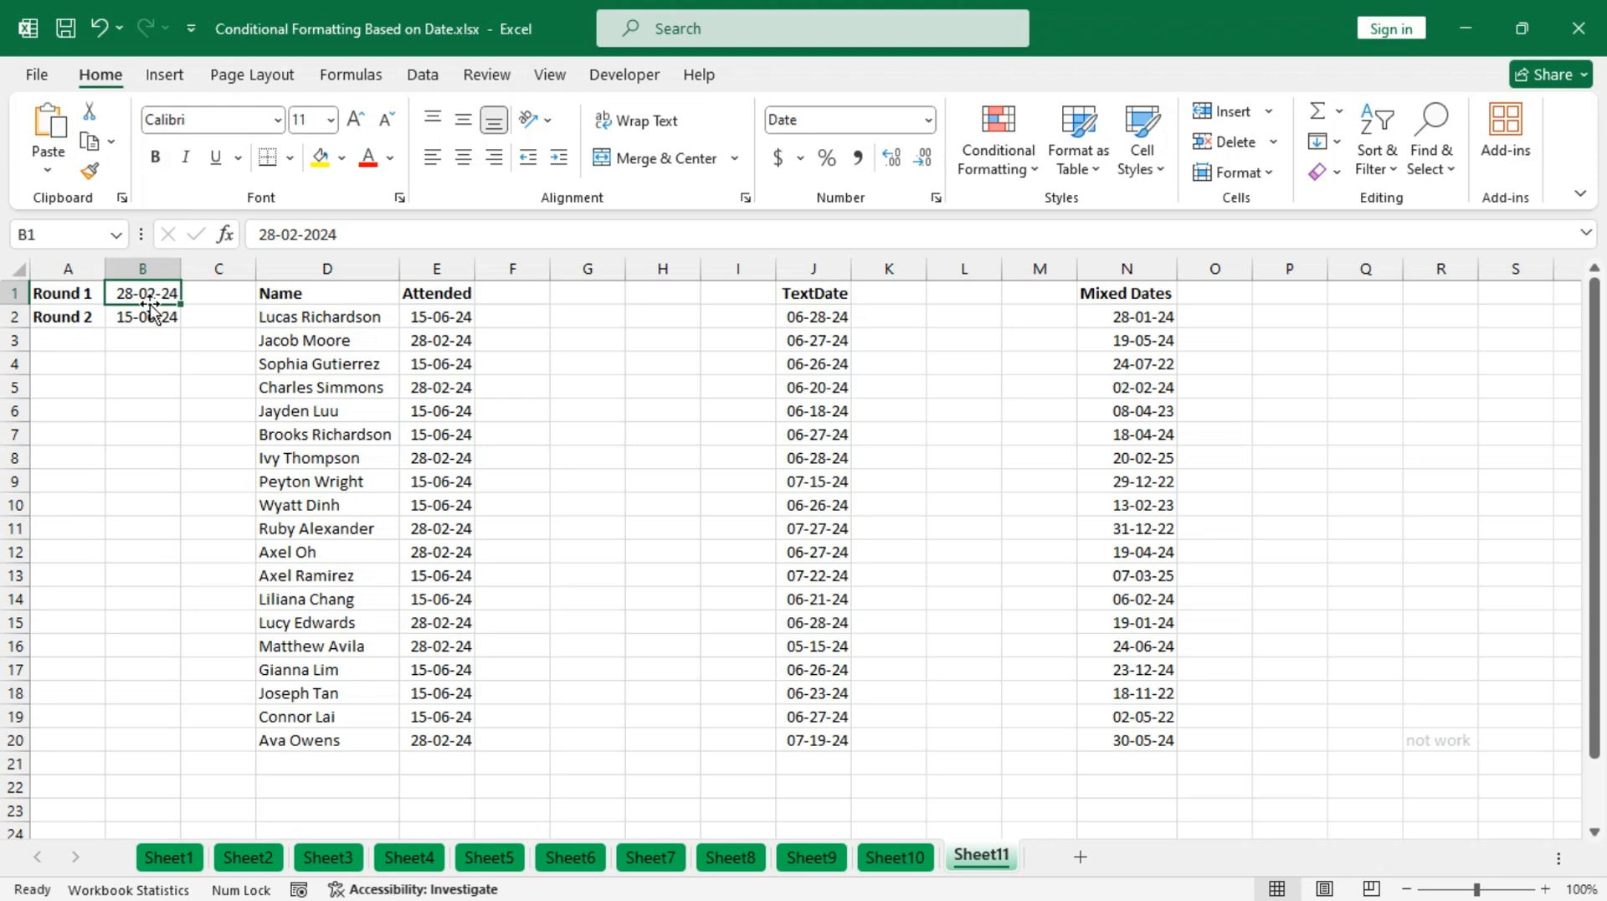
left_click(456, 345)
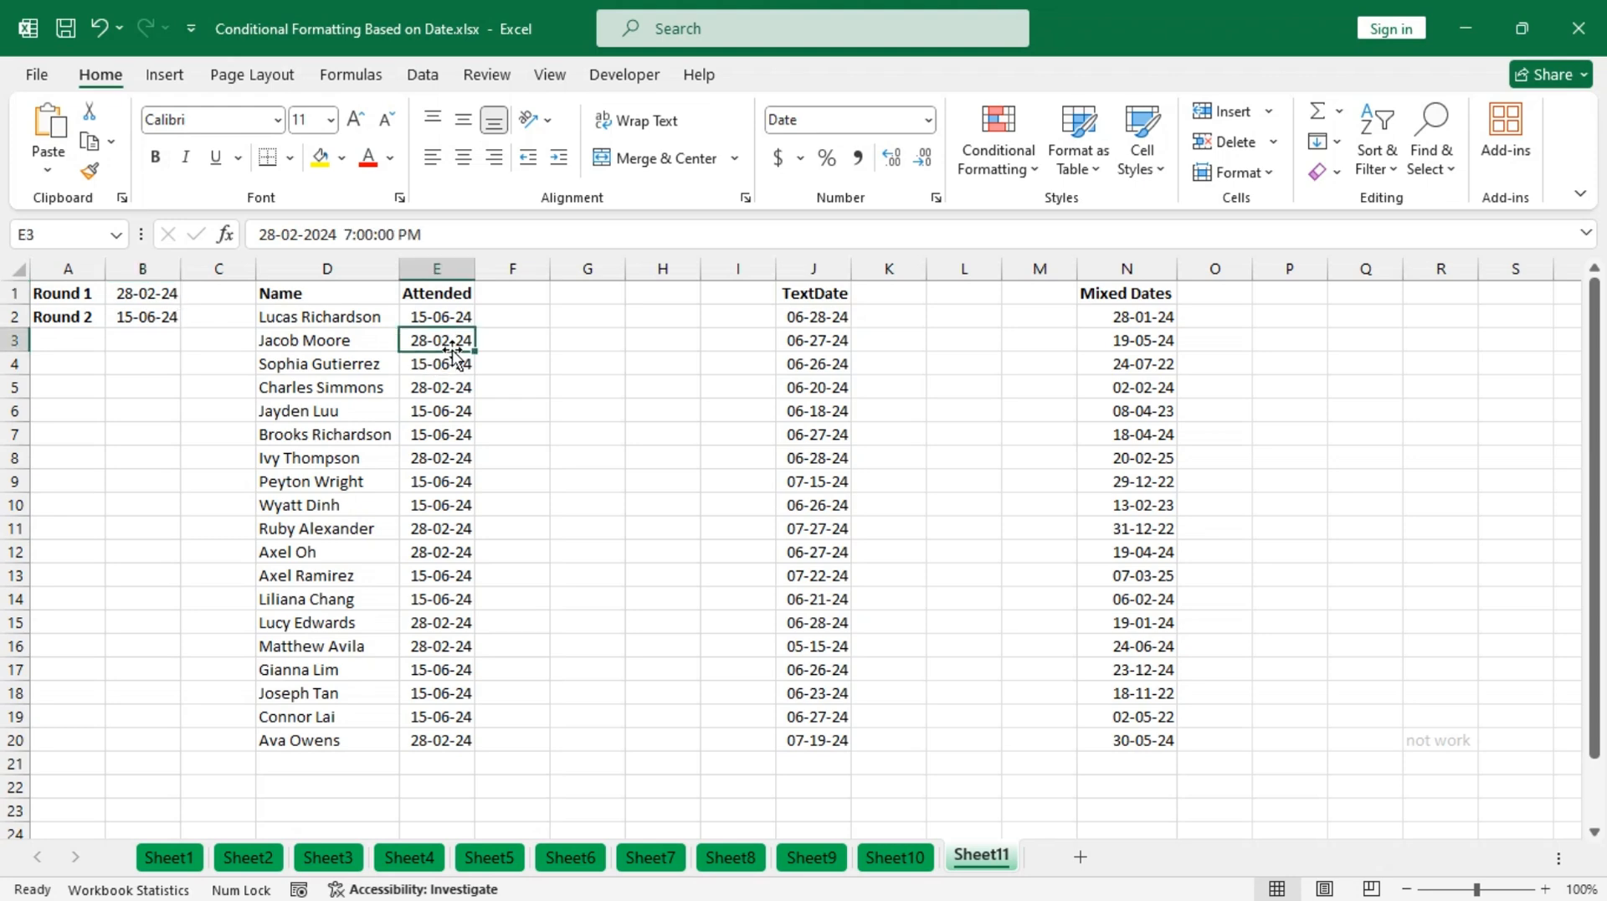
- Apply an Equal To highlight rule to the Attended dates, comparing them with =$B$1 and using Light Red Fill with Dark Red Text
left_click_drag(444, 317, 466, 737)
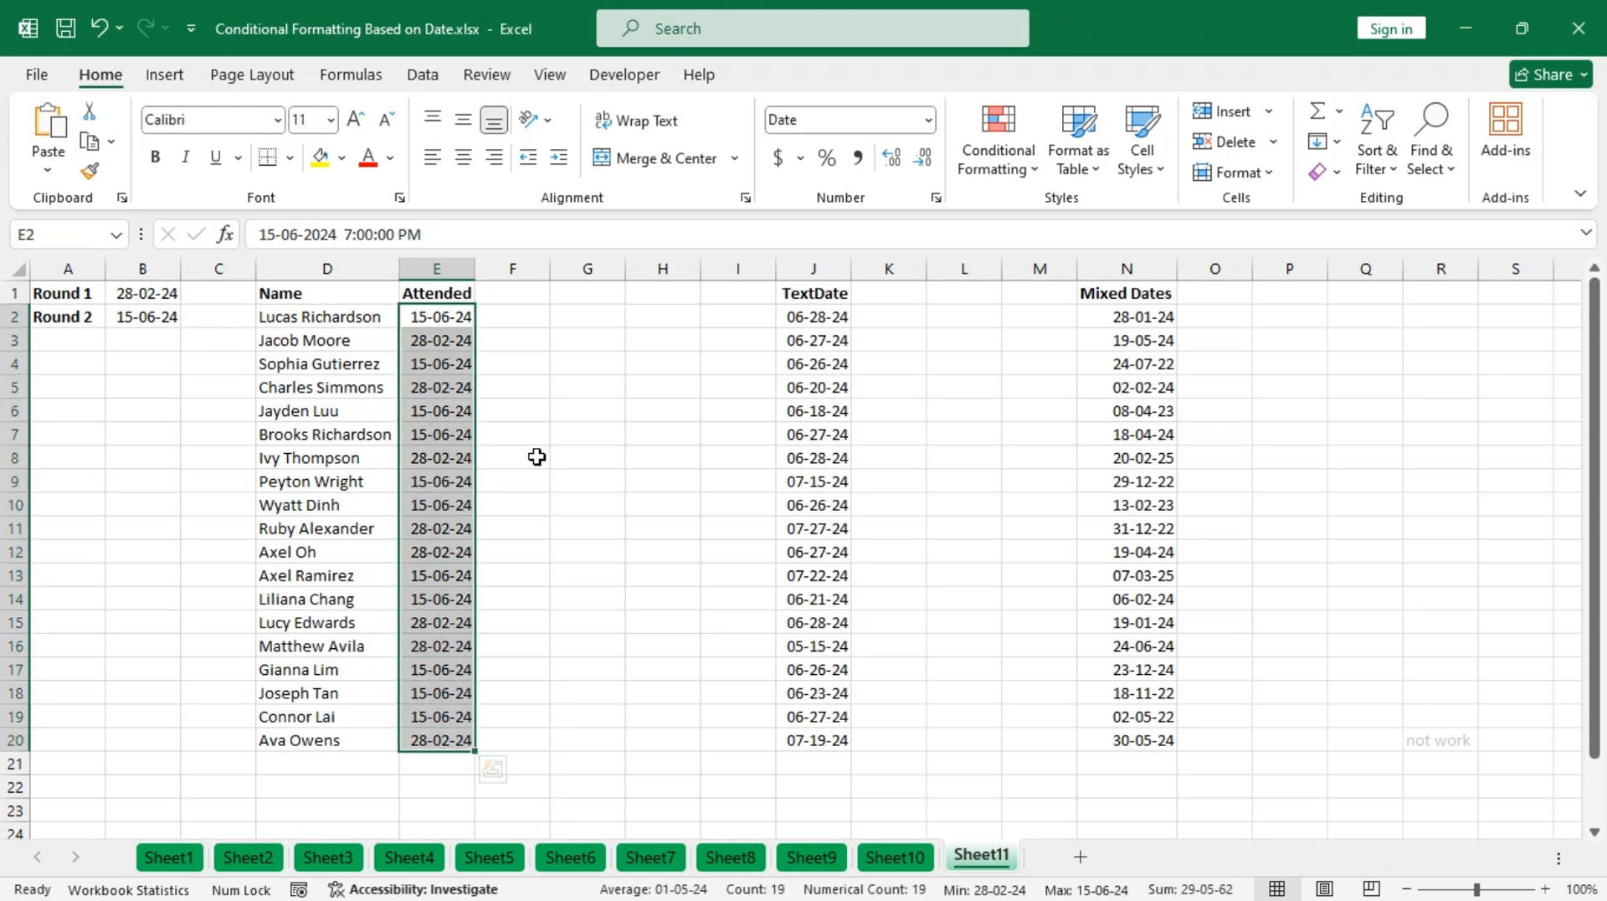
left_click(998, 159)
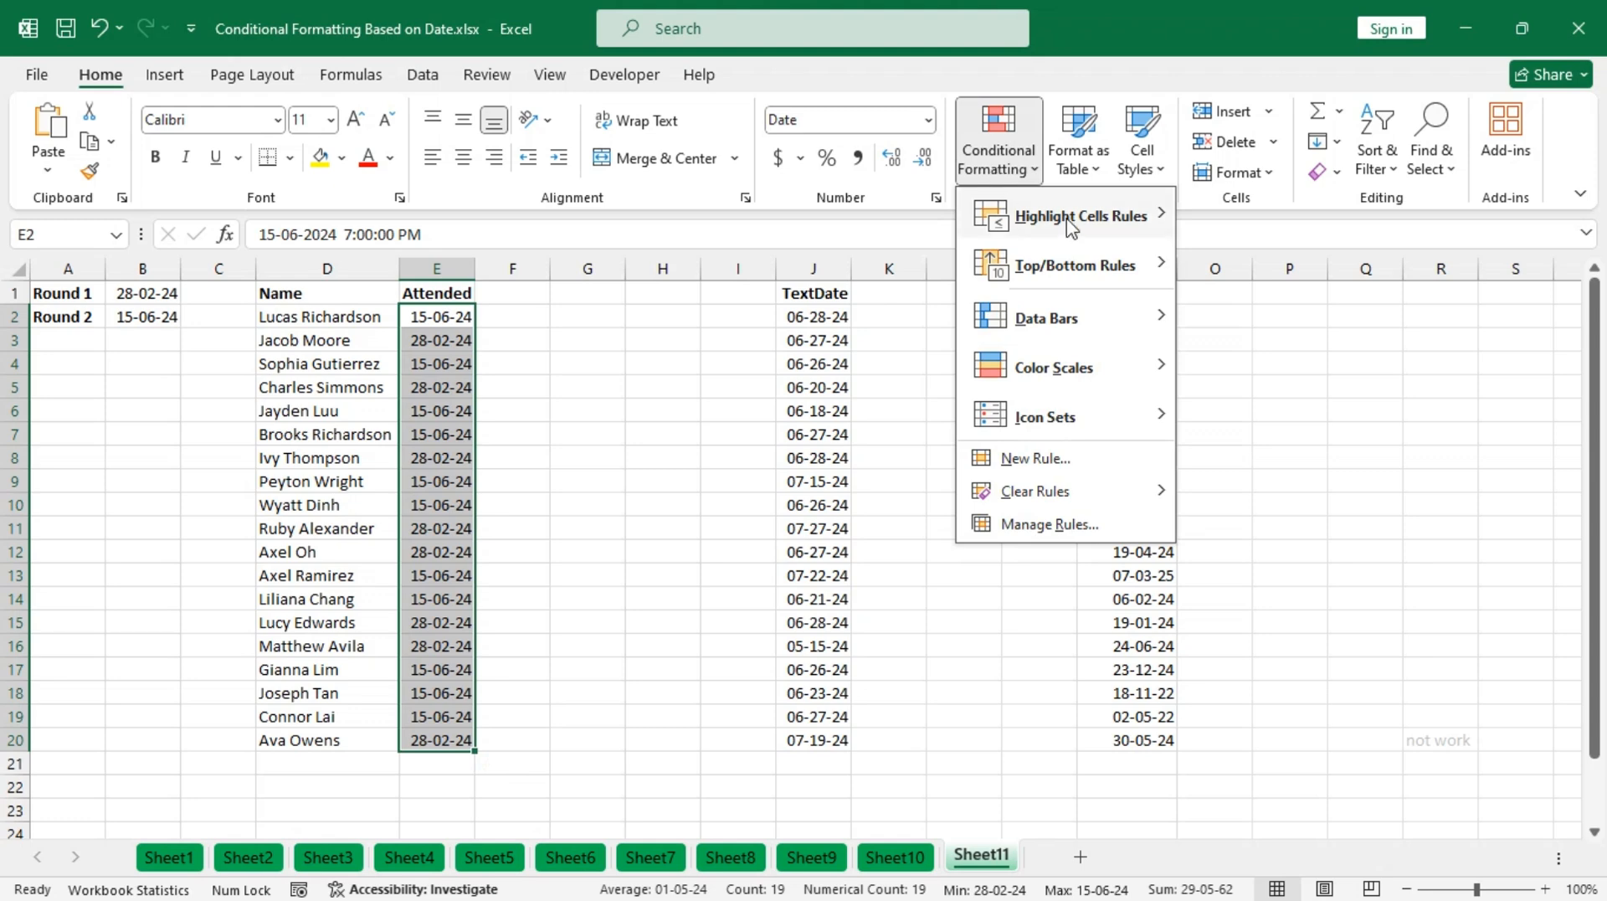
mouse_move(1071, 224)
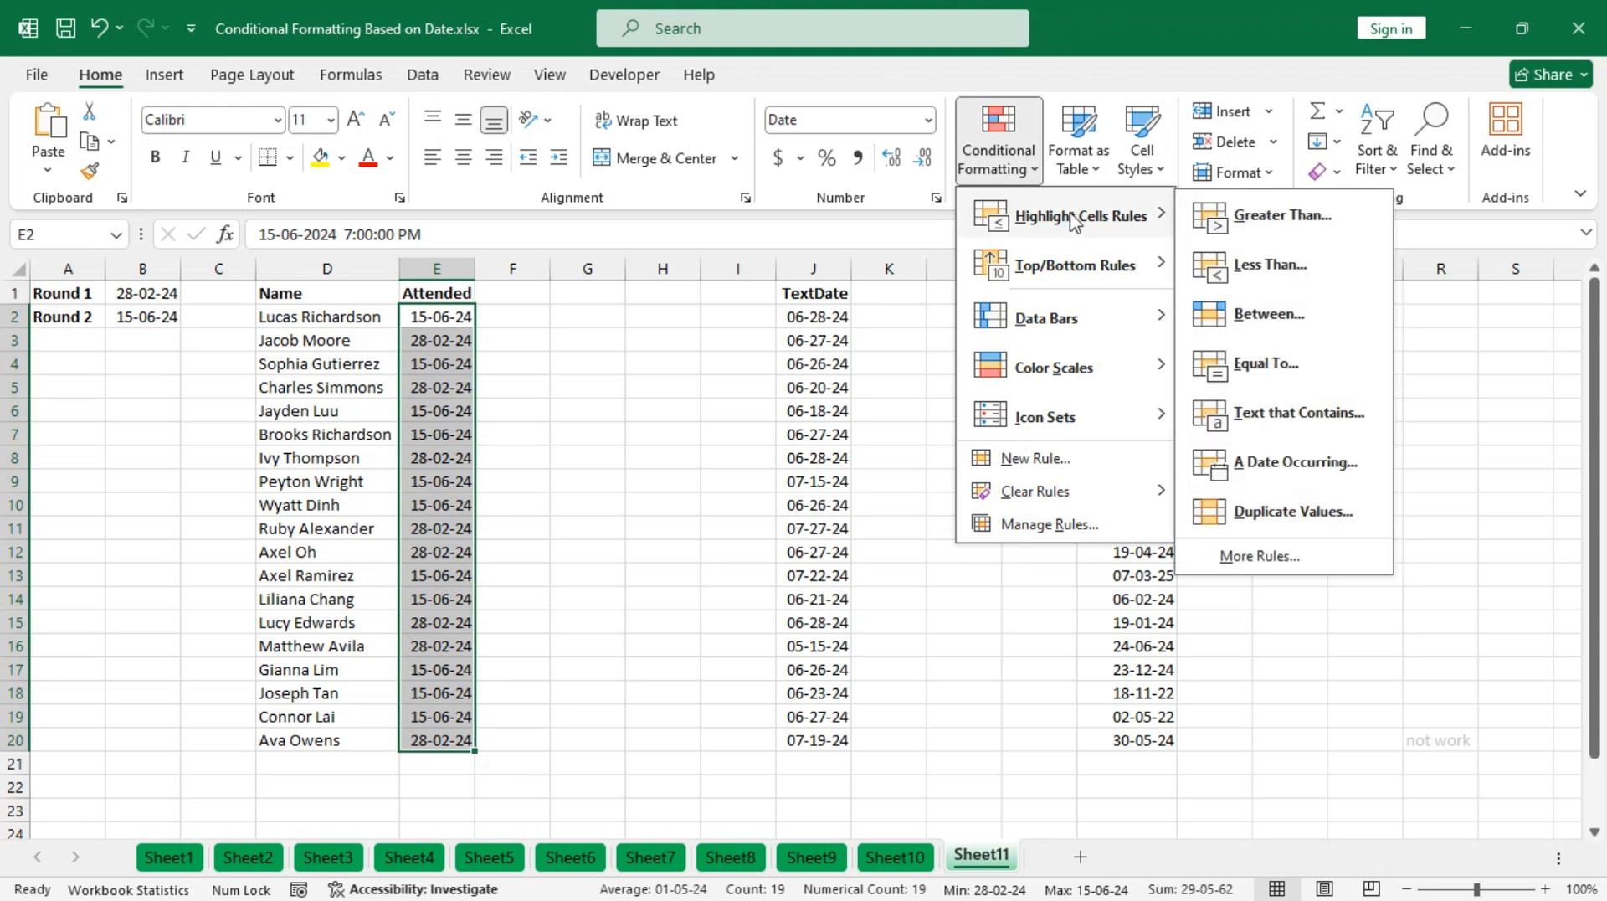
left_click(1281, 368)
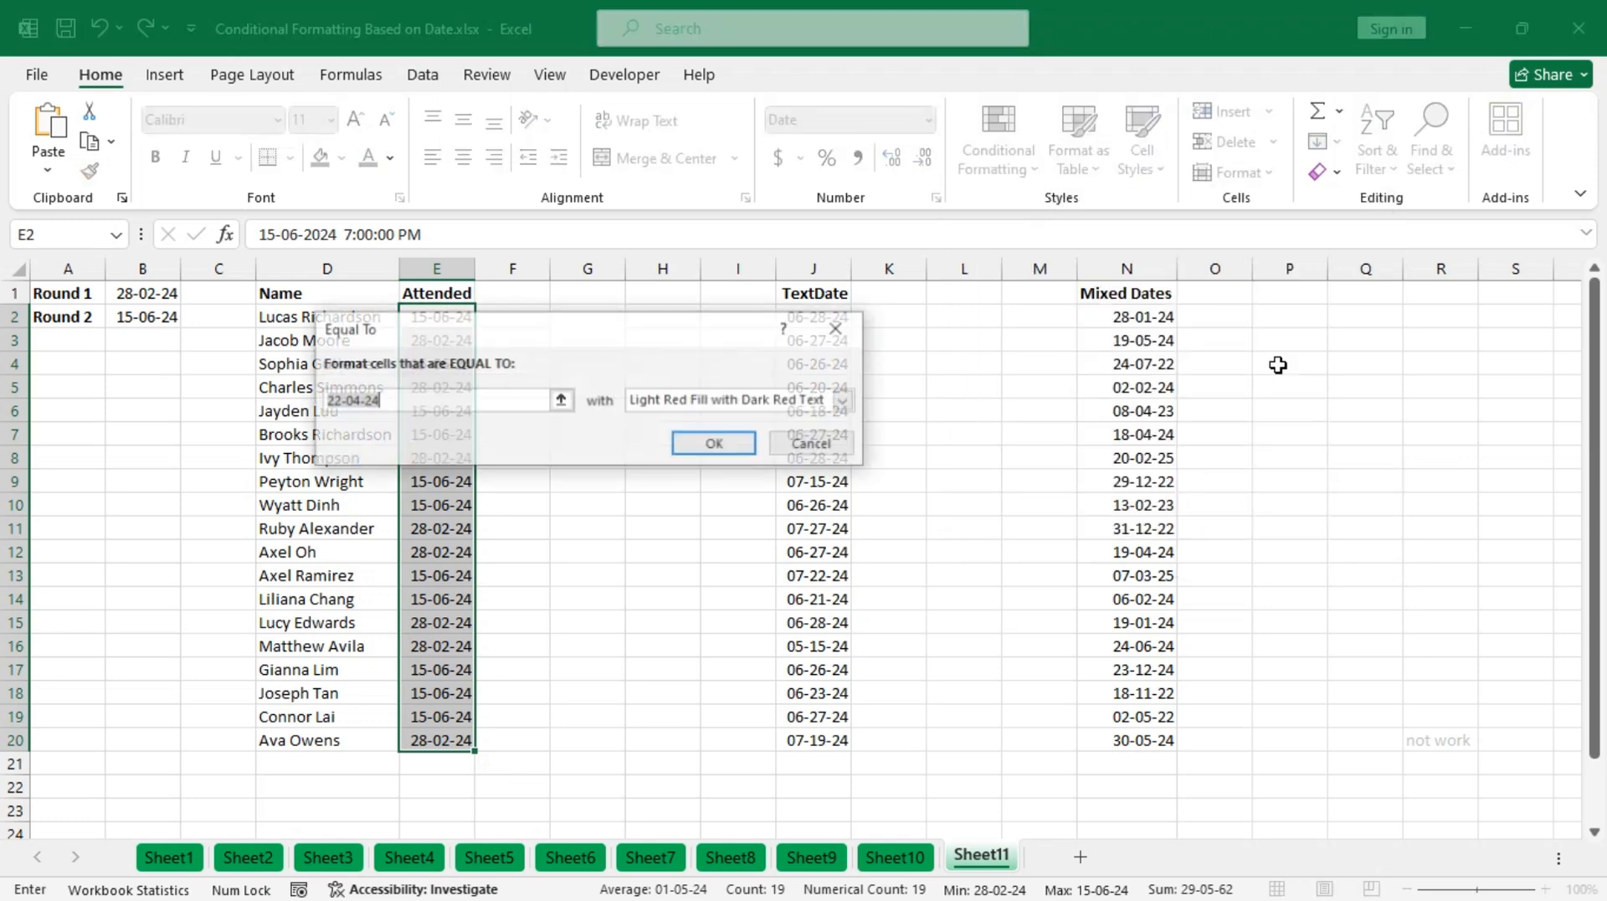
left_click(561, 400)
left_click(138, 297)
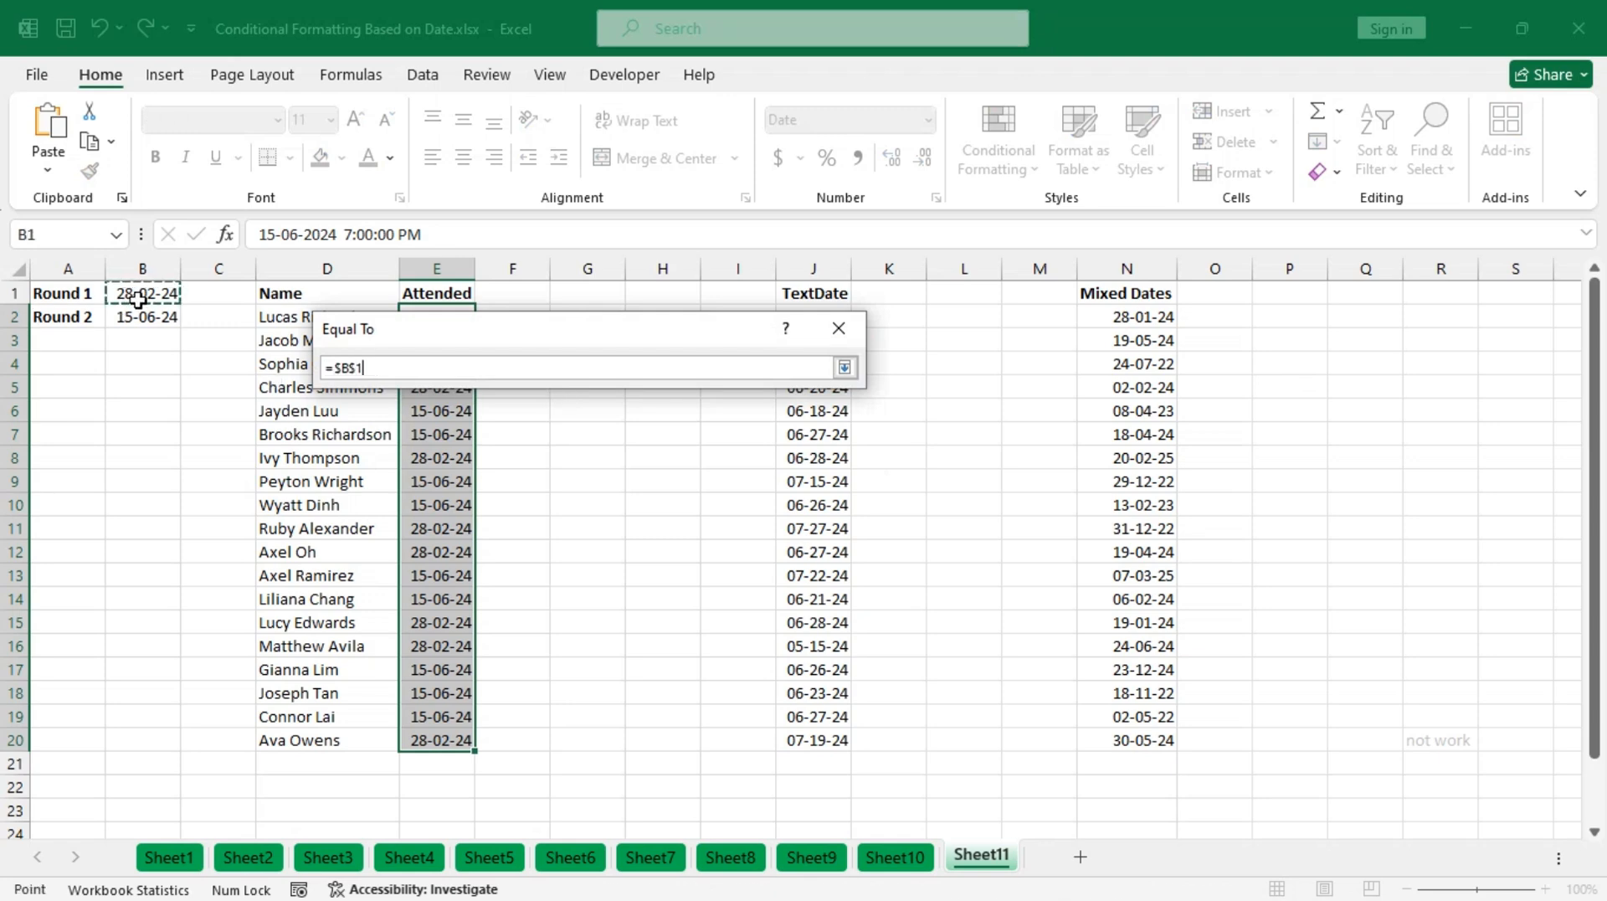
left_click(844, 367)
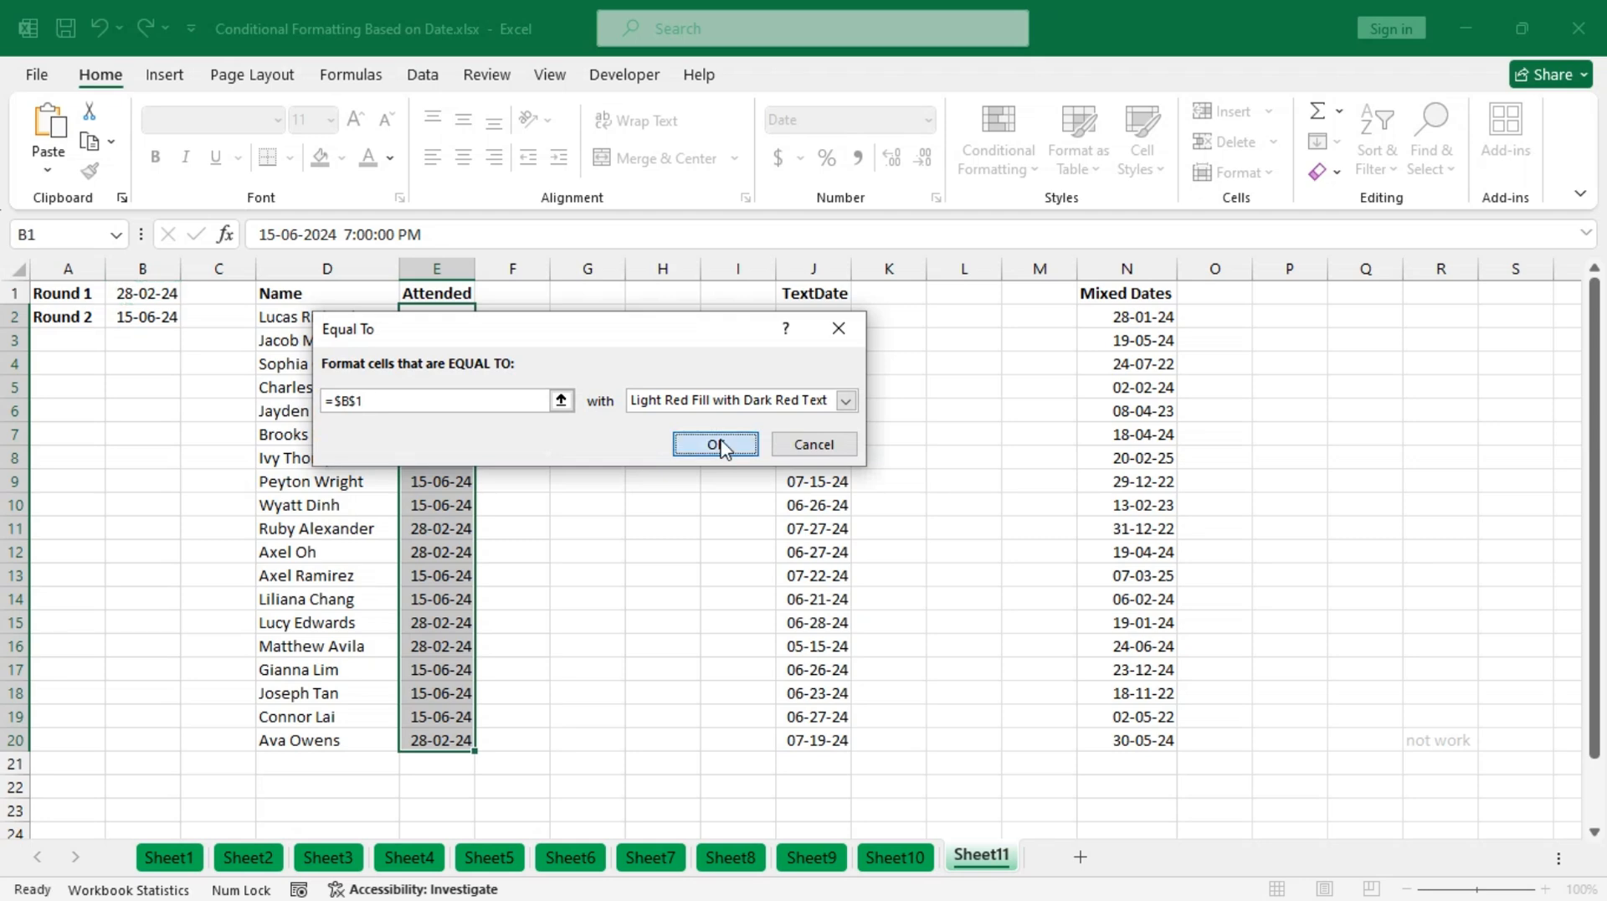
left_click(718, 445)
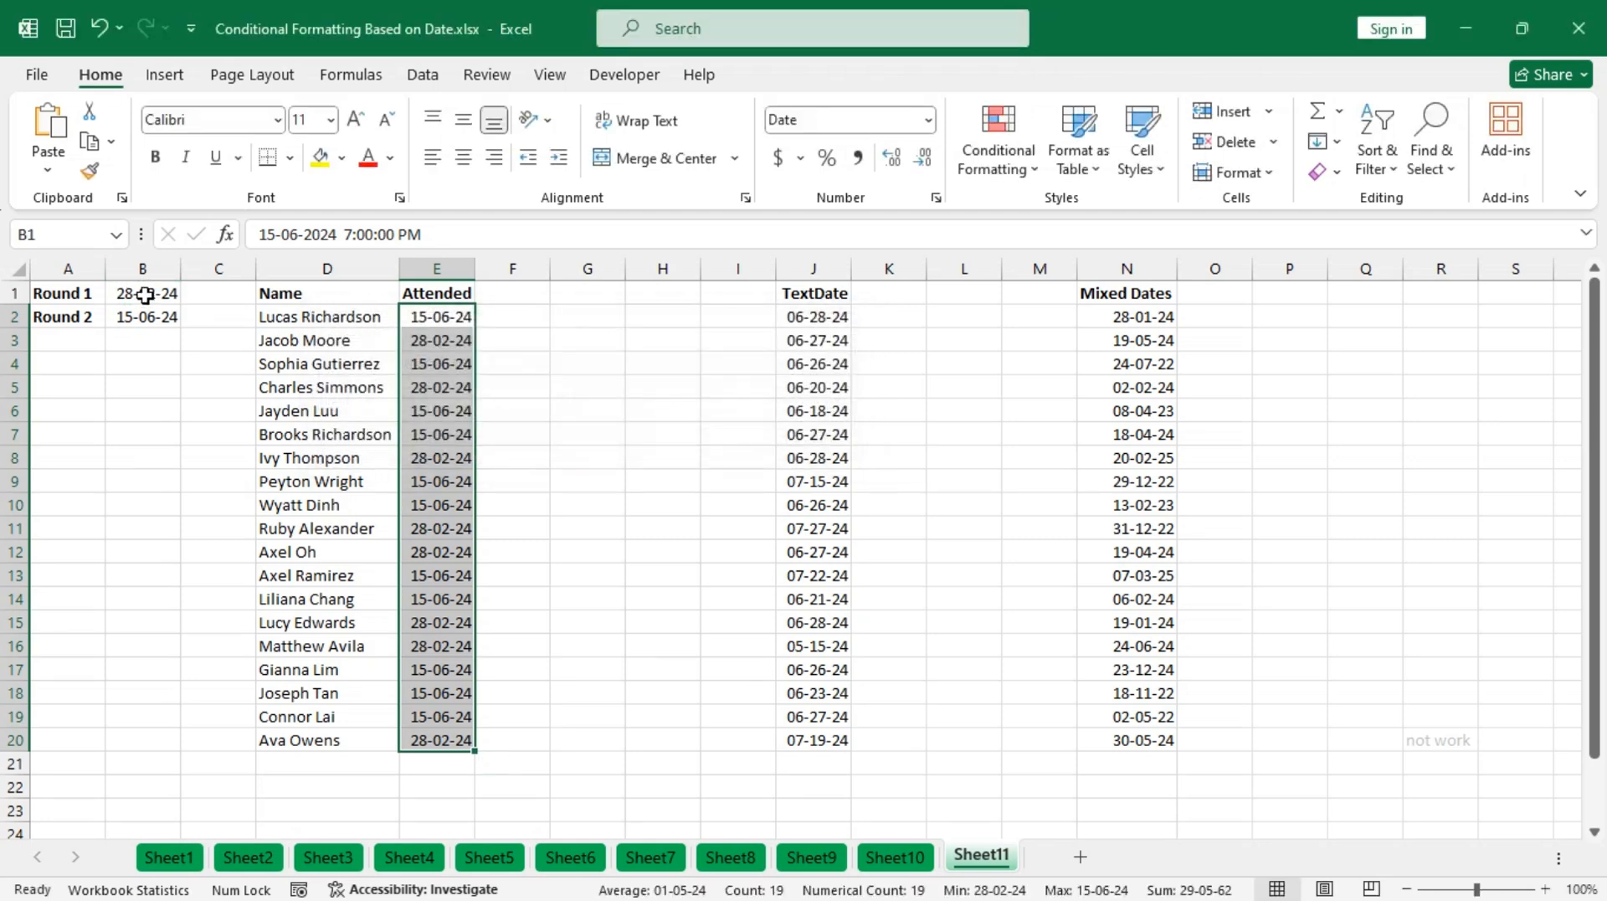
- Inspect the stored values of the 28-02-24 entries in the Attended column, including E3, E8, E11, E15 and E20
left_click(456, 341)
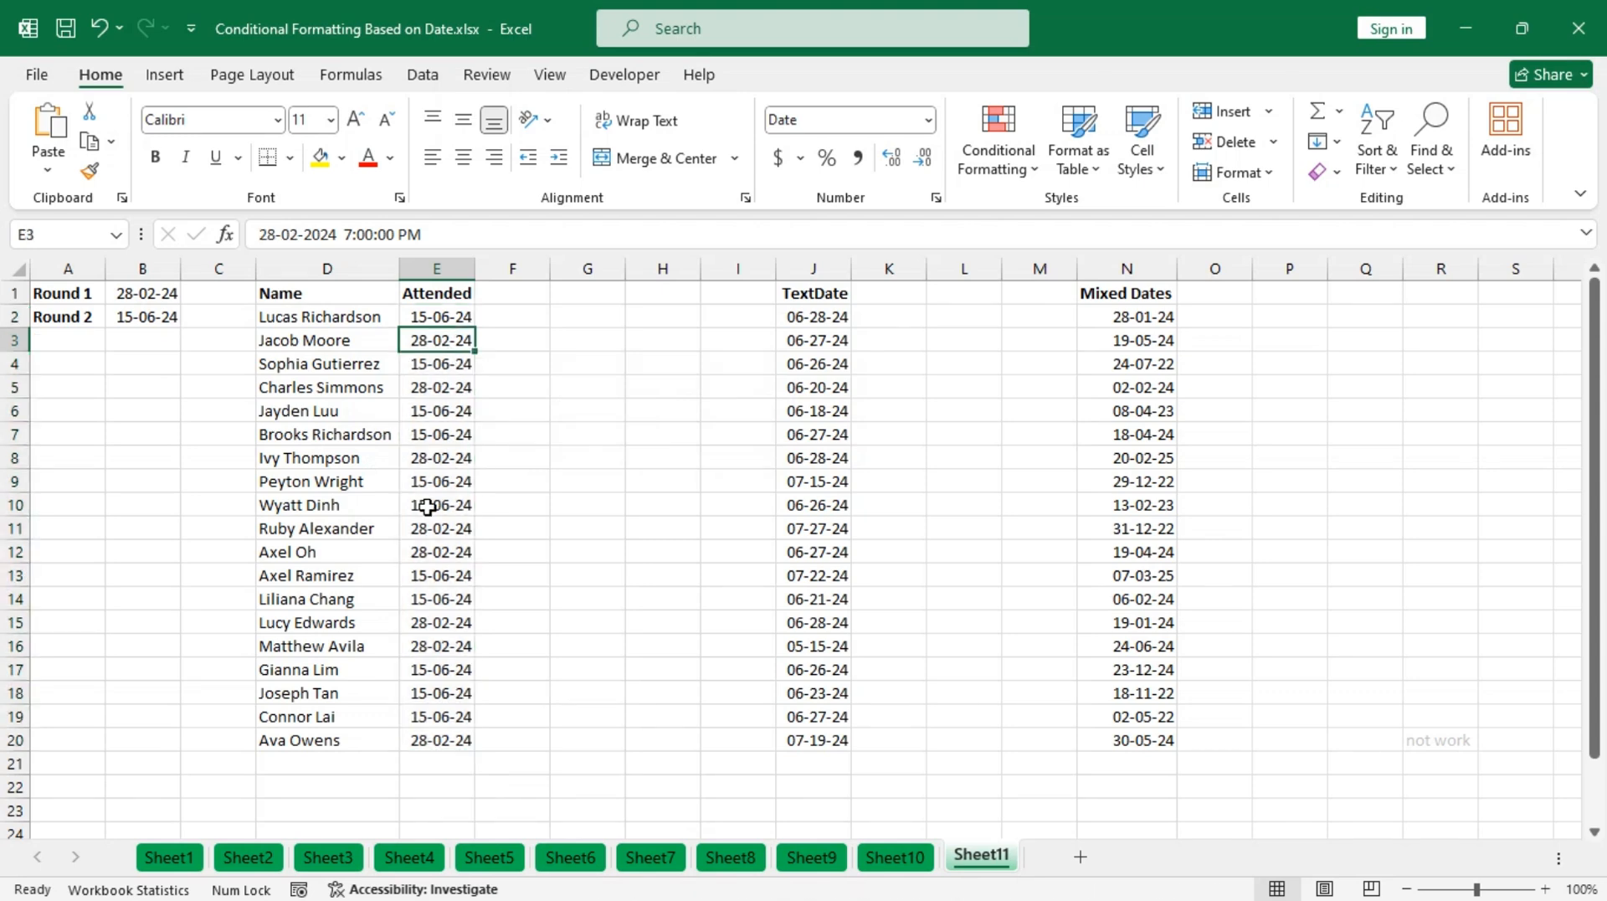
left_click(442, 459)
left_click(440, 530)
left_click(445, 623)
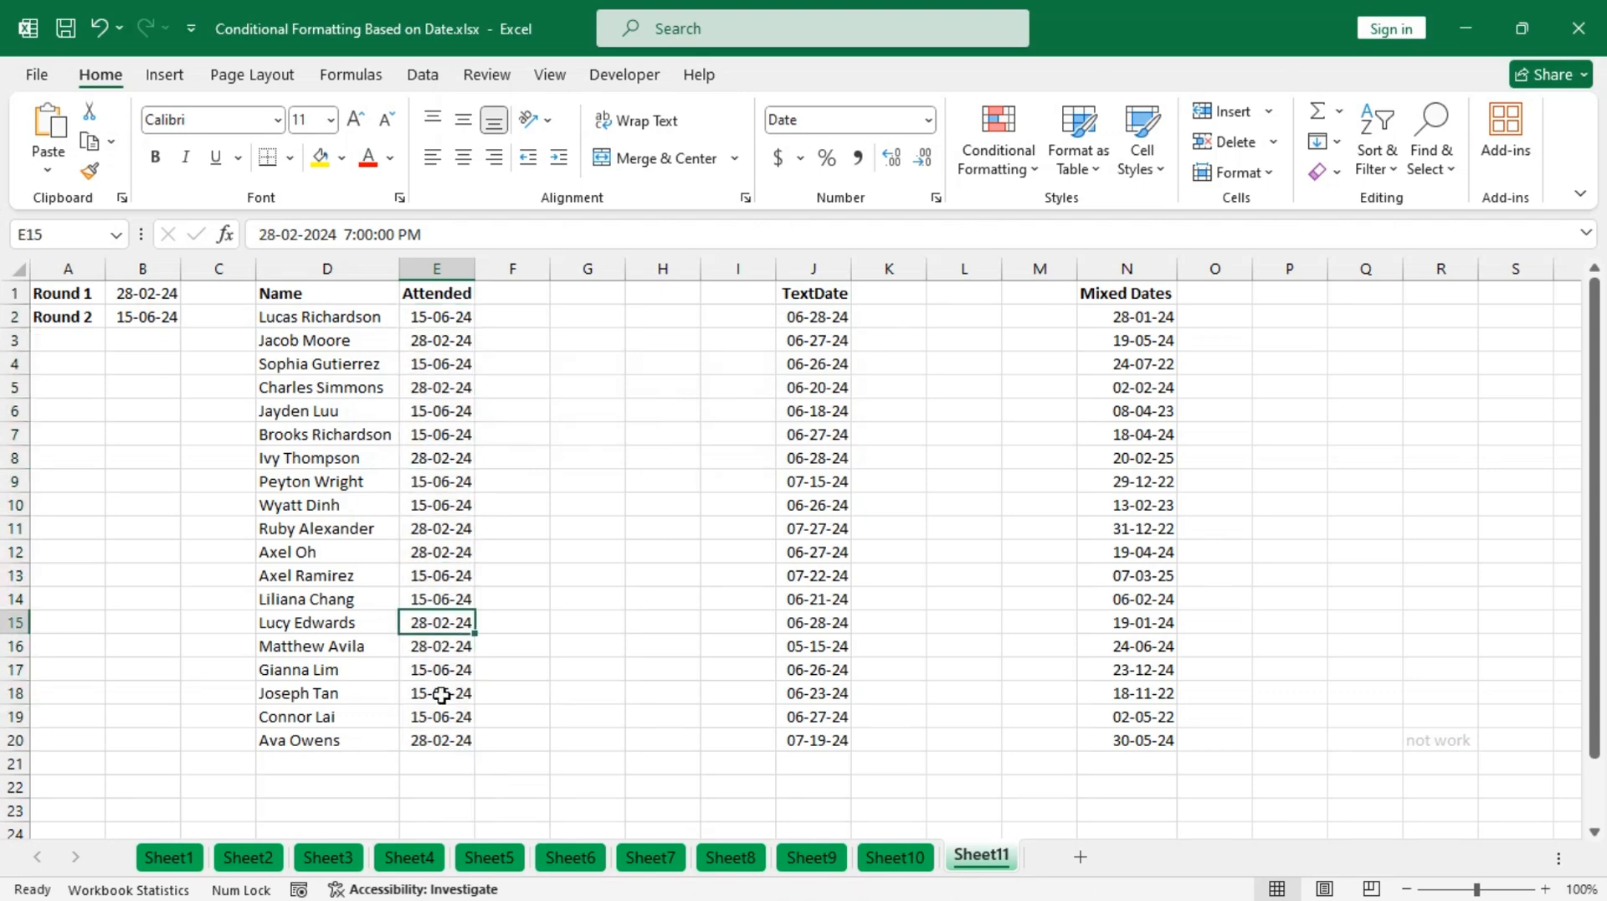
left_click(445, 741)
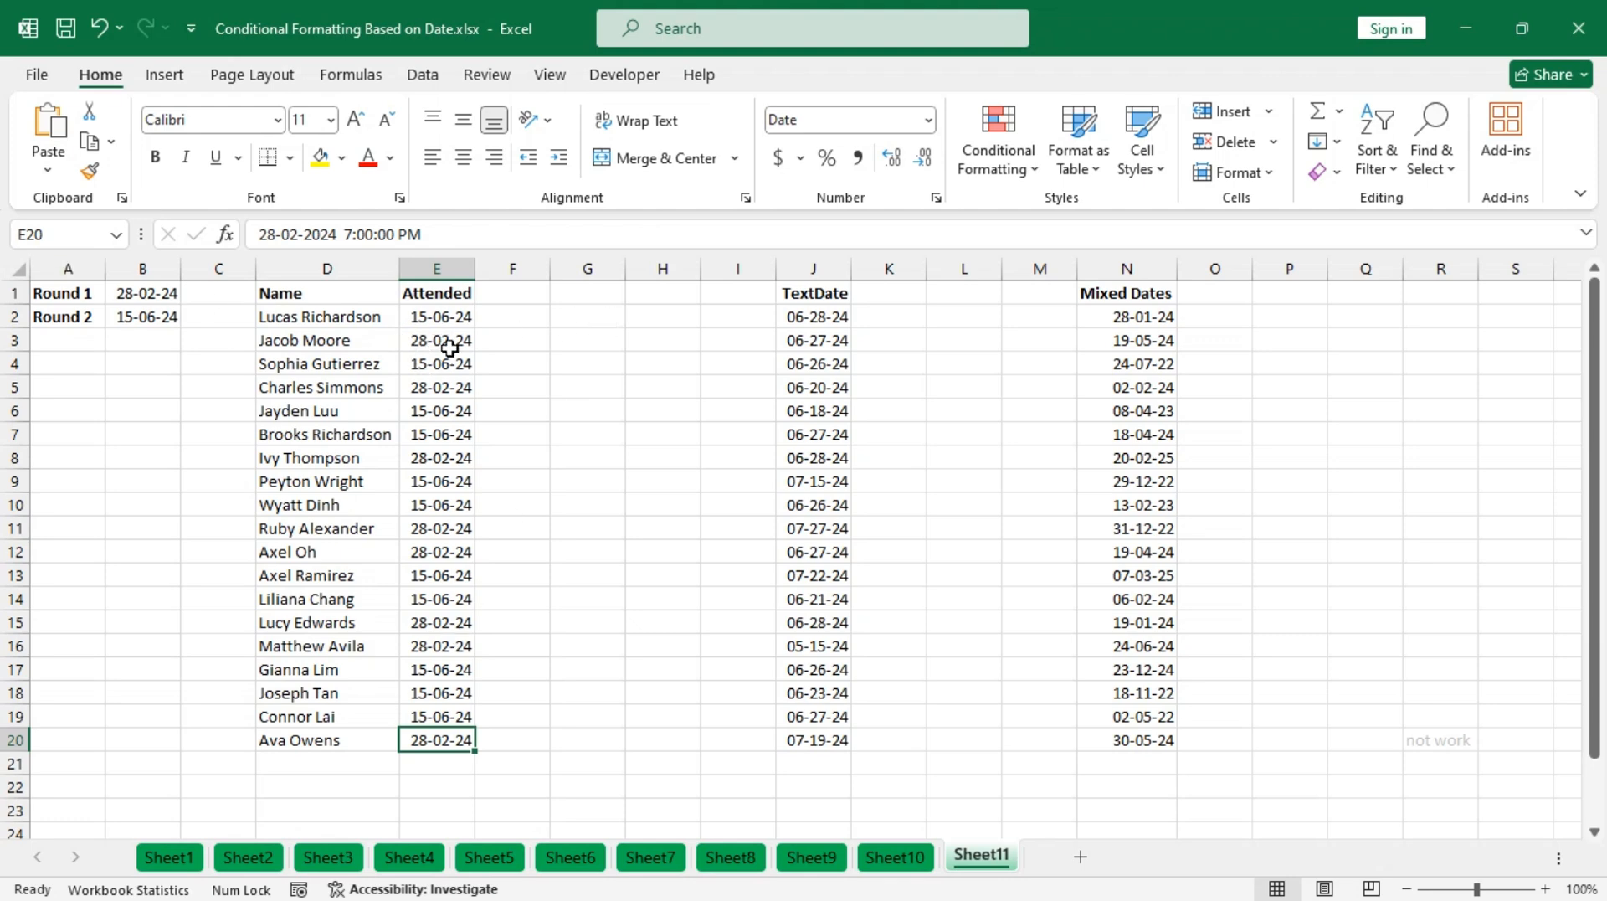
- Enter =VALUE(E3) in F2 to convert the Attended date in E3 to its serial number
left_click(526, 321)
type("=")
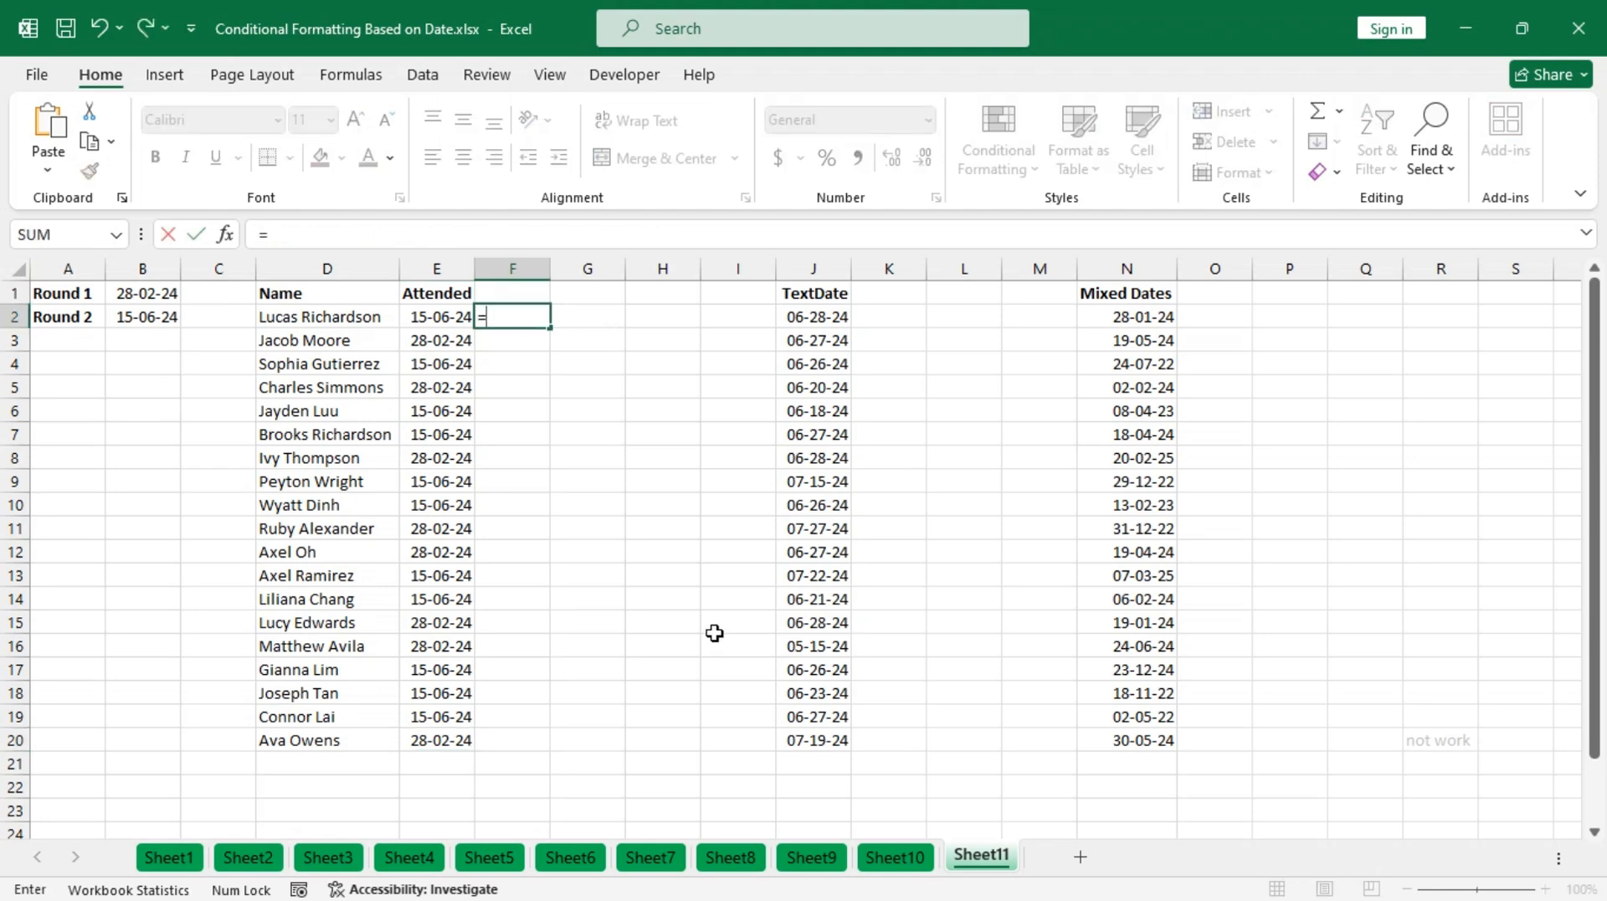
type("val")
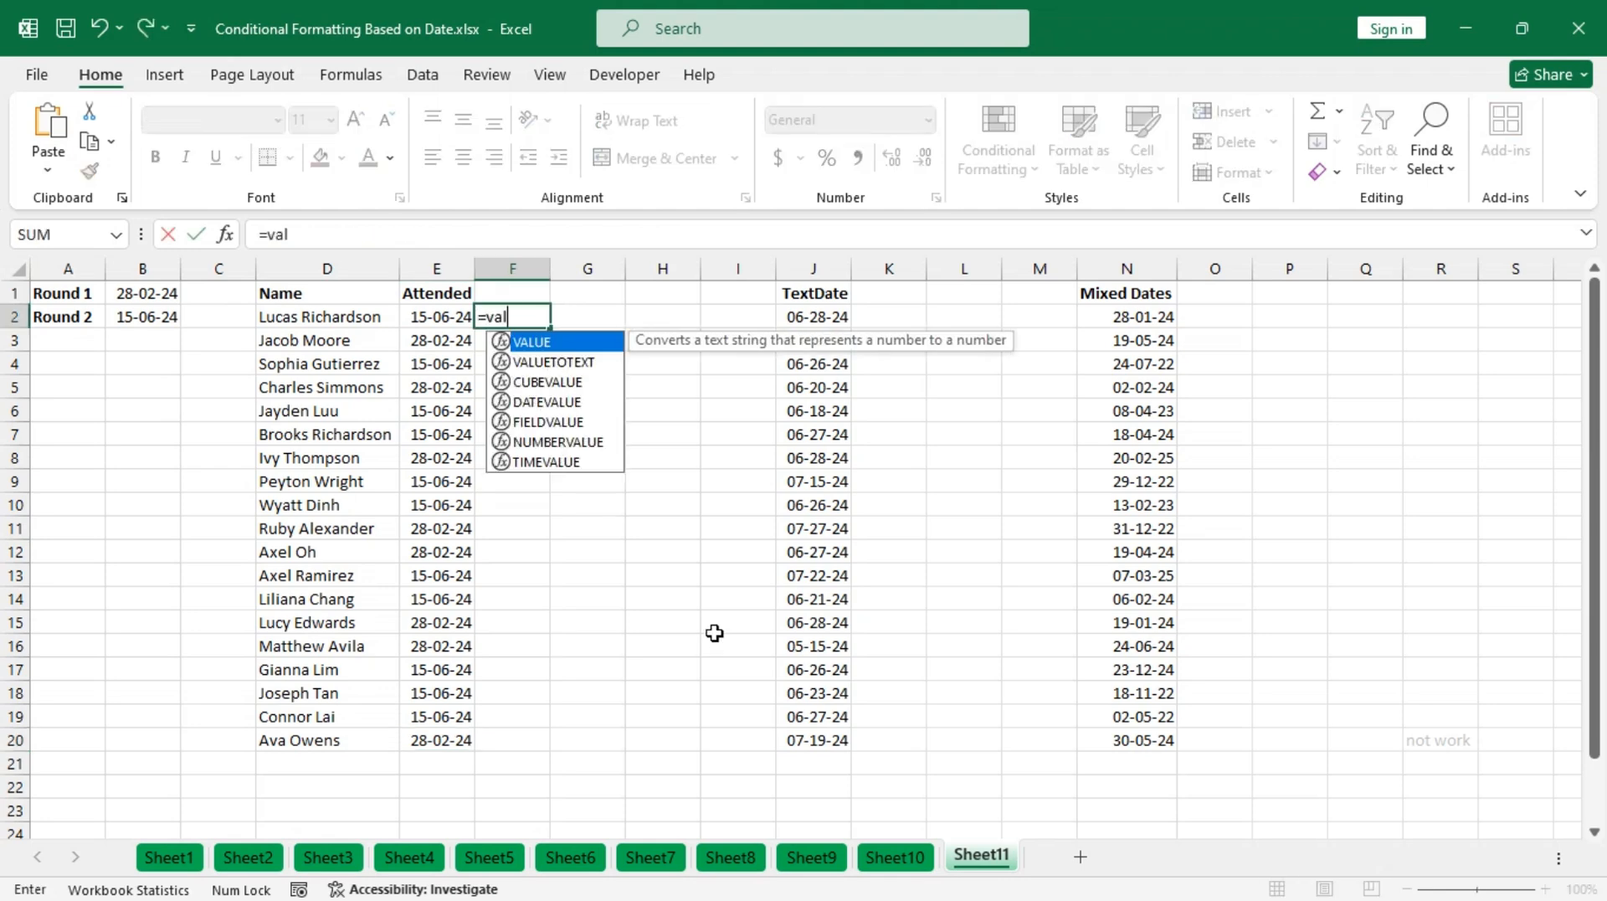
type("u")
key("Tab")
key("Left")
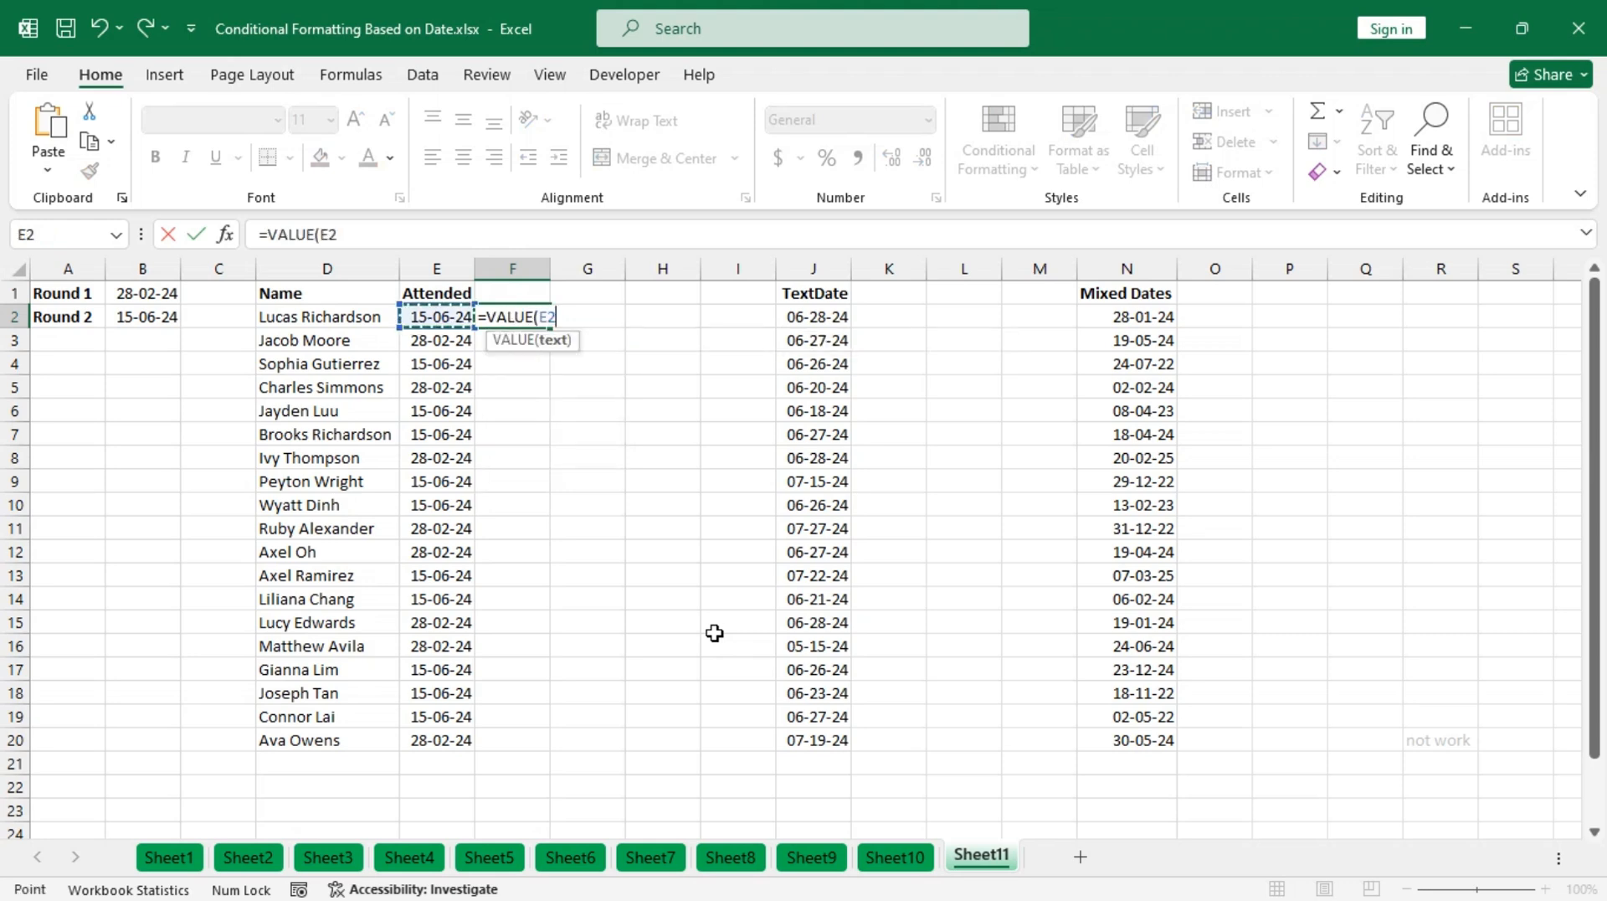
key("Down")
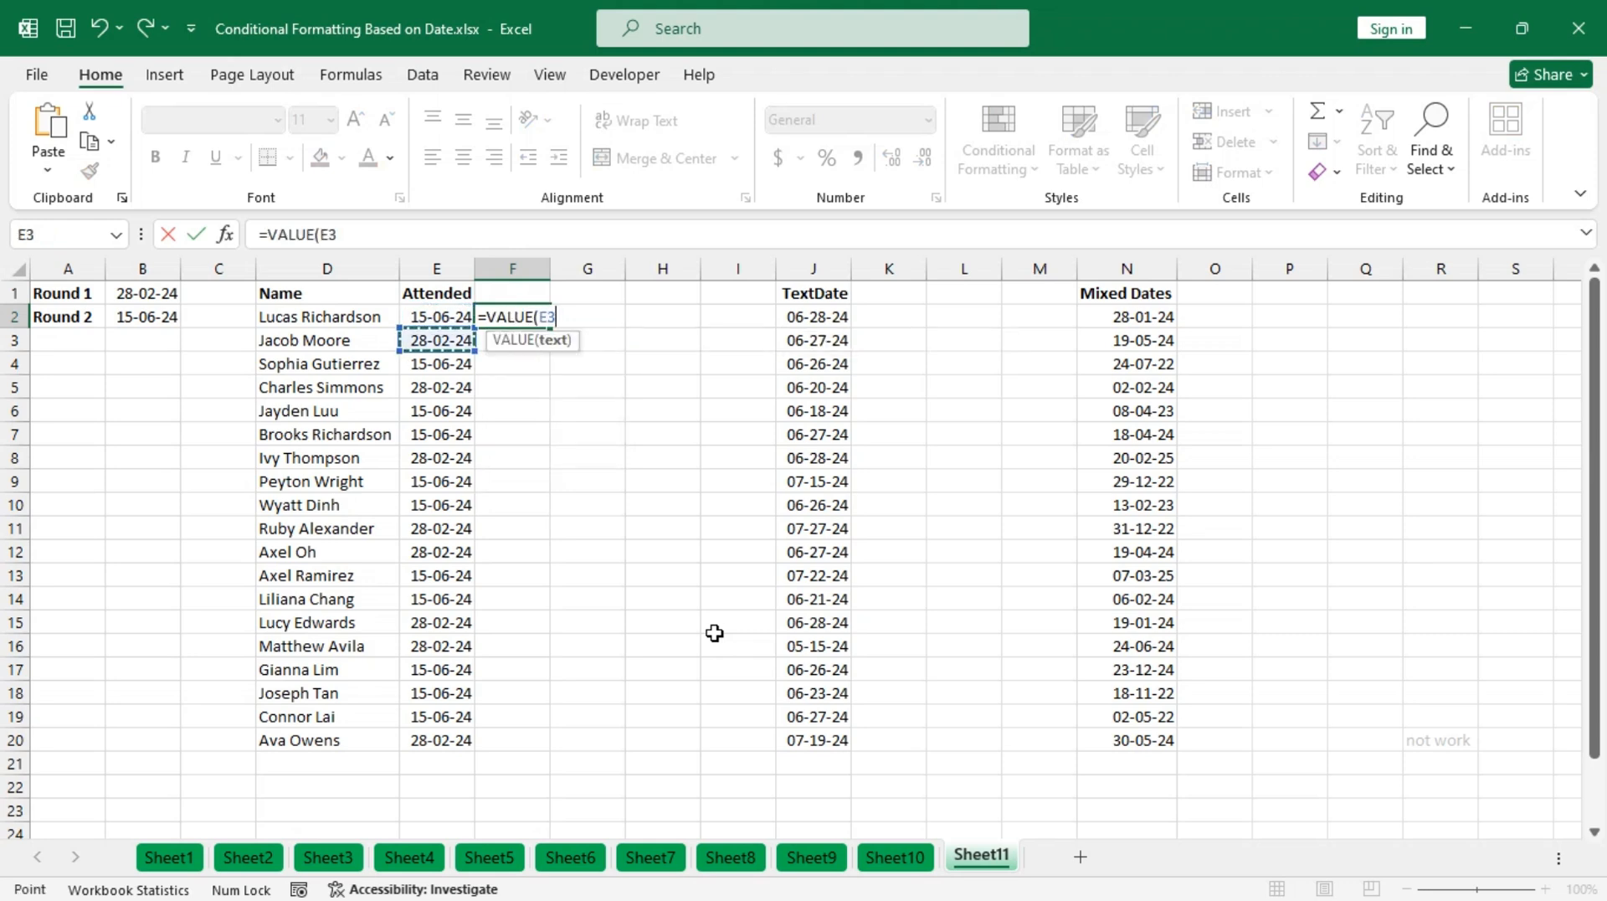
key("Return")
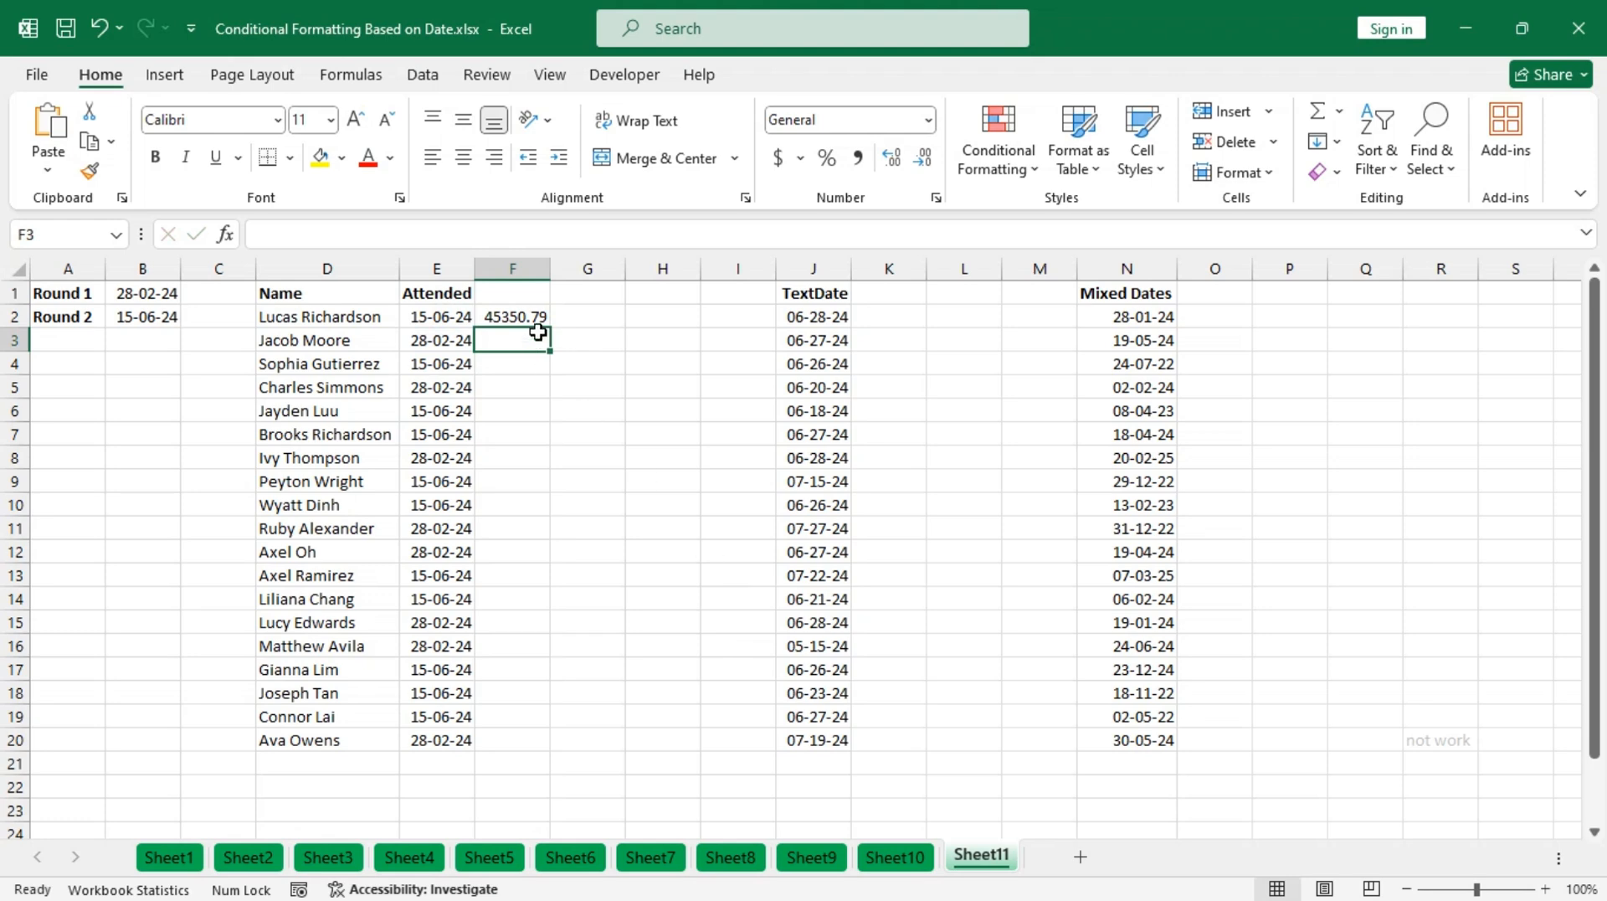
- Enter =VALUE(B1) in G2 to convert the Round 1 date to its serial number
left_click(568, 316)
type("val")
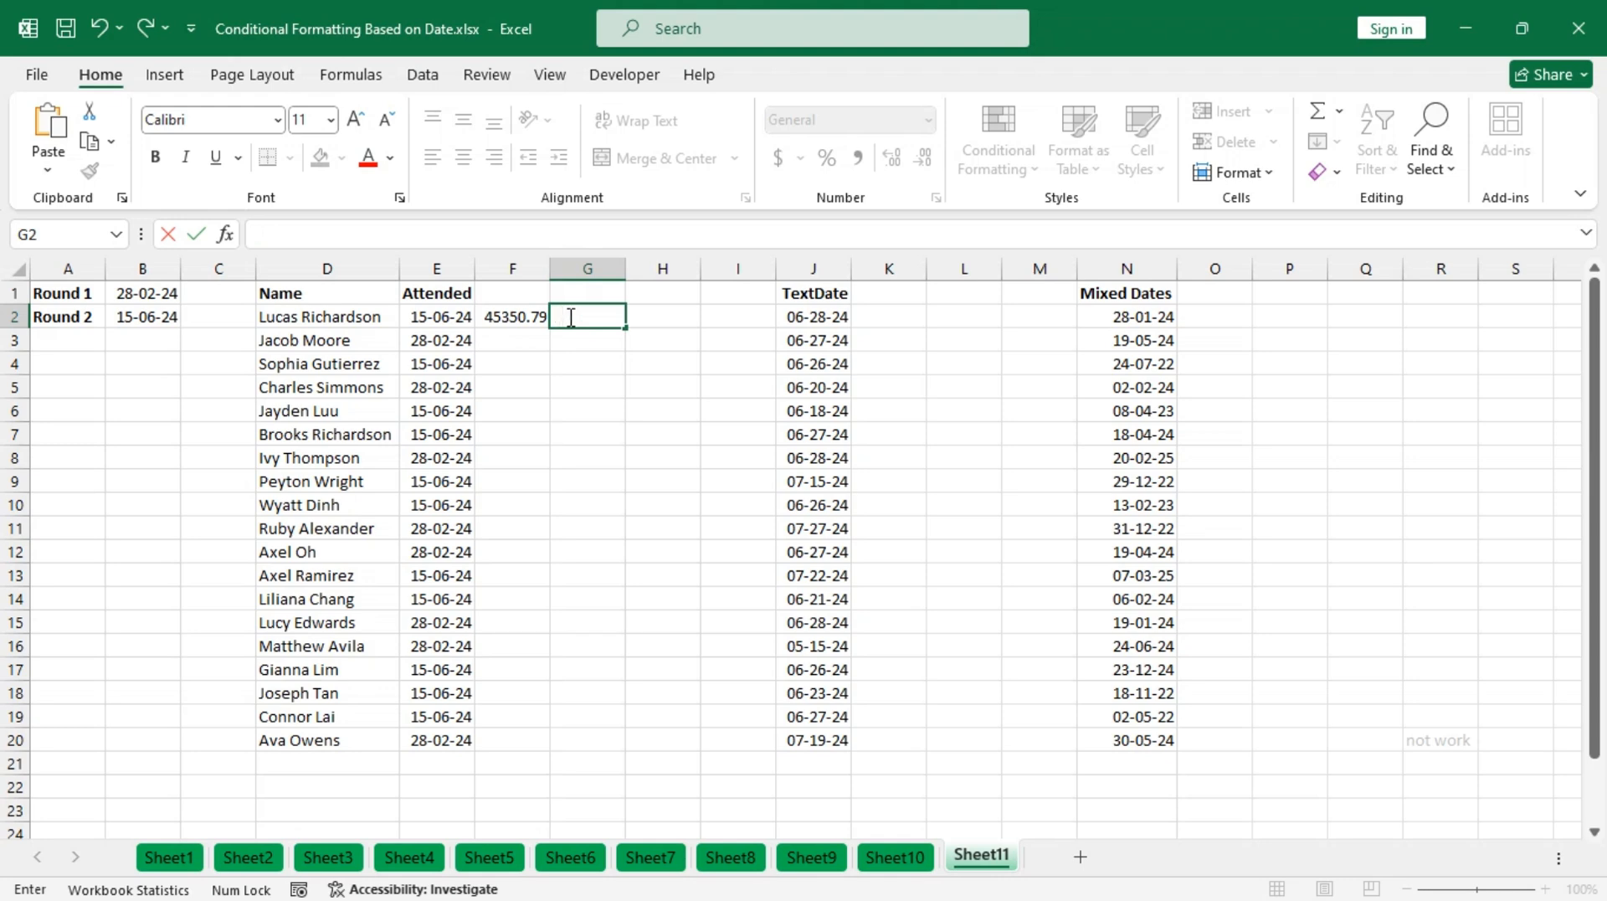
type("=val")
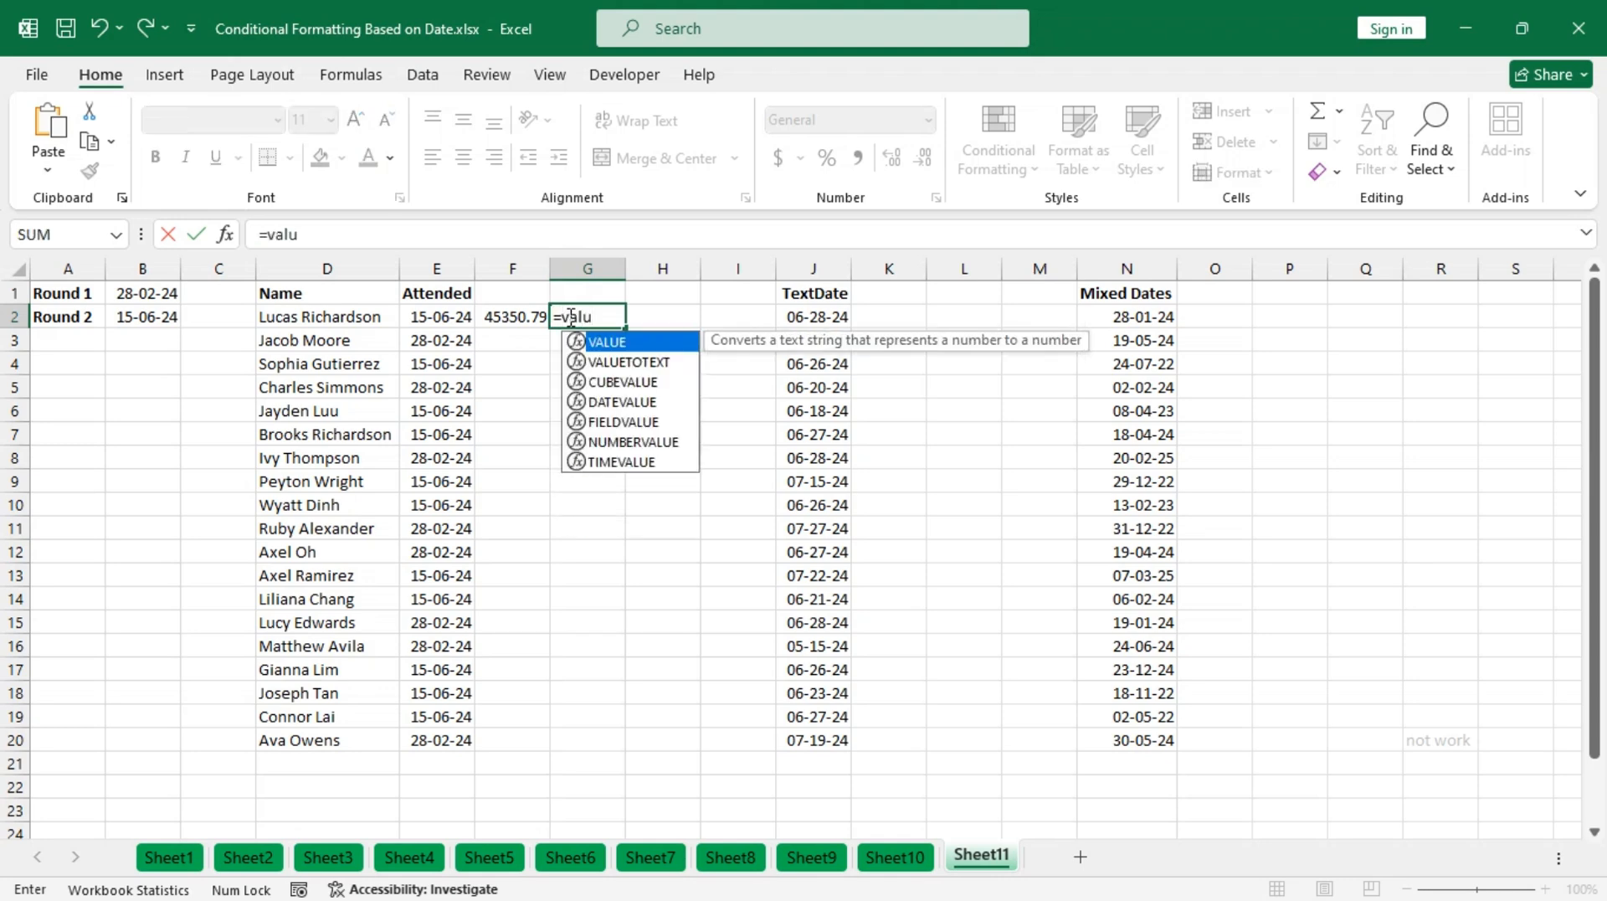
type("u")
key("Tab")
left_click(134, 292)
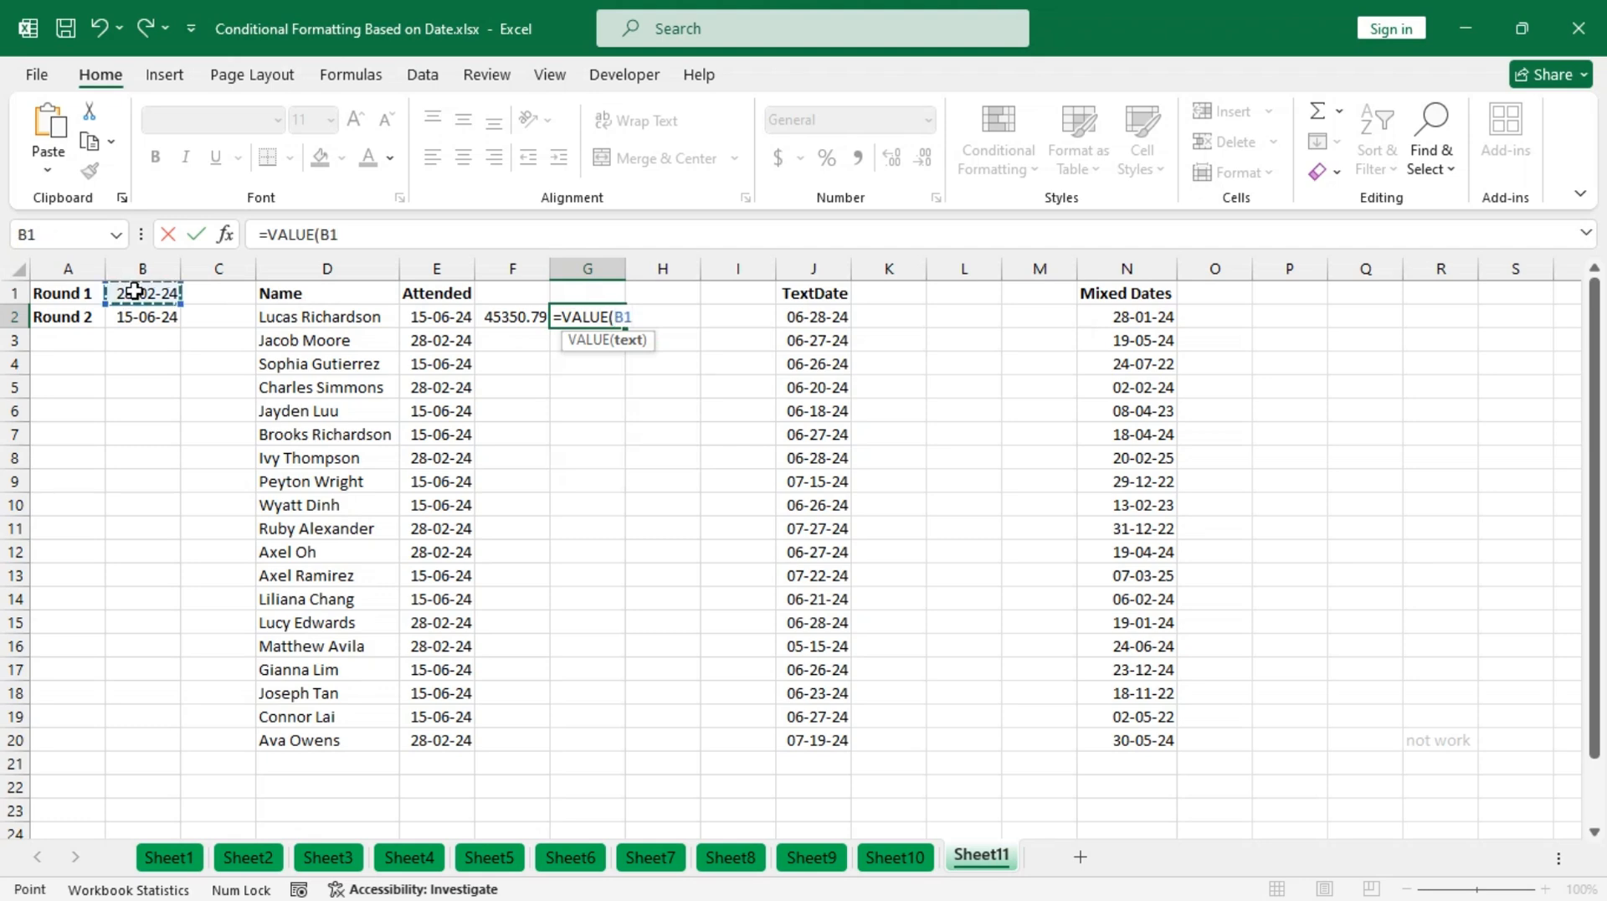
type(")")
key("Return")
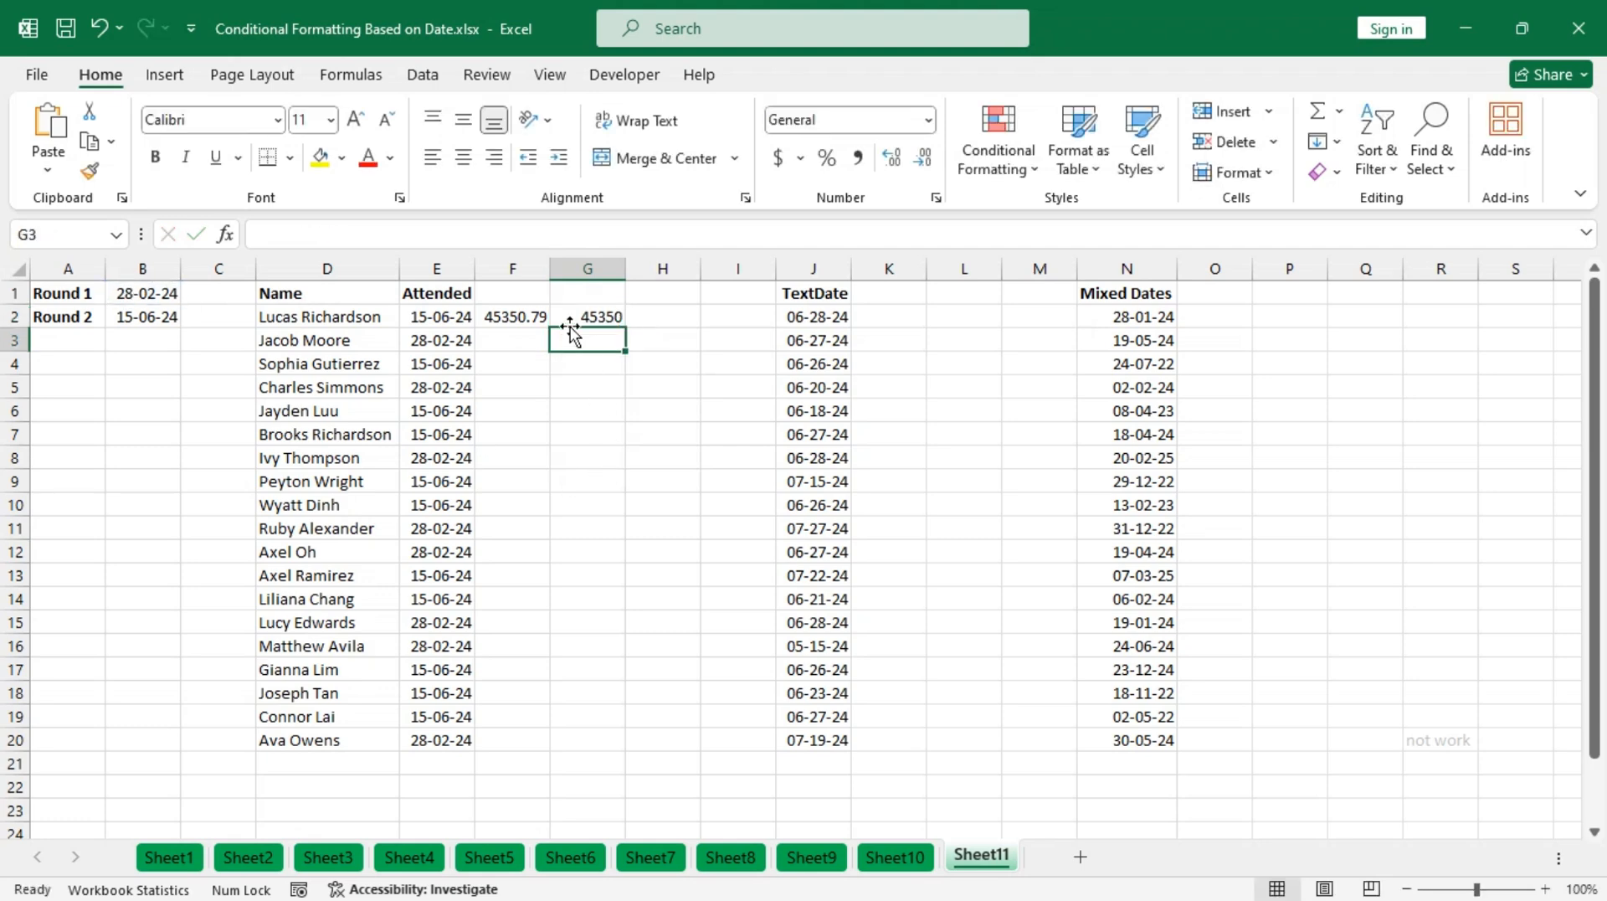
- Clear the two VALUE formulas from F2:G2
left_click(516, 315)
left_click_drag(517, 315, 617, 319)
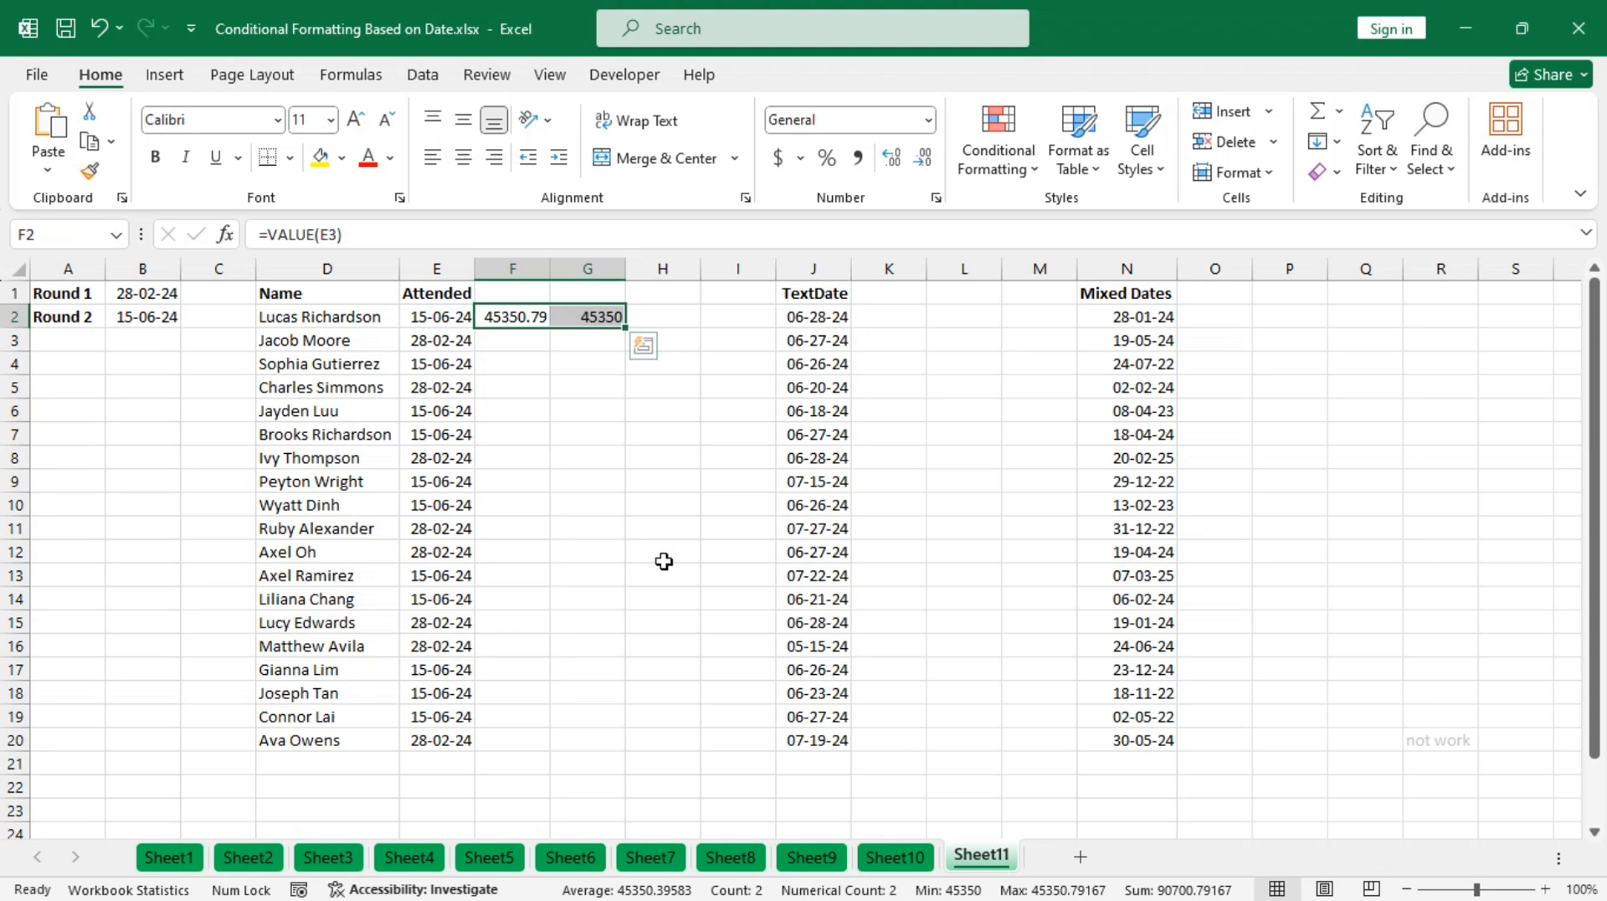
key("Delete")
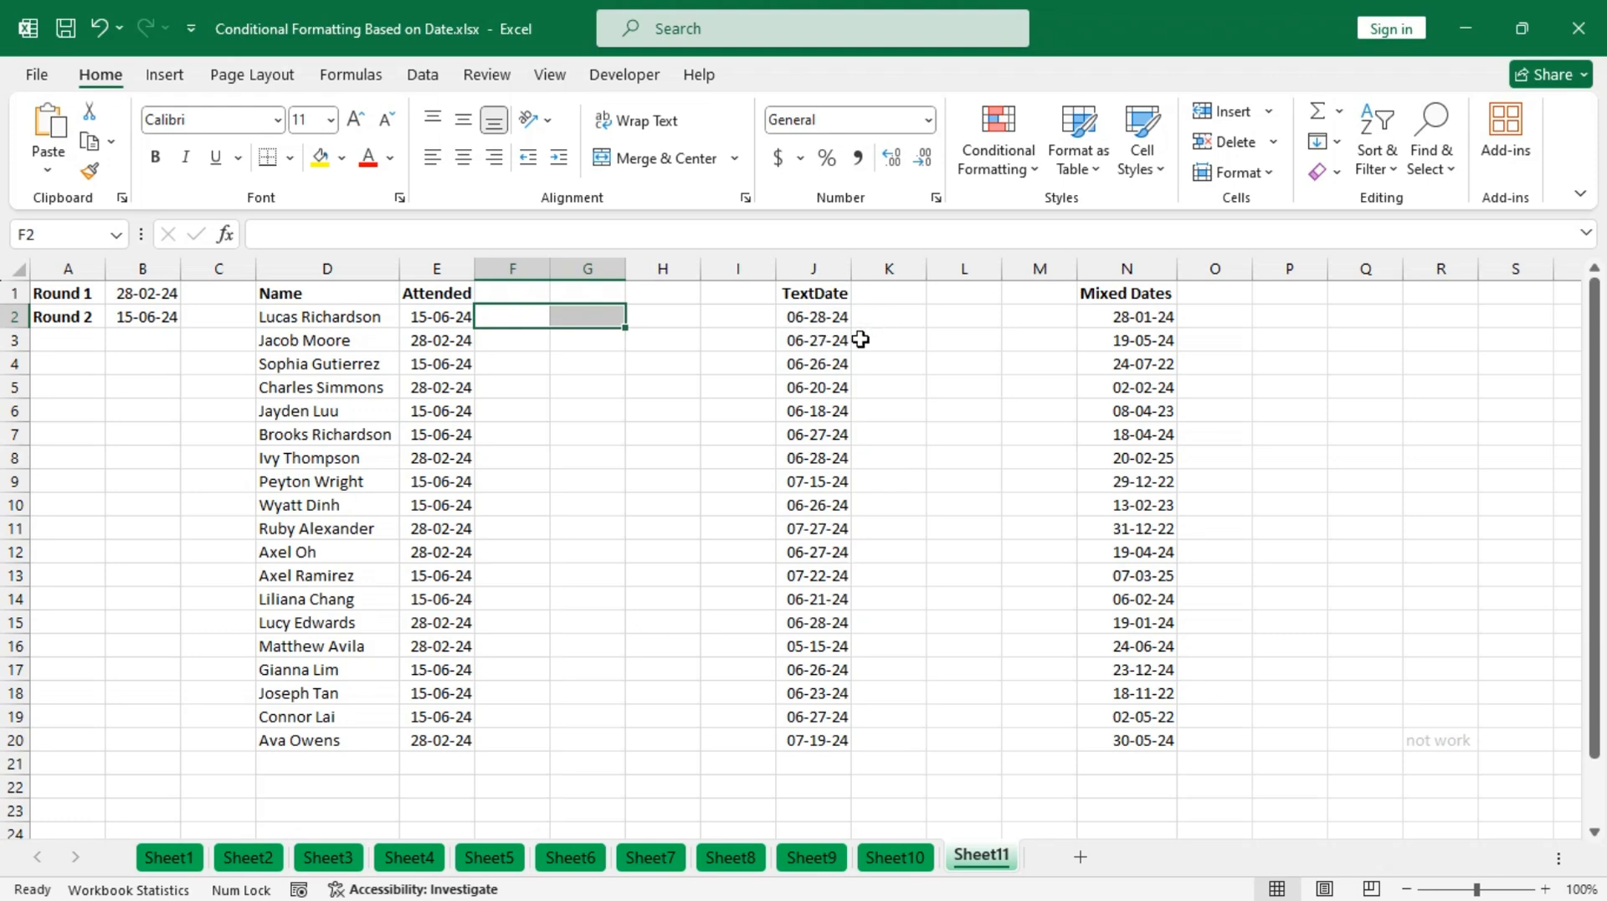
- Try a Last month date-occurring rule with Light Red Fill with Dark Red Text on the TextDate values, and cancel it
left_click(817, 316)
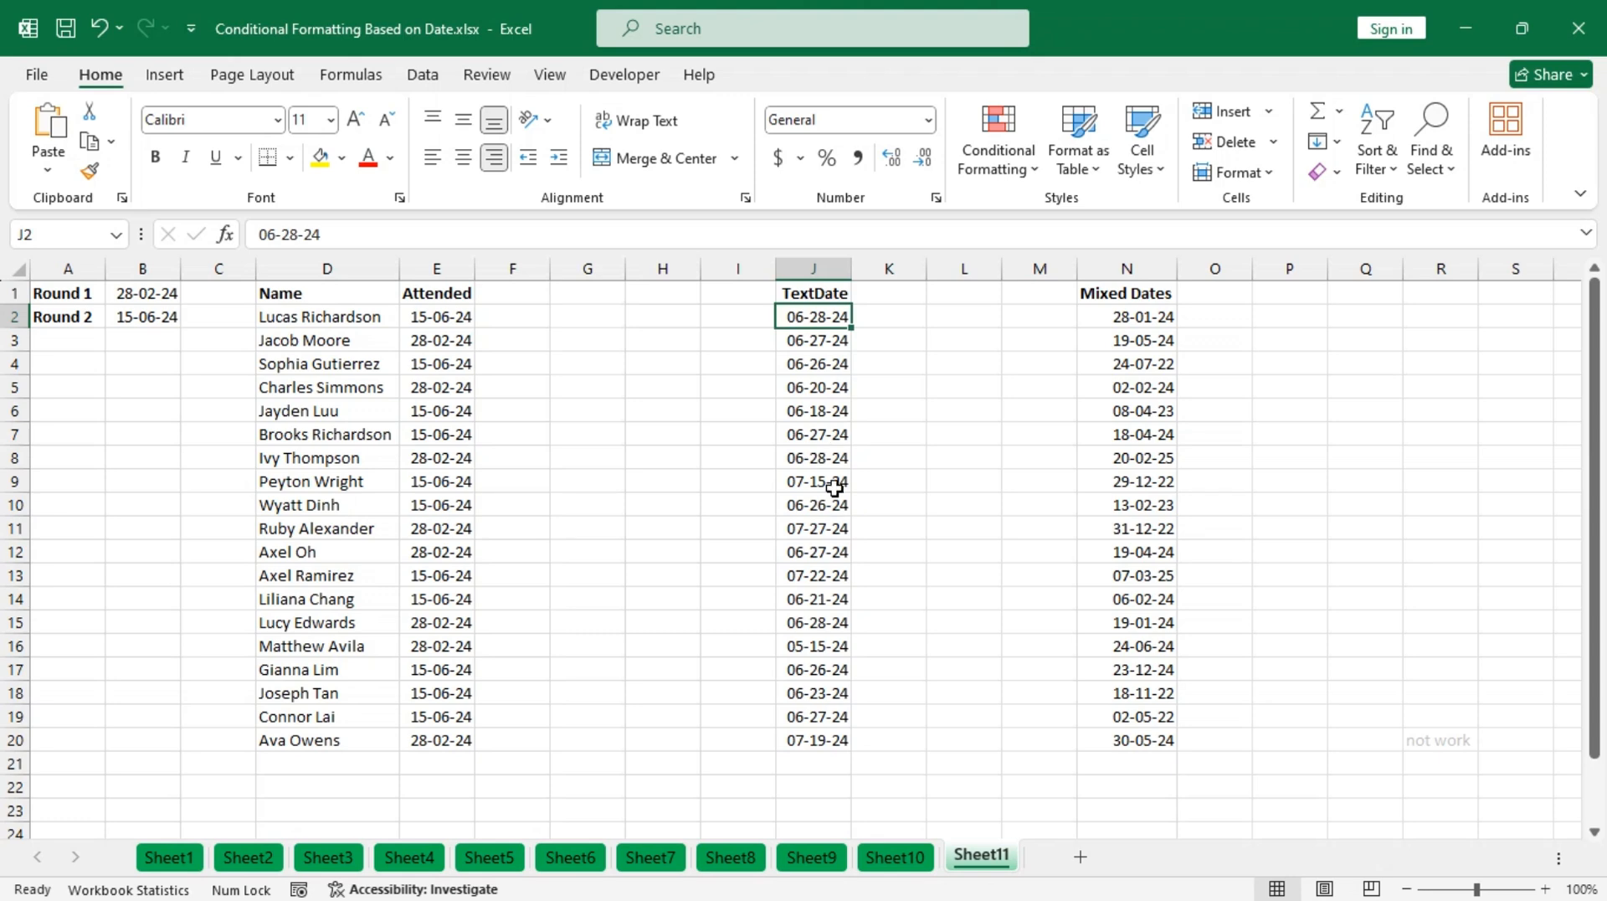
left_click_drag(817, 315, 827, 739)
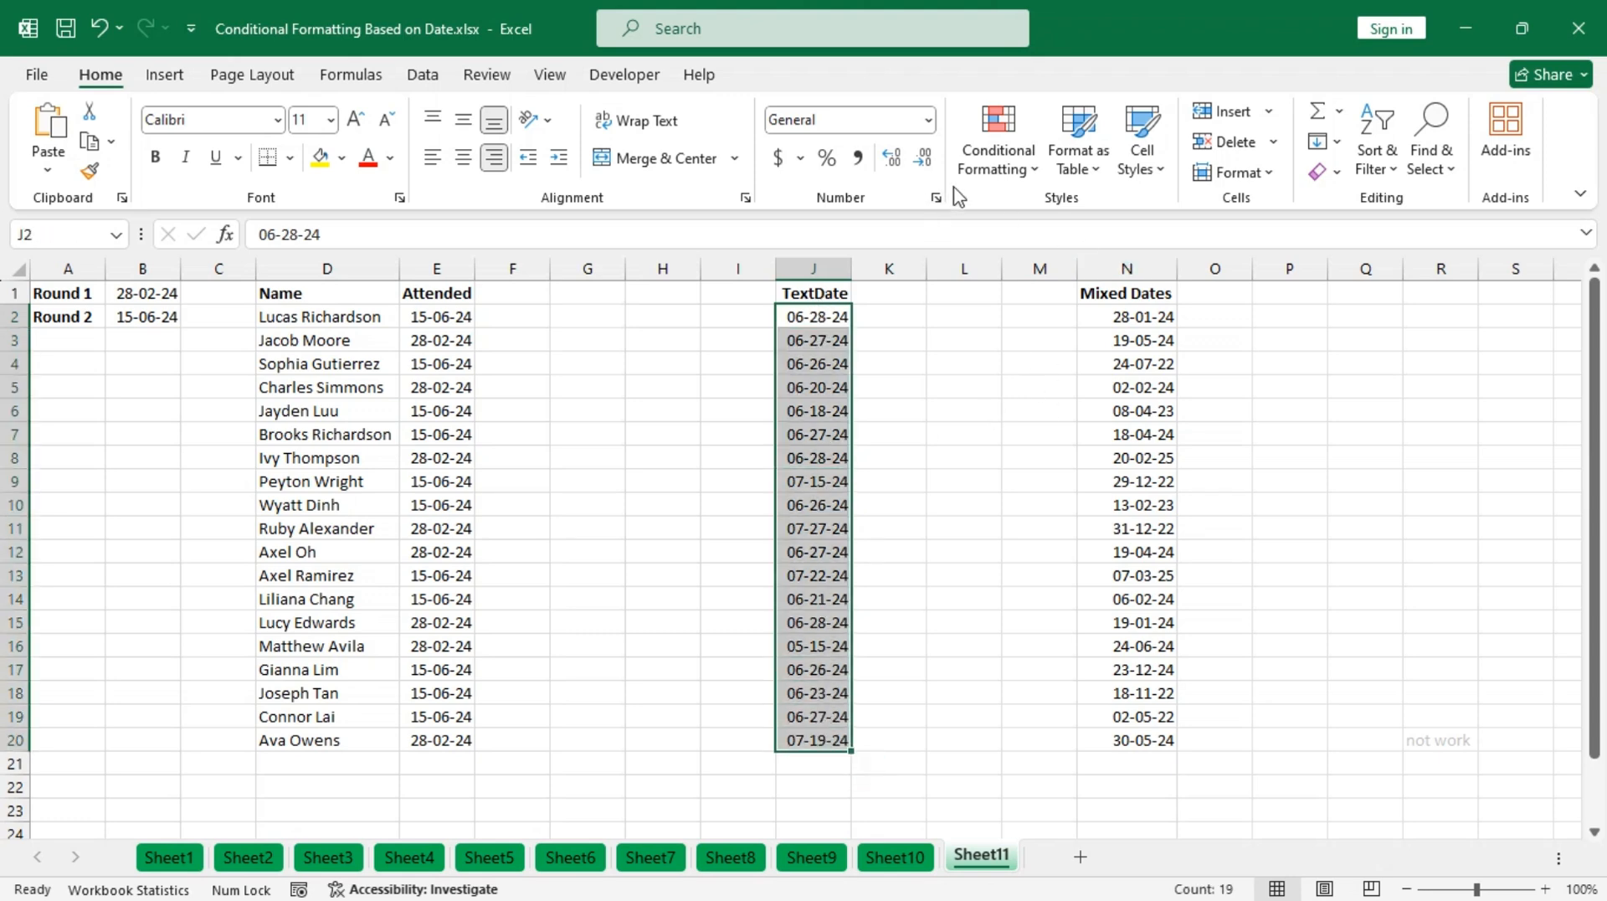
left_click(990, 170)
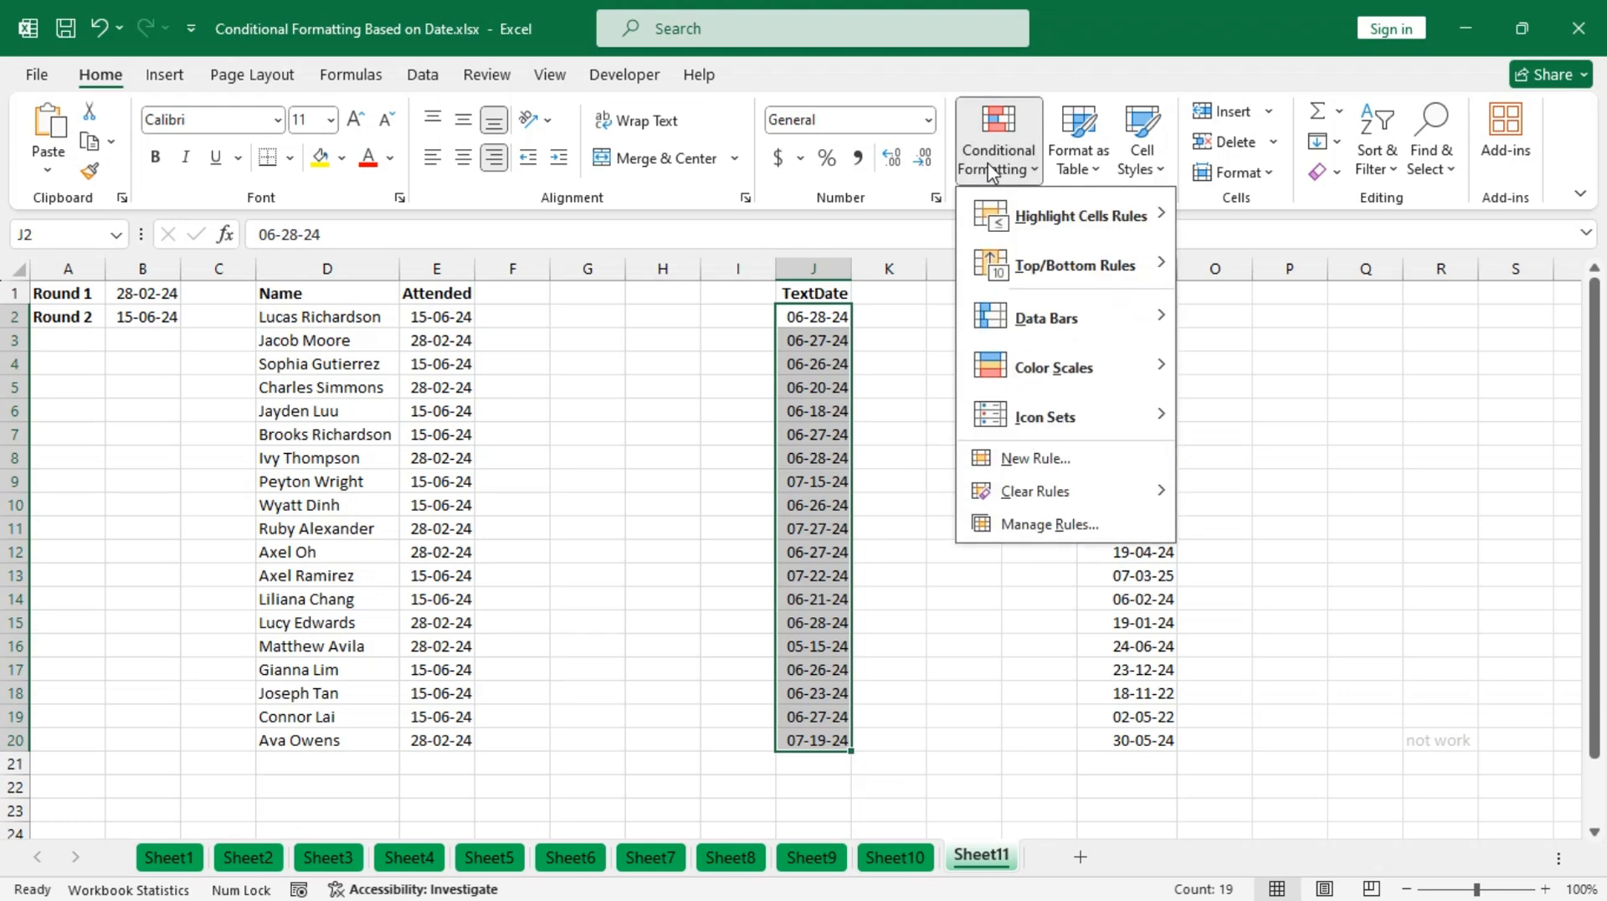
mouse_move(1050, 225)
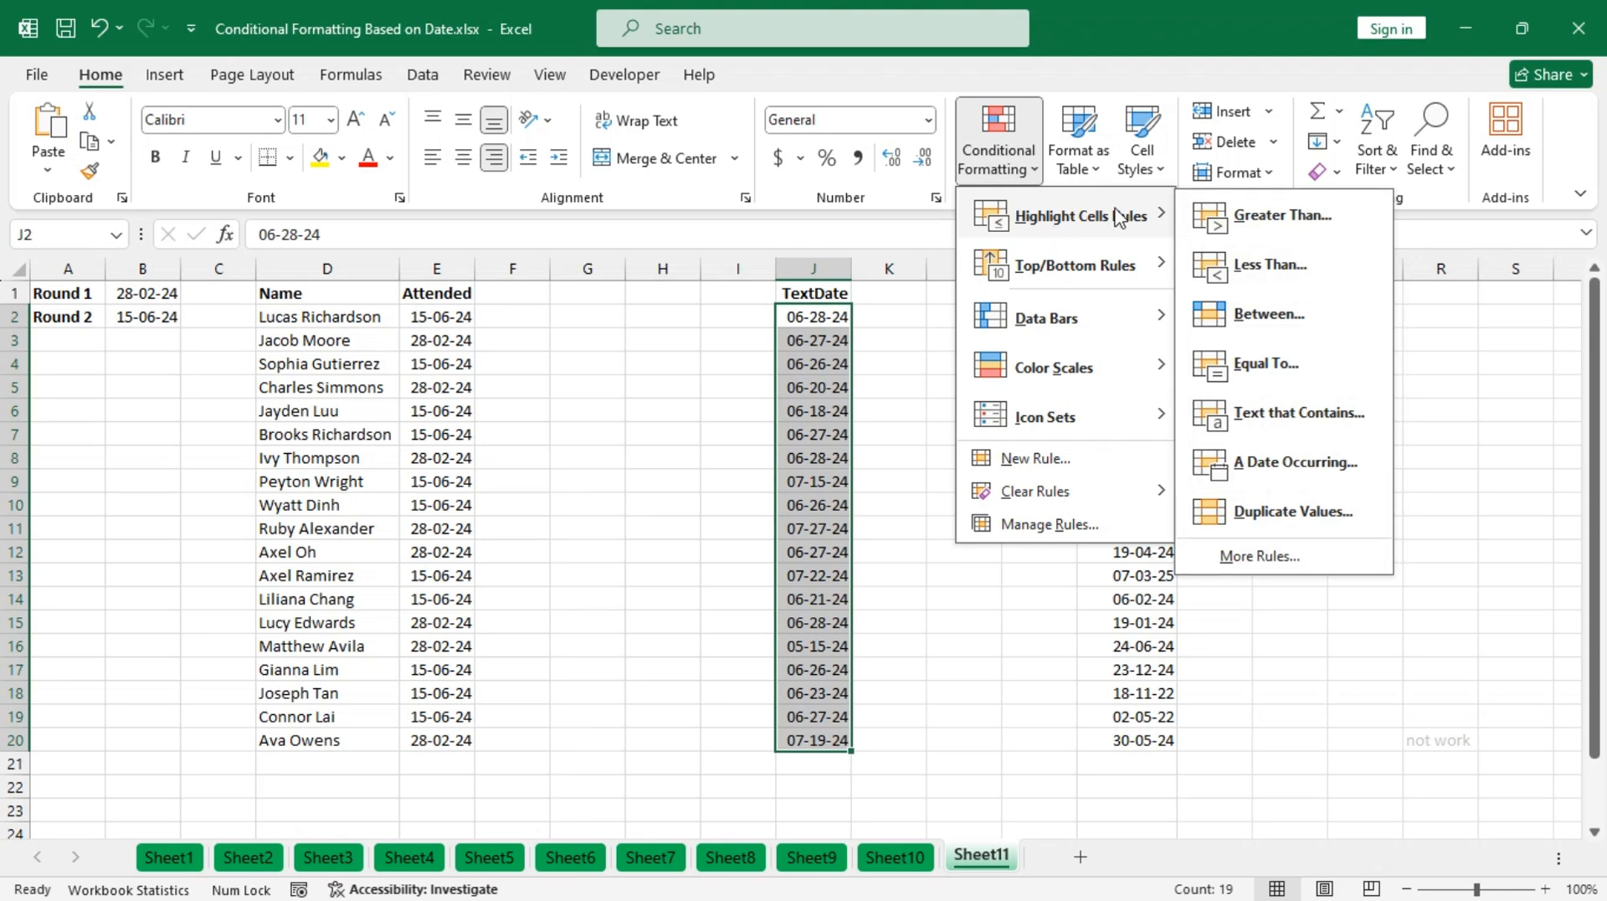
left_click(1289, 471)
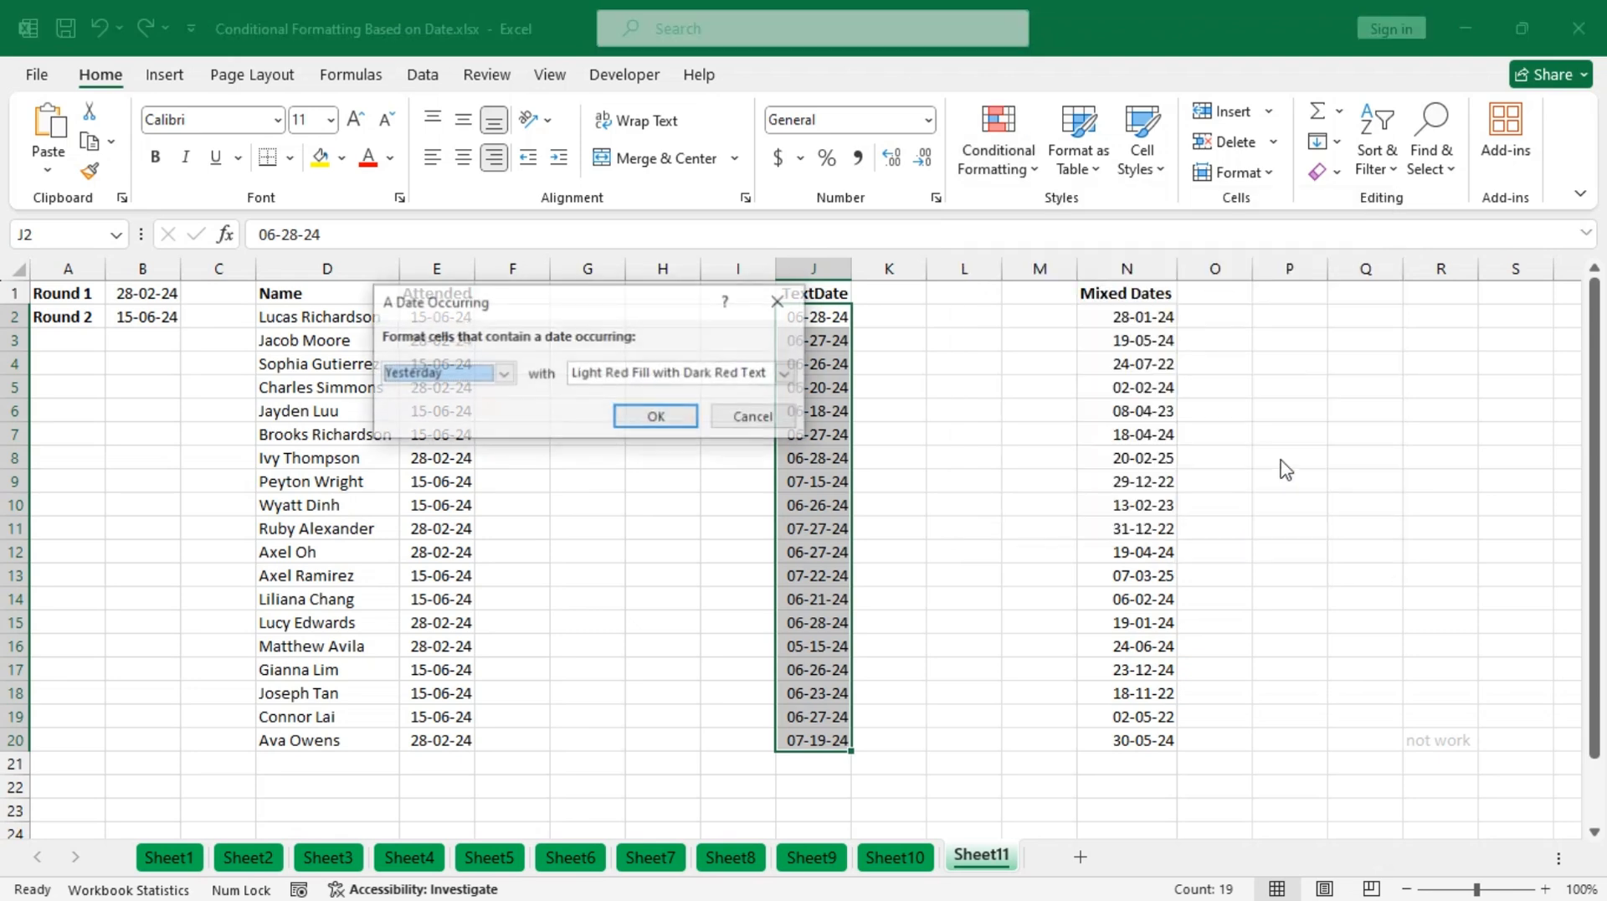
left_click(510, 375)
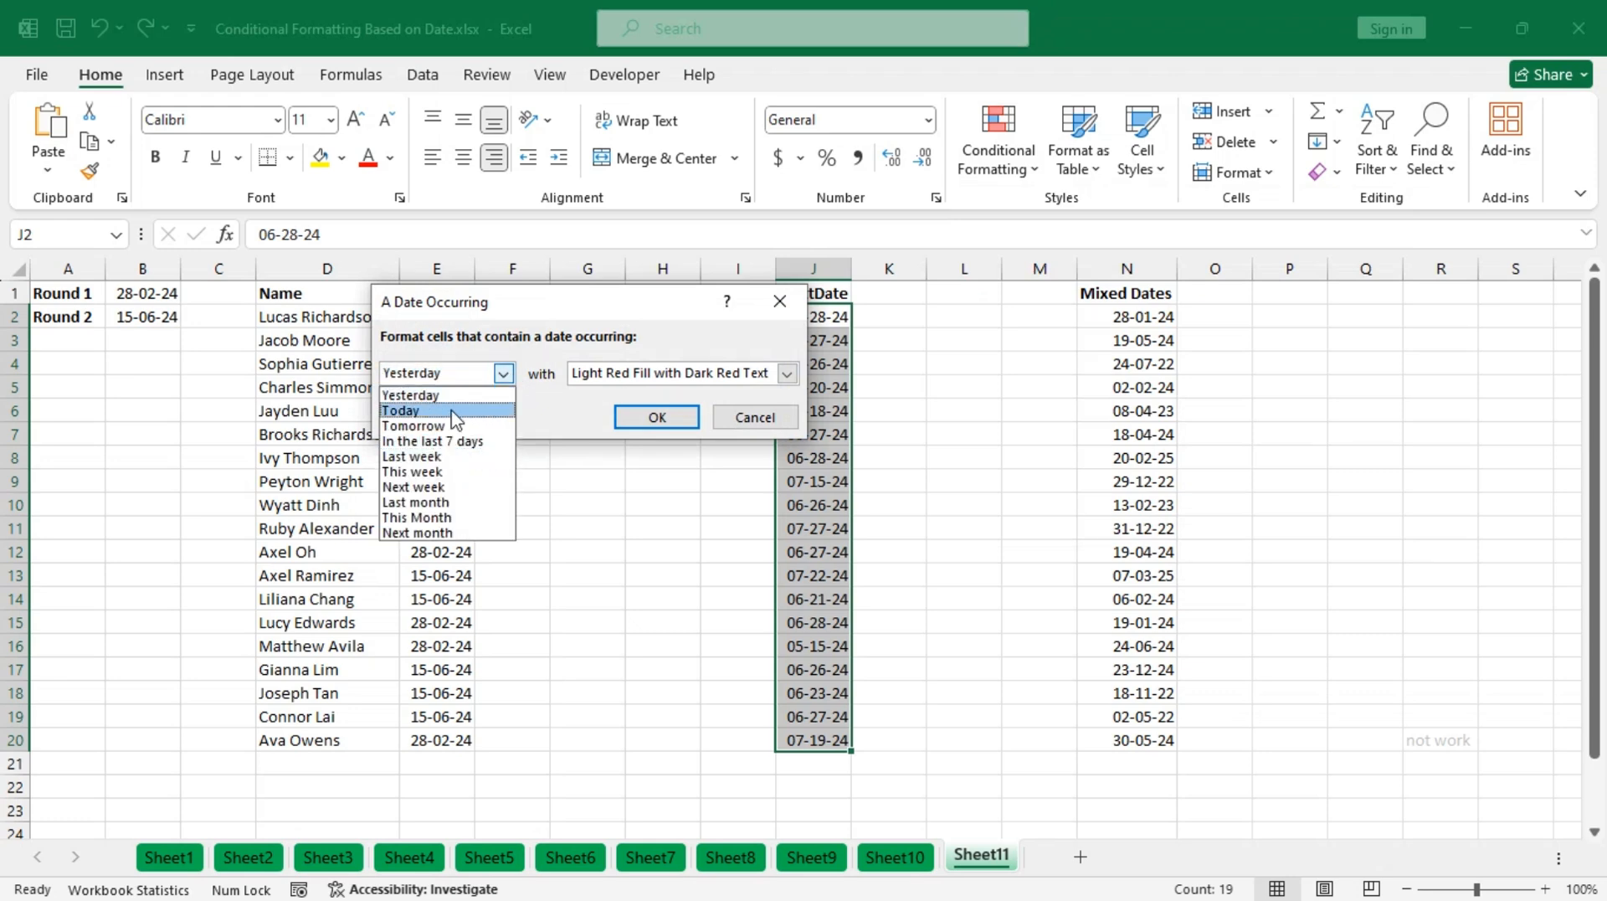
left_click(459, 502)
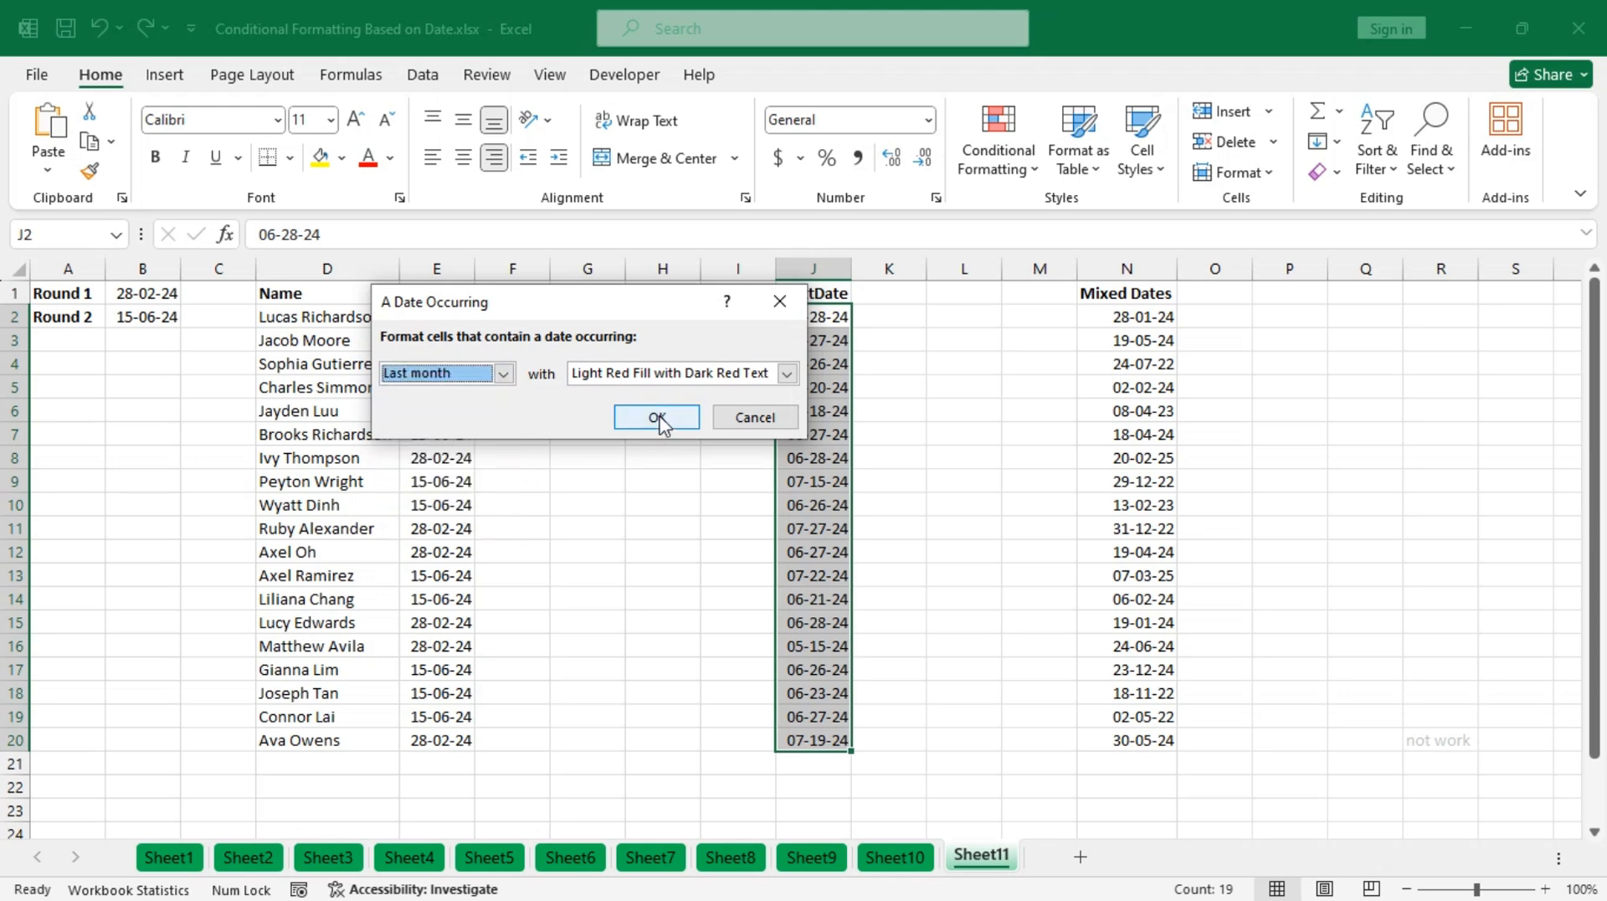
left_click_drag(630, 301, 515, 268)
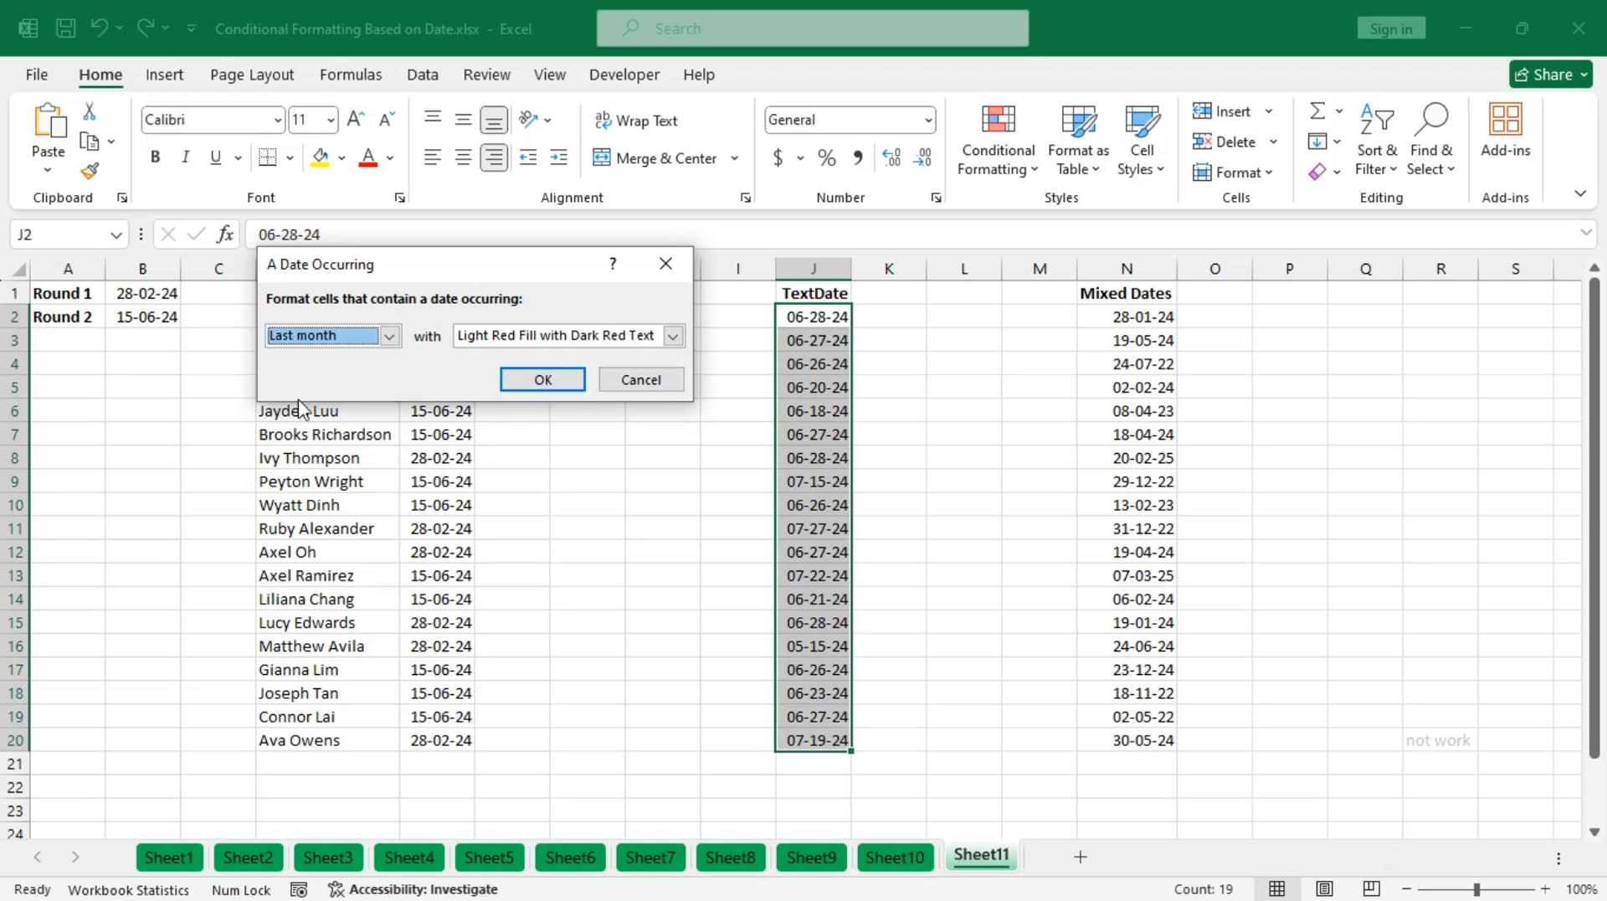
left_click(662, 381)
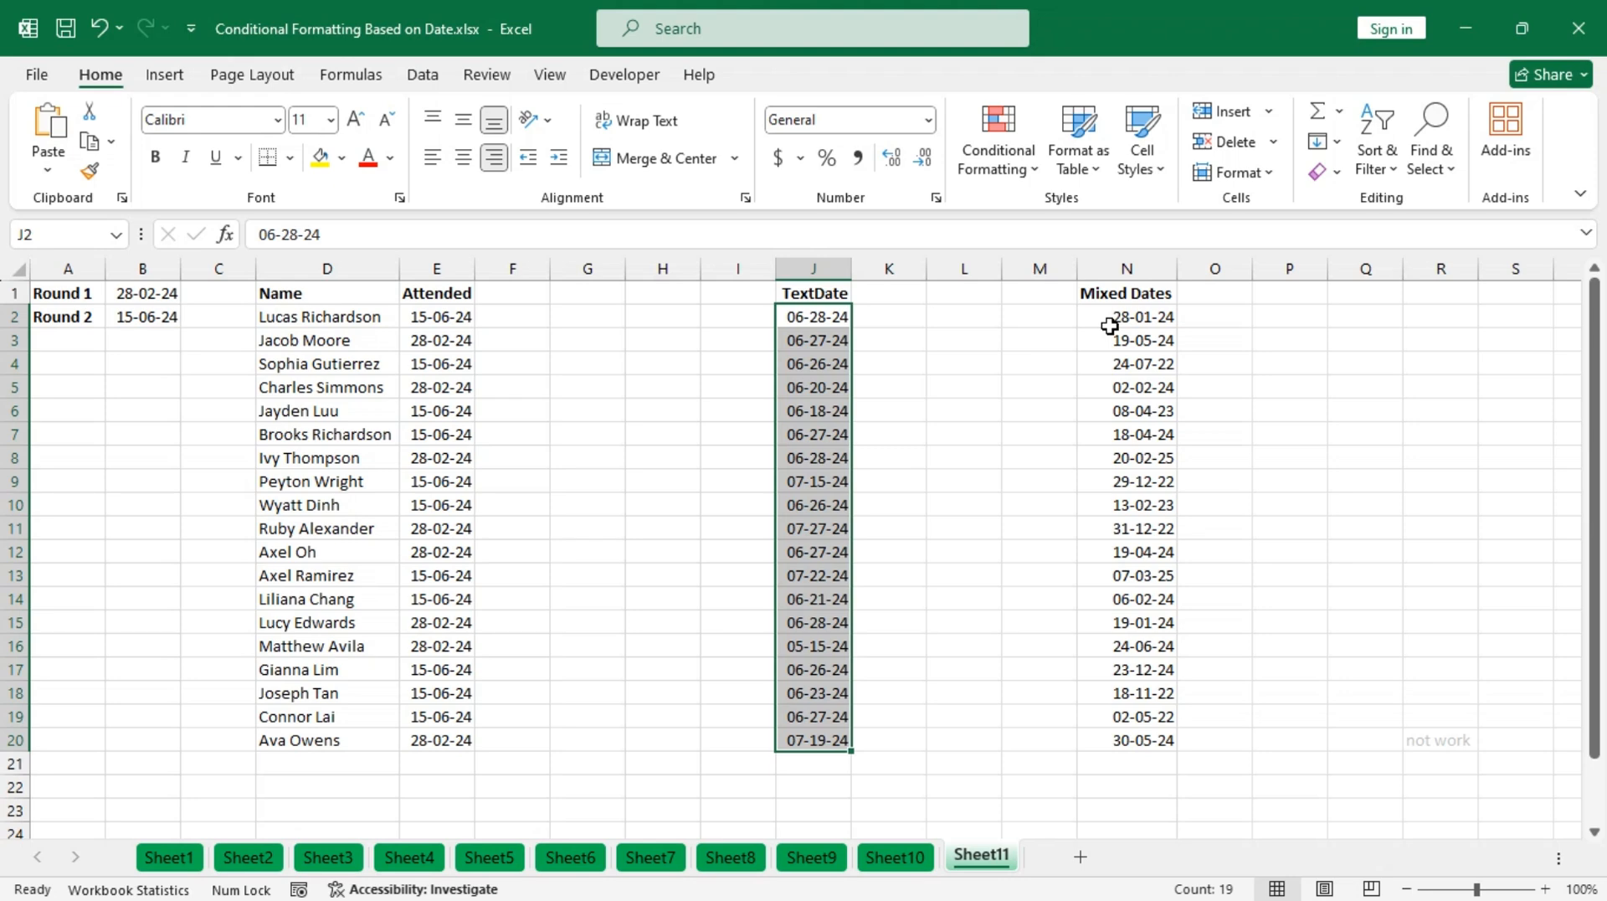
- Select the Mixed Dates values in N2:N20
left_click_drag(1106, 319, 1117, 744)
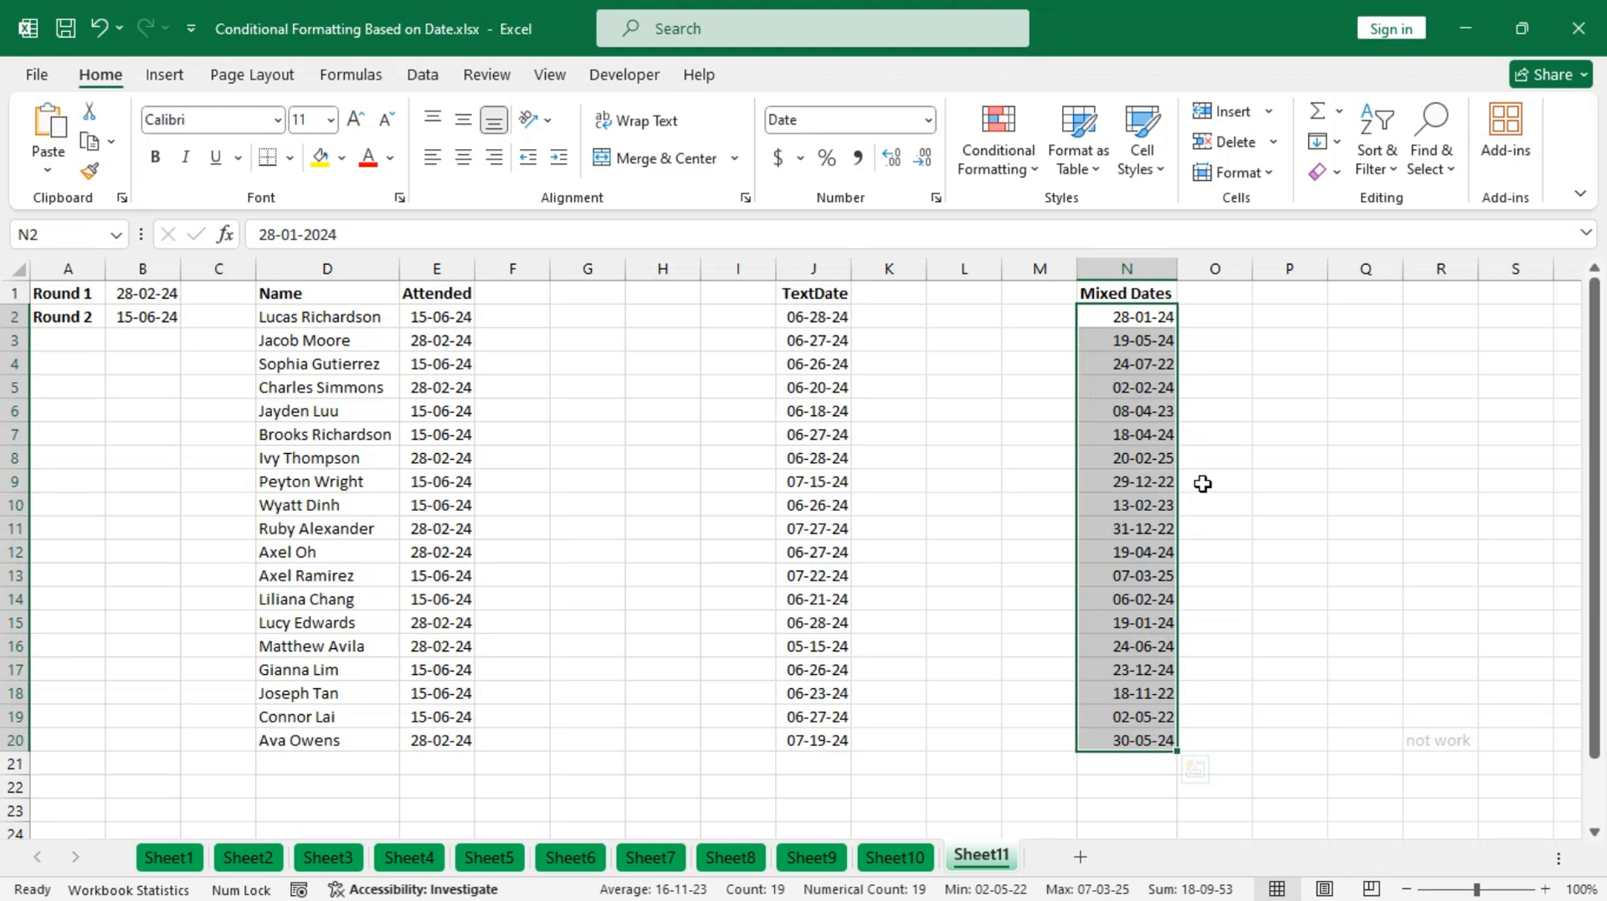